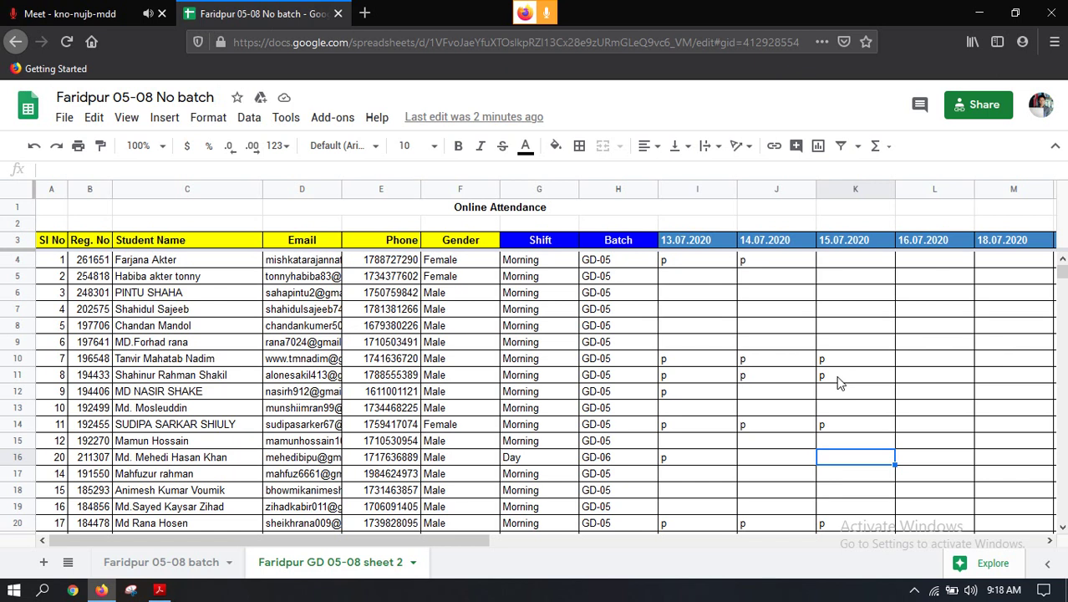
Examine the attendance marks in the 15.07.2020 column of Faridpur GD 05-08 sheet 2, student by student through the end of the list.
click(832, 425)
scroll(831, 423, down, 1)
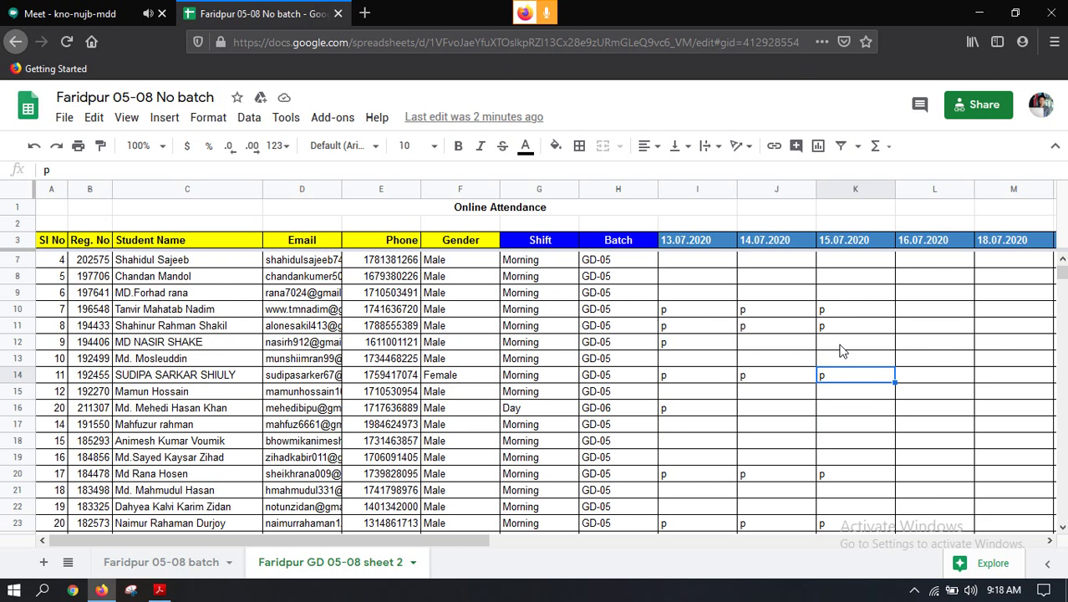
scroll(839, 349, down, 2)
click(836, 377)
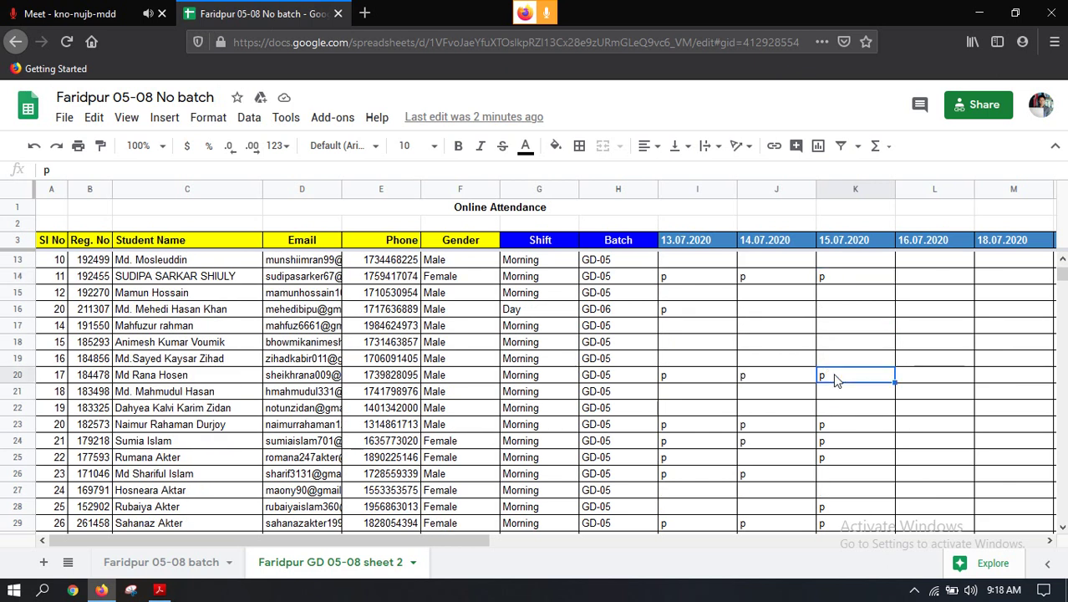
click(839, 426)
scroll(839, 418, down, 1)
click(837, 398)
scroll(851, 360, down, 1)
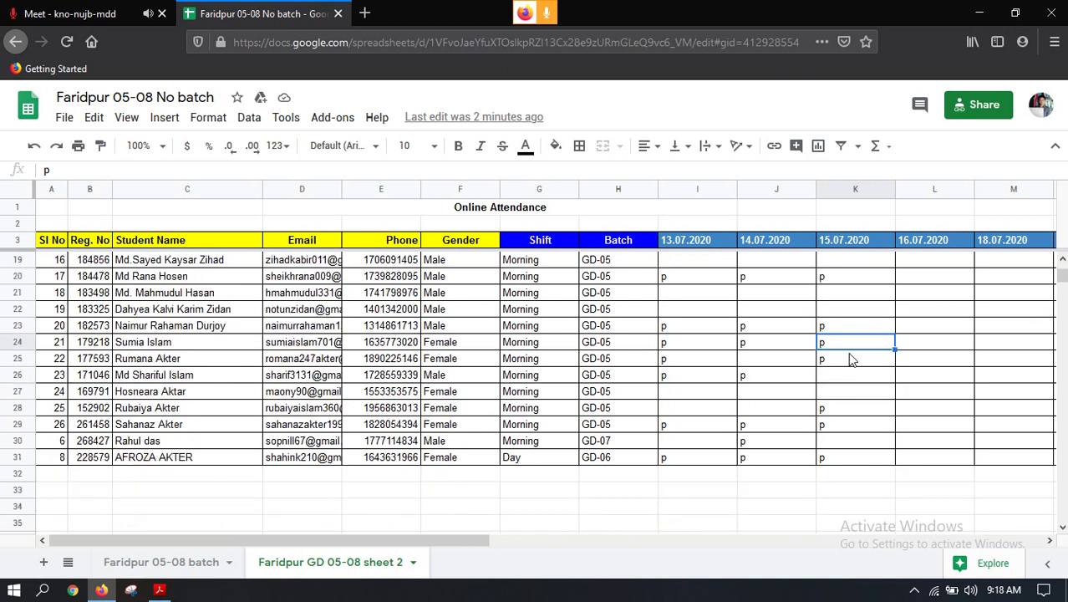
click(843, 362)
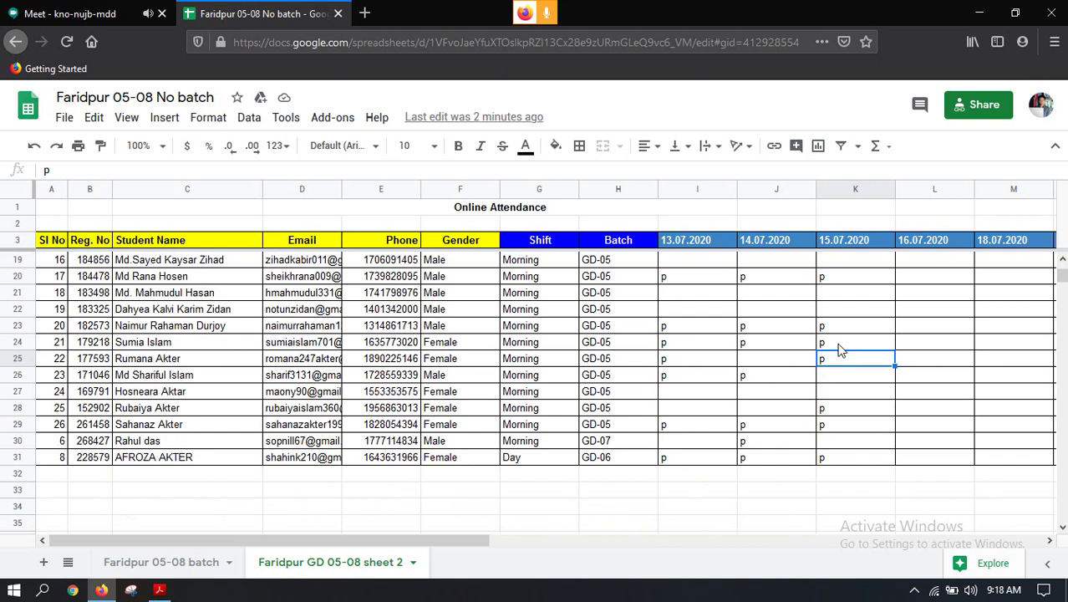
click(837, 410)
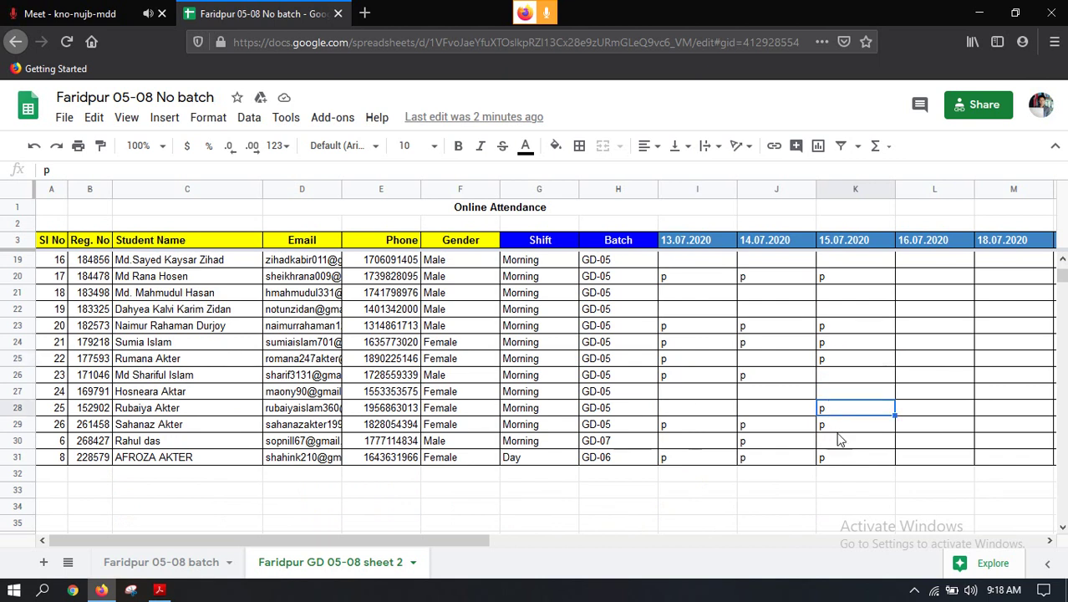
click(841, 427)
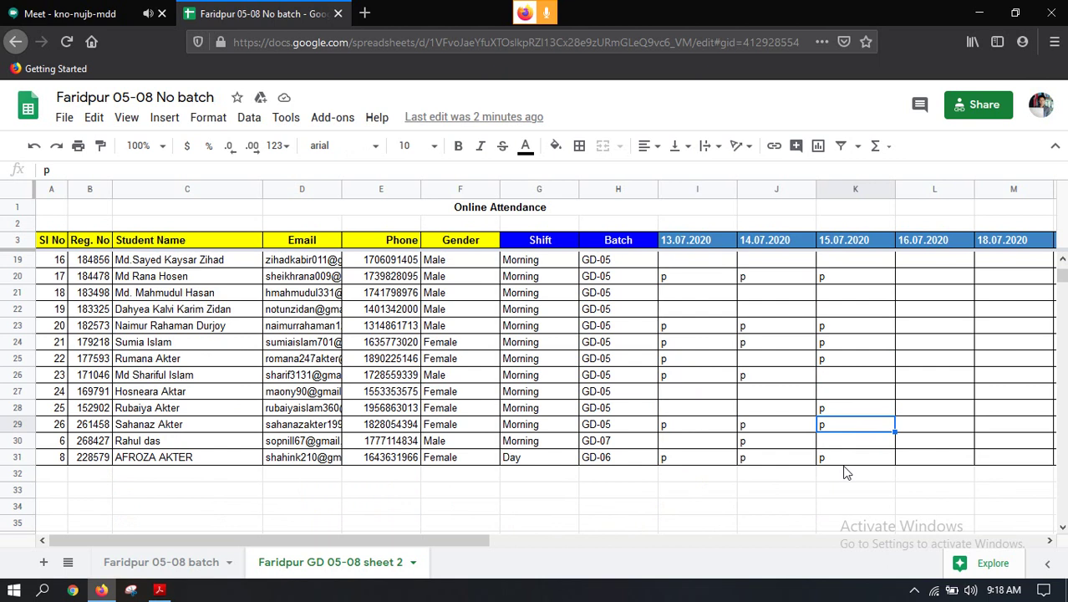
click(841, 459)
scroll(496, 237, up, 1)
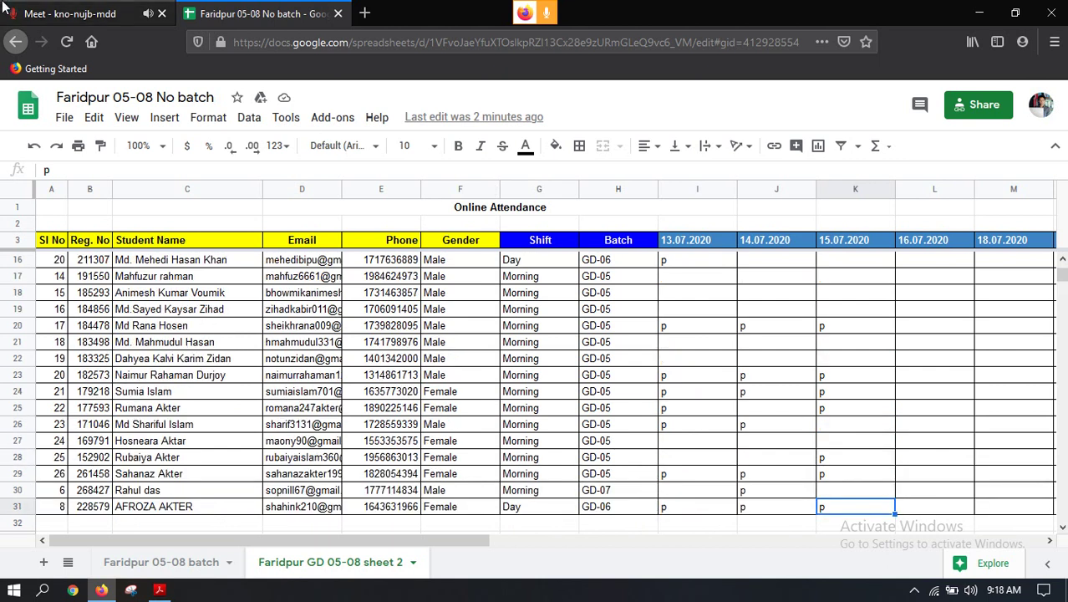
Switch to the Google Meet call and look over the participants who have joined.
click(70, 13)
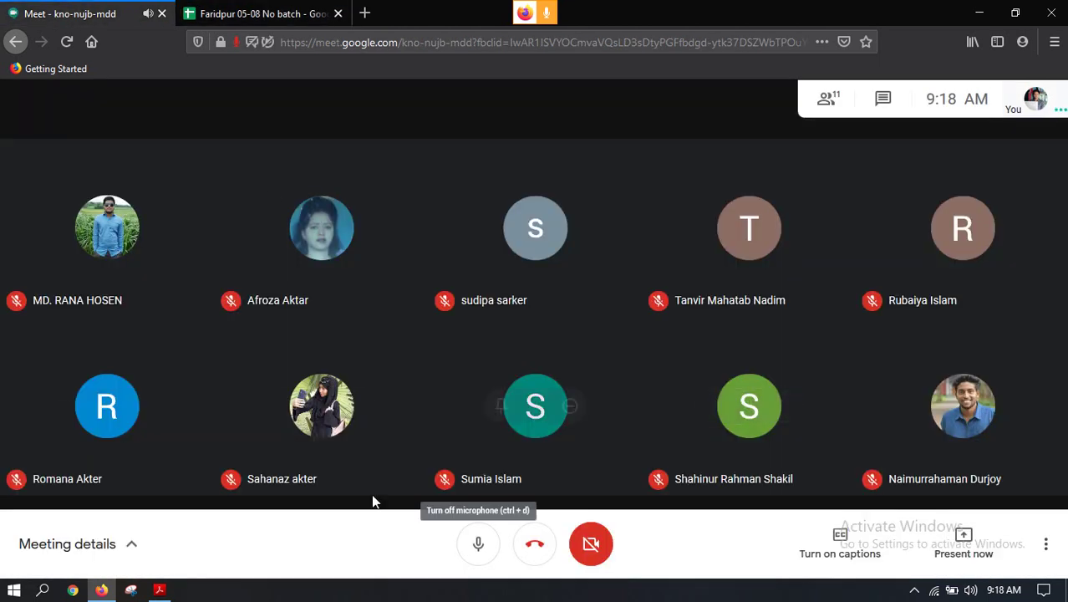
mouse_move(995, 386)
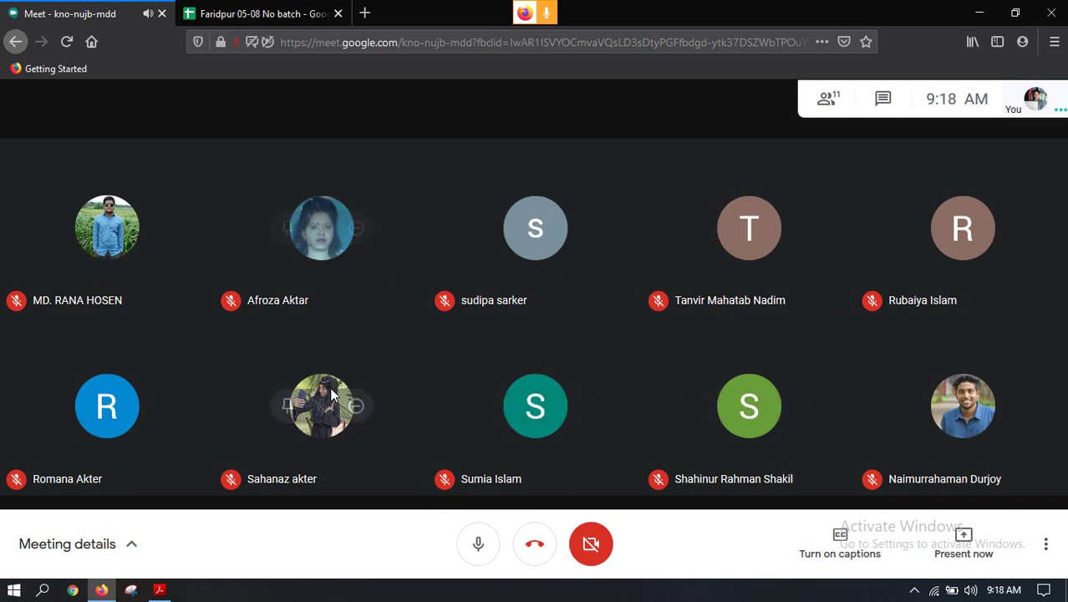
mouse_move(490, 407)
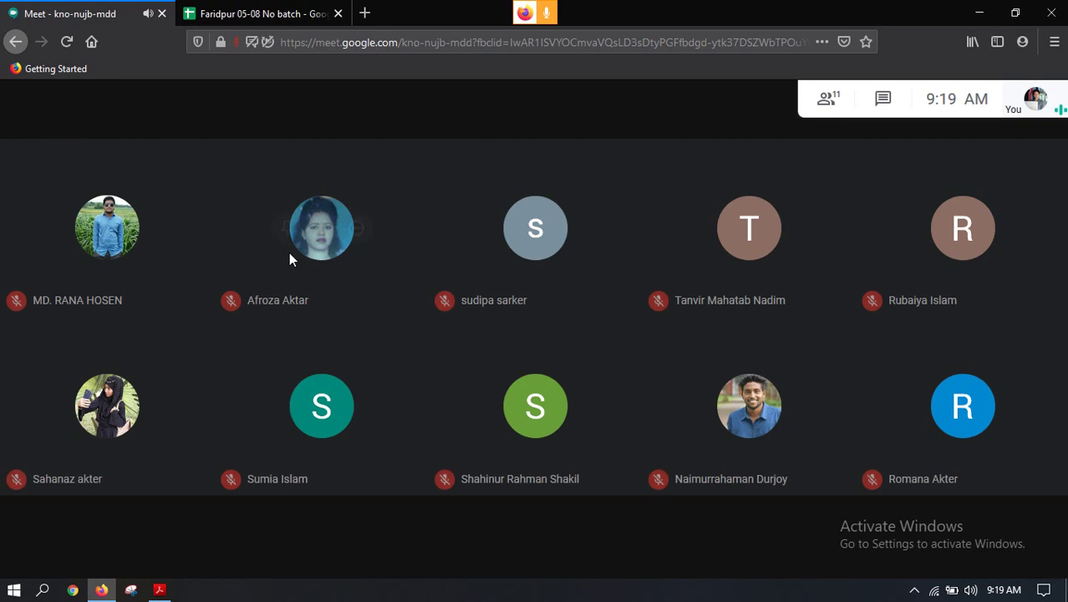
mouse_move(284, 223)
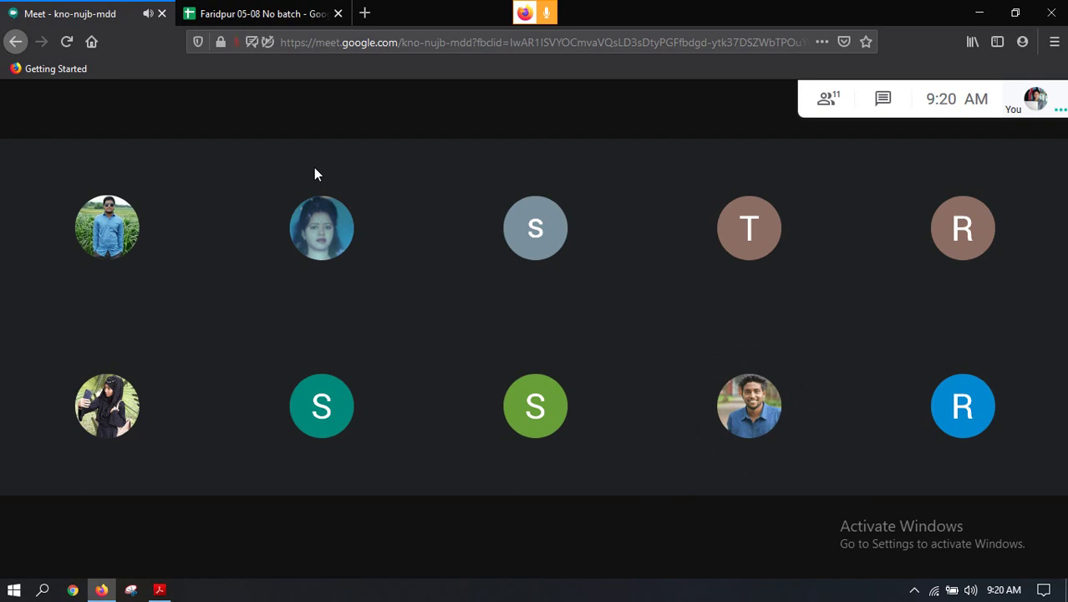
click(254, 19)
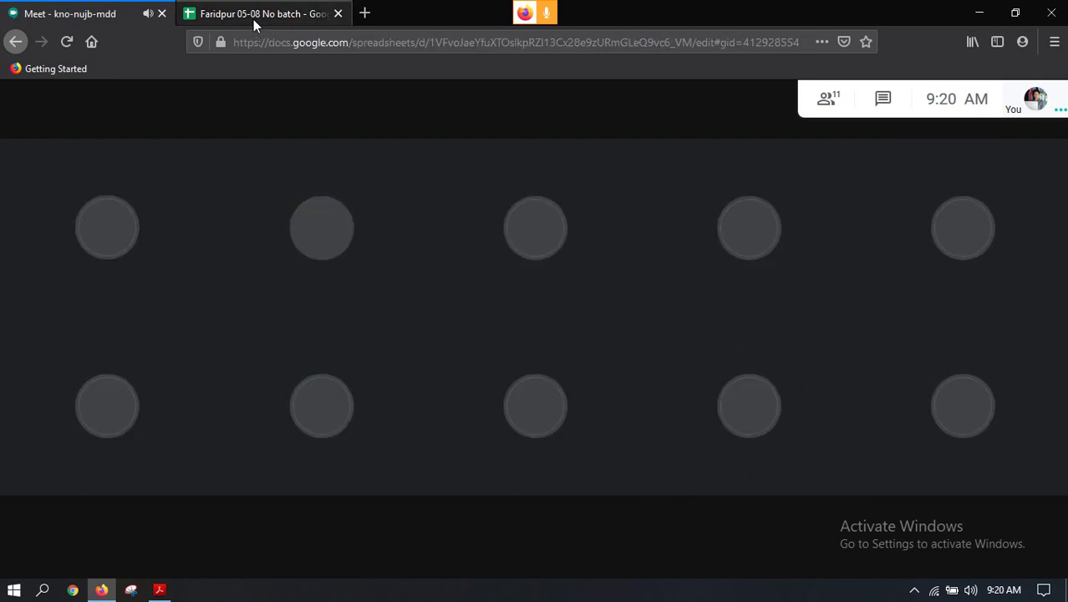
click(107, 25)
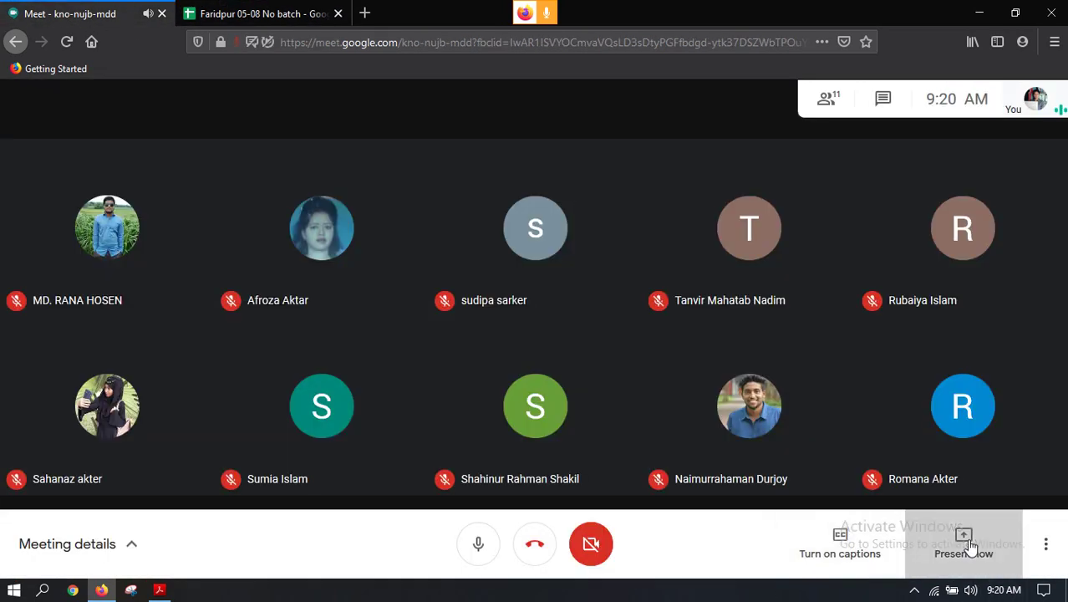
Present the entire screen to the meeting and allow meet.google.com to share it.
click(969, 543)
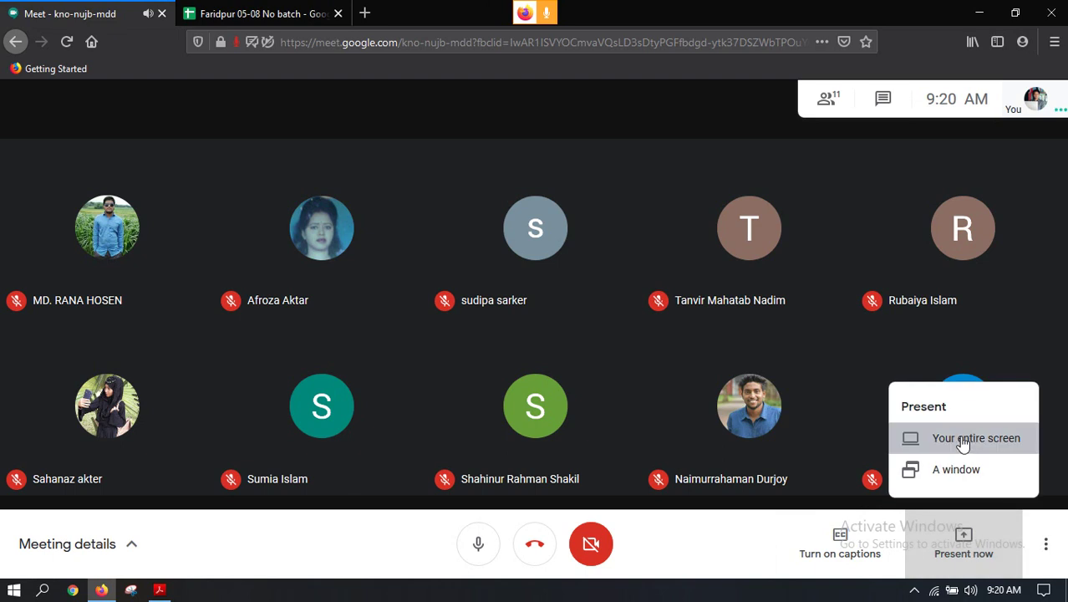
click(958, 436)
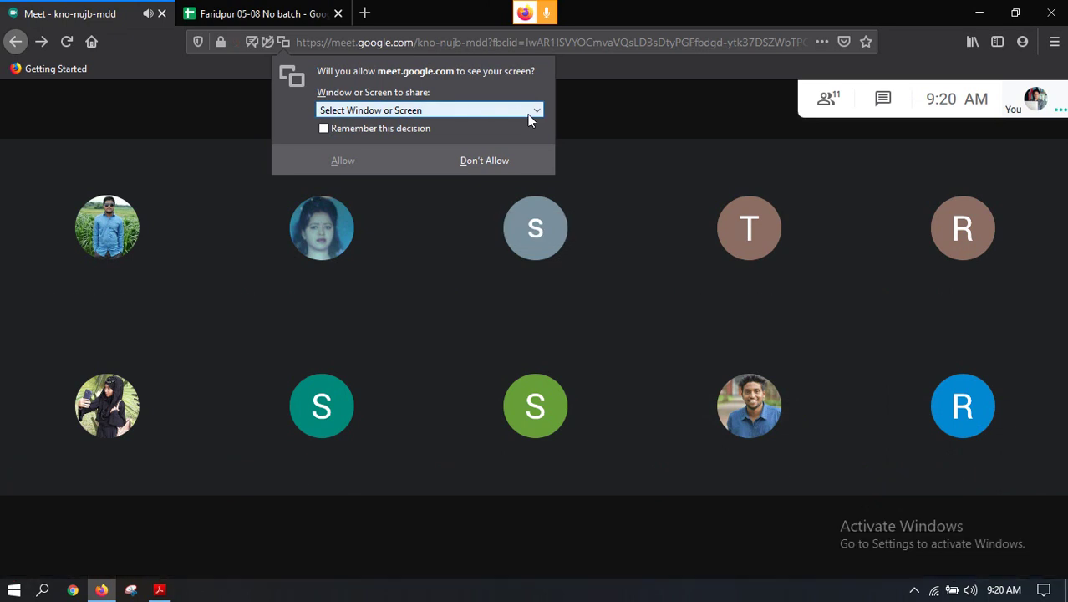
click(532, 115)
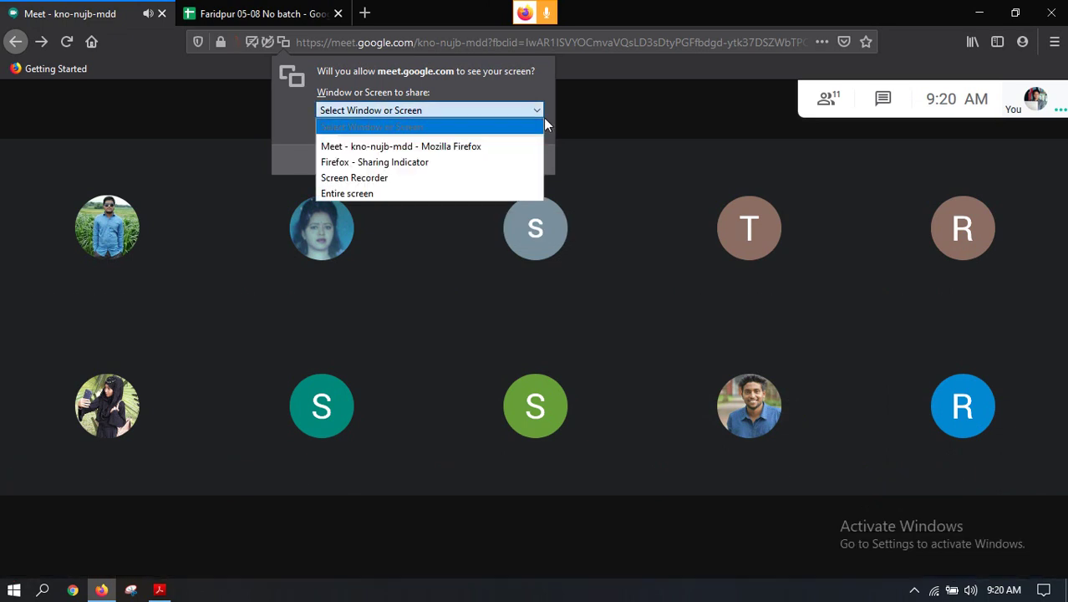
click(347, 199)
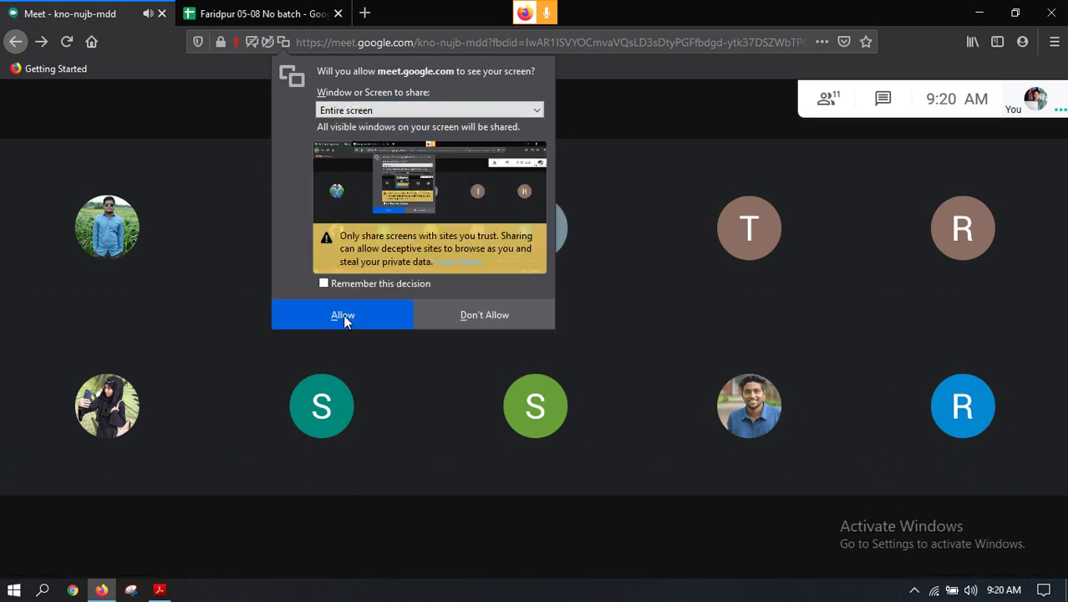
click(344, 317)
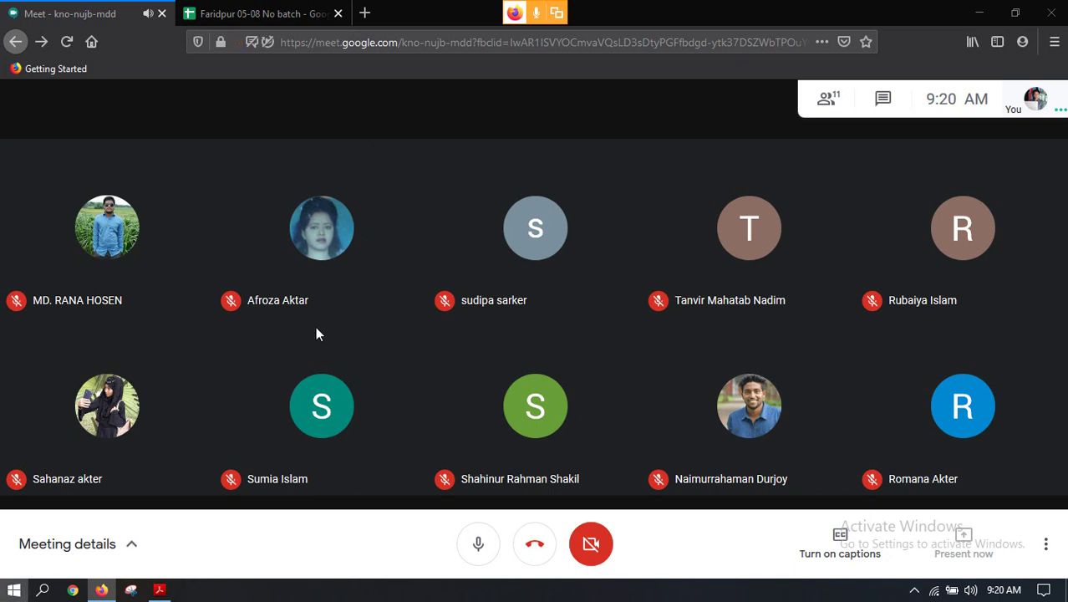
Launch Adobe Photoshop CS6 (64 Bit) and check the shared screen's enlarged preview in the call.
key(super)
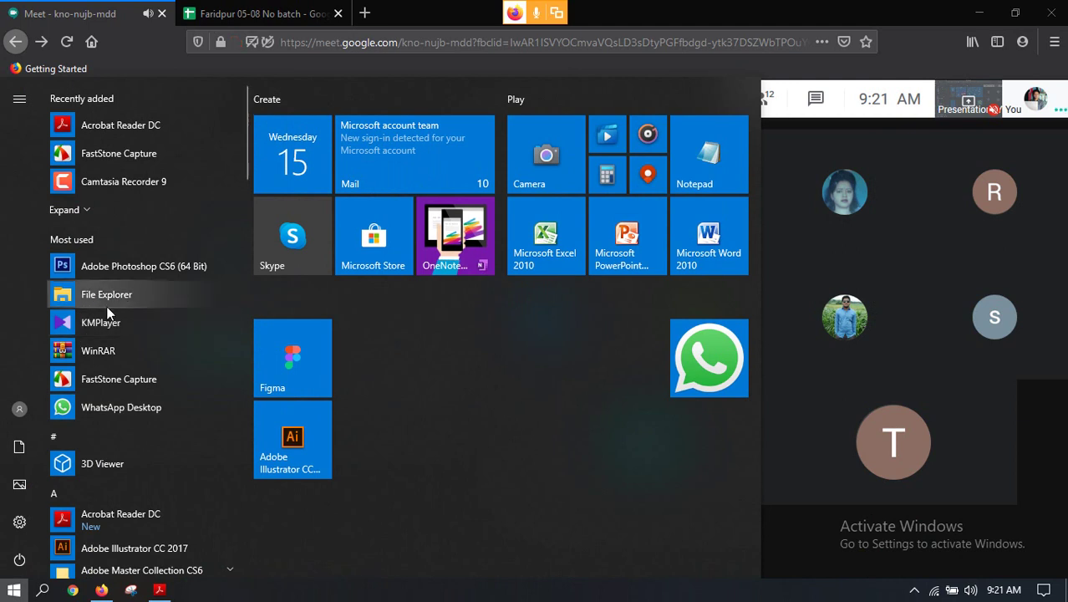
click(150, 261)
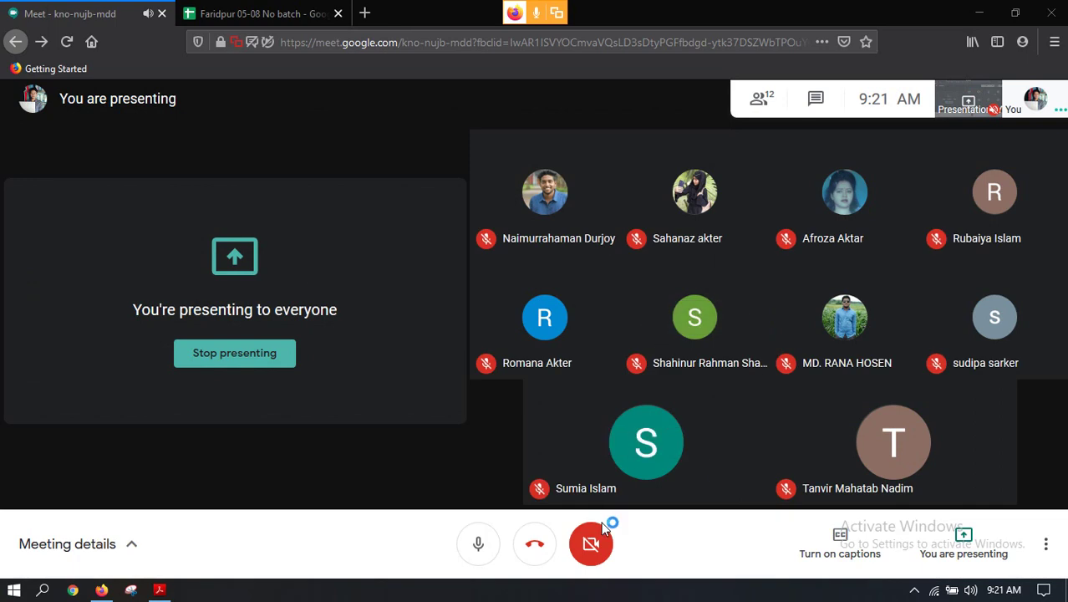
click(968, 105)
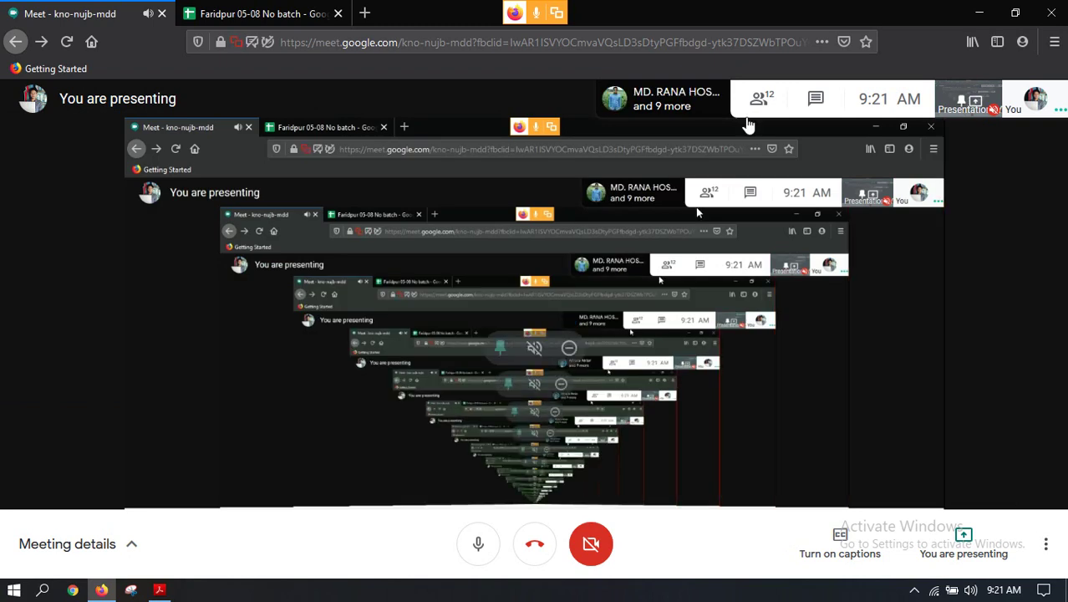
click(968, 102)
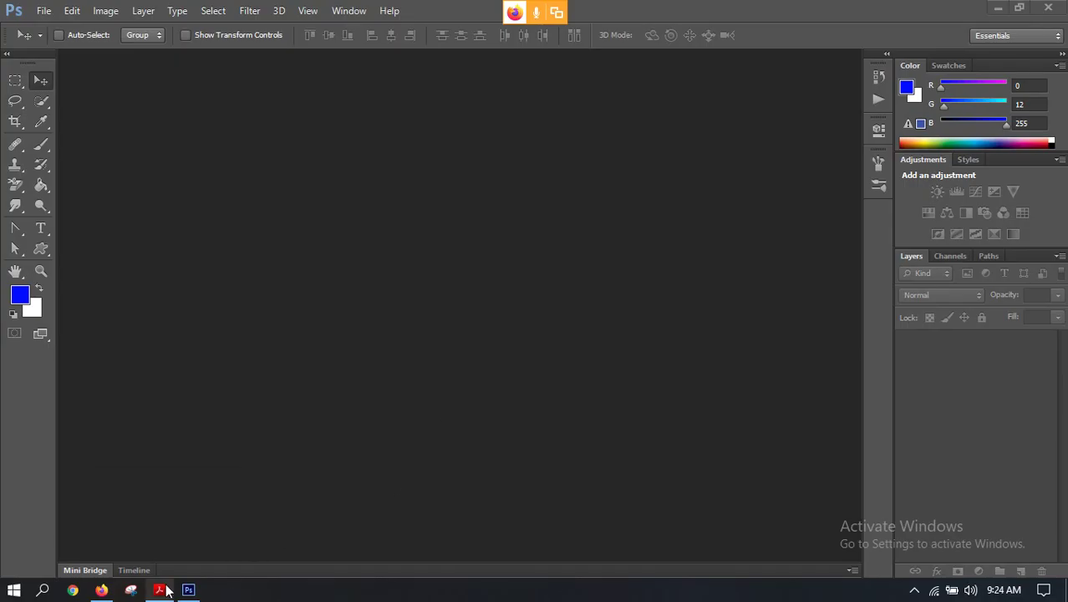
Close Acrobat Reader and bring Photoshop to the front after a brief check of the Meet call.
click(161, 590)
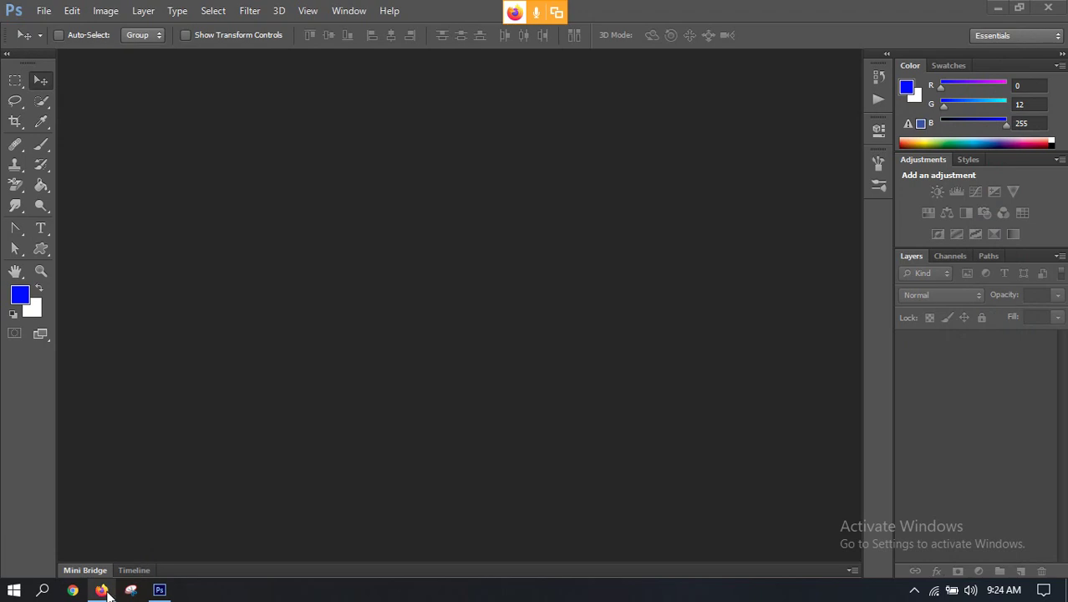
click(101, 590)
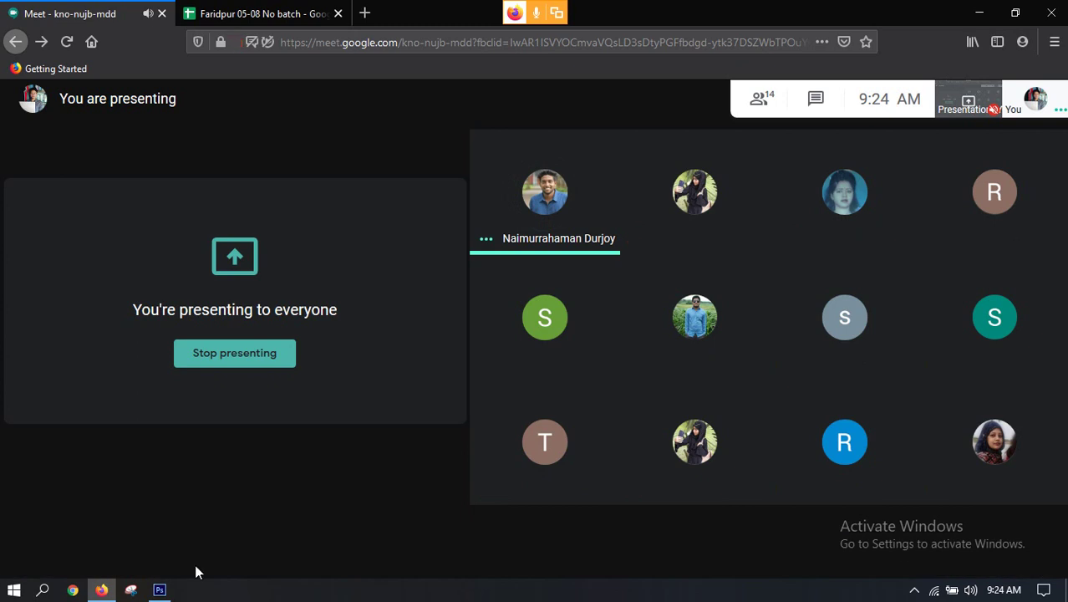
click(160, 590)
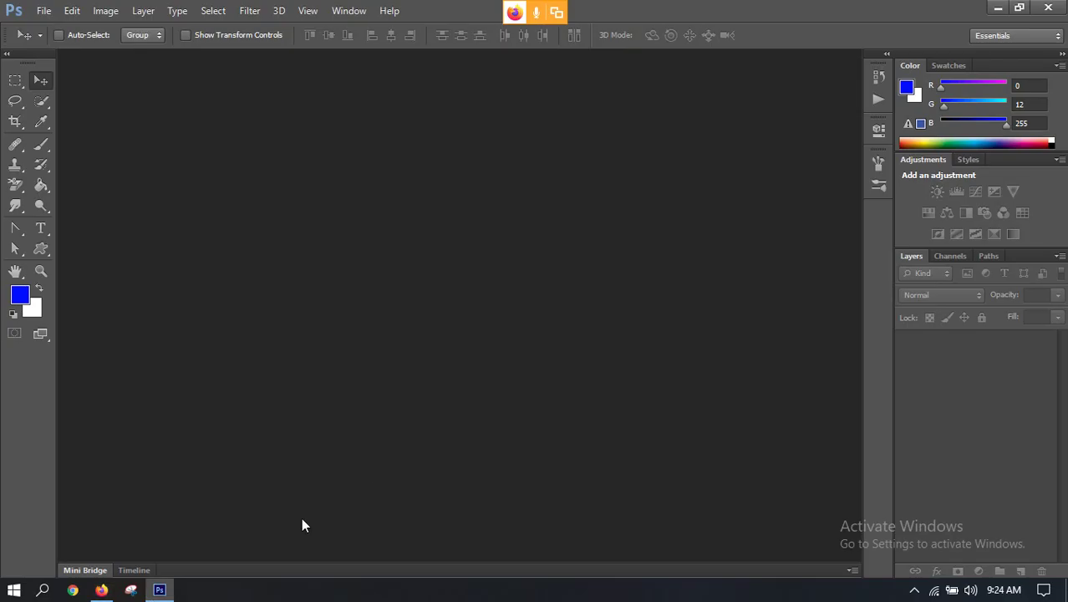
Open the file 1.1 psd.psd.psd from the Desktop in Photoshop, checking the Meet call while it loads.
double_click(379, 403)
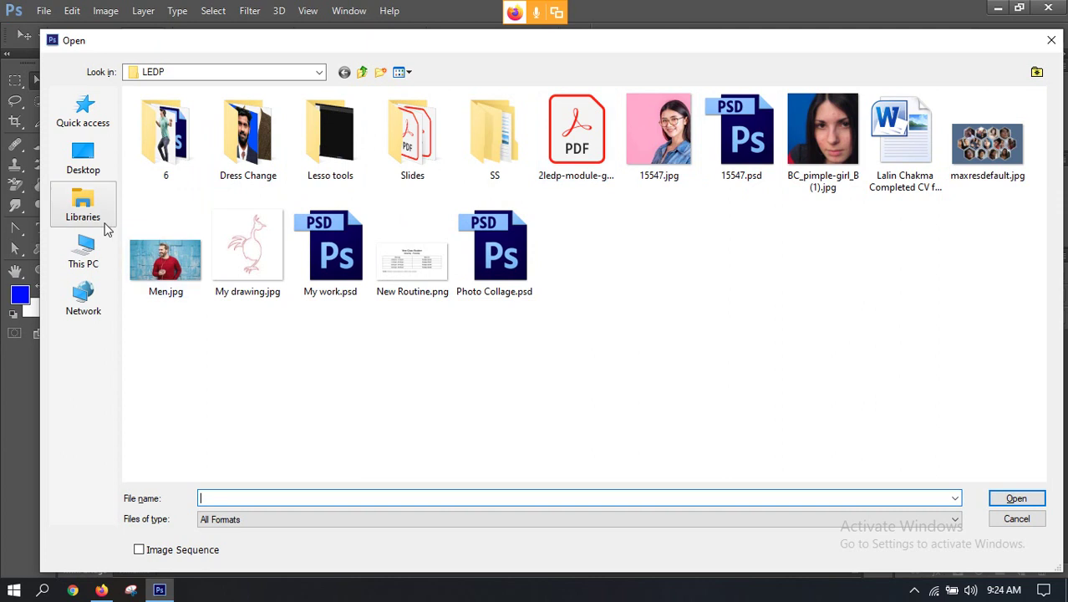
click(83, 167)
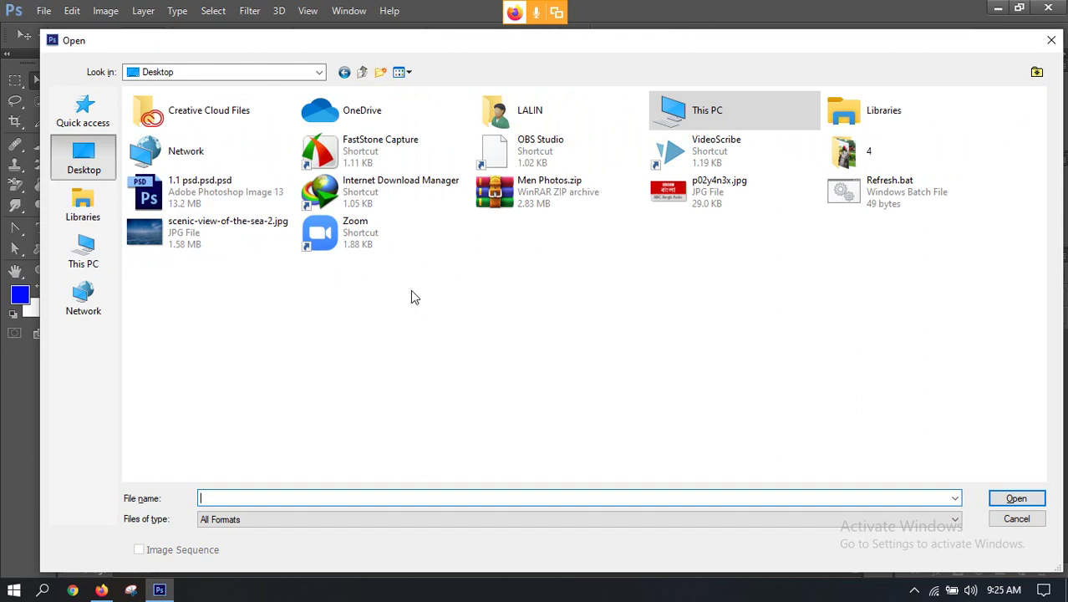
double_click(219, 199)
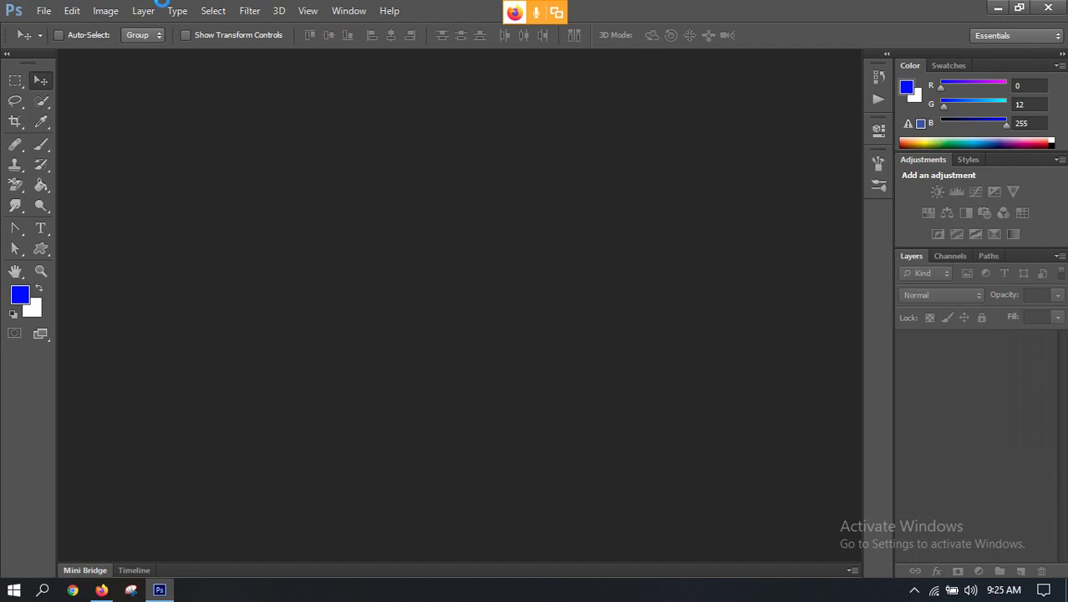
click(101, 590)
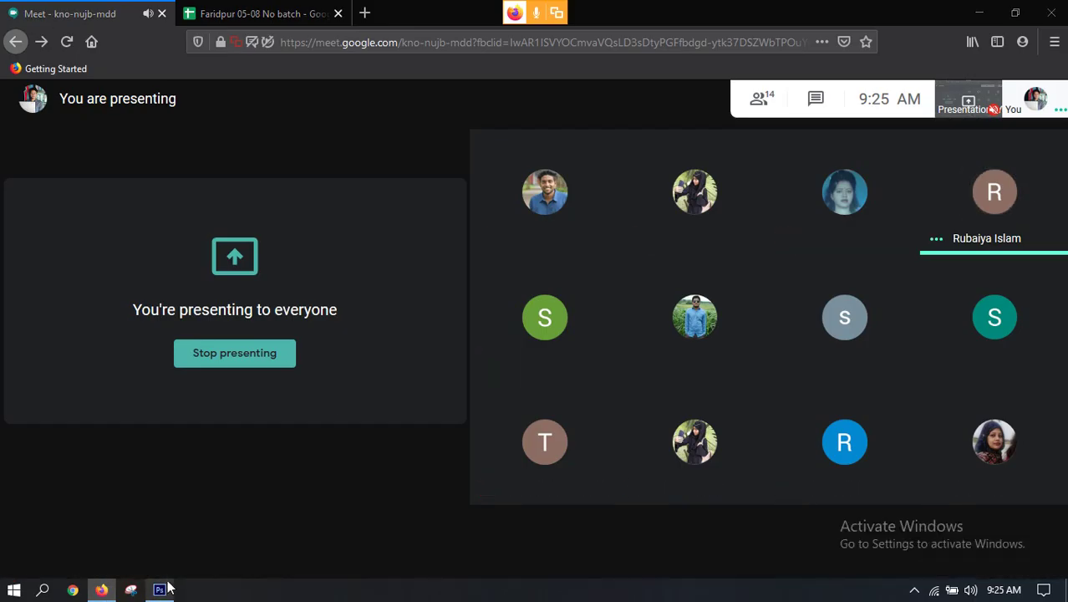
key(alt+Tab)
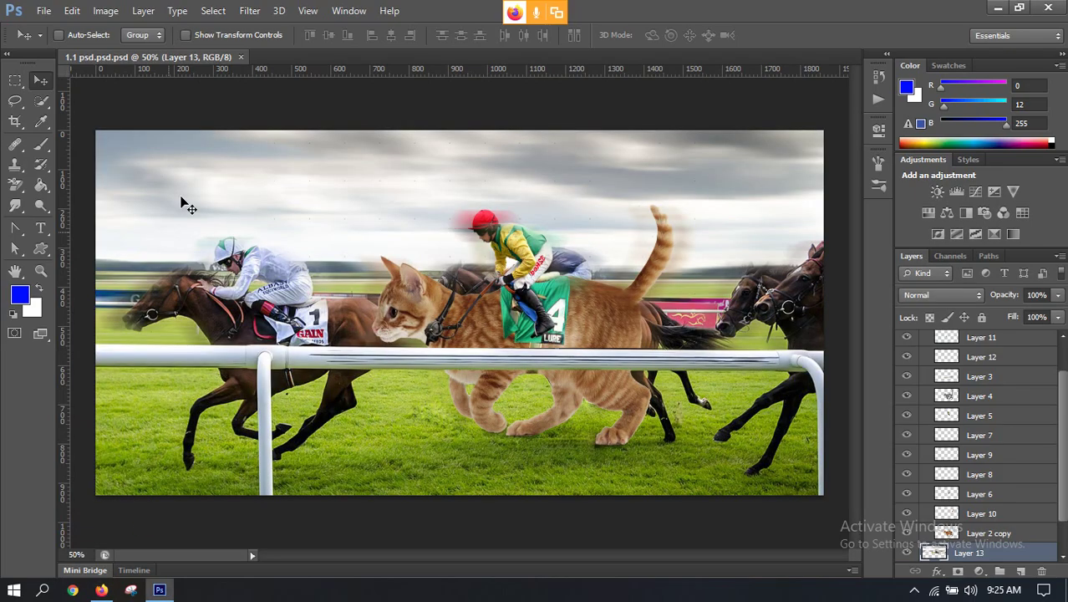
click(16, 81)
click(42, 83)
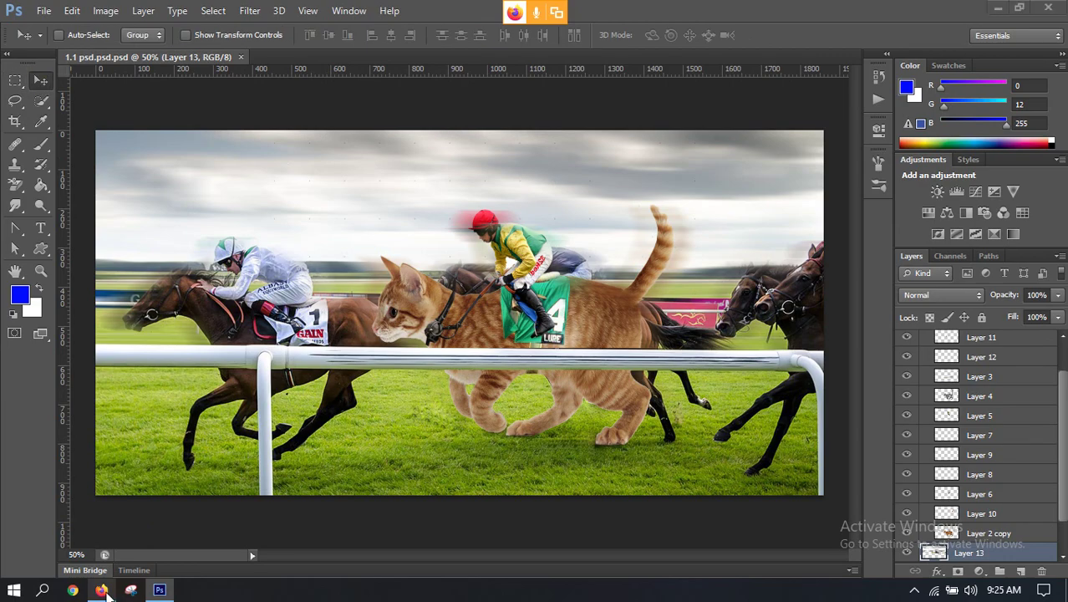
Switch to Firefox, open a new browser tab and return to the Meet call.
click(101, 589)
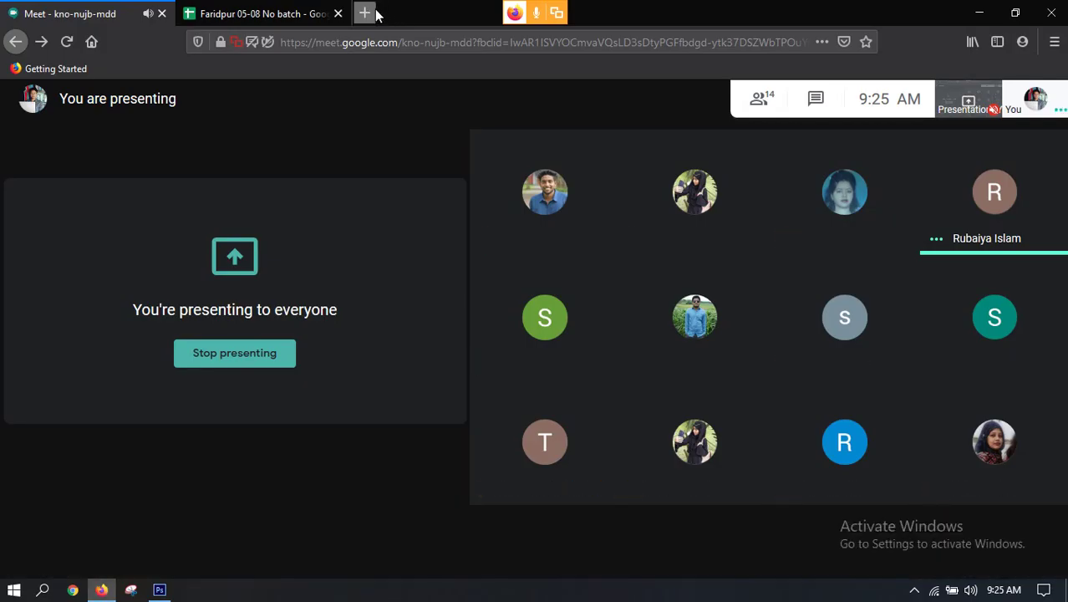
click(373, 13)
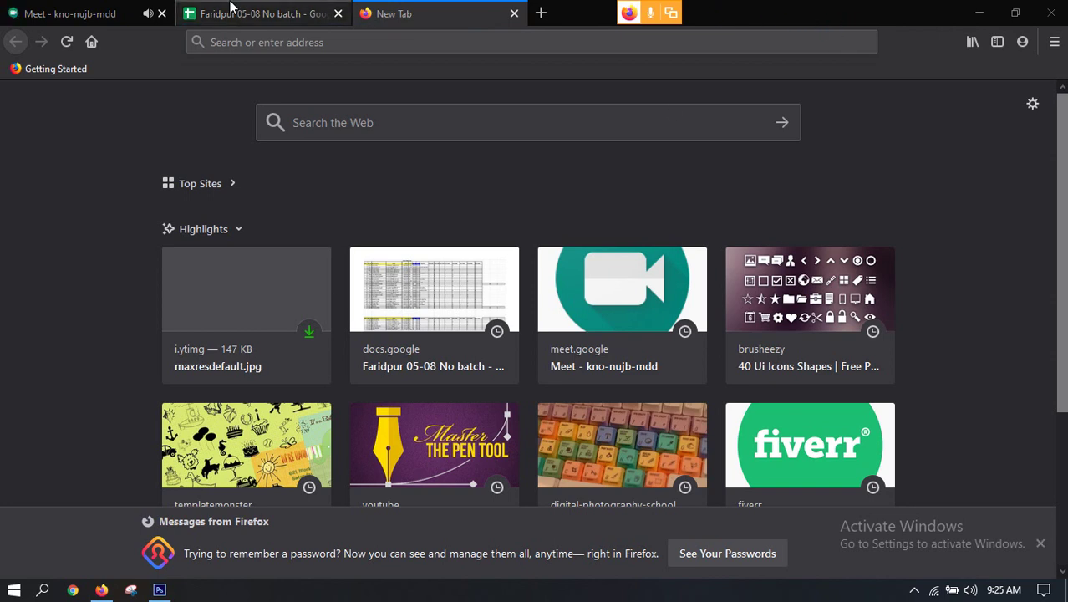
click(89, 15)
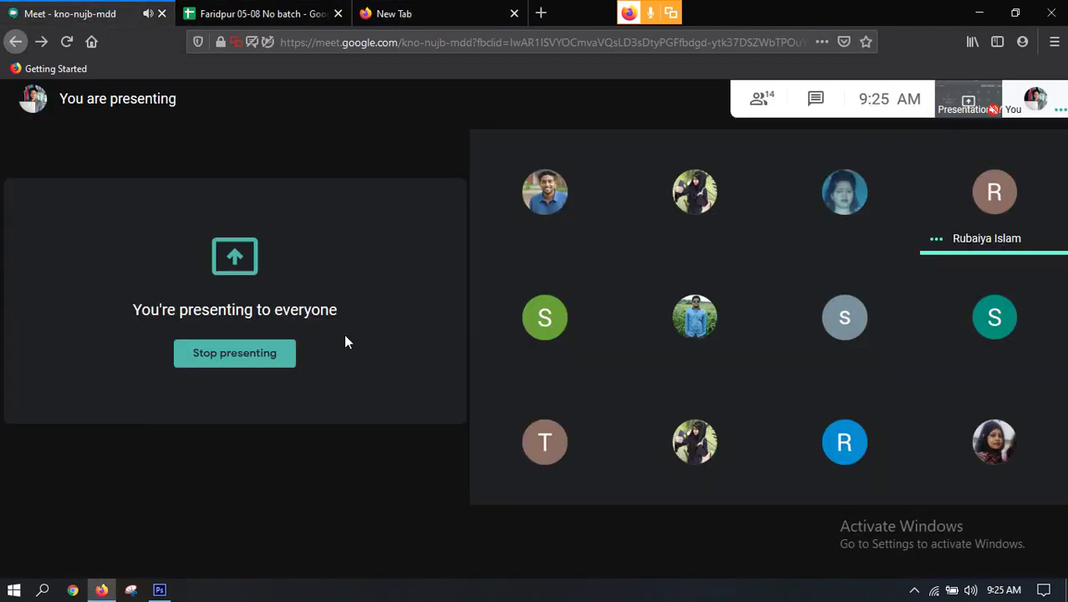
mouse_move(618, 451)
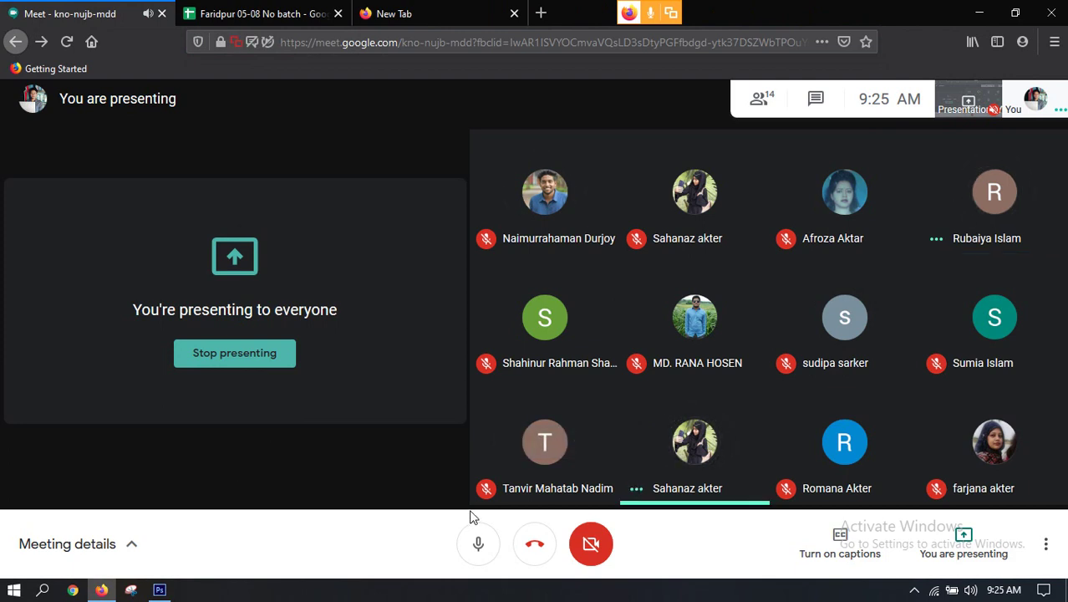
Switch from the Meet call to Photoshop with the racehorse PSD open.
mouse_move(849, 318)
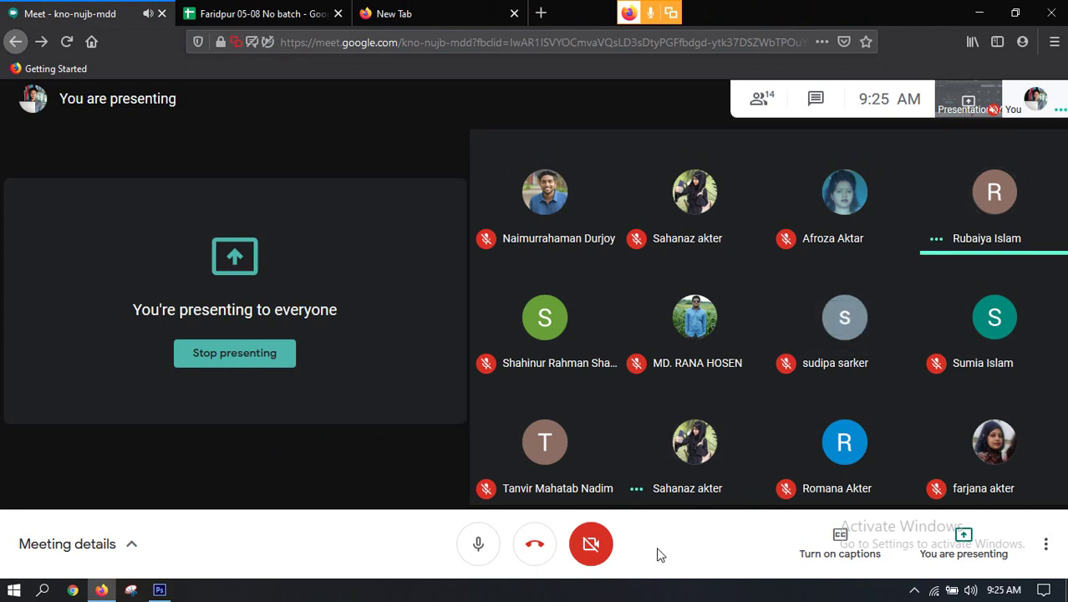
mouse_move(693, 468)
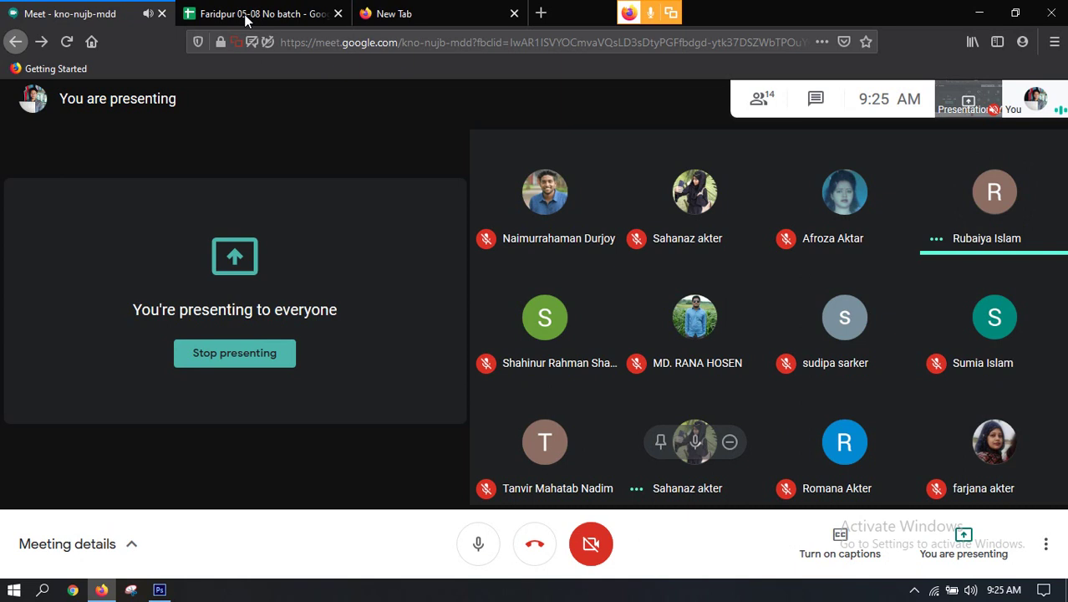
click(160, 590)
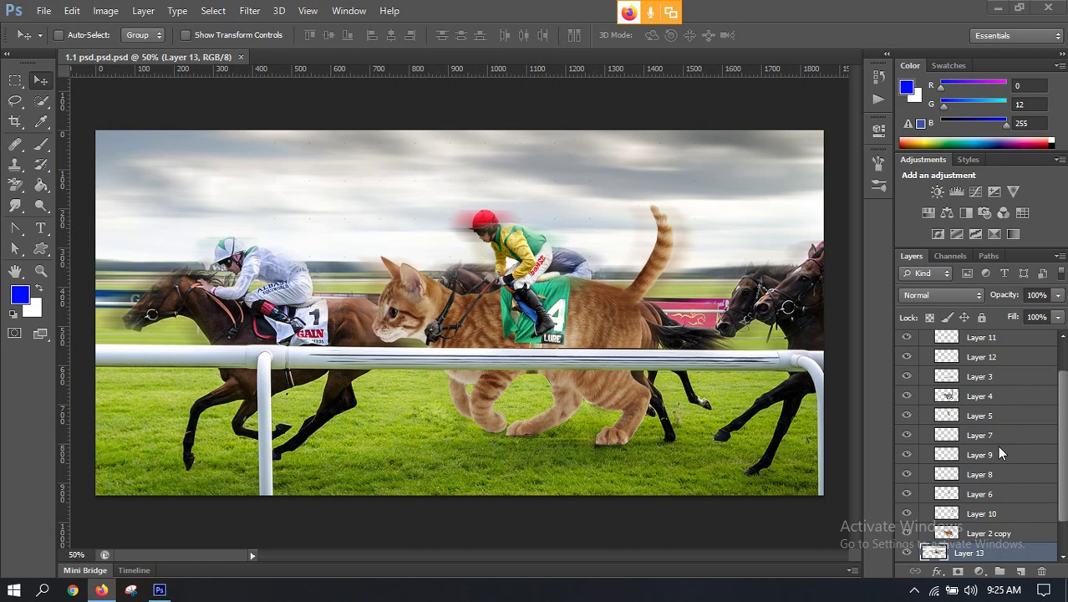
click(15, 7)
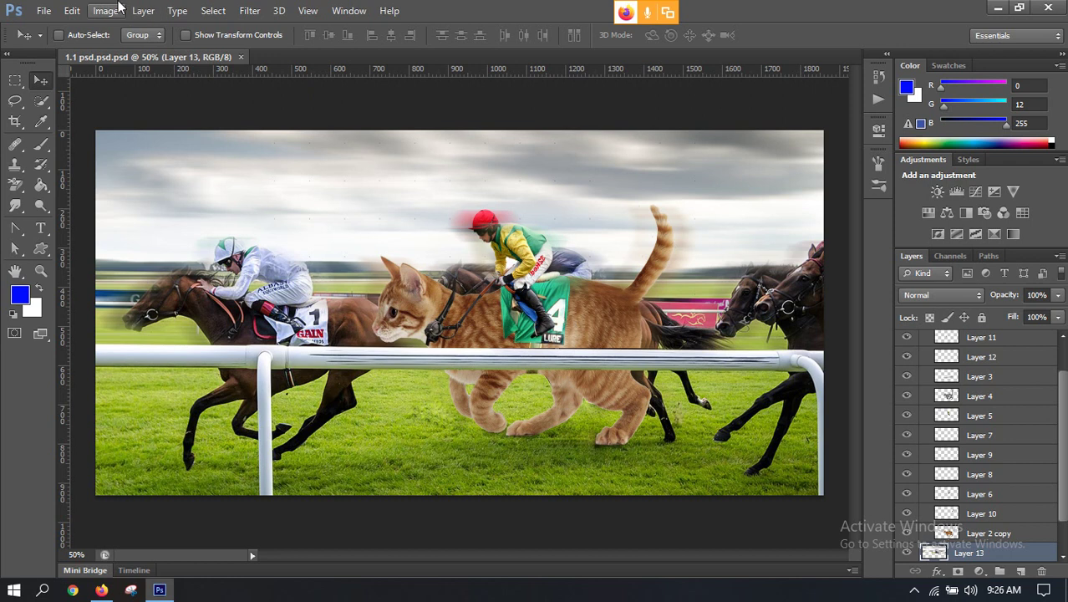
Select Layer 14 at the top of the layer stack and toggle its visibility off and on.
click(979, 341)
scroll(976, 386, up, 2)
click(980, 341)
click(906, 341)
click(907, 341)
click(907, 342)
click(908, 342)
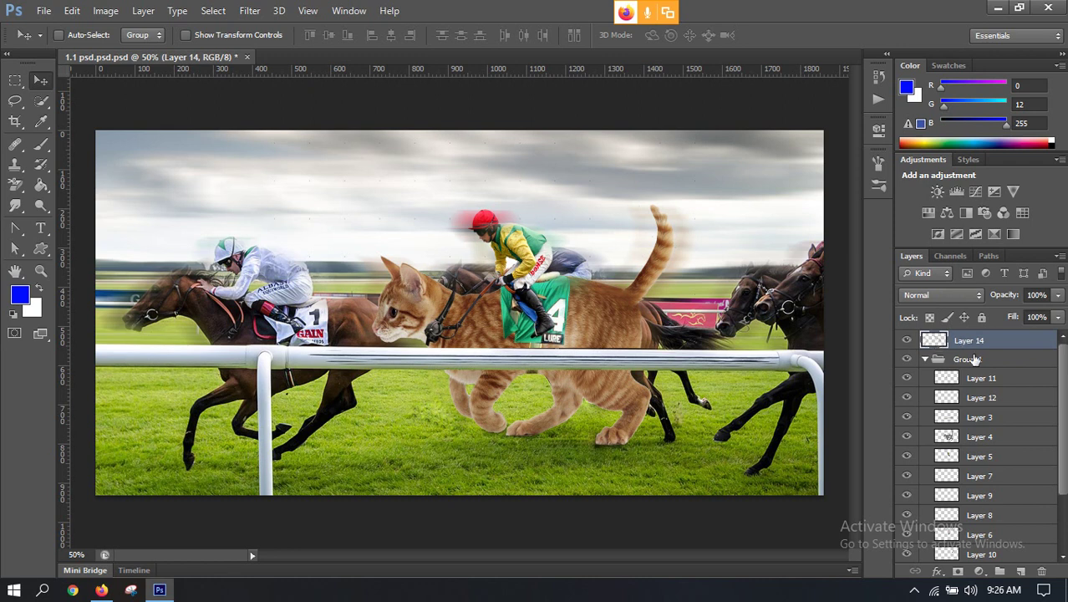
Merge all visible layers of the racehorse image into a single layer.
key(ctrl+shift+e)
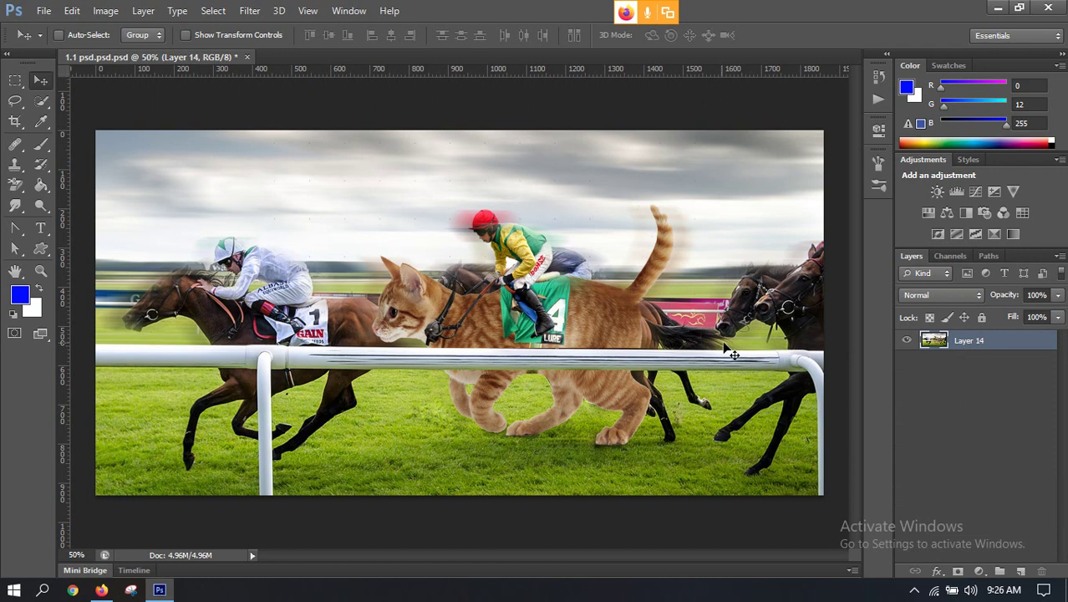
scroll(542, 328, up, 1)
scroll(542, 327, up, 1)
scroll(539, 307, down, 3)
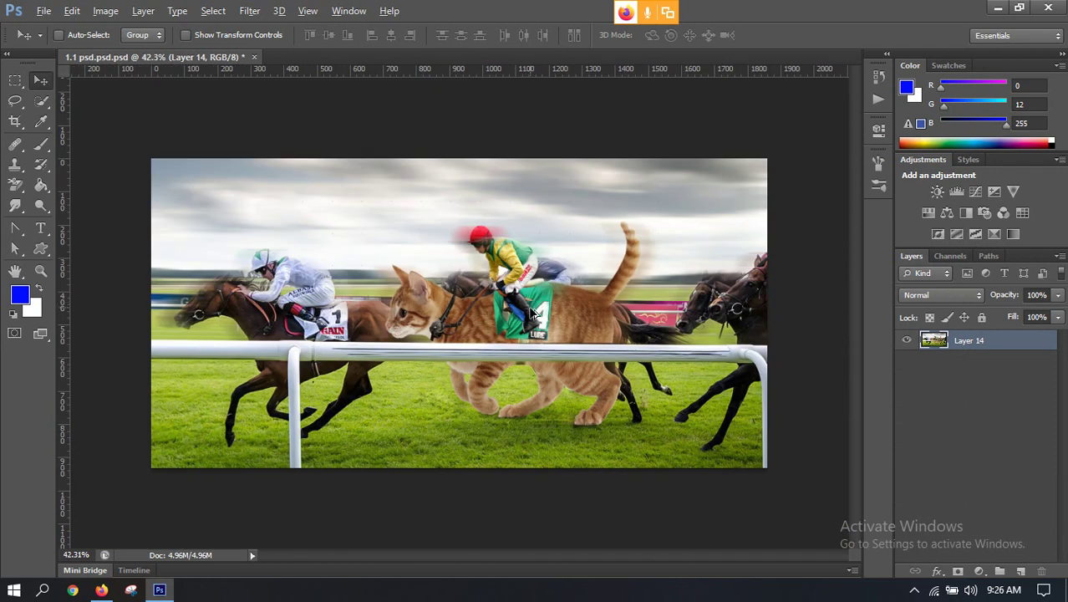
Switch to Firefox and open Google Images from google.com in the empty browser tab.
click(101, 589)
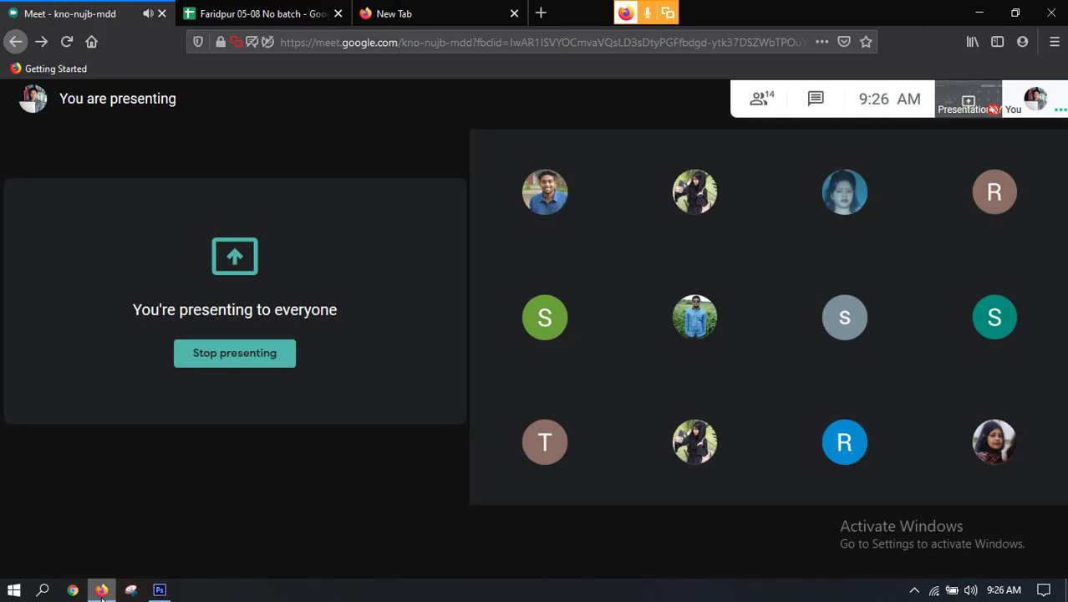
click(420, 20)
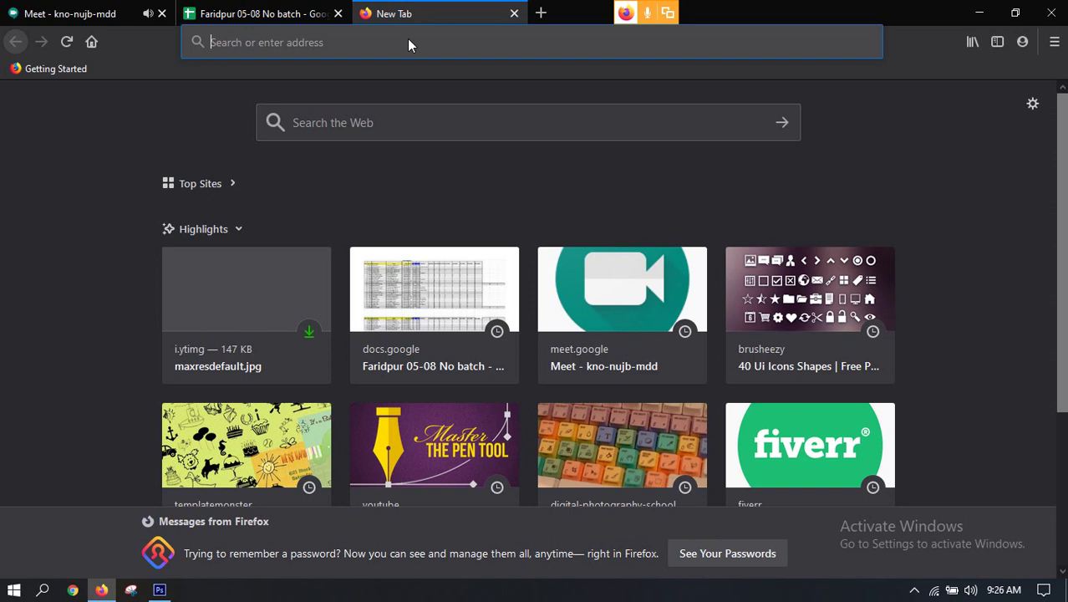
click(376, 42)
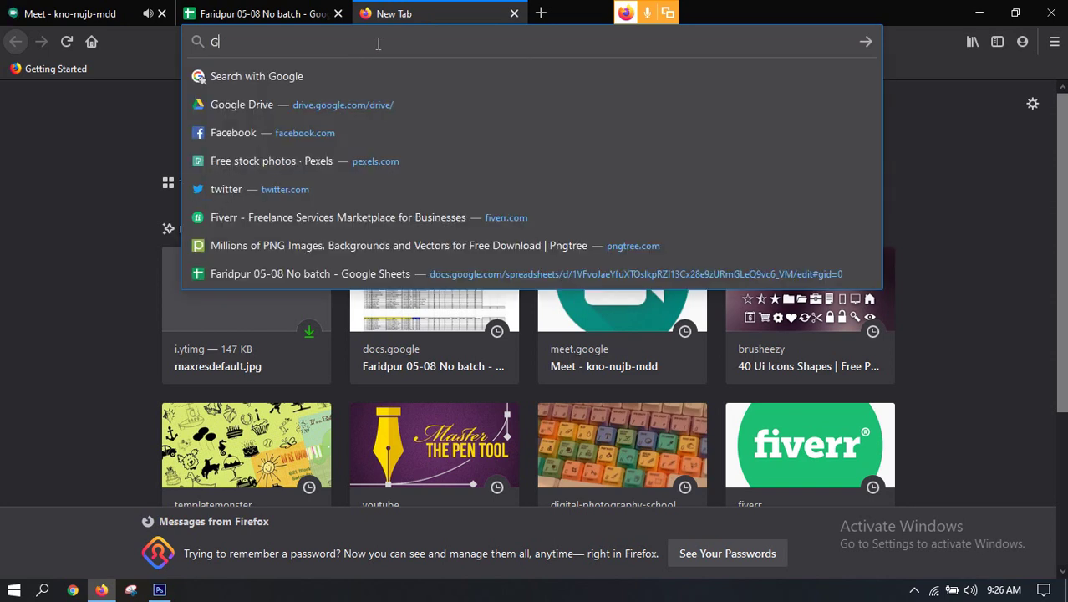
text(G)
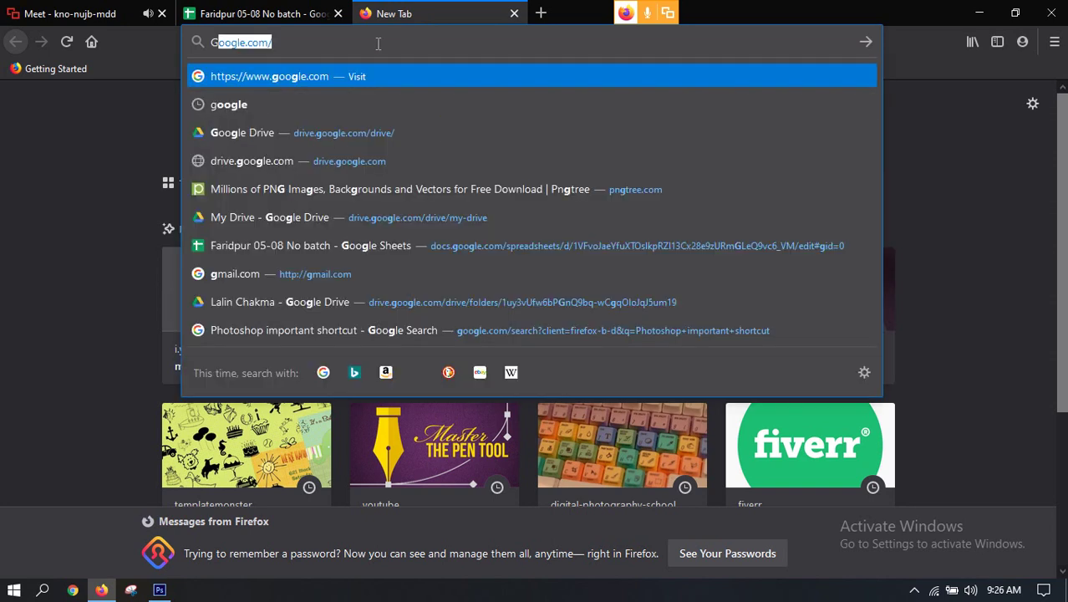
key(Return)
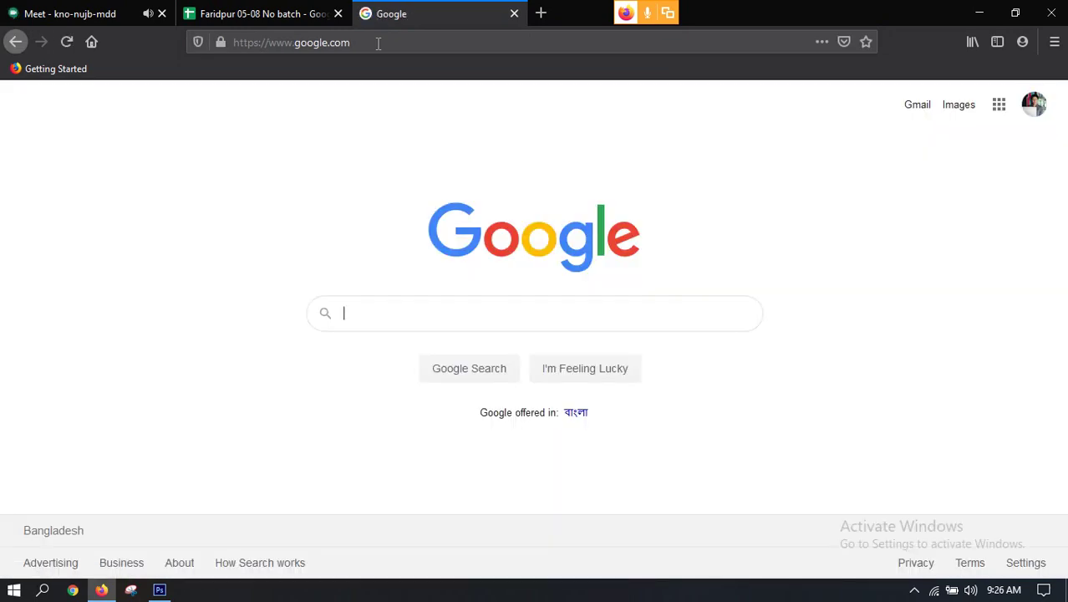
click(955, 111)
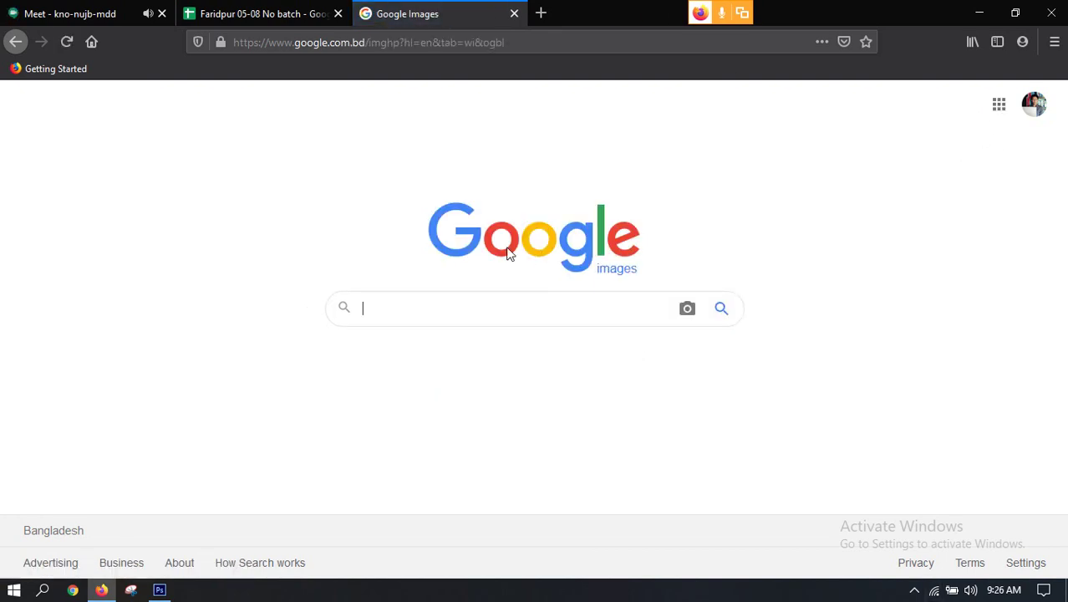
Search Google Images for "pati design".
click(404, 310)
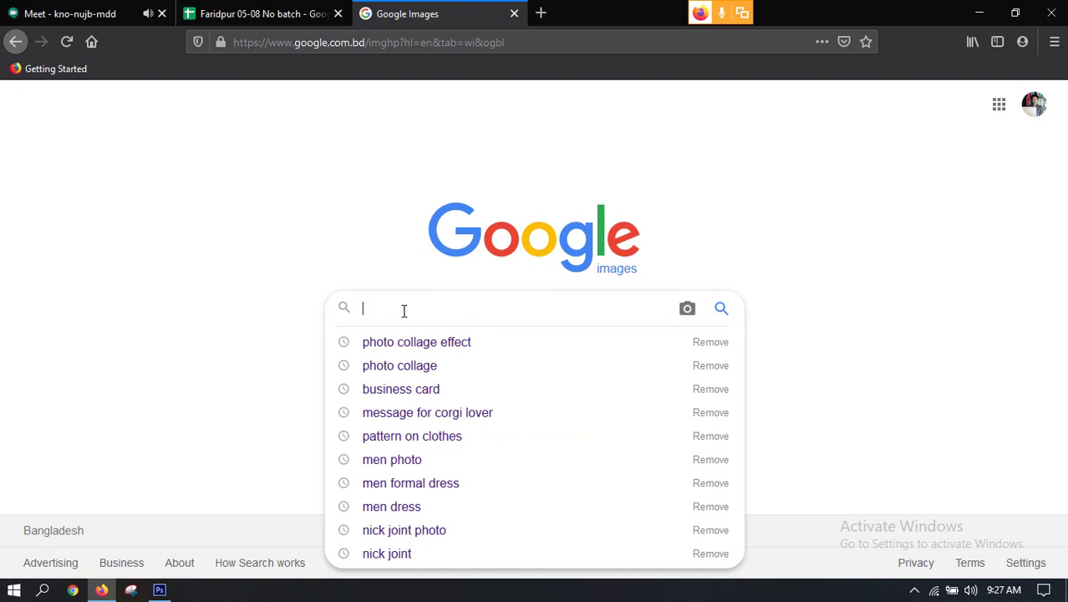
text(pati design)
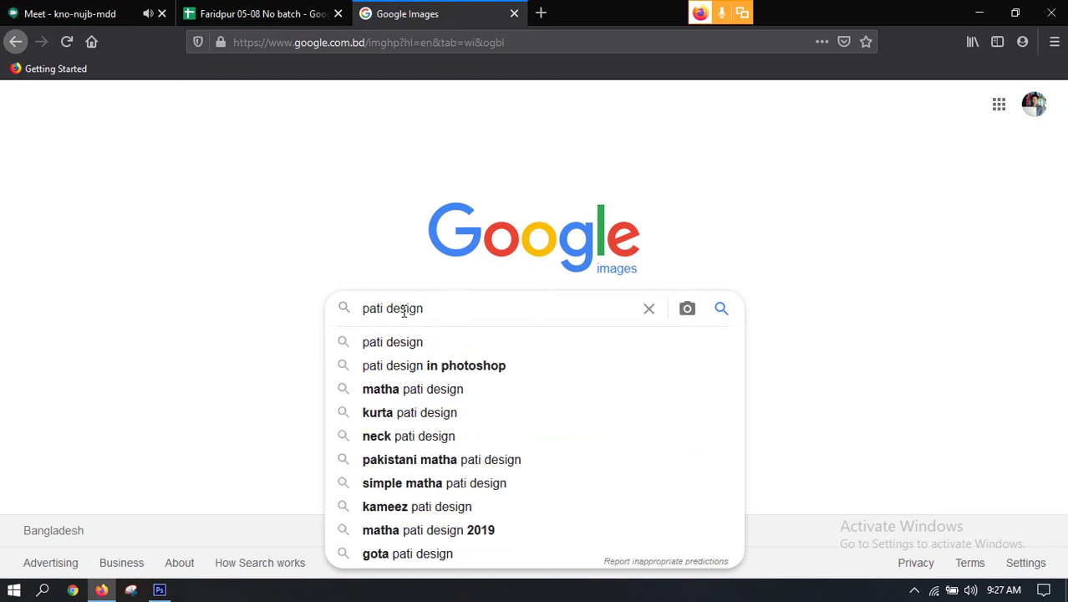
key(Return)
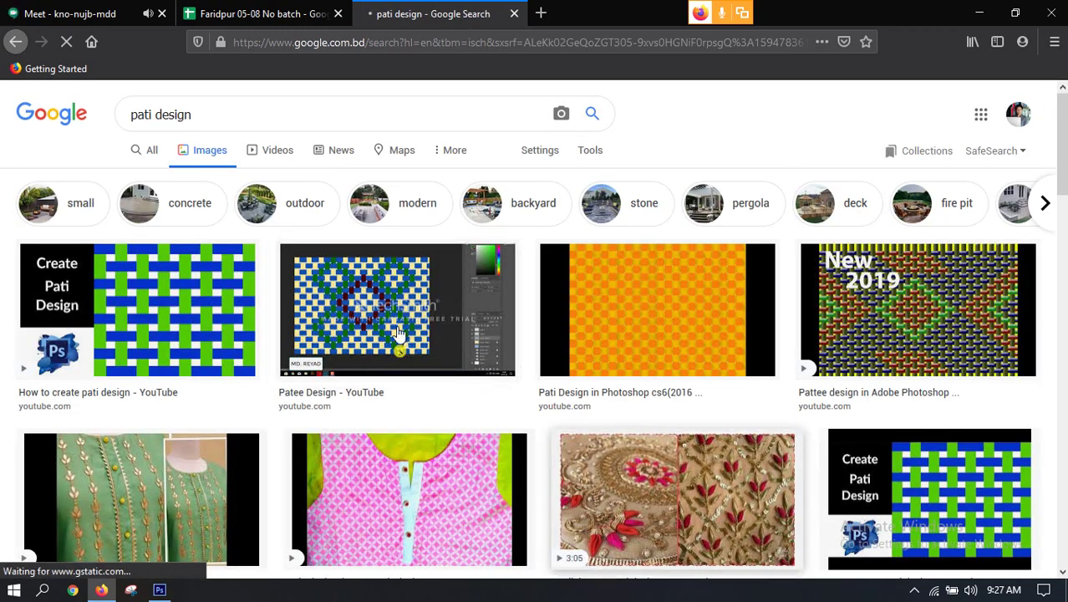
Look over the image results and open the preview of the blue and green "How to create pati design" picture.
click(695, 441)
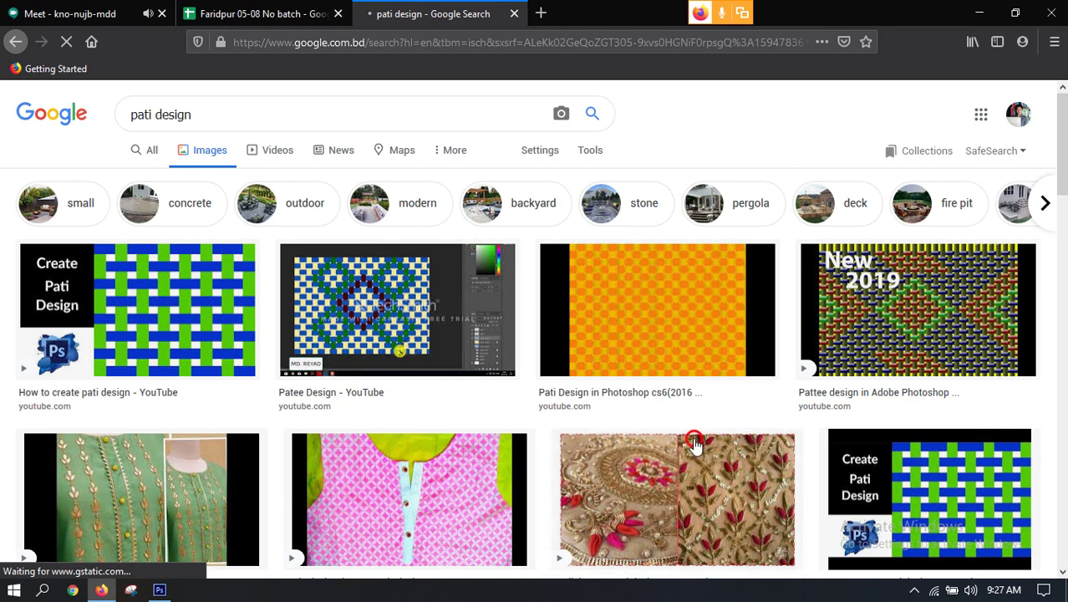
scroll(173, 306, down, 2)
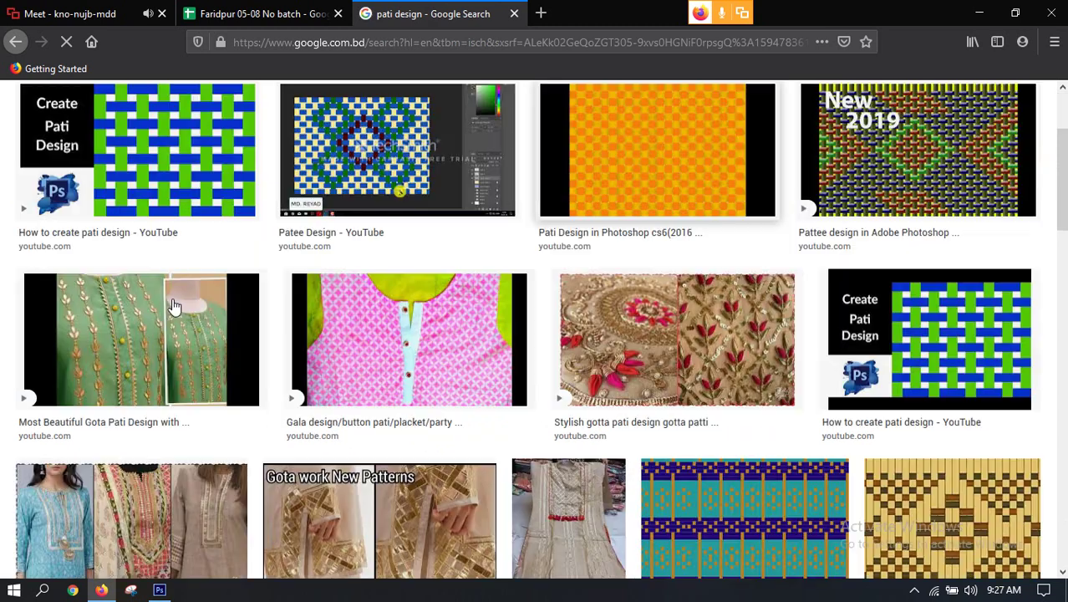
scroll(166, 214, up, 2)
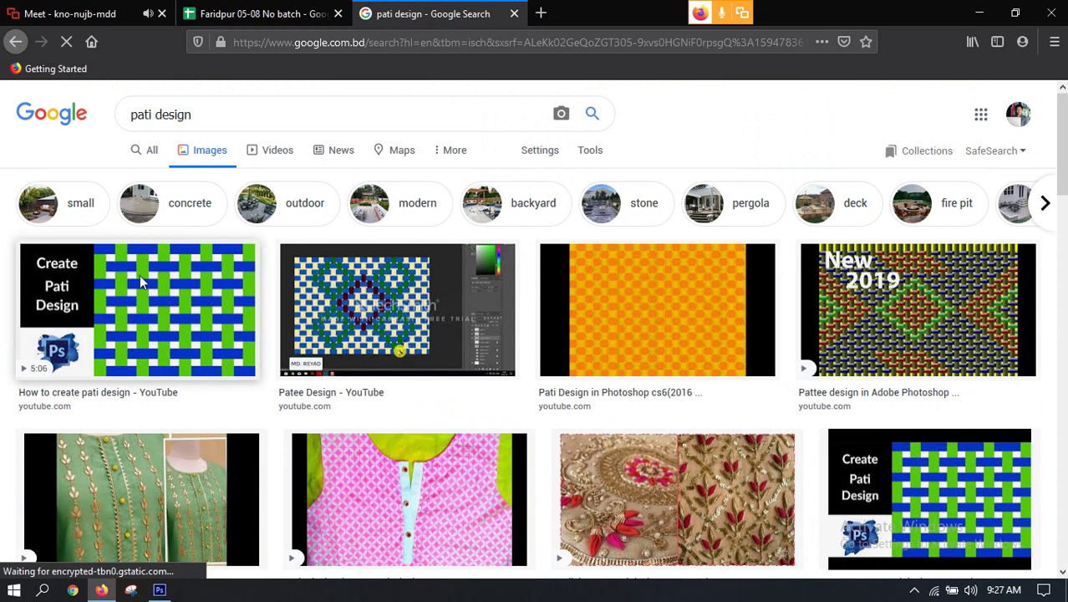
click(185, 306)
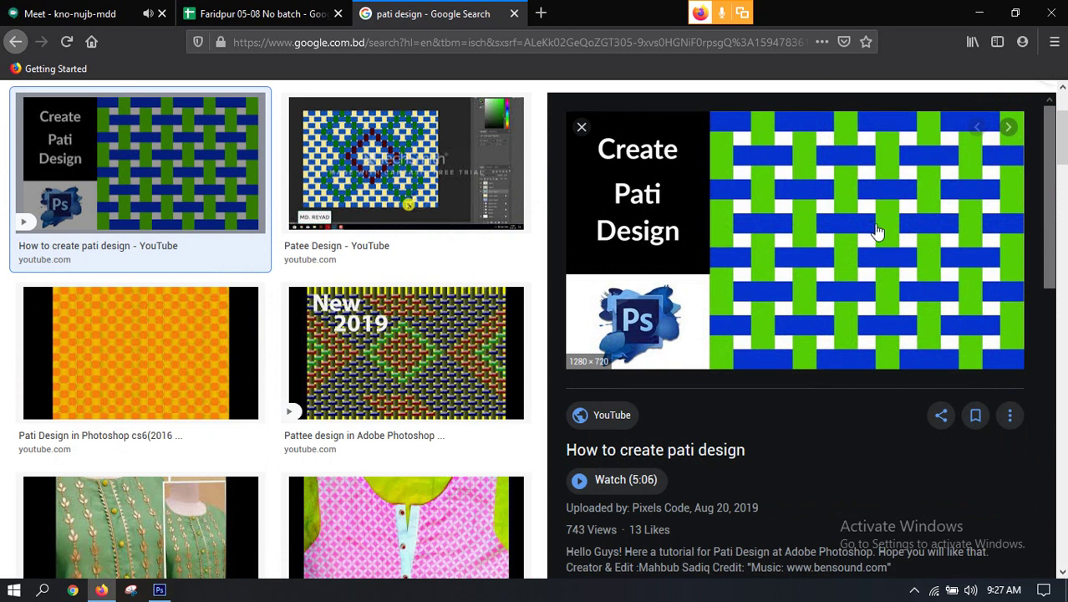
Examine the blue and green woven pattern in the preview and compare it with the related images and other pati design results.
scroll(877, 233, up, 2)
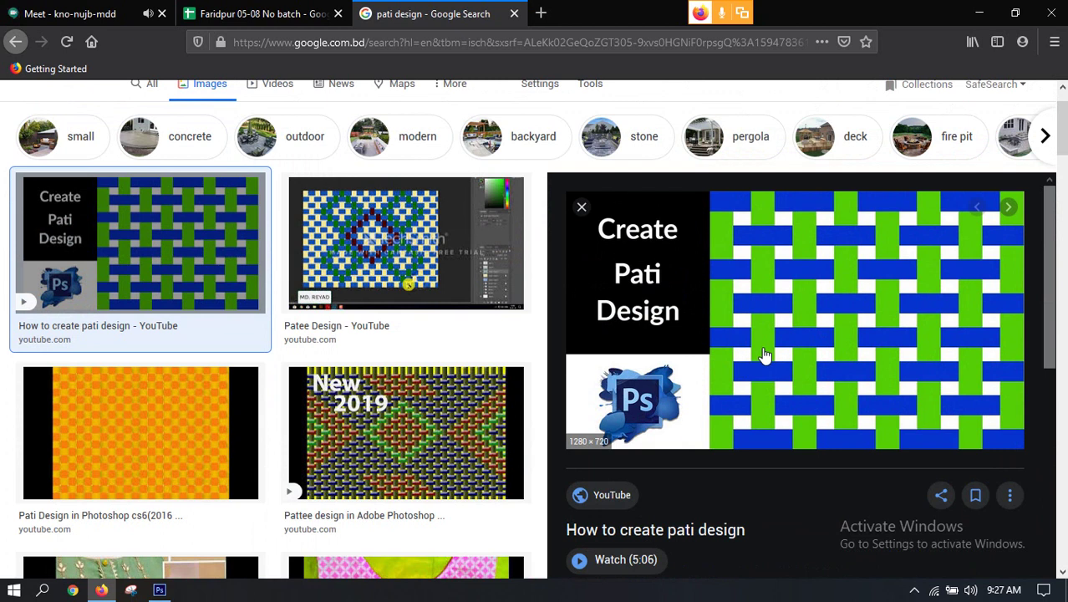
scroll(764, 354, down, 2)
scroll(764, 353, up, 2)
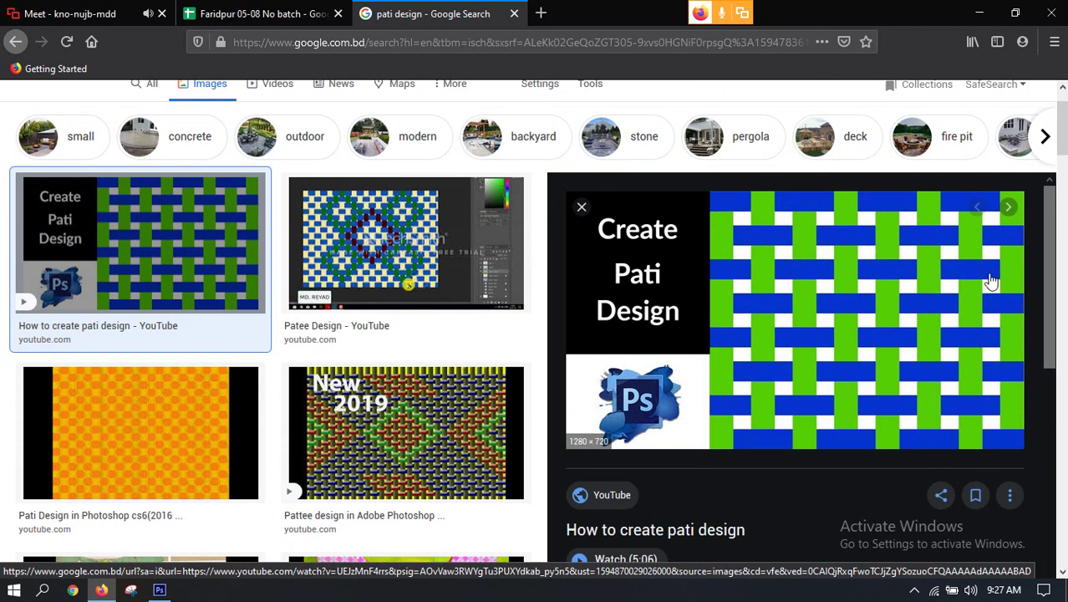
scroll(715, 353, down, 5)
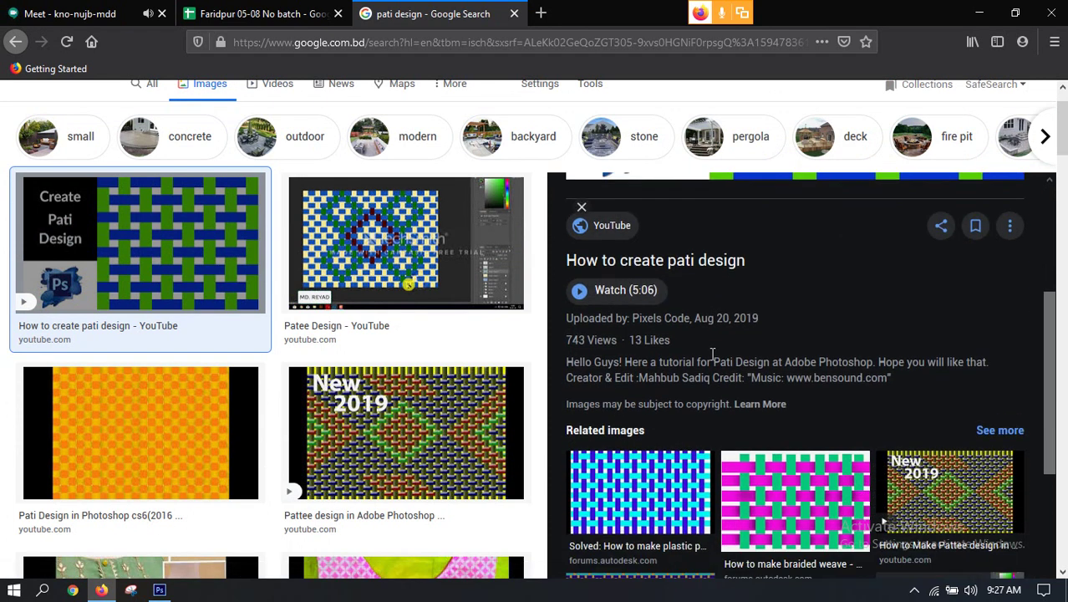
scroll(716, 359, down, 1)
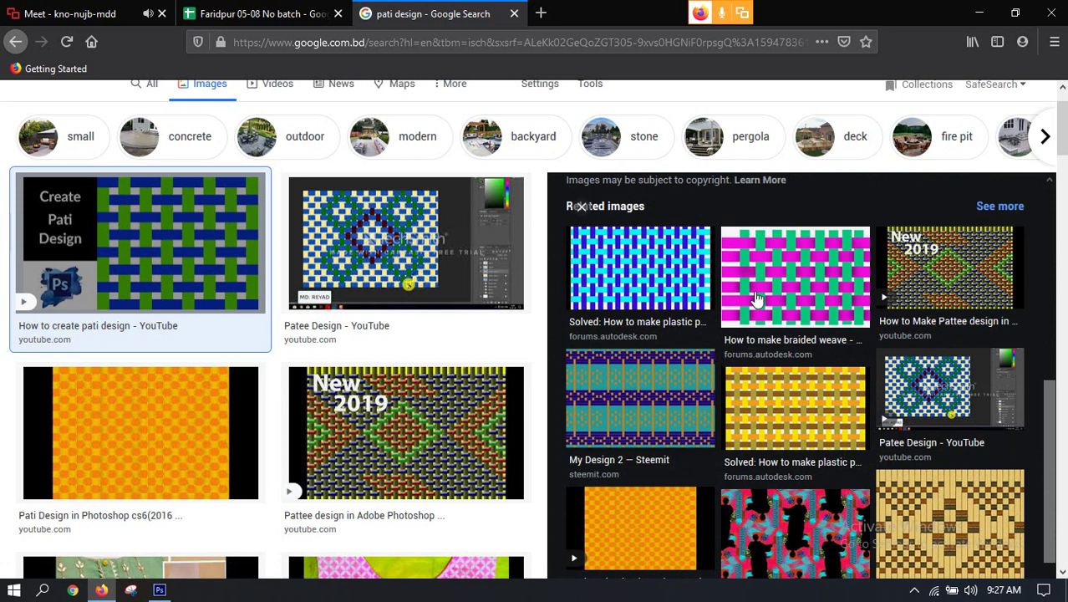
scroll(674, 369, down, 1)
scroll(691, 345, up, 2)
scroll(691, 345, up, 5)
scroll(763, 347, down, 3)
scroll(810, 322, up, 2)
scroll(511, 393, down, 3)
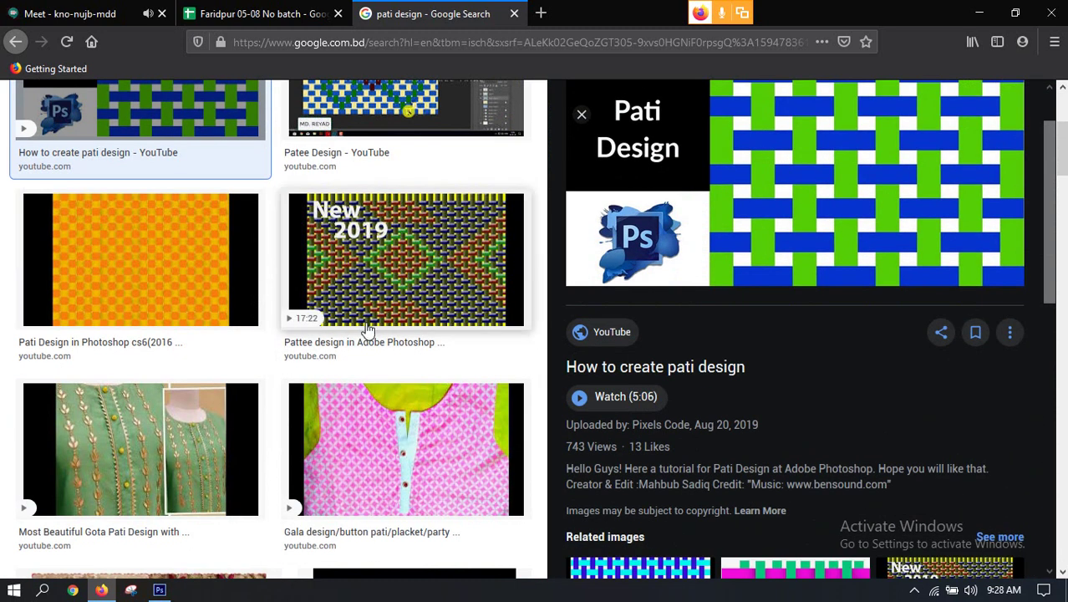
scroll(468, 294, up, 1)
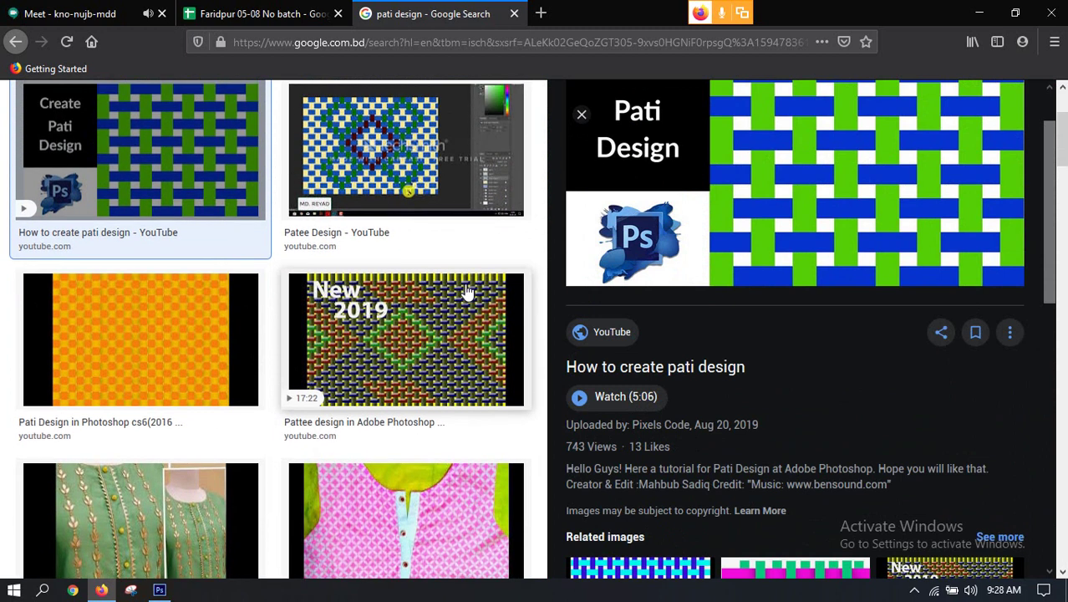
scroll(483, 313, up, 1)
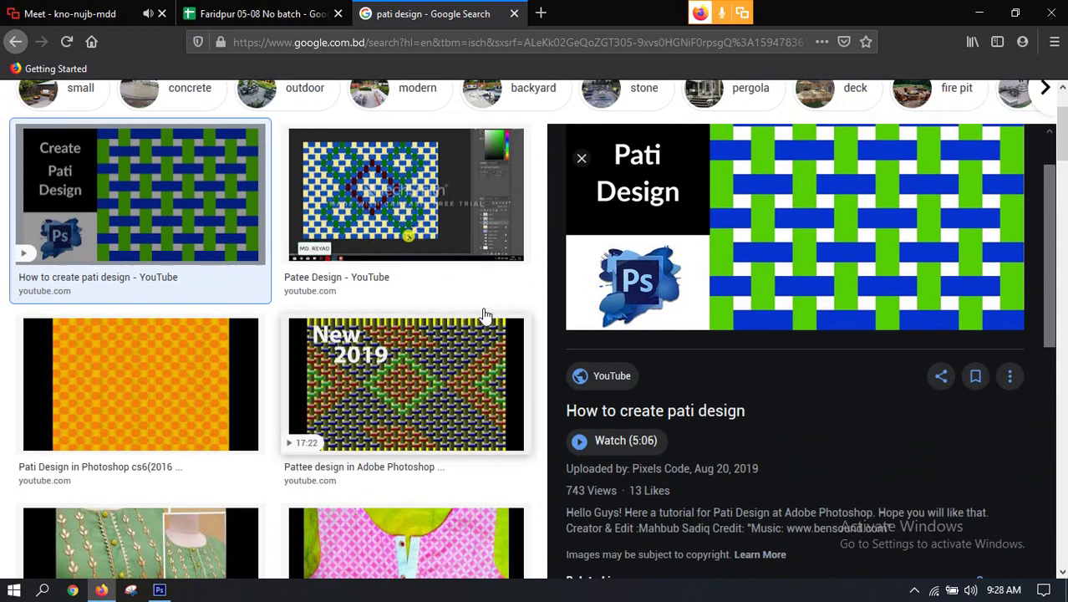
scroll(485, 314, up, 1)
scroll(673, 330, down, 4)
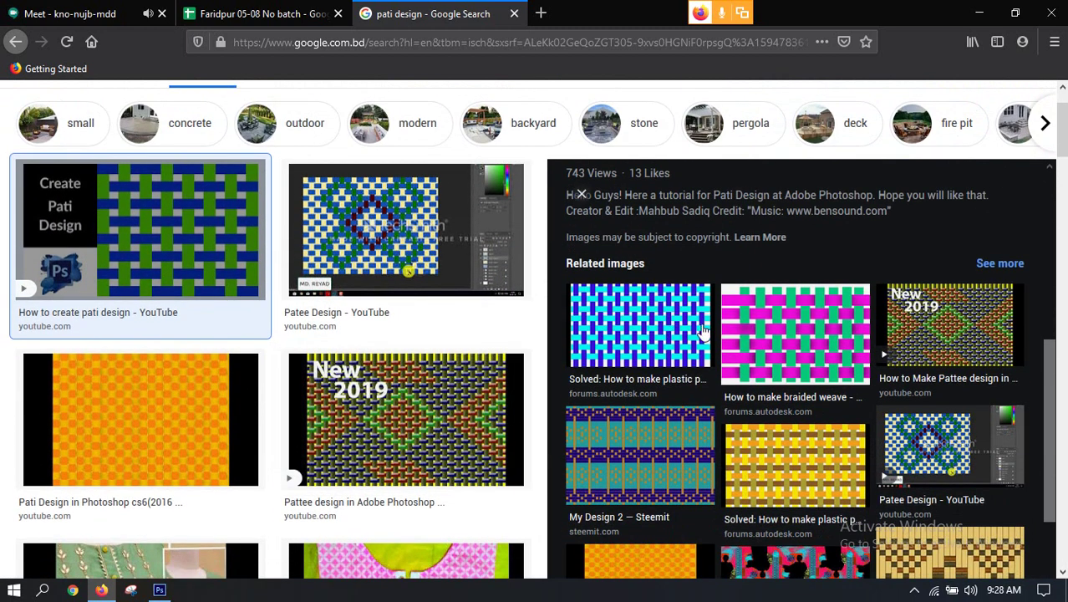
scroll(702, 332, down, 4)
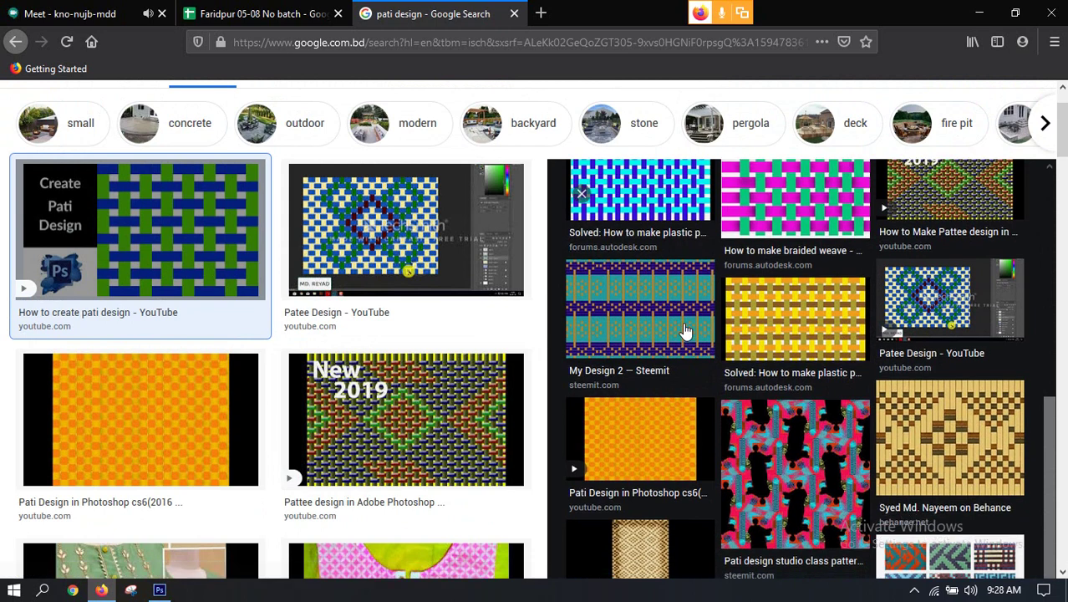
scroll(684, 330, down, 4)
scroll(684, 330, up, 9)
Switch to Photoshop and create a new document 1500 pixels wide and 1000 pixels high.
click(159, 590)
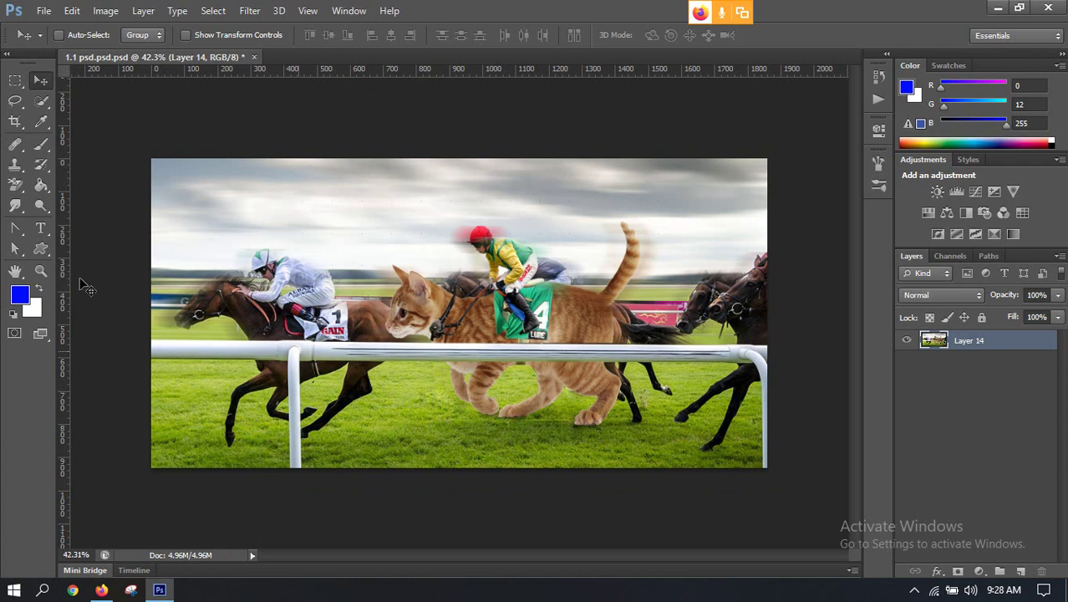
click(42, 80)
click(43, 10)
click(59, 28)
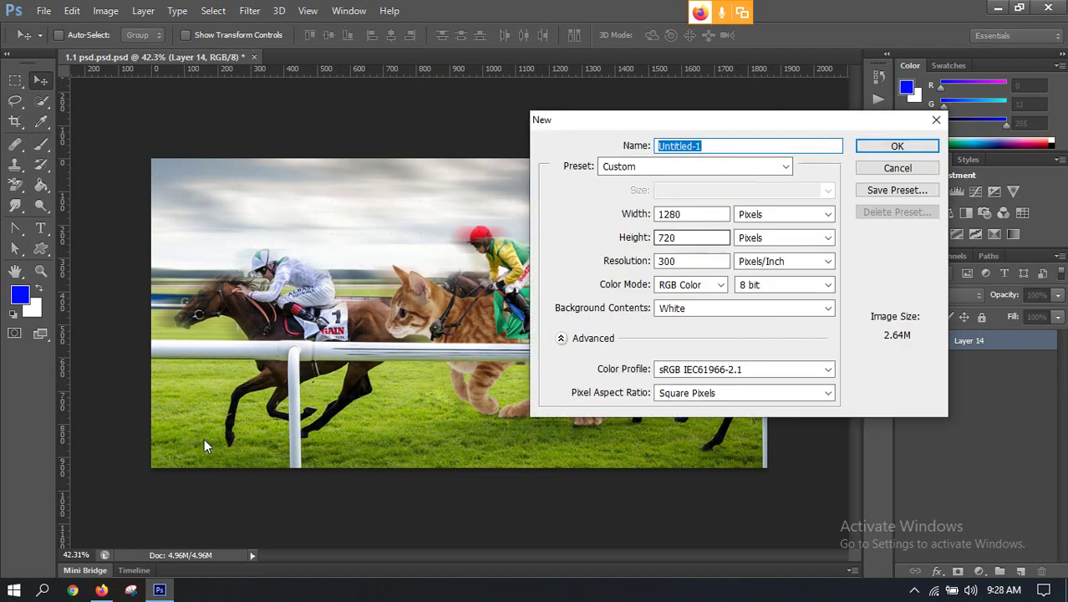
click(770, 167)
click(830, 124)
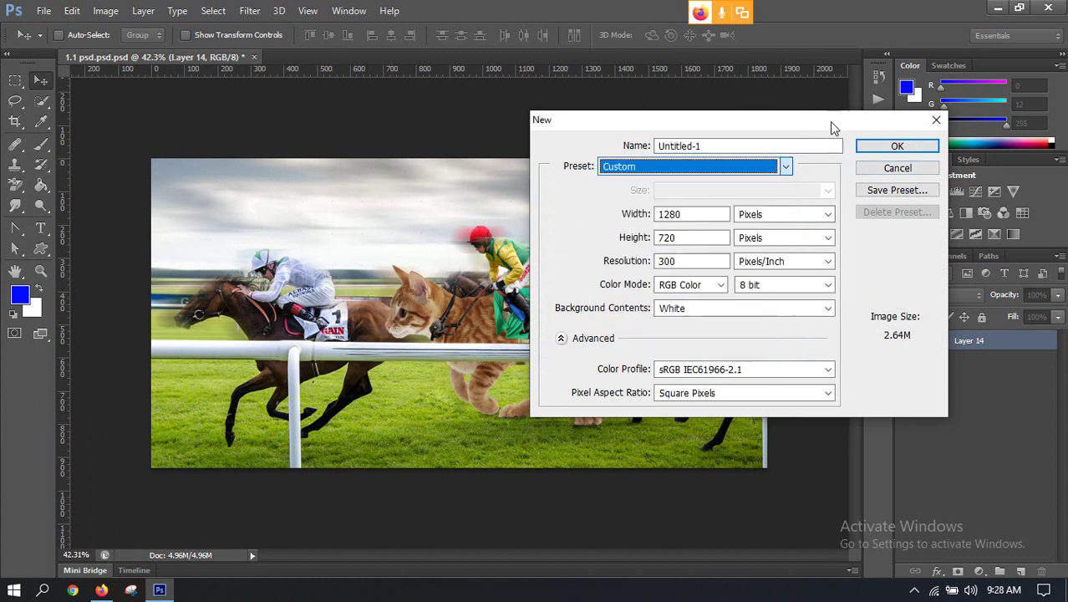
click(691, 214)
drag(701, 215, 584, 214)
text(1500)
drag(701, 238, 615, 237)
text(1000)
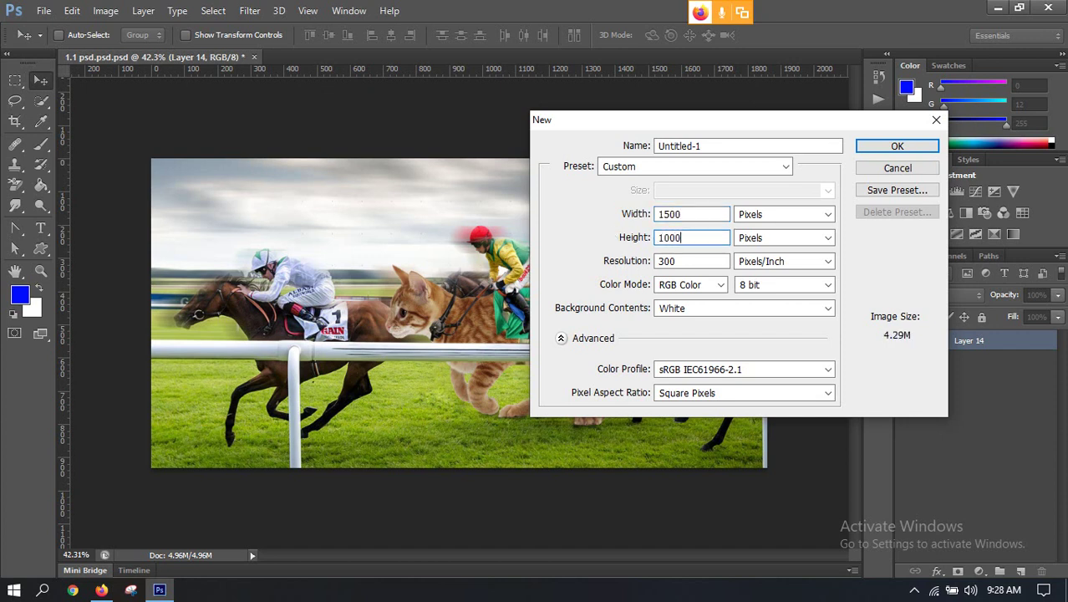
click(868, 145)
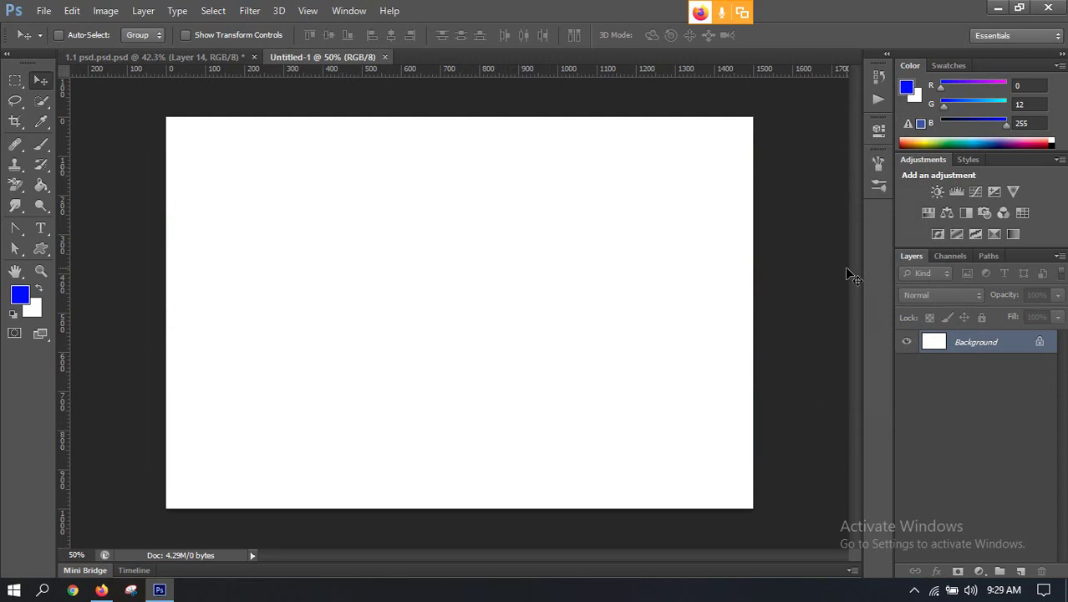
Set the foreground color to red (ff0000) and the background color to bright green.
click(16, 80)
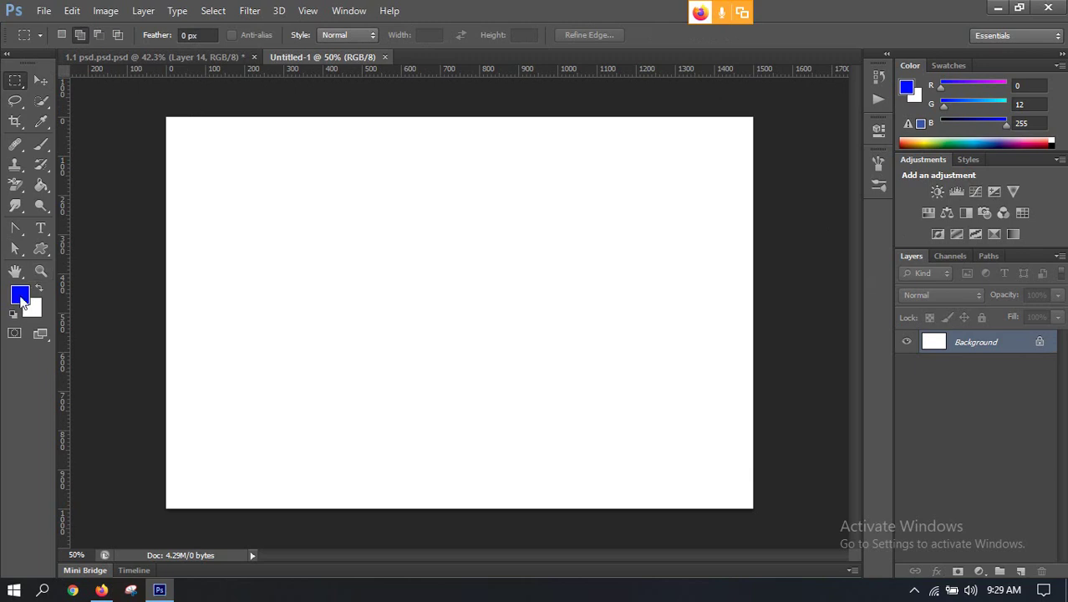
click(20, 295)
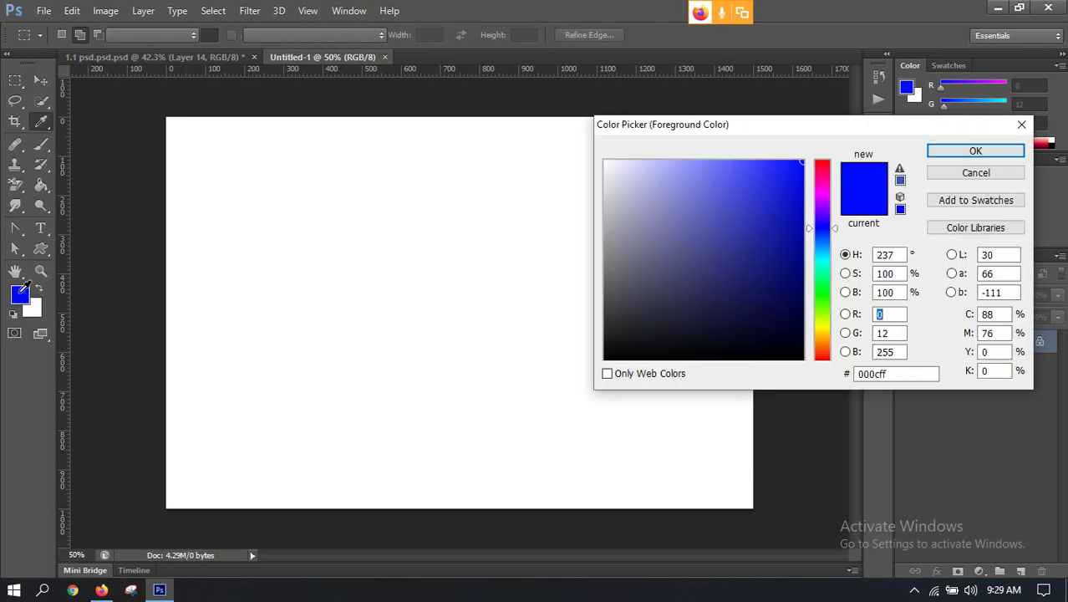
drag(830, 208, 834, 134)
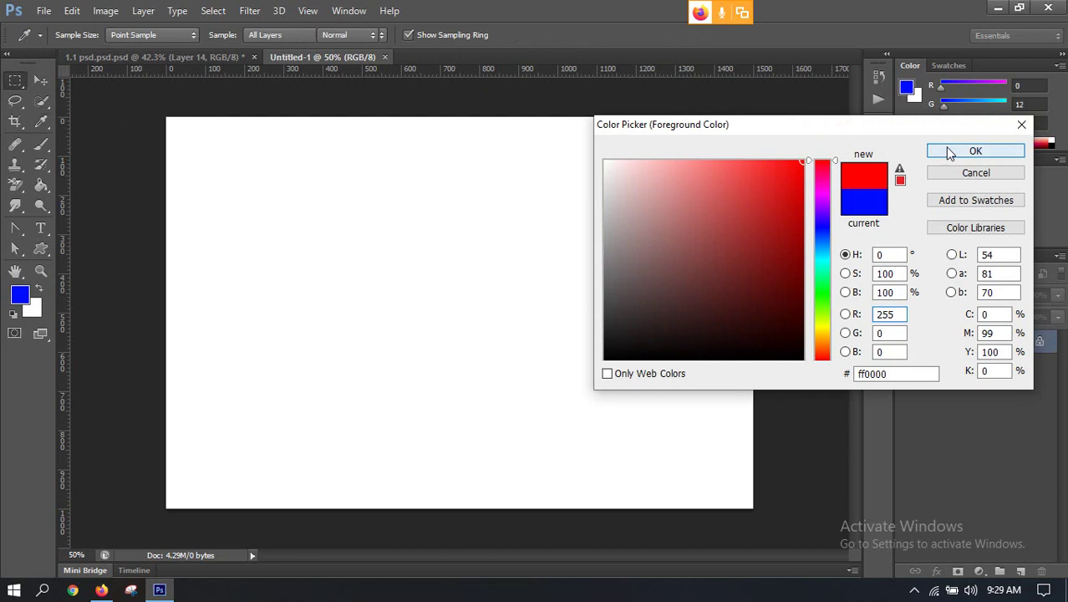
click(950, 151)
click(31, 310)
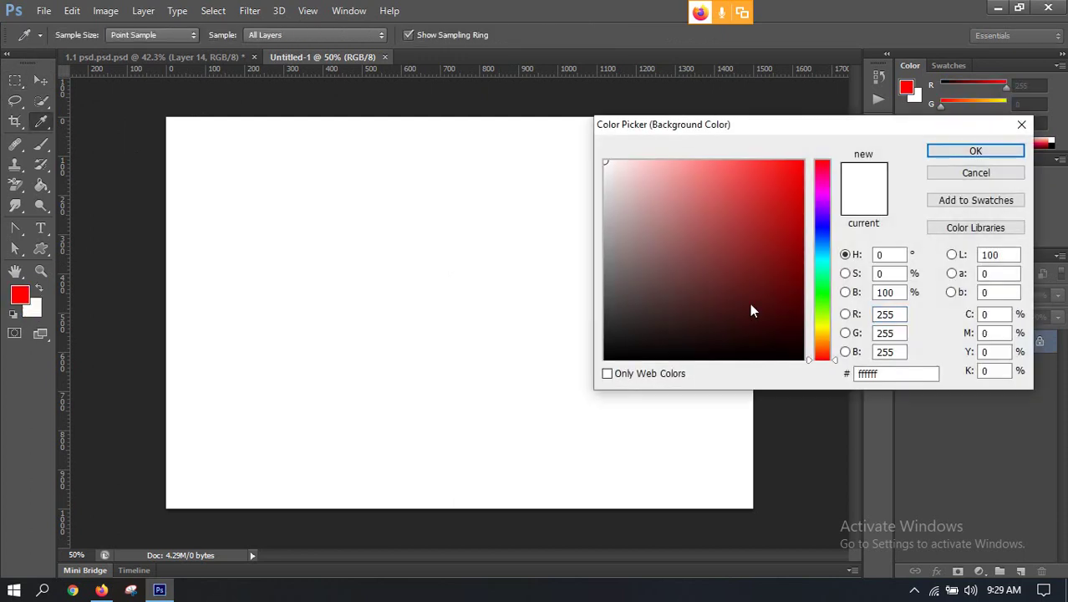
click(822, 293)
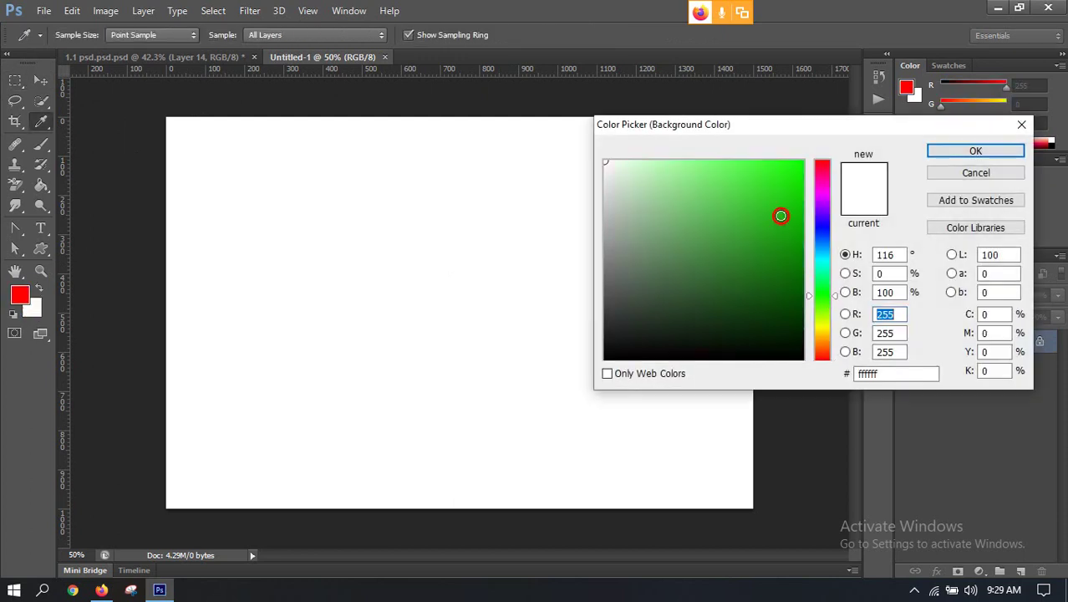
drag(780, 215, 856, 115)
click(944, 150)
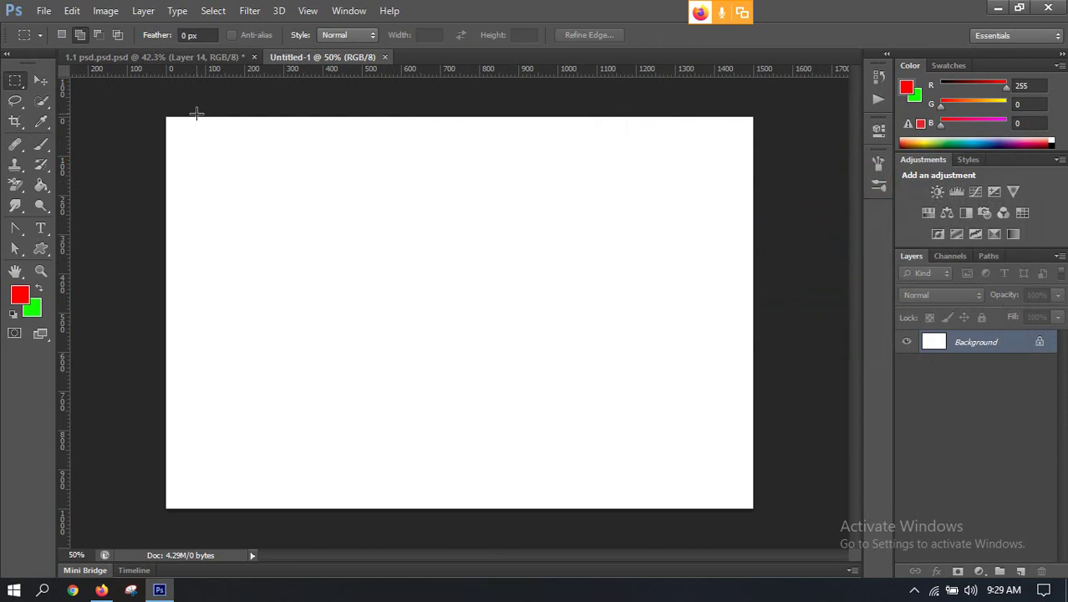
Create a full-height vertical red stripe about 85 pixels wide near the canvas's left edge on a new layer and deselect it.
drag(203, 107, 229, 513)
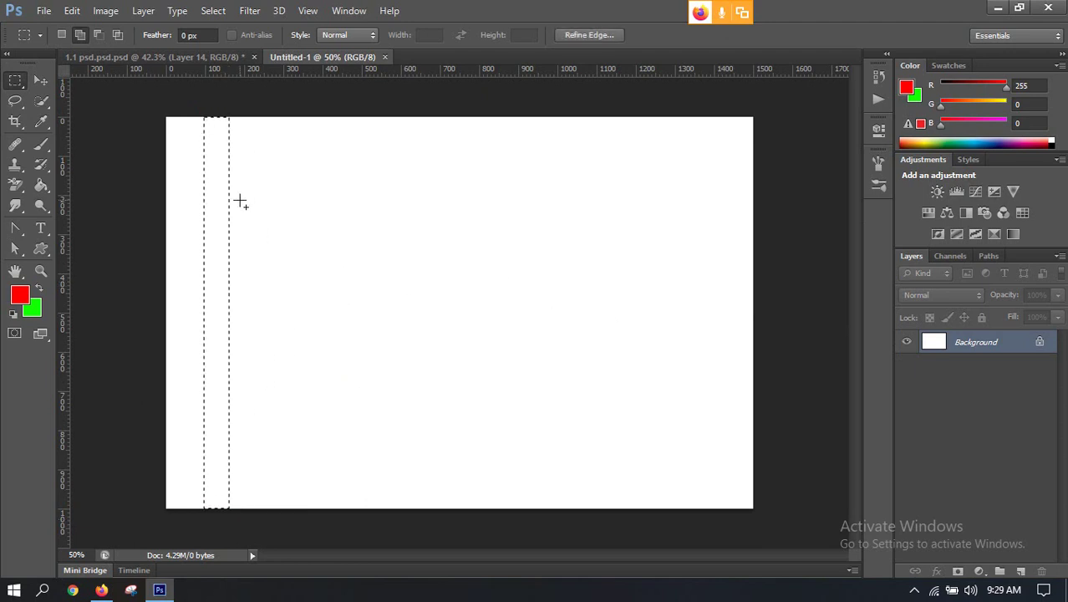
click(231, 175)
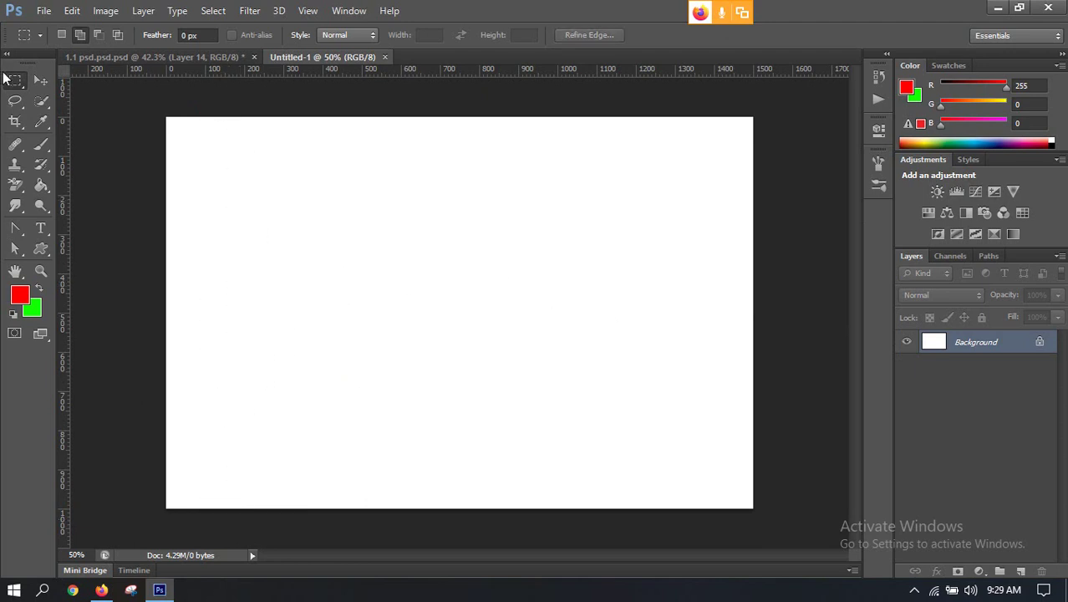
drag(200, 108, 234, 536)
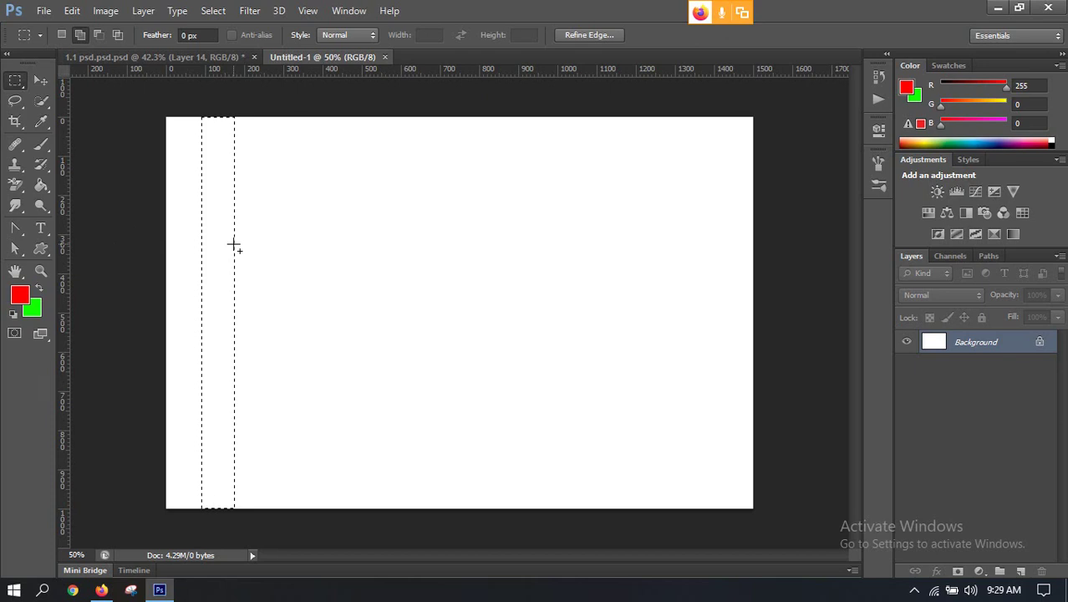
click(1021, 572)
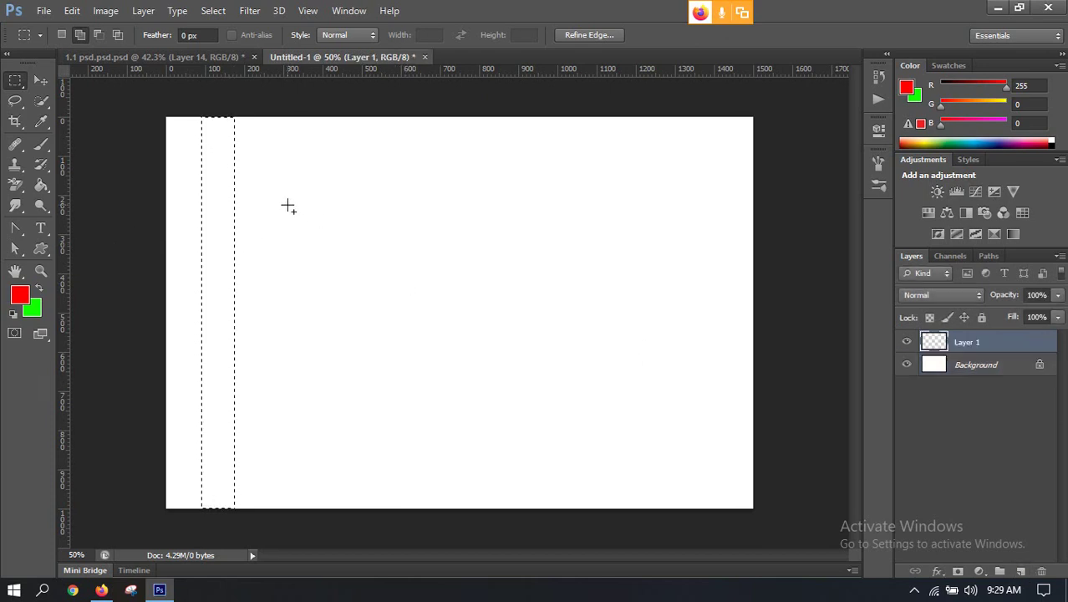
key(alt)
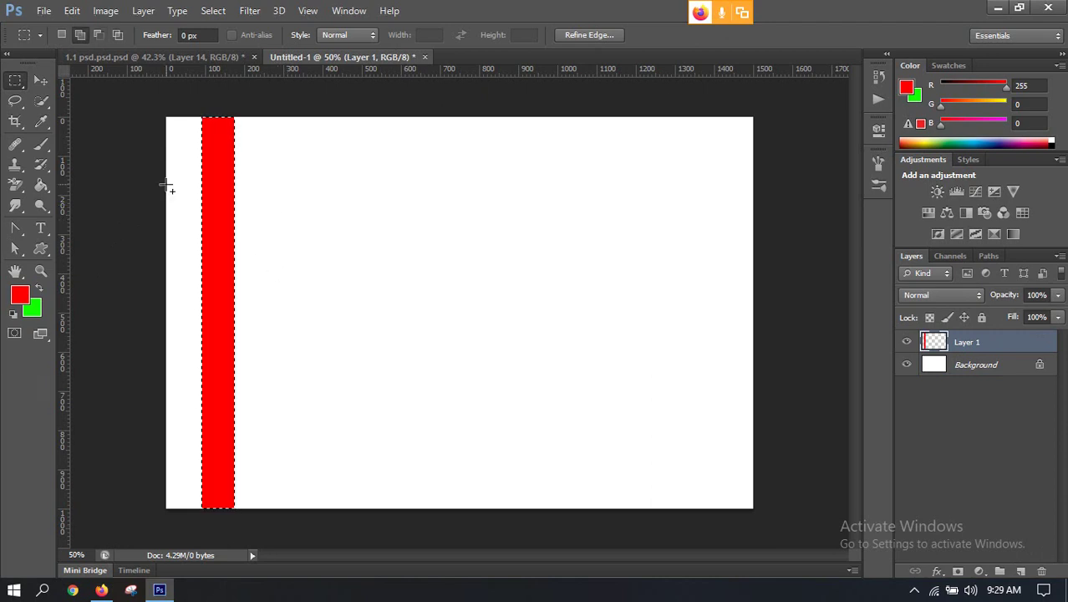
click(42, 81)
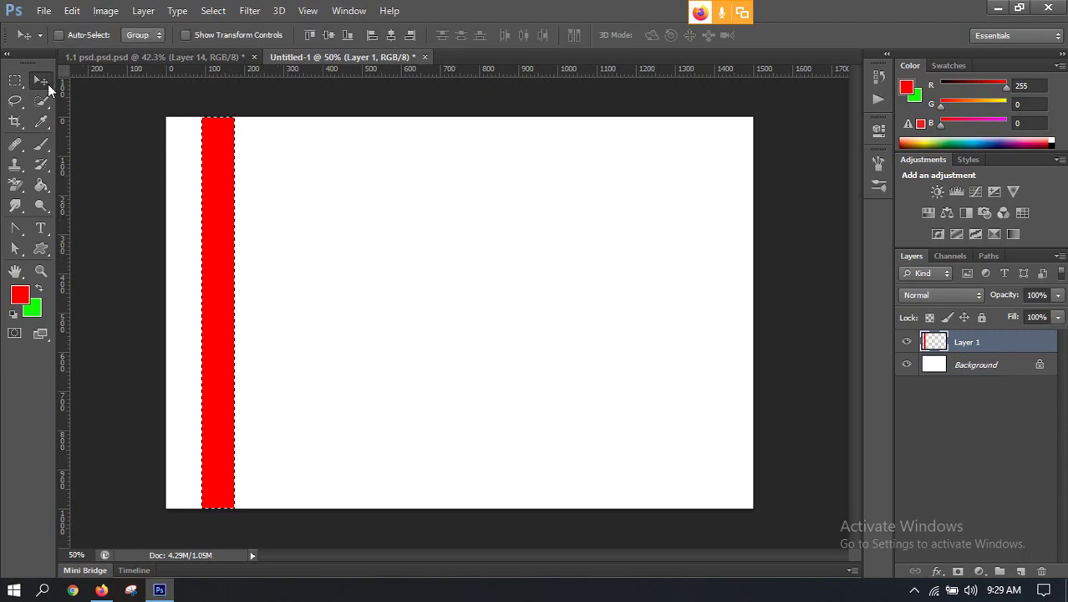
key(ctrl+d)
Inspect the red stripe's layer and the background separately by toggling their visibility.
click(907, 344)
click(908, 365)
click(908, 365)
click(907, 343)
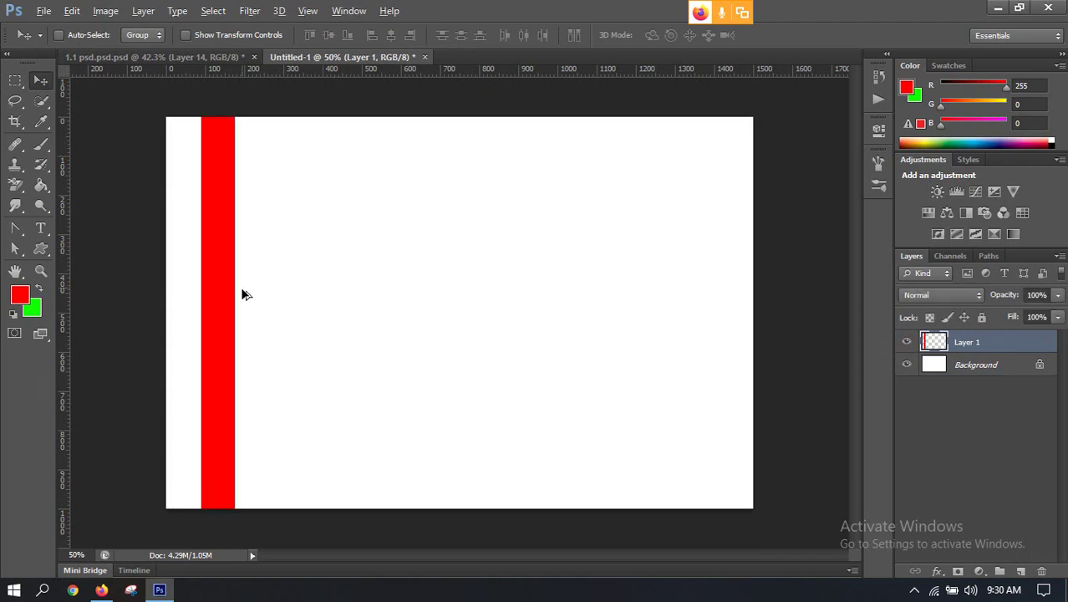
Duplicate the red vertical stripe six times across the canvas to make seven roughly spaced stripes.
drag(222, 284, 296, 284)
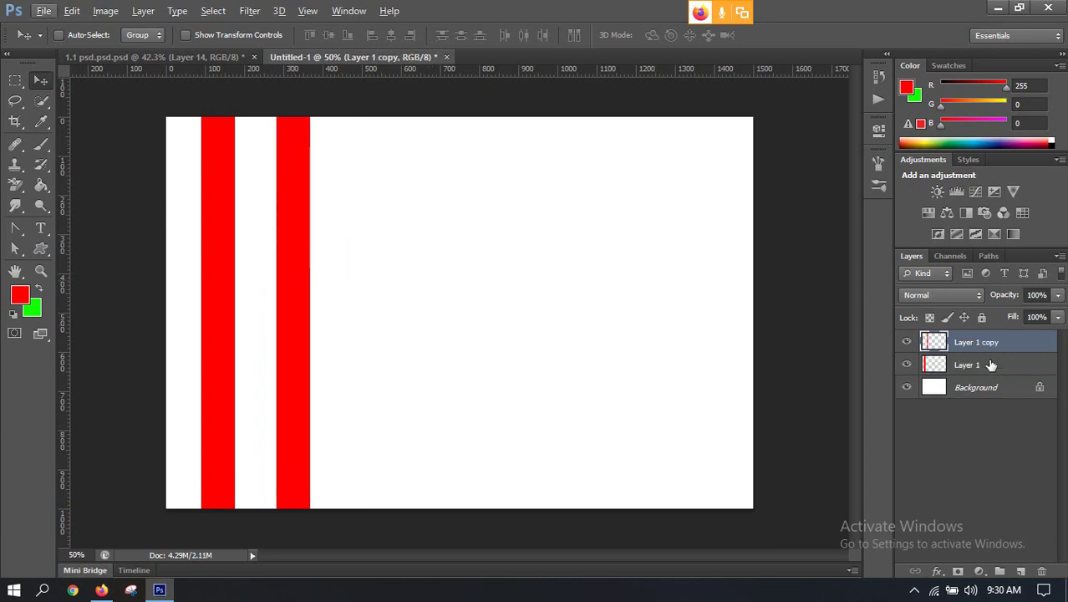
drag(305, 331, 532, 347)
drag(530, 352, 674, 357)
key(ctrl+j)
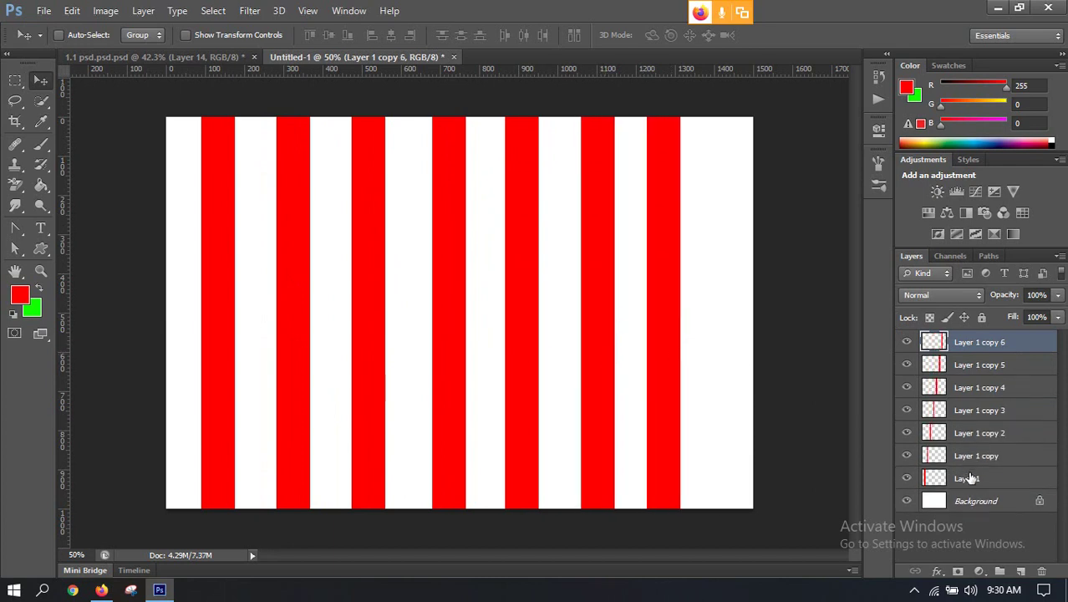
Distribute all seven stripe layers evenly across their horizontal span and move them 20 pixels to the right.
shift+click(970, 478)
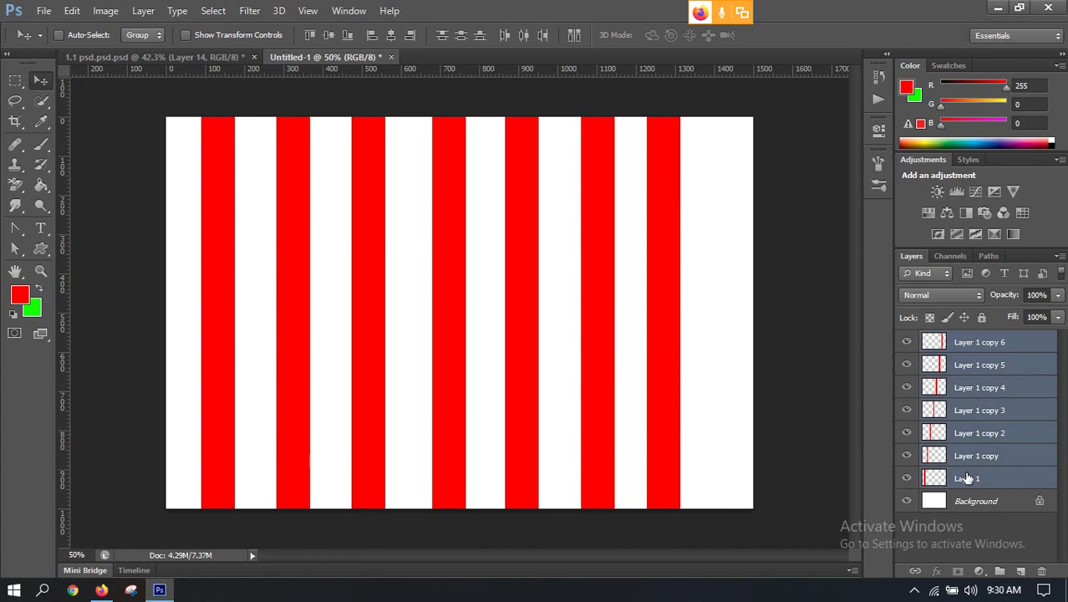
click(523, 37)
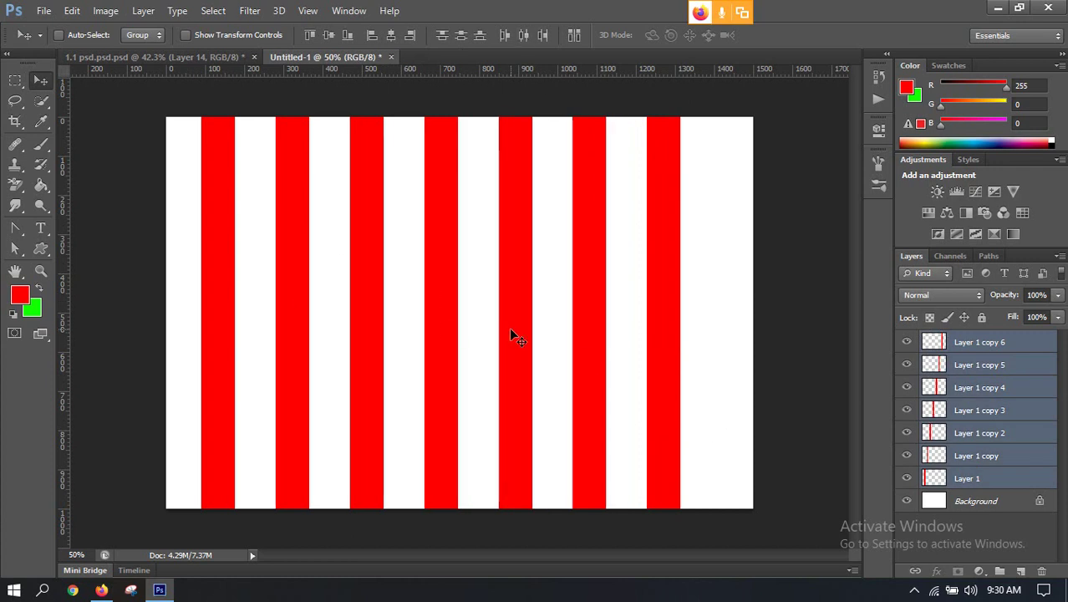
key(shift+Right)
key(shift+Right)
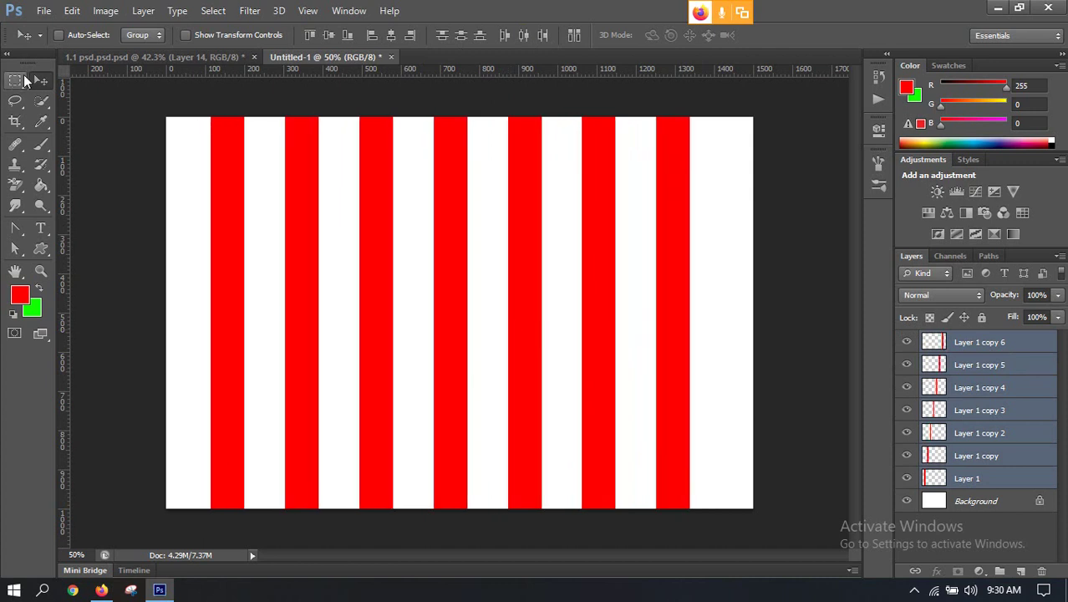
Select only the rightmost stripe's layer, Layer 1 copy 6, and duplicate it in place.
click(60, 35)
scroll(613, 307, down, 2)
scroll(643, 301, up, 1)
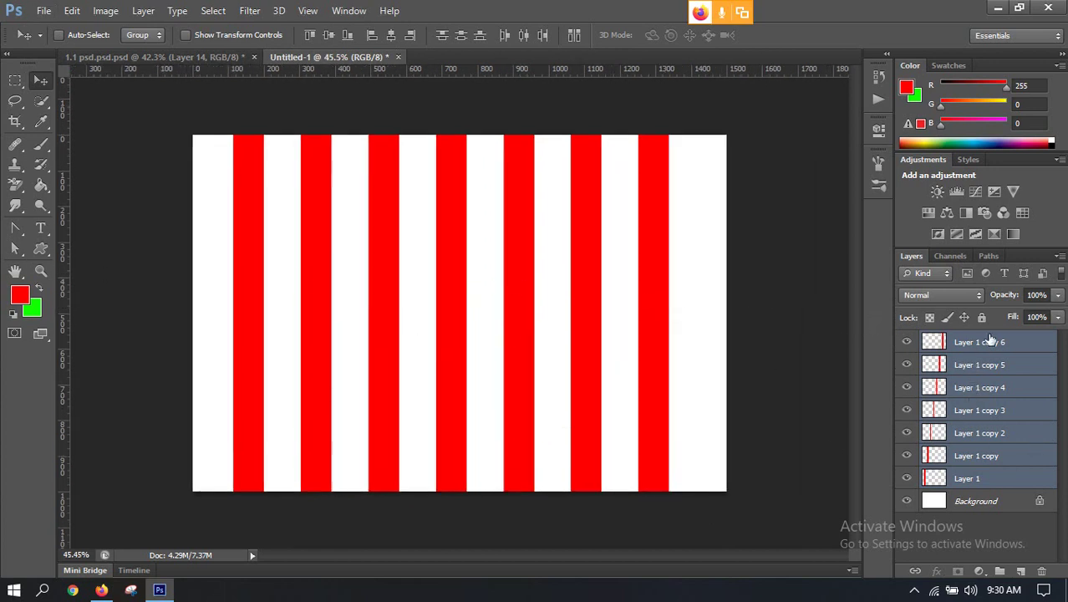
click(960, 342)
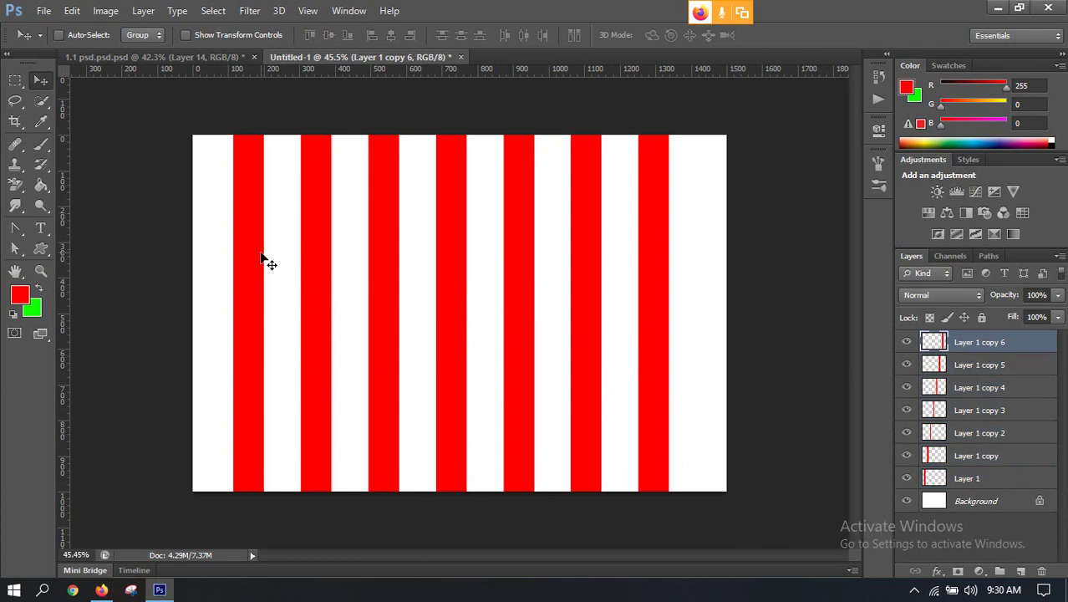
scroll(262, 258, up, 2)
scroll(227, 232, down, 3)
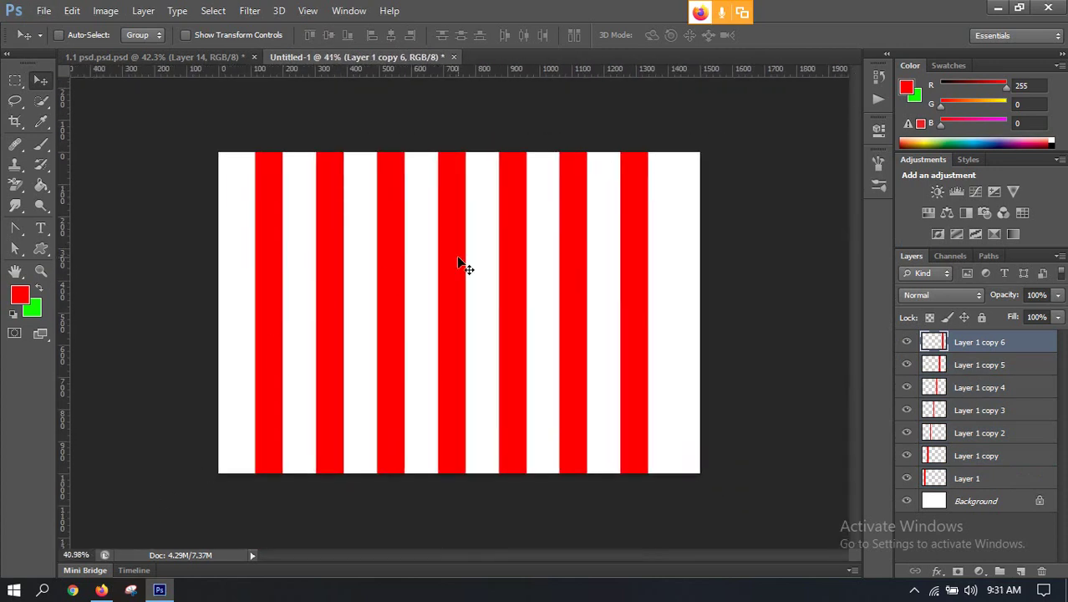
scroll(441, 217, up, 2)
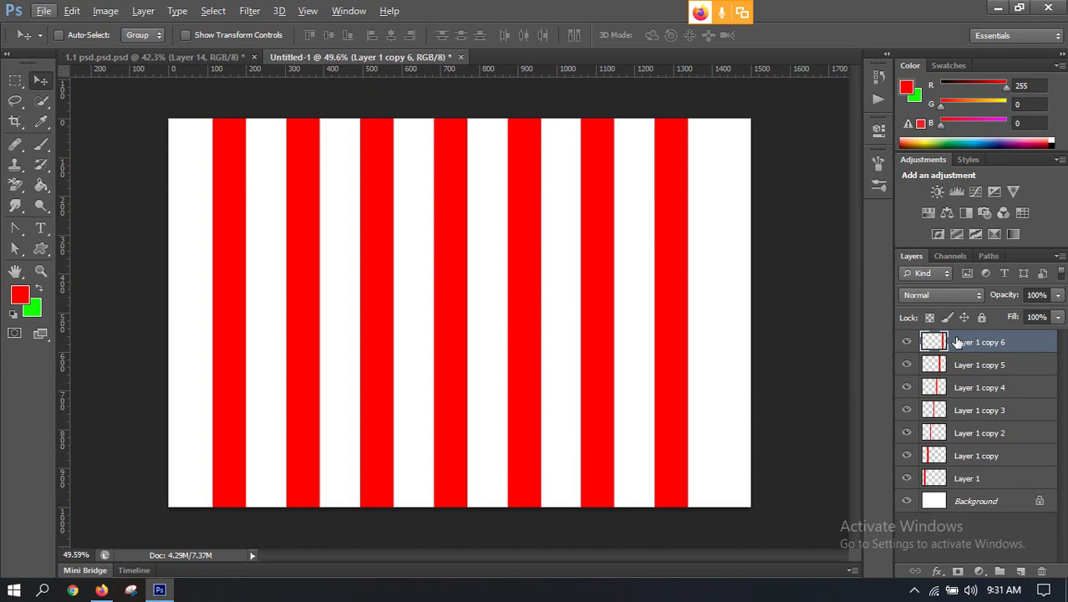
mouse_move(963, 345)
mouse_down()
mouse_move(906, 333)
mouse_move(948, 348)
mouse_up()
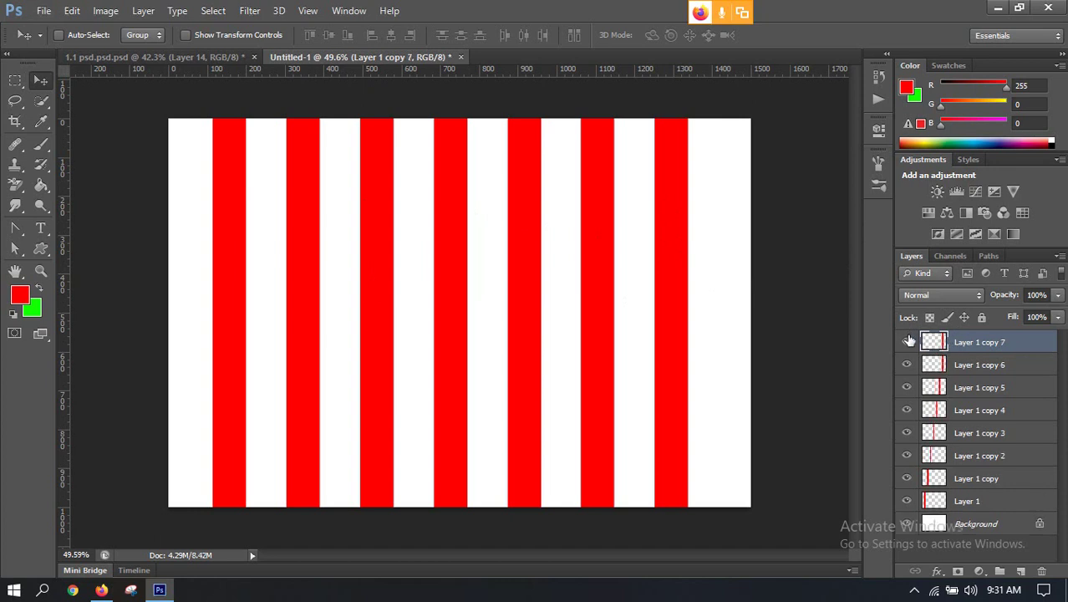
Compare the duplicated stripe with the original beneath it by toggling the visibility of both layers.
click(907, 342)
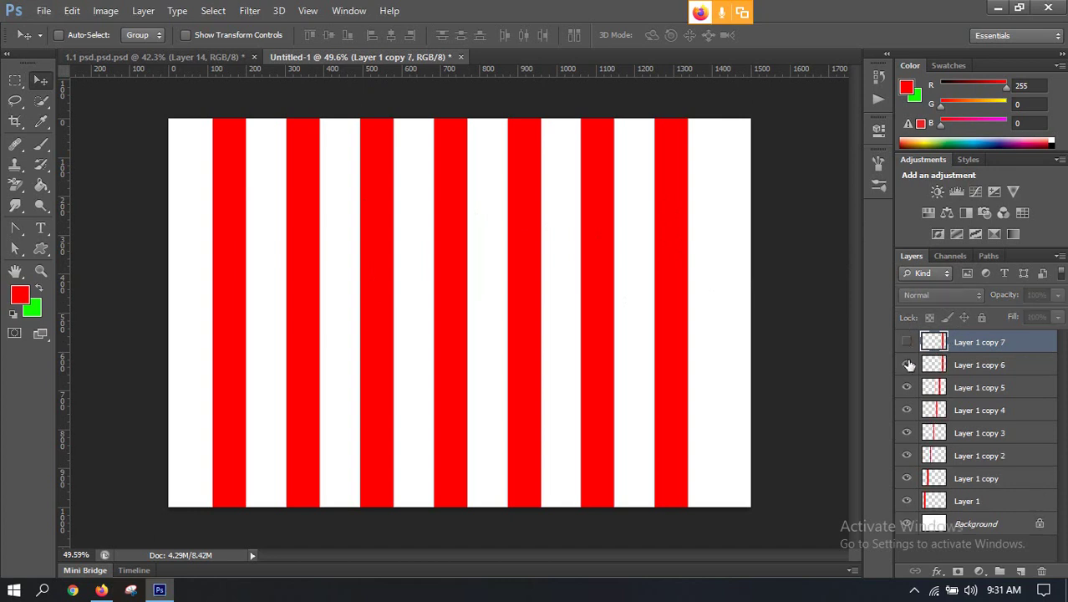
click(906, 367)
click(906, 367)
click(907, 342)
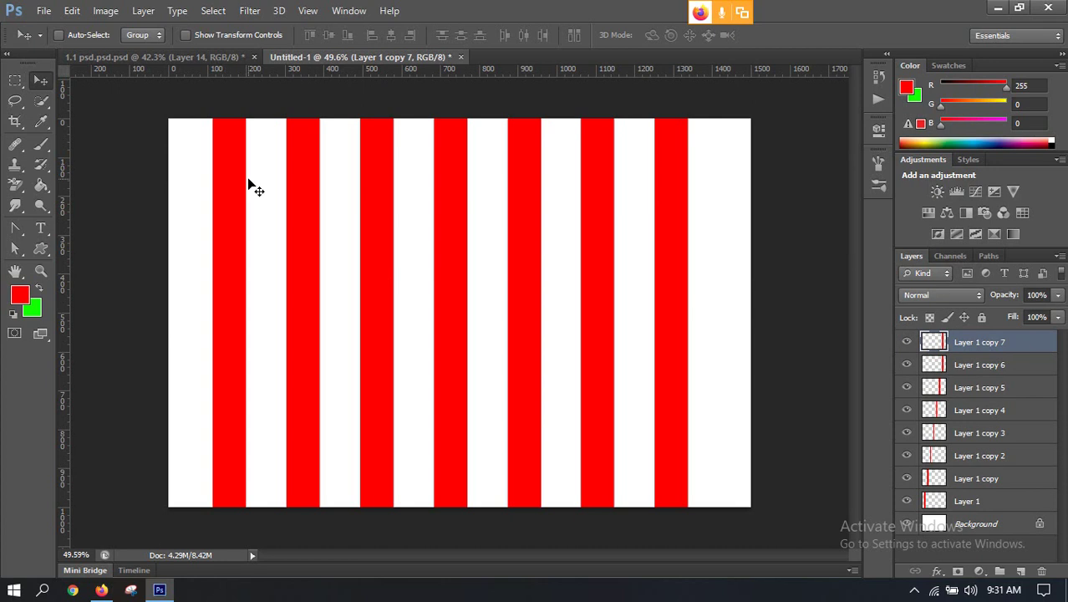
Start a free transform on the duplicated stripe, check the Google Meet participants in Firefox and return to Photoshop.
key(ctrl+t)
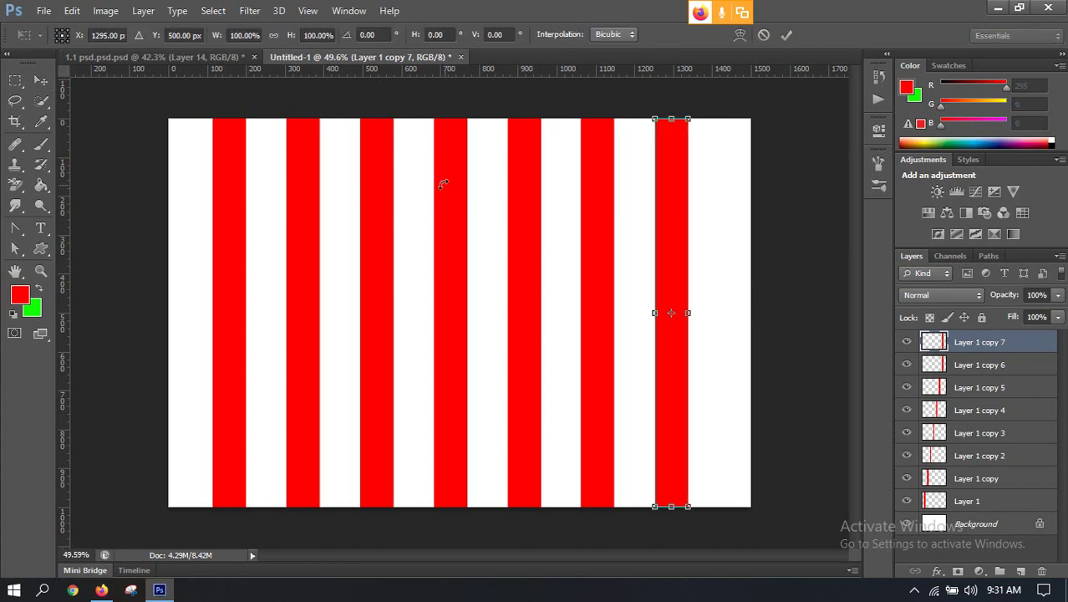
click(101, 590)
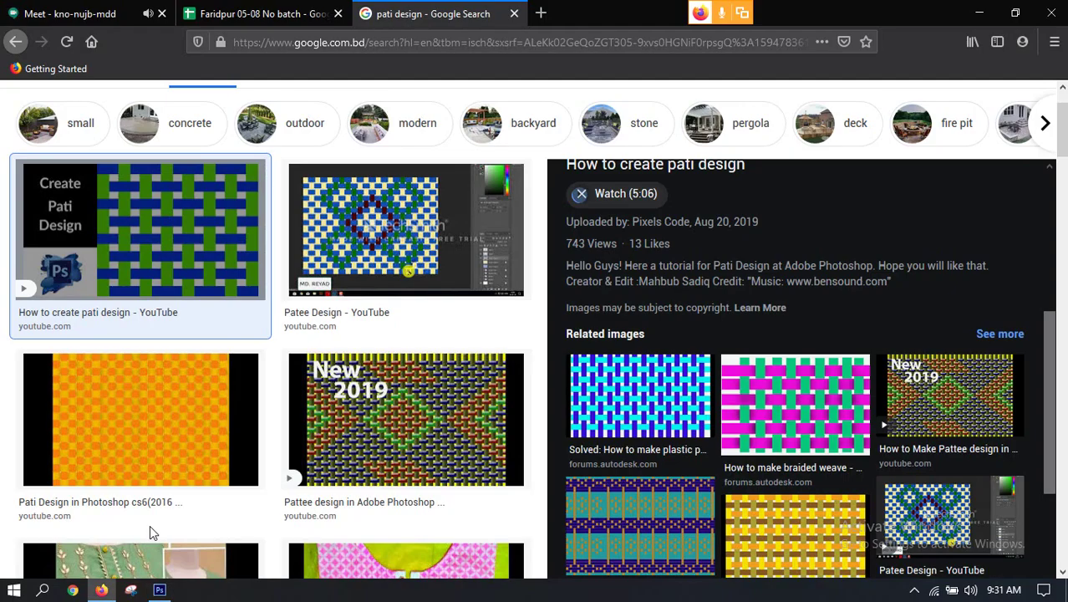
click(118, 15)
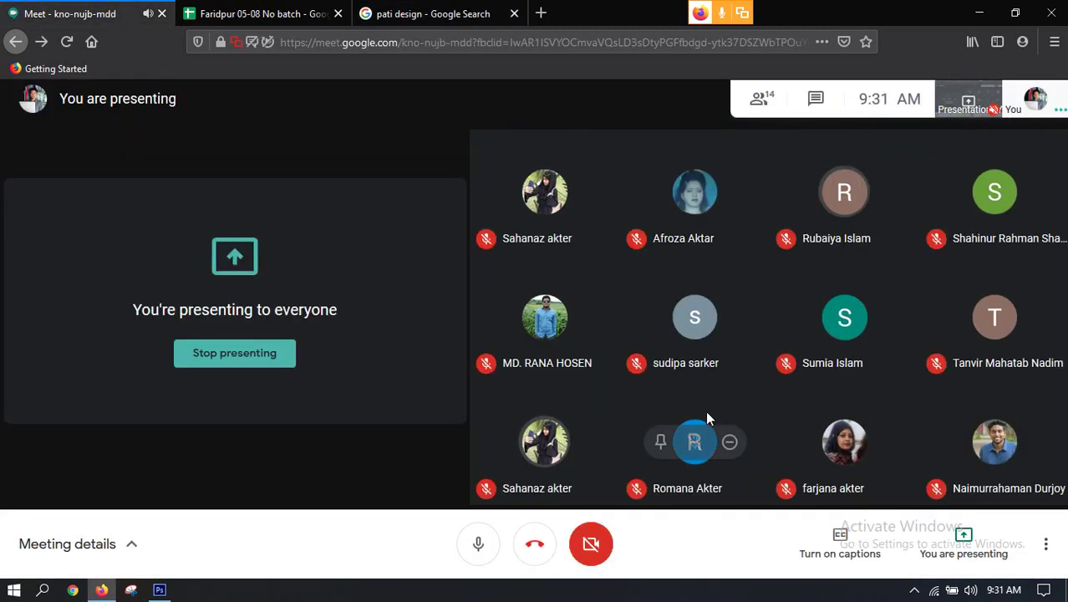
click(160, 590)
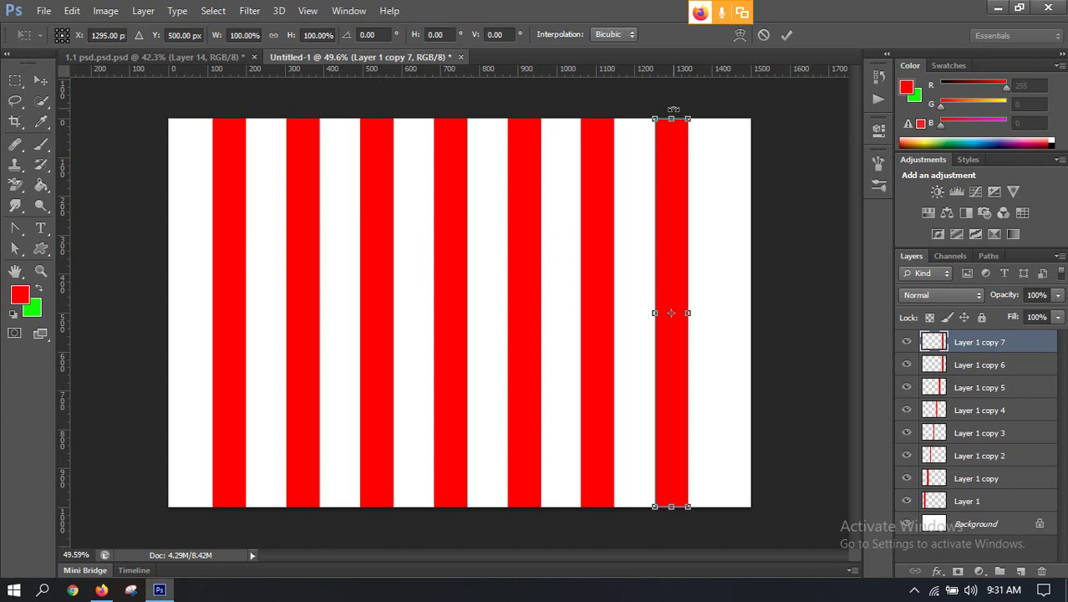
Rotate the duplicated stripe -90° and fit it near the canvas's top edge so it spans the full width.
drag(675, 108, 425, 329)
drag(551, 310, 249, 149)
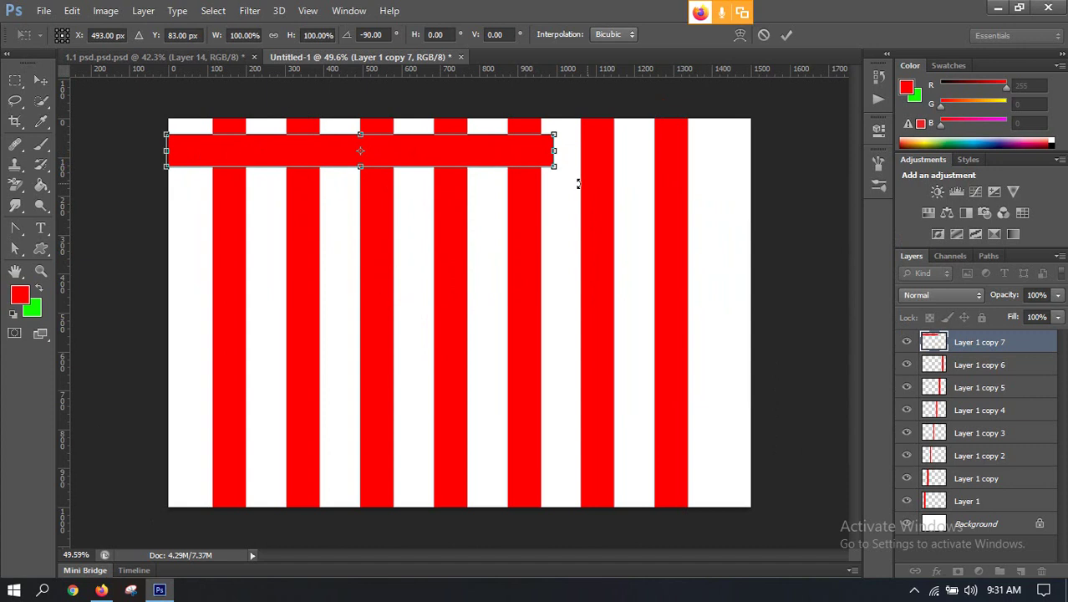
drag(553, 151, 751, 163)
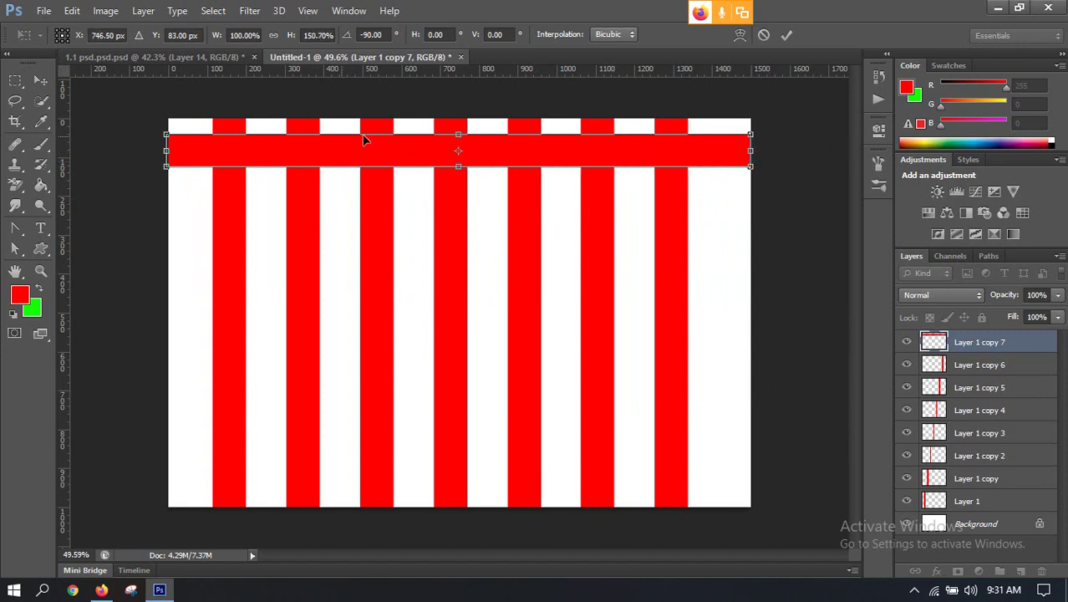
drag(161, 153, 169, 151)
click(789, 35)
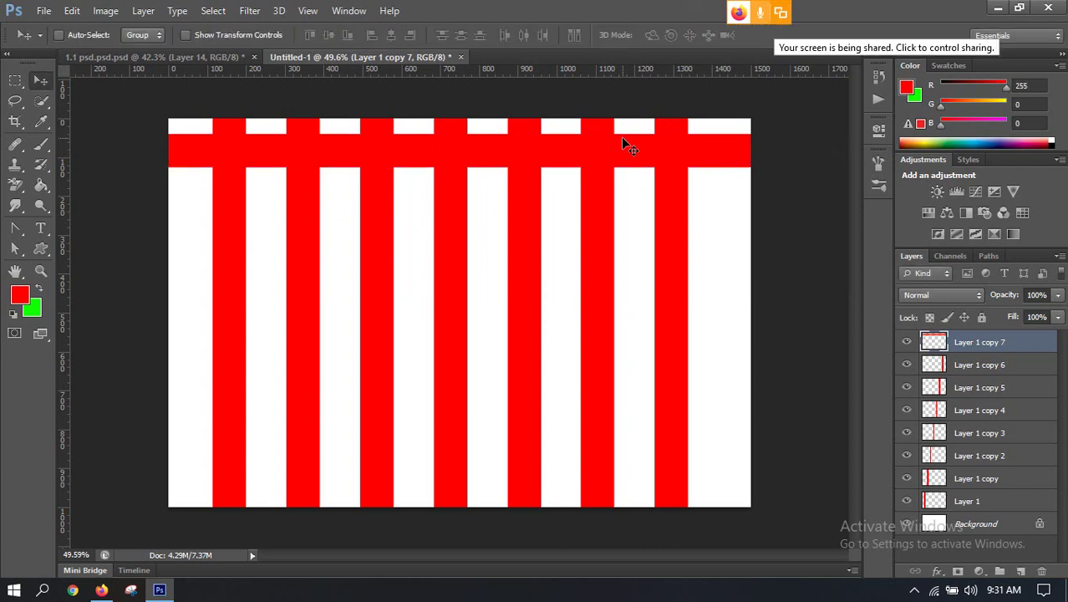
Switch to Google Meet in Firefox, admit the waiting participant to the meeting and return to Photoshop.
click(101, 590)
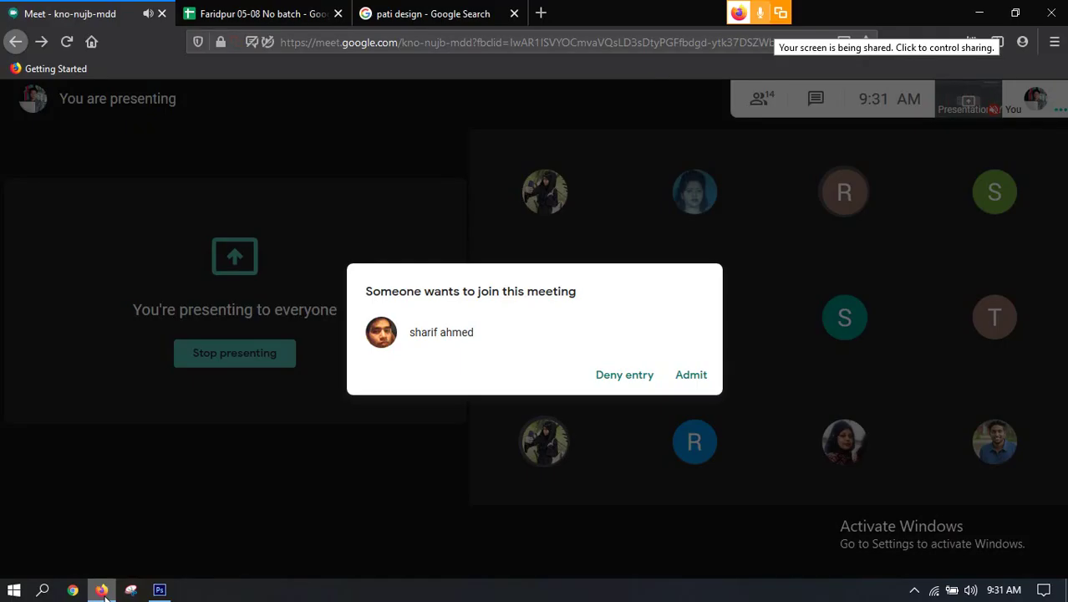
click(715, 385)
click(161, 590)
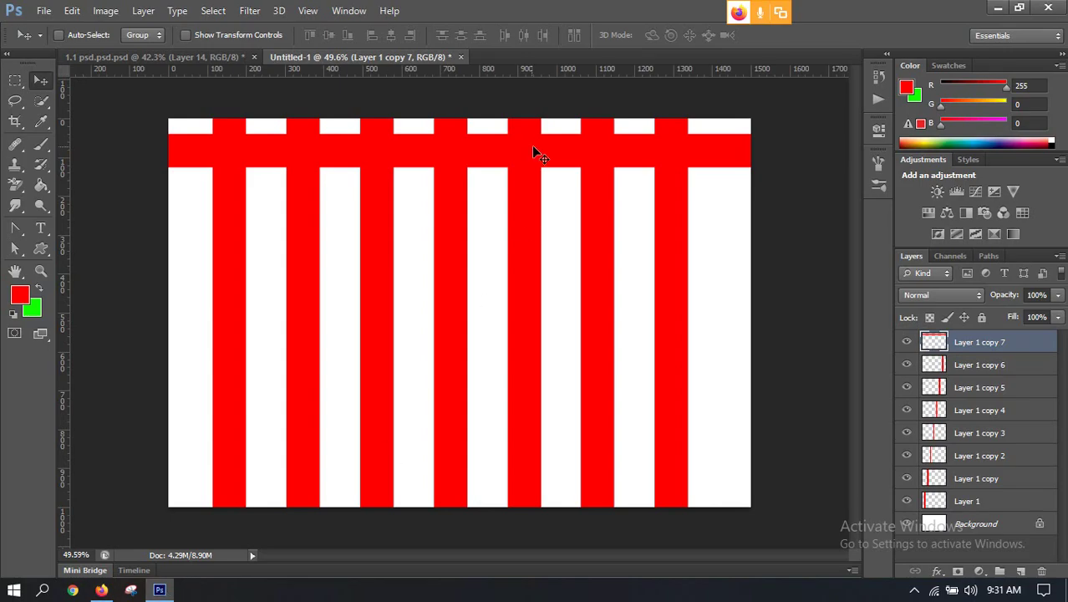
Nudge the horizontal red stripe down by about 20 pixels.
key(Down)
key(Down)
key(Down)
key(Down)
key(Down)
key(Down)
key(Down)
key(Down)
key(Down)
key(Down)
key(Down)
key(Down)
key(Down)
key(Down)
key(Down)
key(Down)
key(Down)
key(Down)
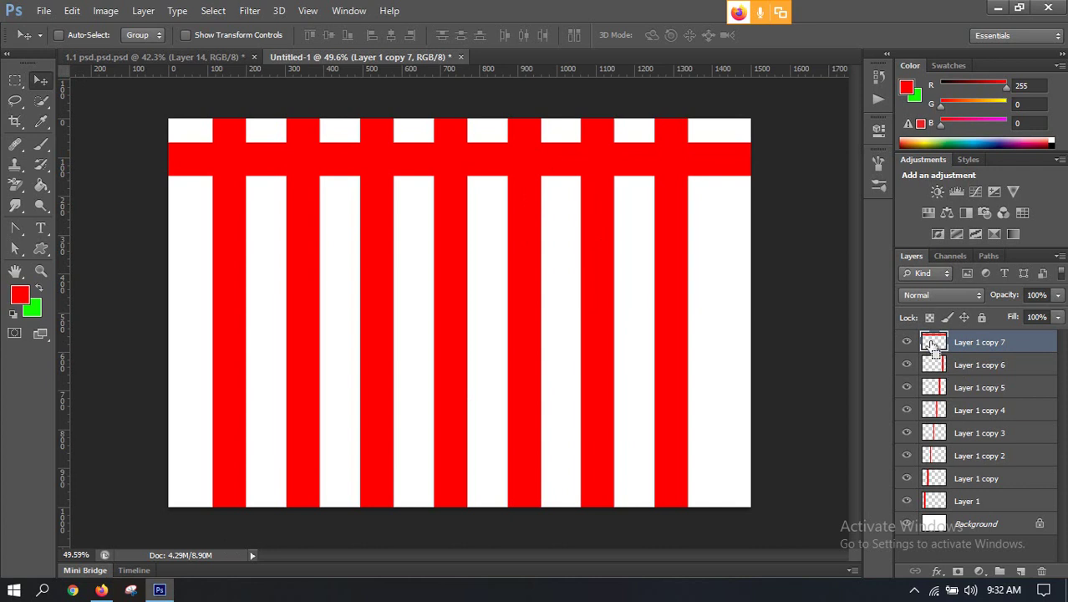
Fill the horizontal stripe near the canvas's upper edge with the green background colour and clear the selection.
ctrl+click(932, 343)
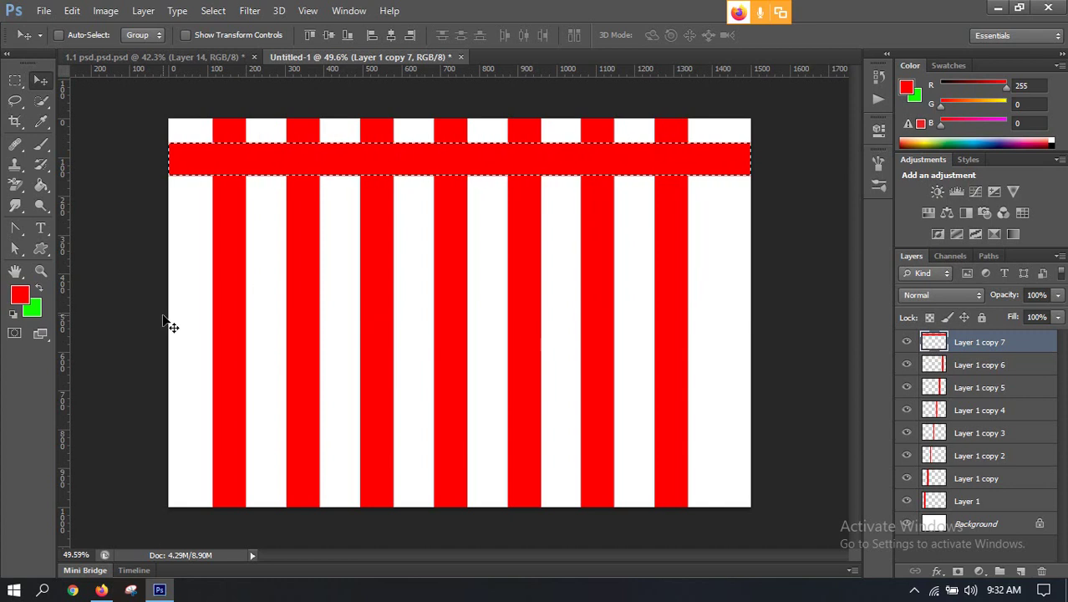
key(ctrl+BackSpace)
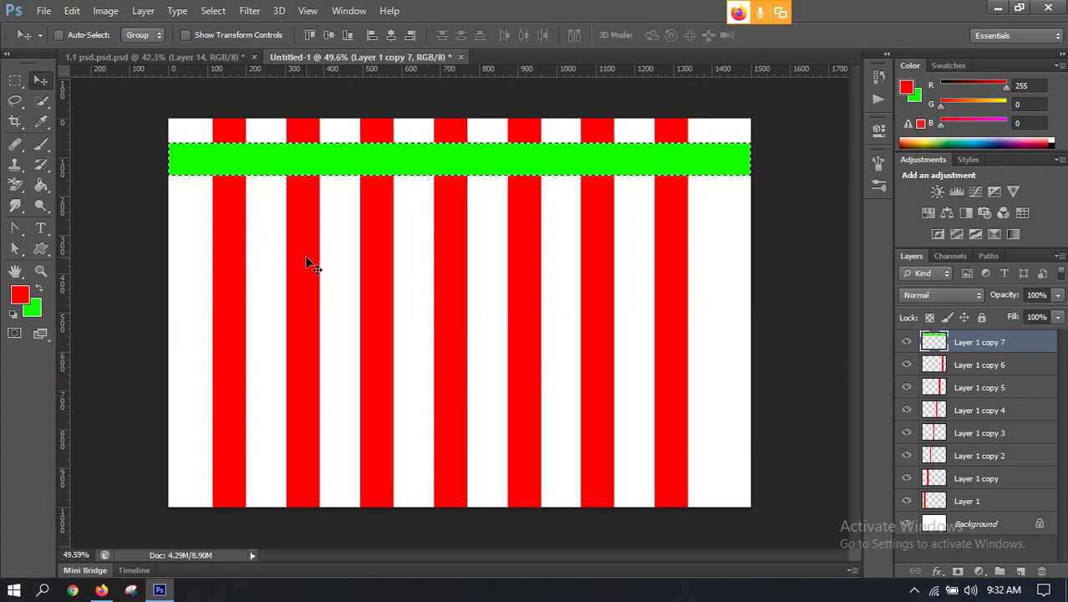
key(ctrl+d)
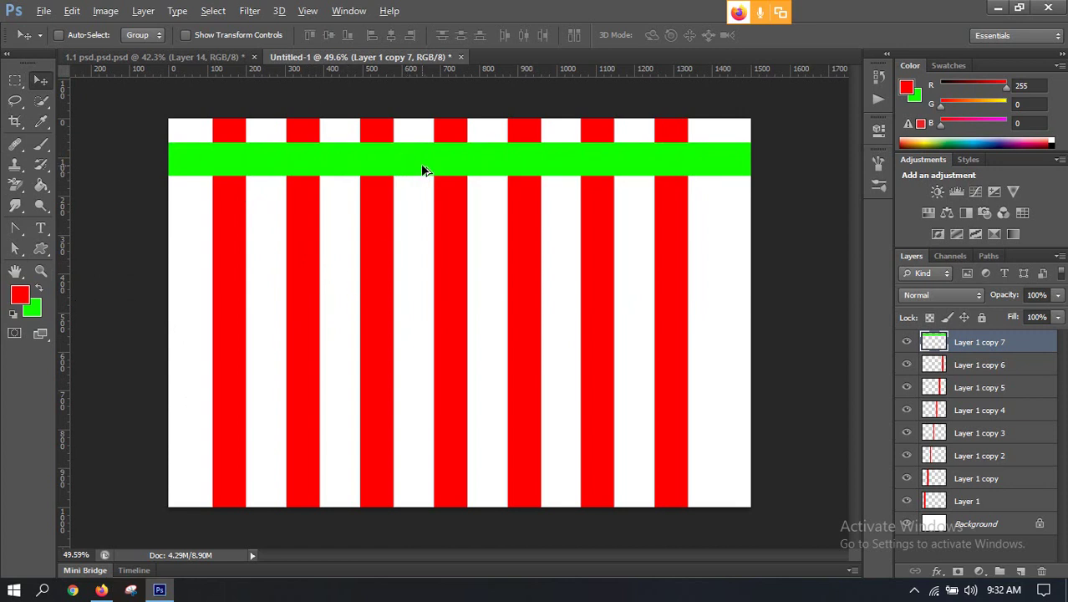
Duplicate the green stripe five times down the canvas and distribute all six green stripes evenly by their vertical centers.
drag(422, 167, 407, 475)
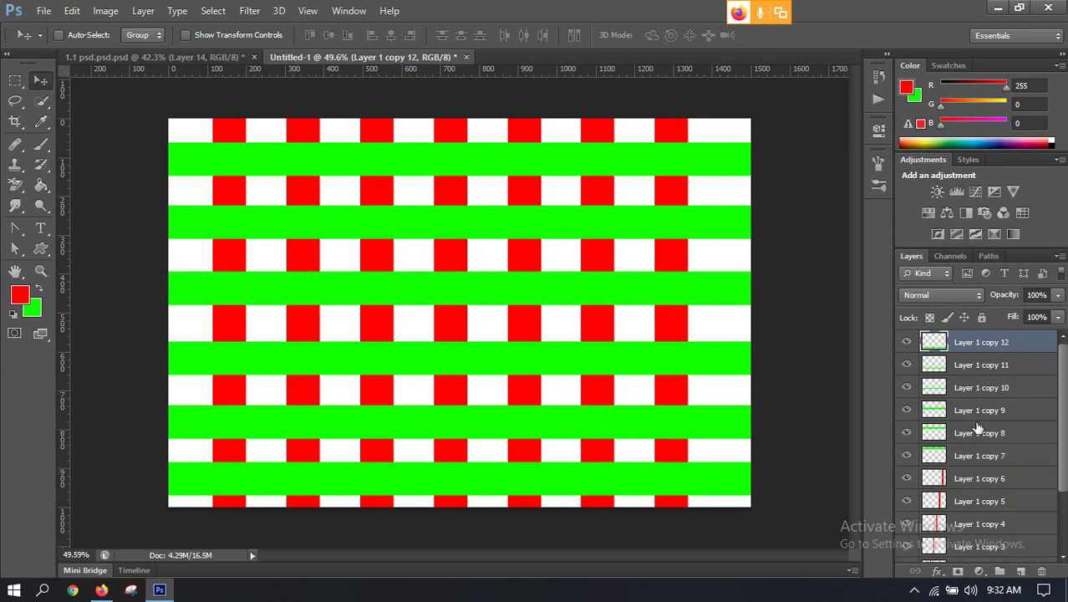
shift+click(975, 456)
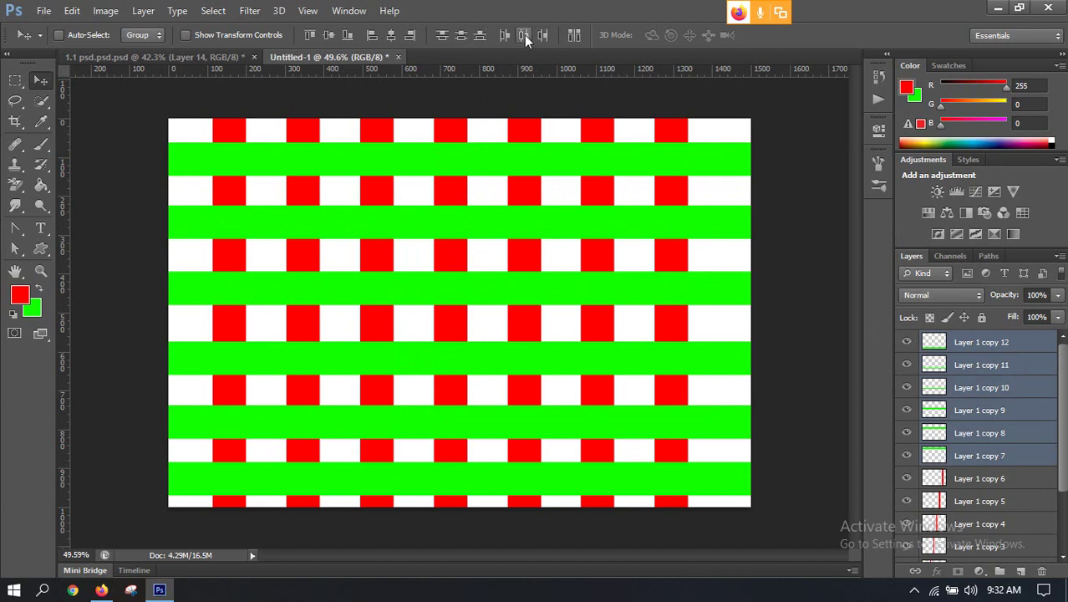
click(459, 38)
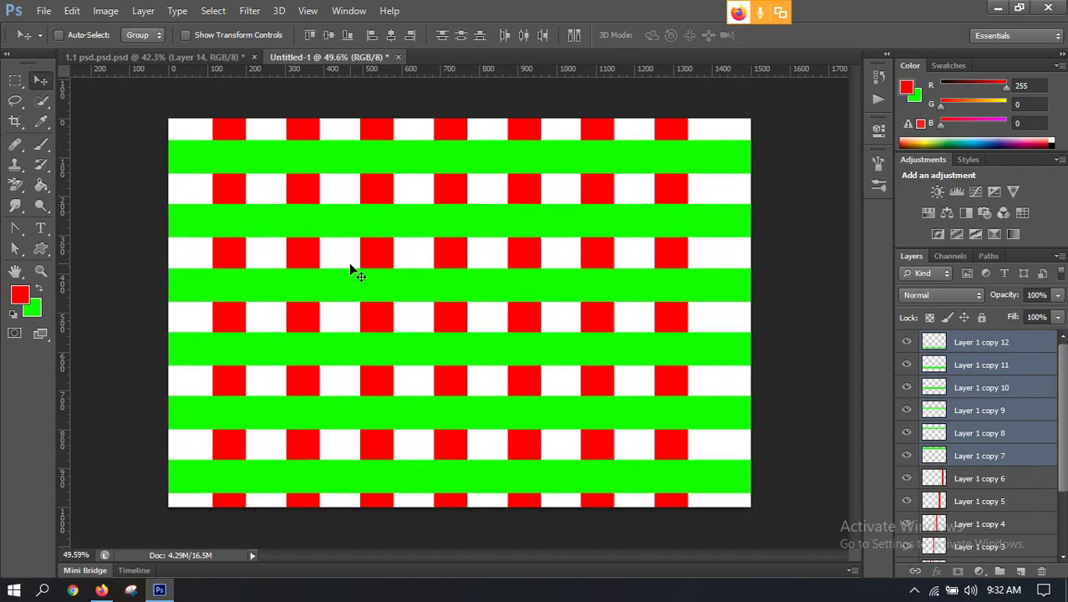
Turn on Auto-Select for the Move tool.
scroll(351, 266, down, 4)
scroll(359, 255, up, 5)
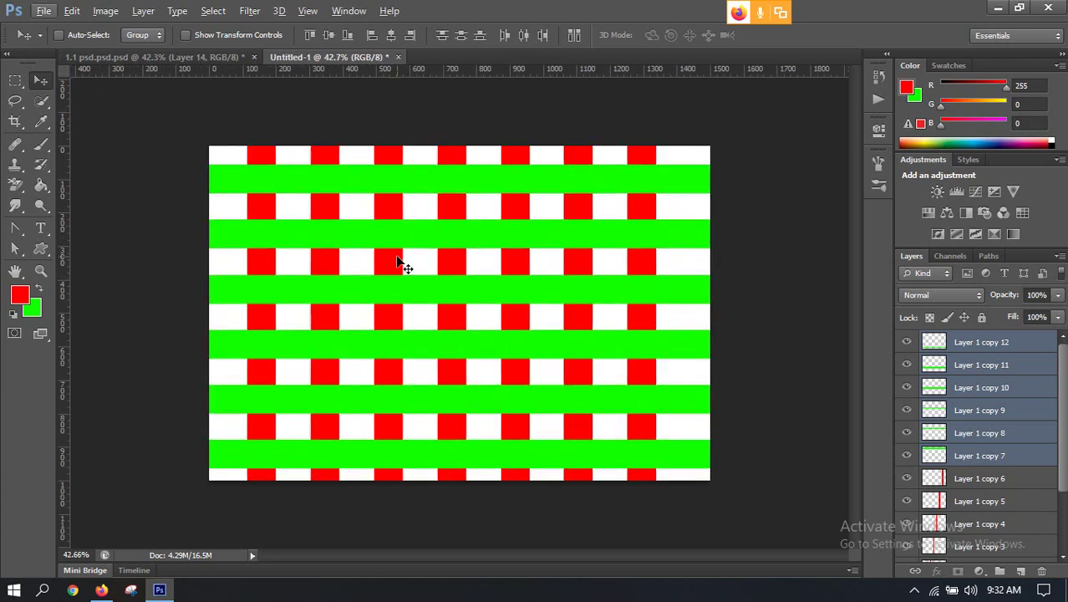
scroll(380, 226, up, 1)
scroll(379, 226, down, 2)
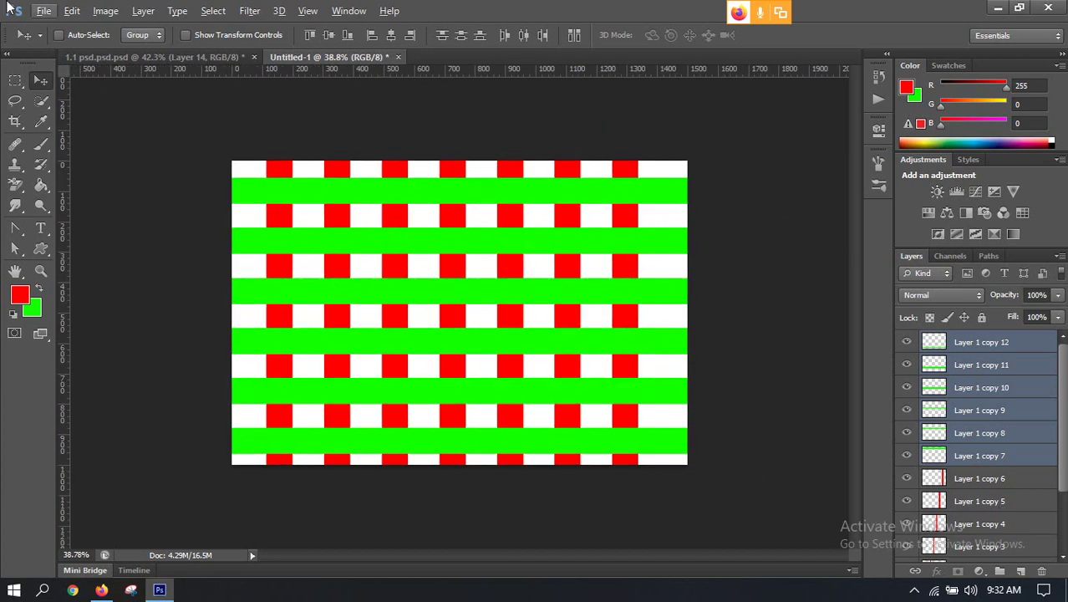
click(58, 35)
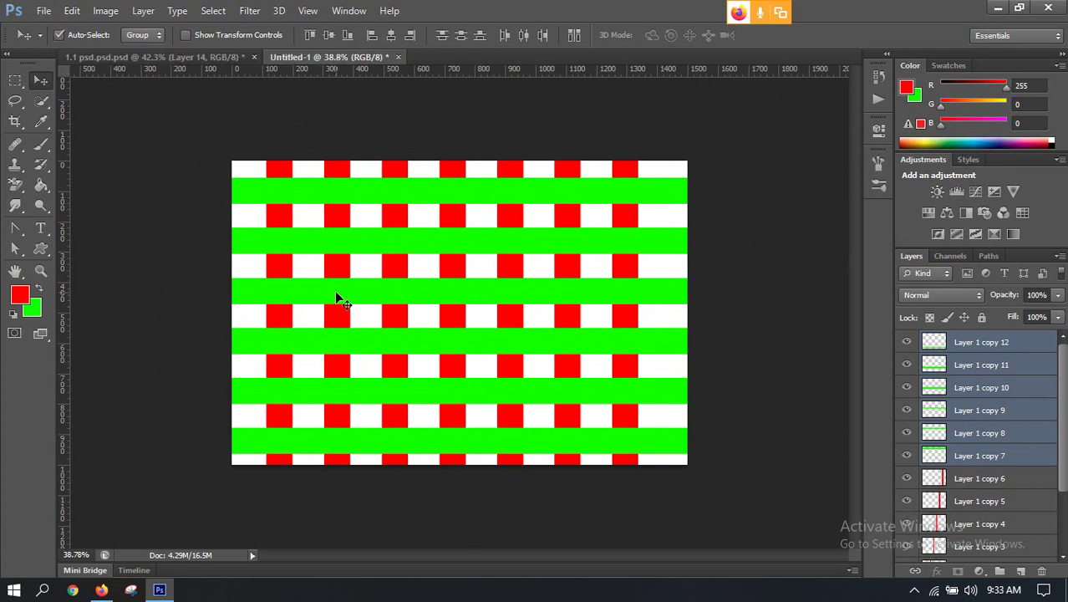
Cut the first green stripe away where it crosses the second red vertical stripe, using that red stripe's outline as the selection, and deselect.
scroll(267, 243, up, 2)
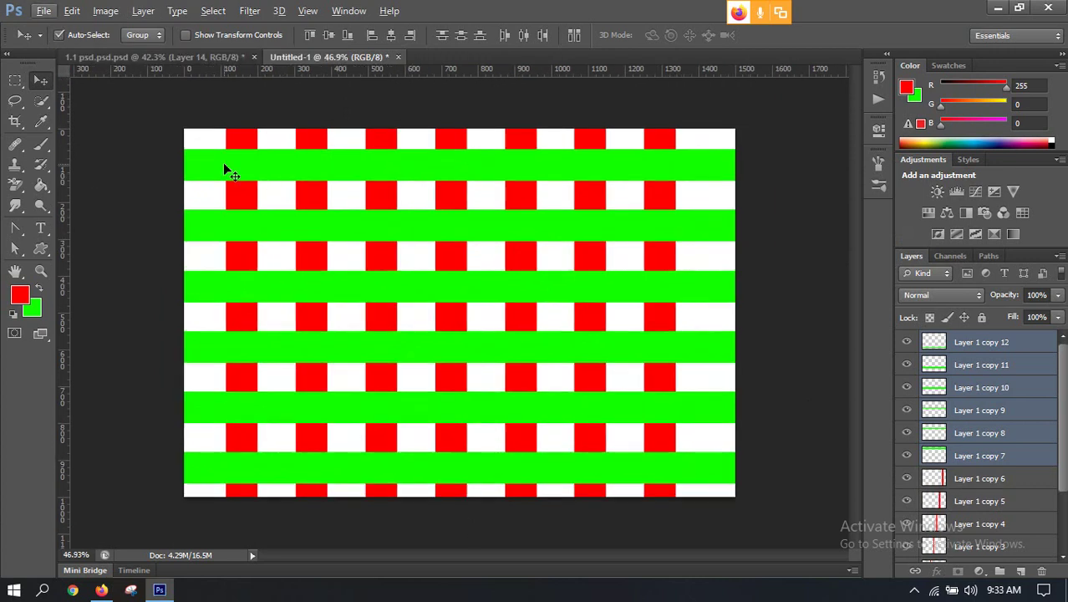
scroll(226, 167, up, 3)
scroll(251, 205, up, 2)
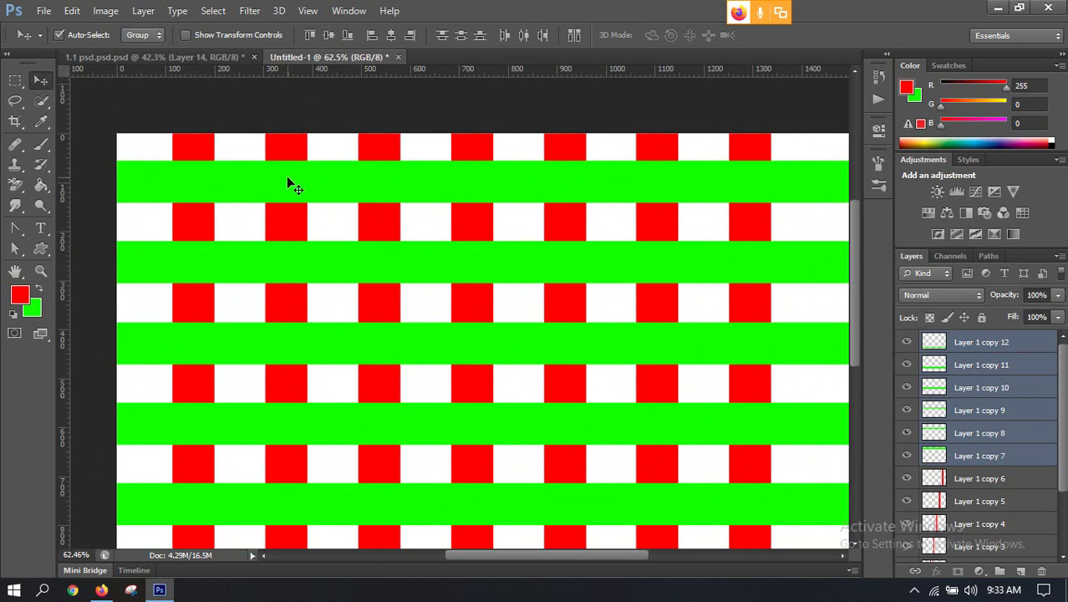
scroll(378, 176, down, 4)
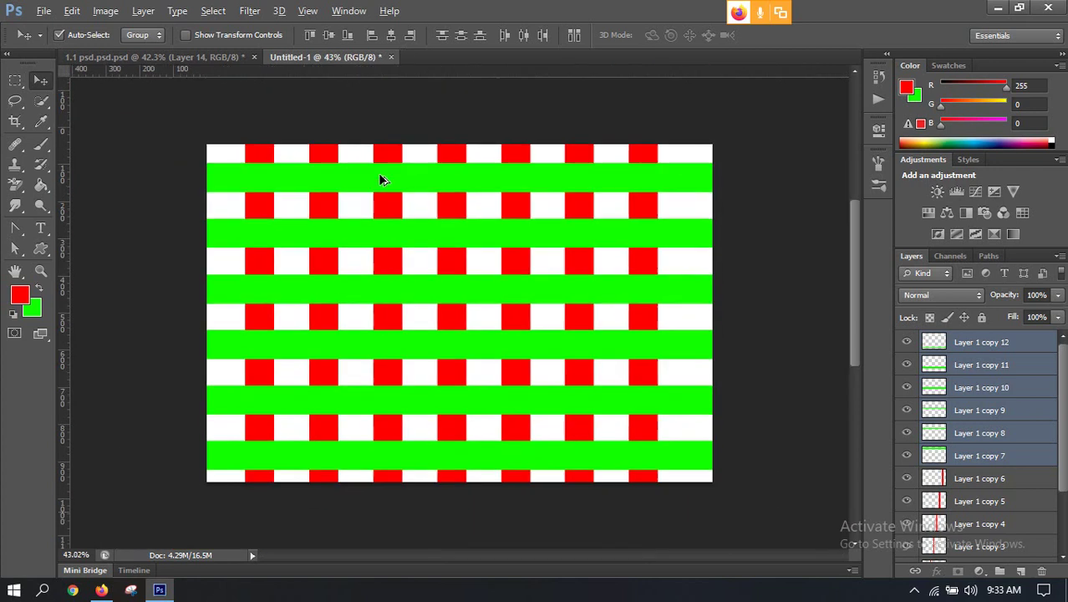
scroll(250, 158, up, 3)
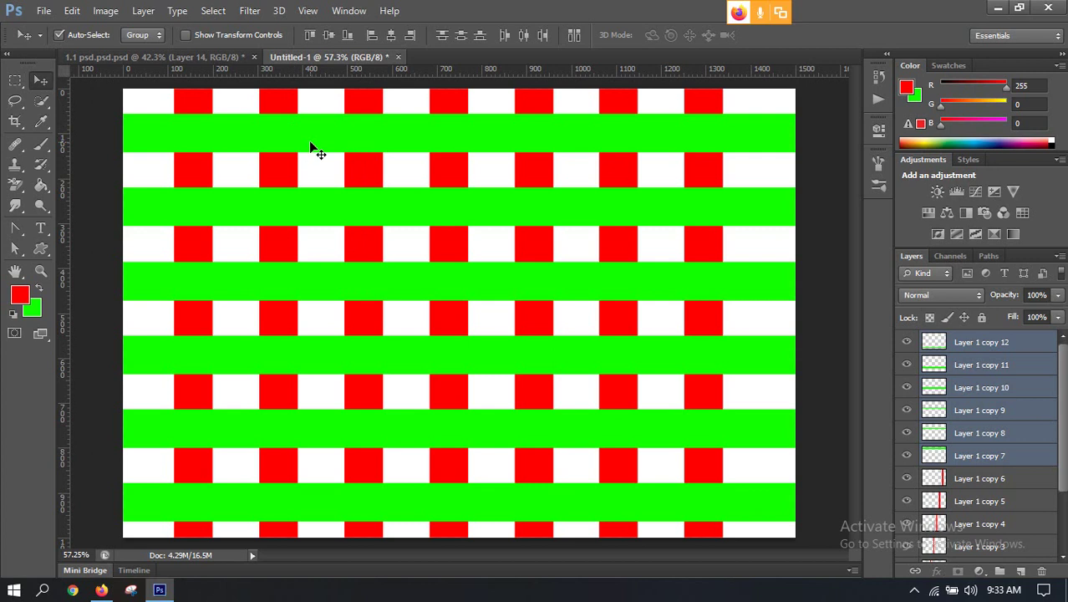
scroll(308, 140, down, 1)
scroll(283, 130, up, 2)
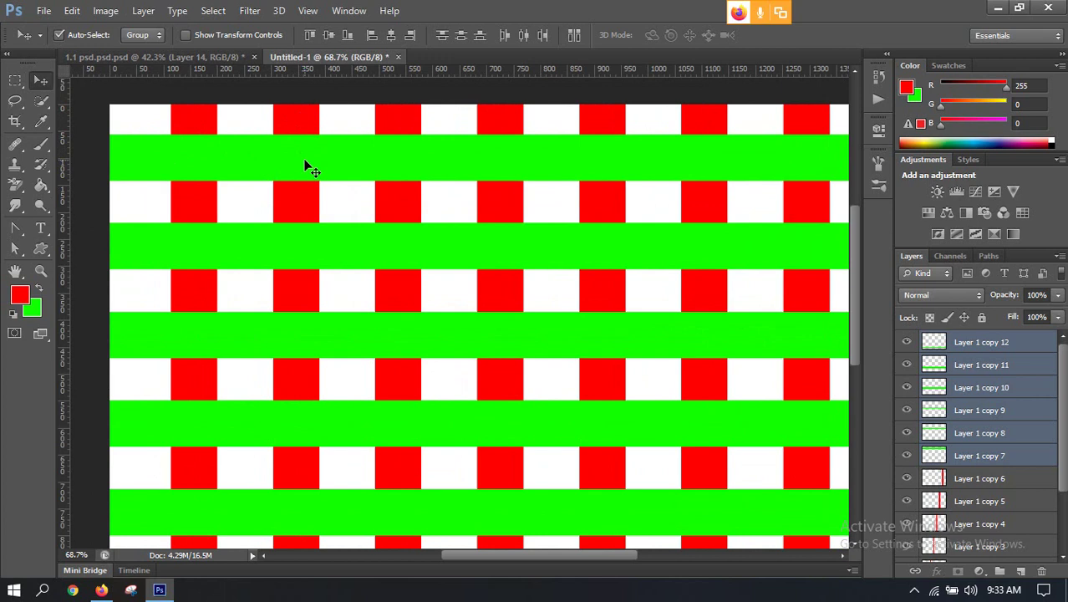
click(286, 119)
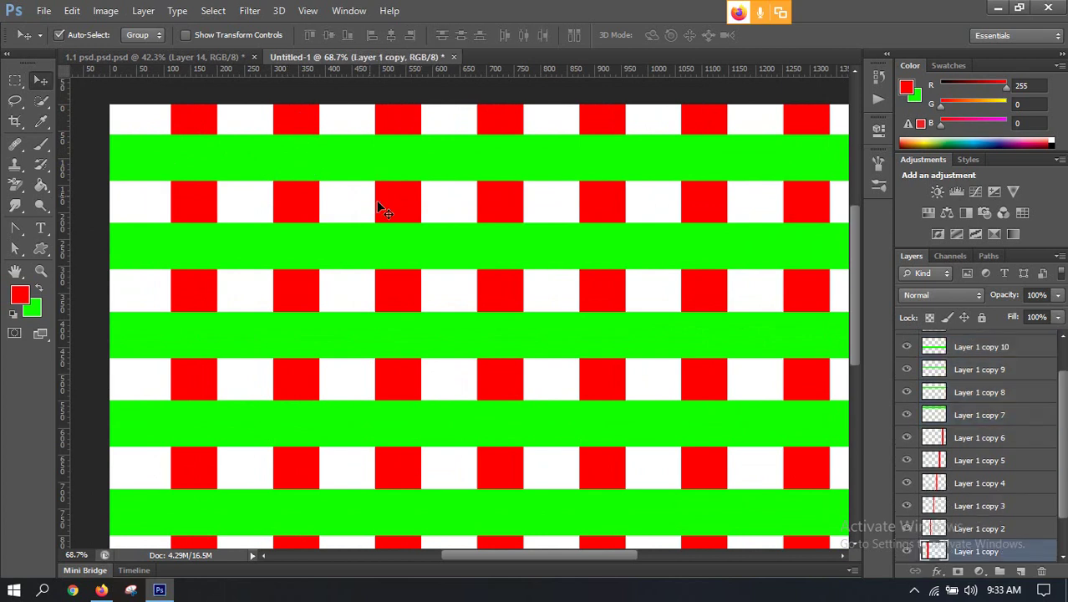
ctrl+click(935, 552)
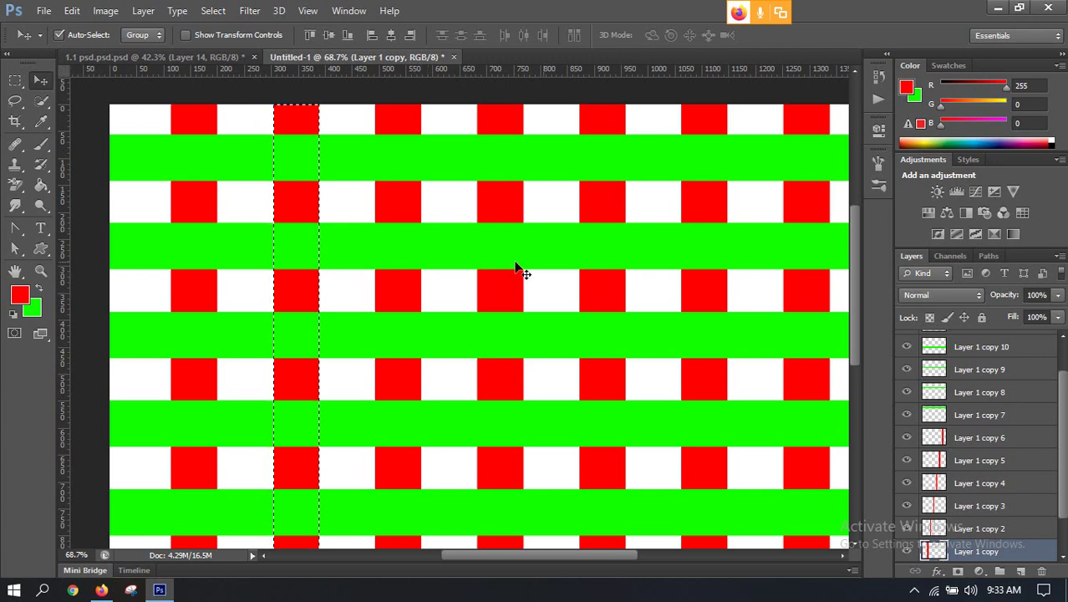
click(234, 148)
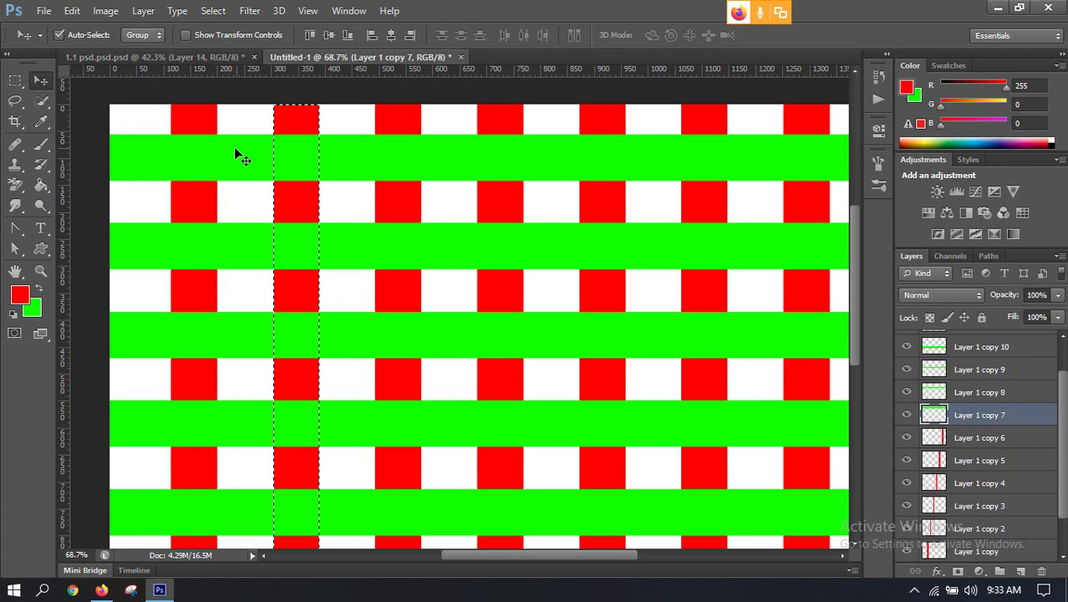
key(Delete)
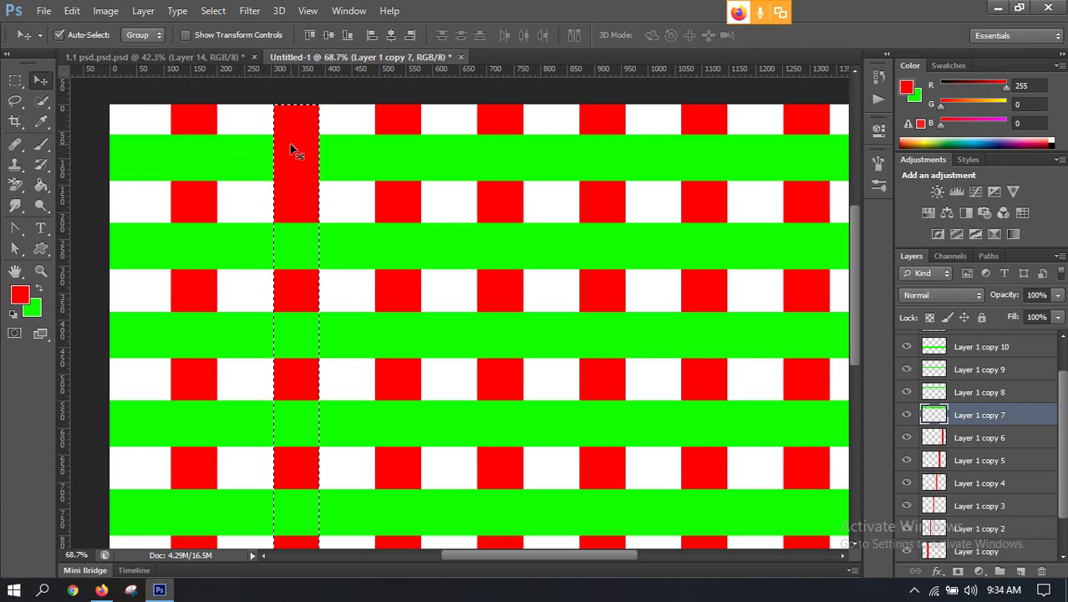
key(ctrl+d)
Load the fourth red vertical stripe as a selection, delete that area from the first green stripe and deselect.
scroll(381, 242, up, 2)
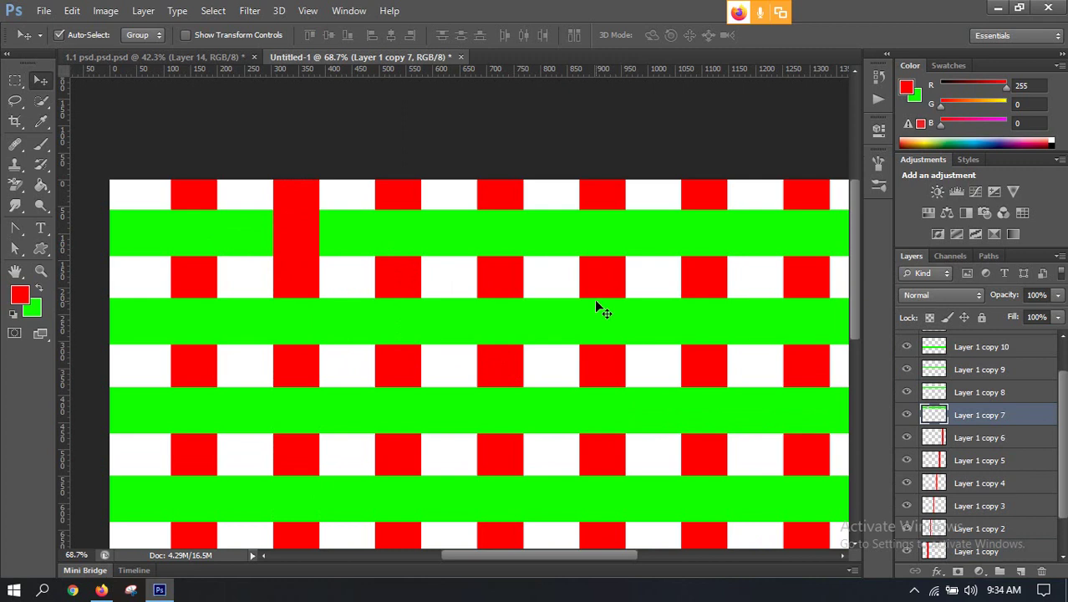
click(496, 269)
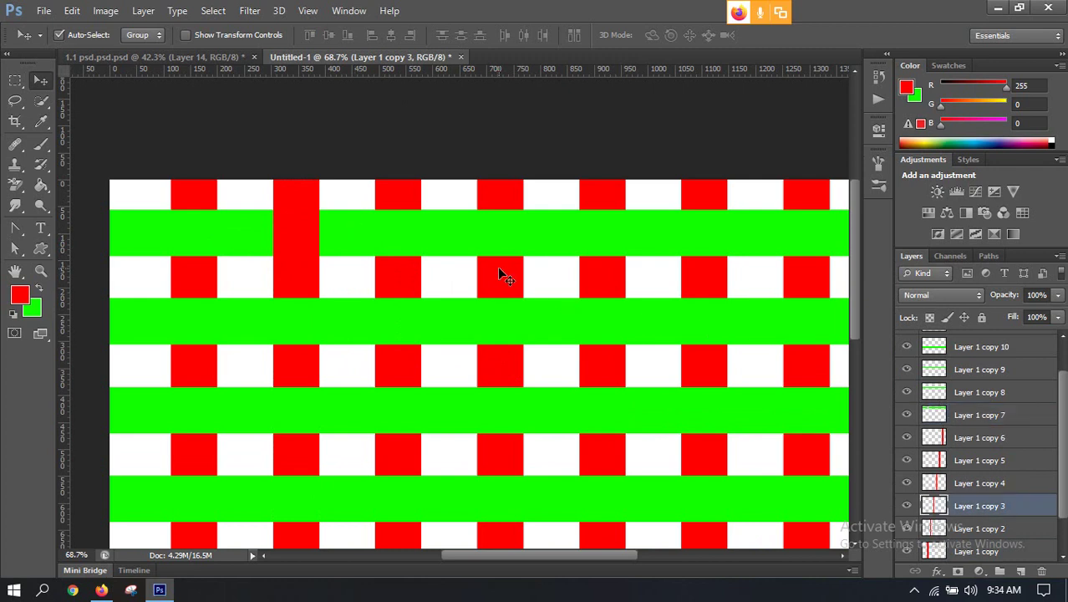
ctrl+click(934, 506)
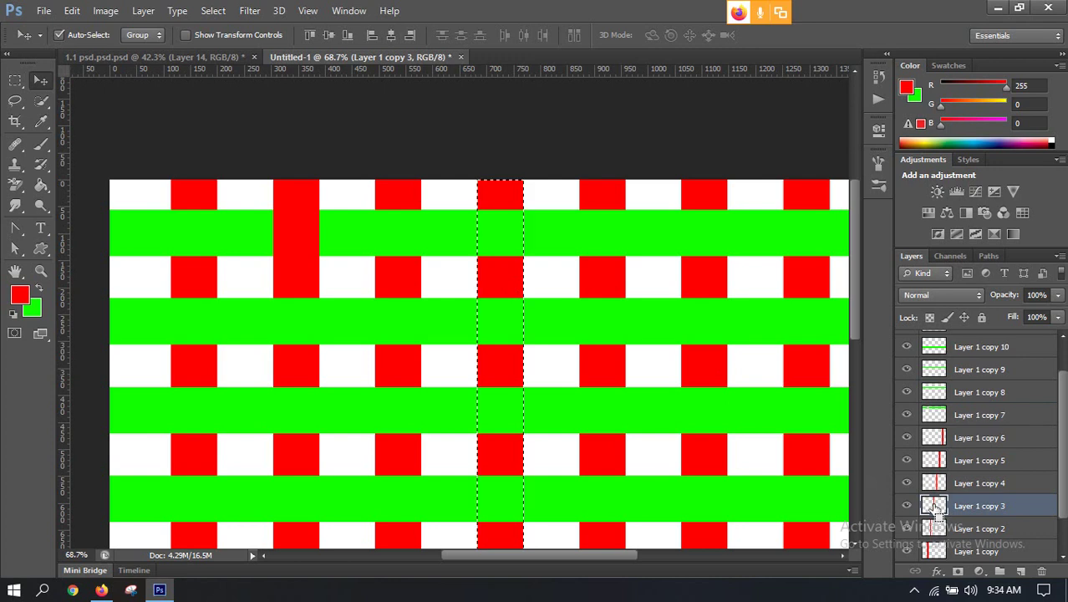
click(547, 234)
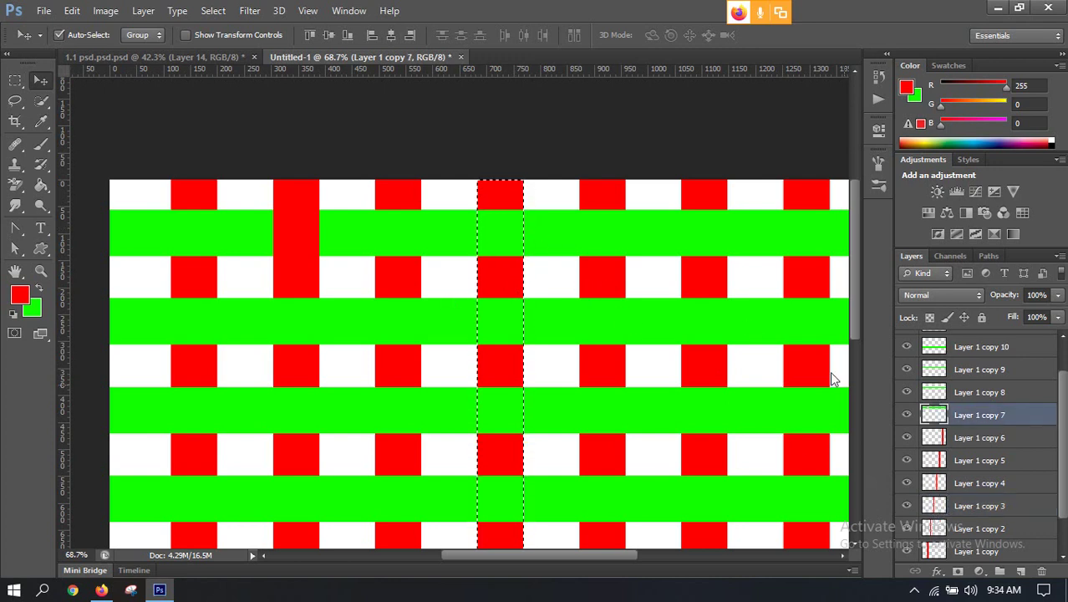
click(907, 415)
click(907, 415)
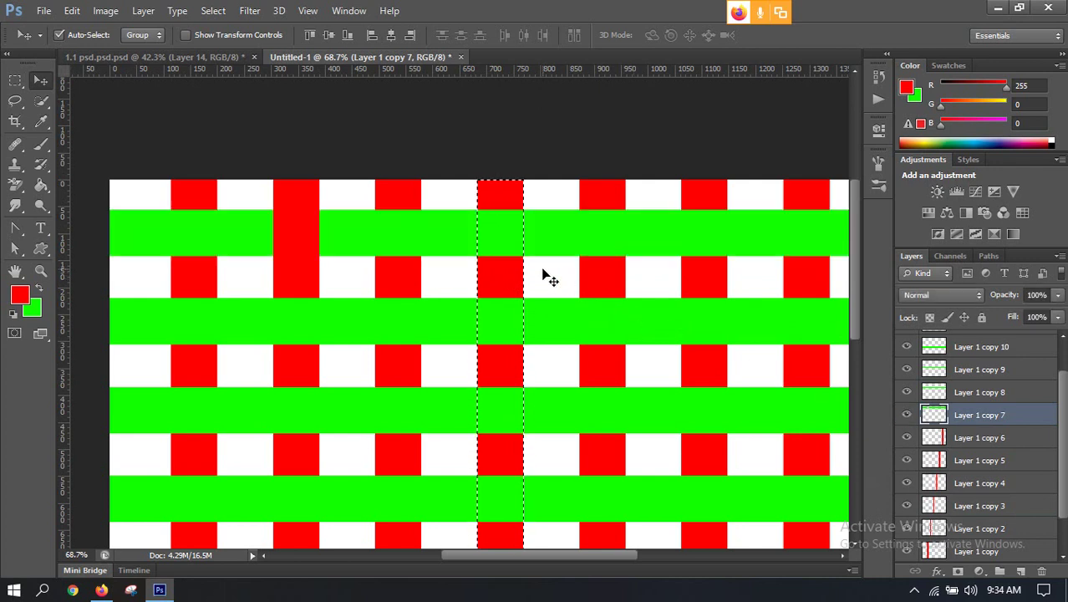
key(Delete)
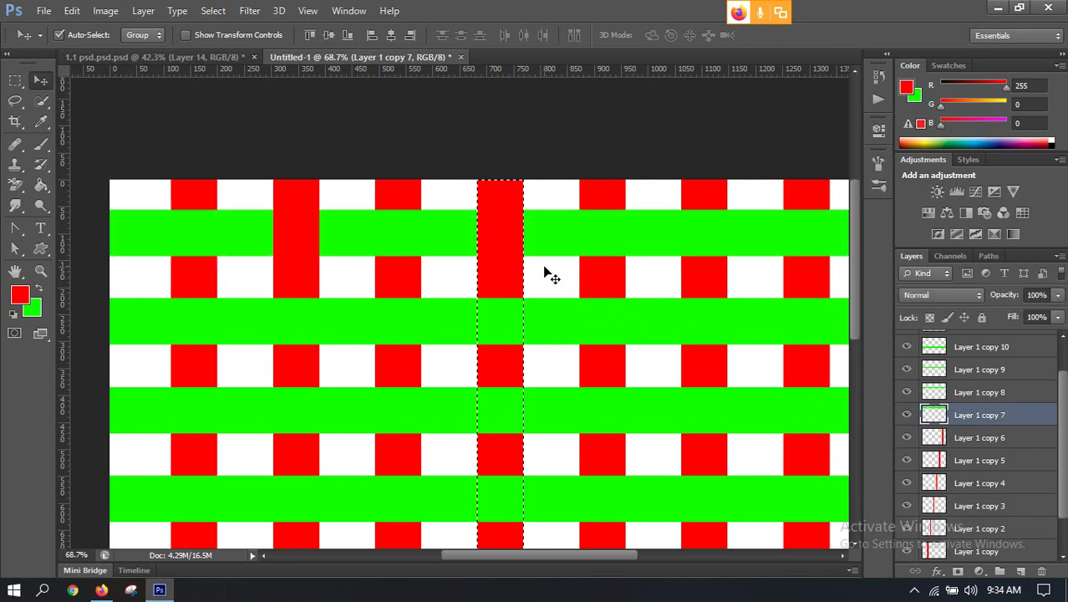
key(ctrl+d)
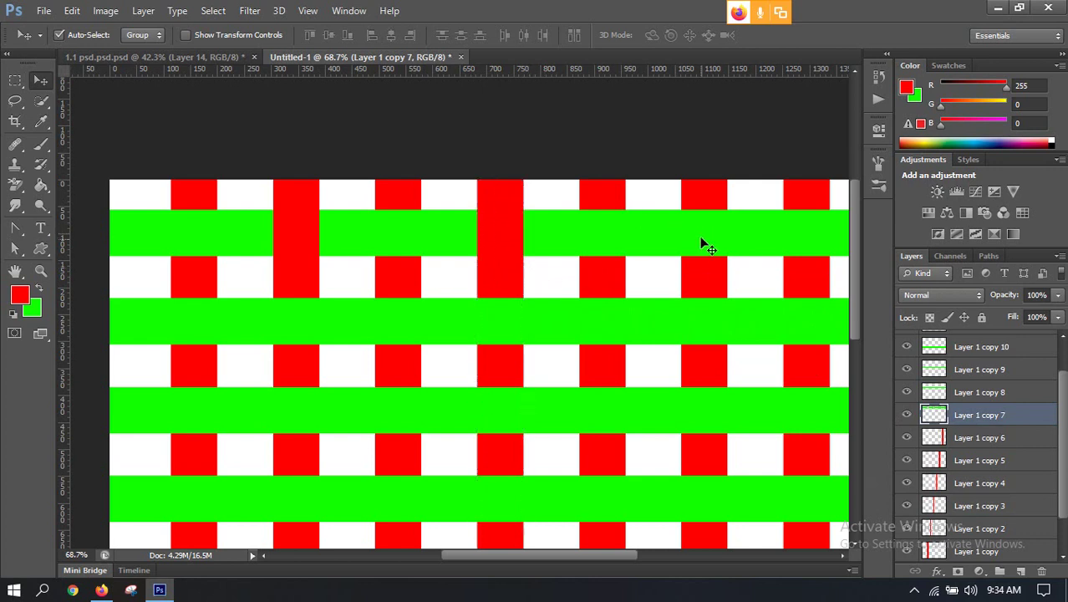
Load the sixth red vertical stripe as a selection, delete that area from the first green stripe and deselect.
click(702, 204)
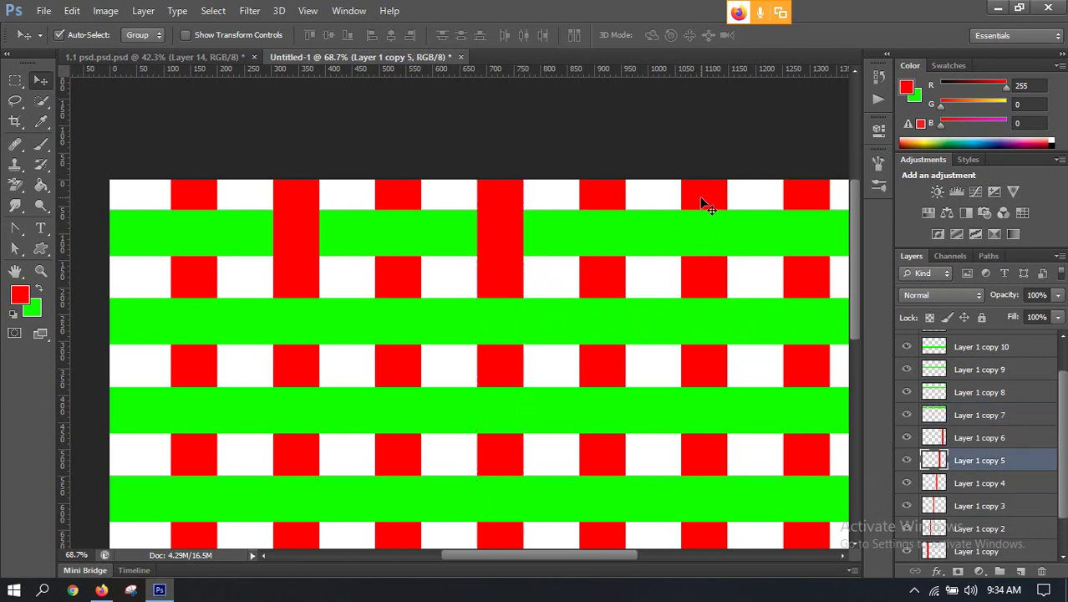
ctrl+click(935, 460)
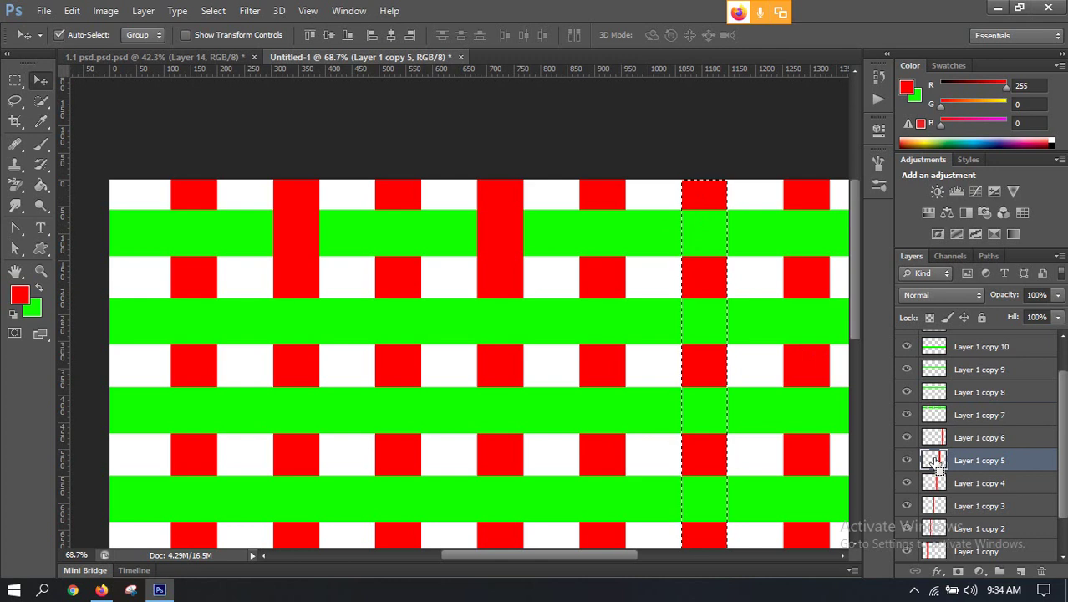
click(747, 231)
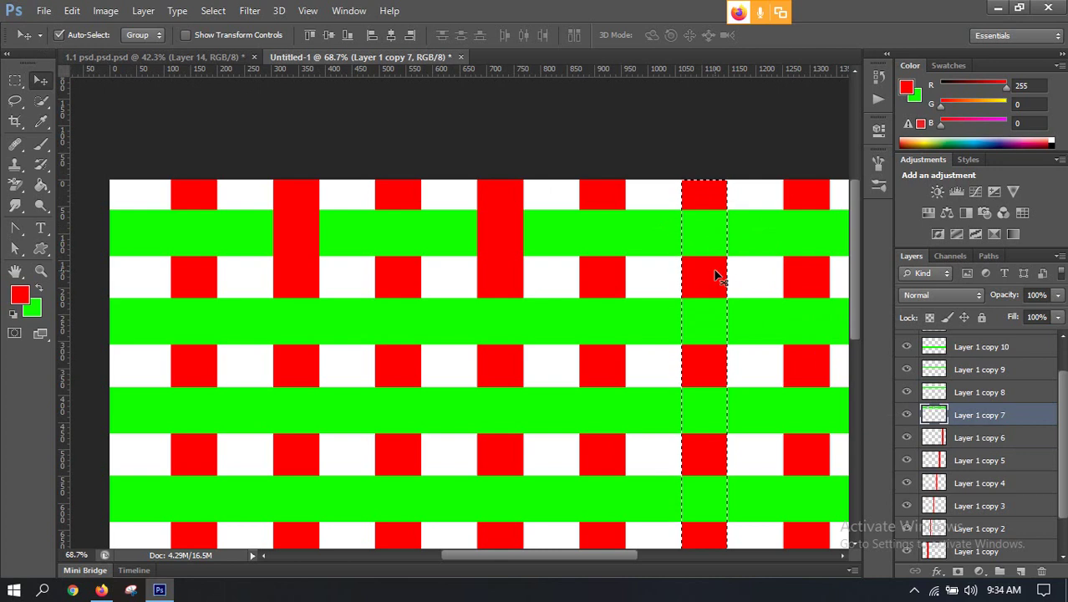
drag(576, 310, 423, 312)
key(ctrl+d)
Load the first red vertical stripe as a selection, delete that area from the second green stripe and deselect.
scroll(535, 303, down, 3)
scroll(360, 242, up, 1)
scroll(331, 252, up, 1)
scroll(320, 251, down, 1)
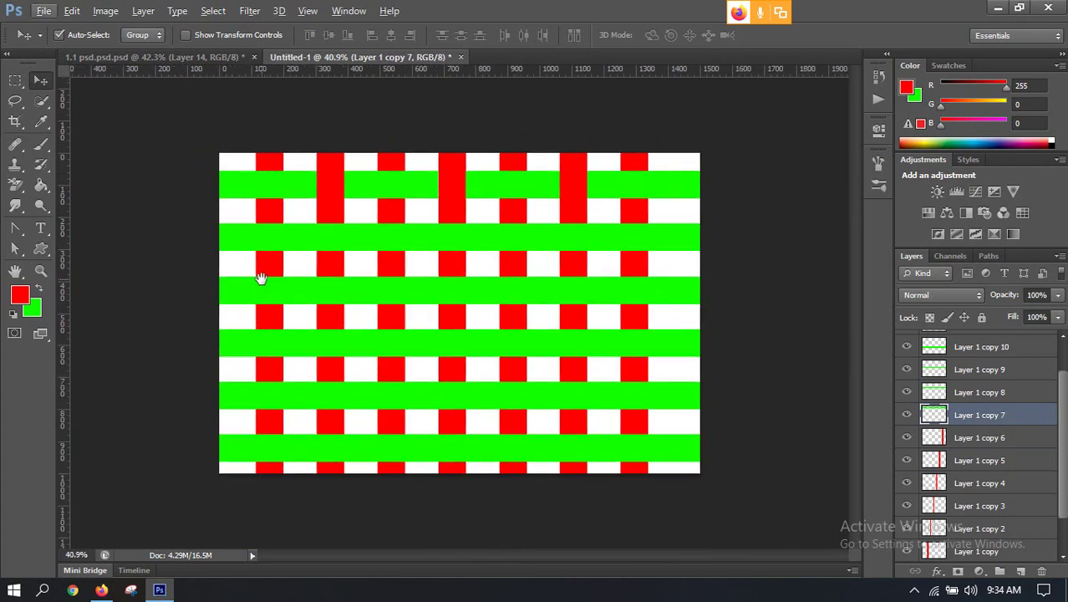
scroll(258, 240, up, 2)
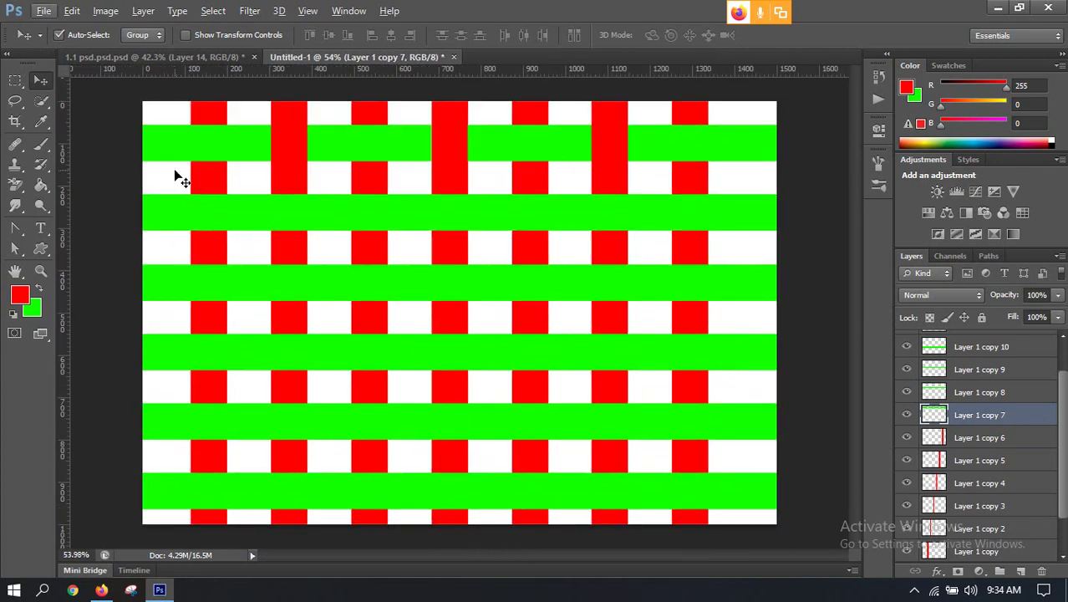
click(199, 172)
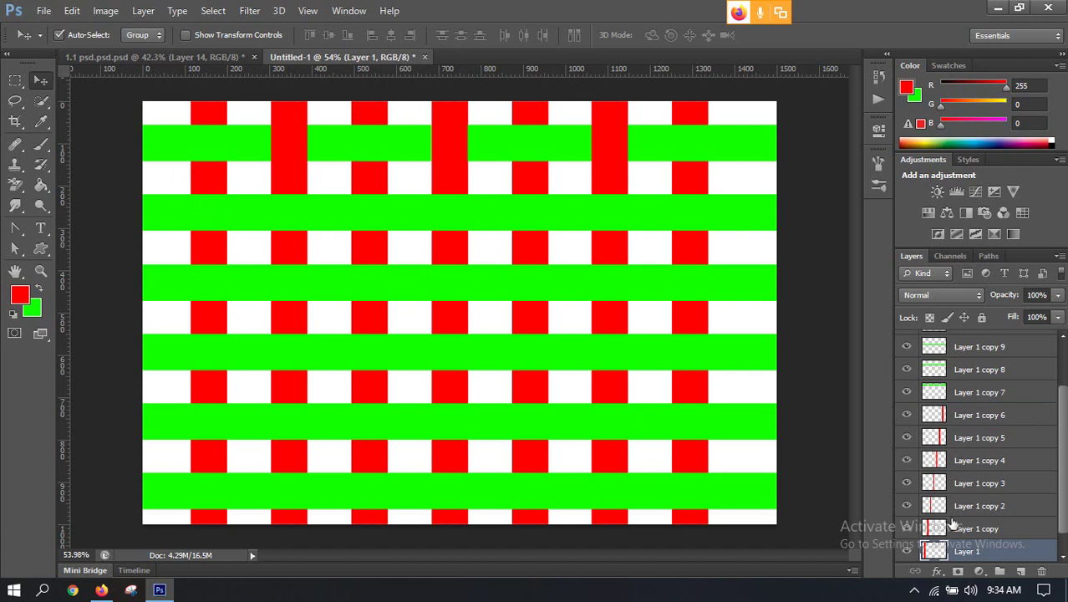
ctrl+click(931, 550)
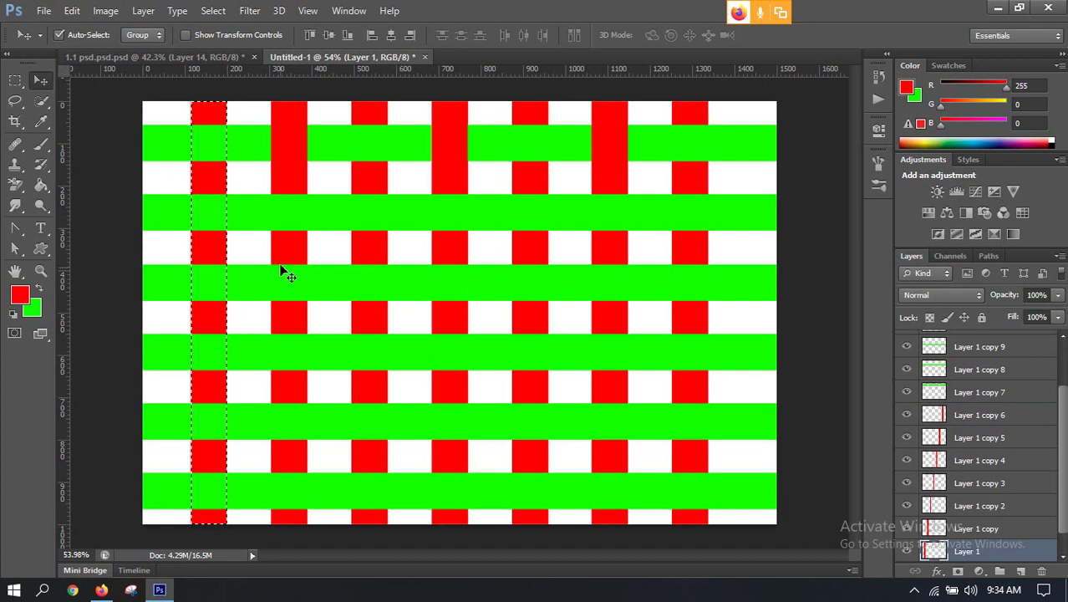
click(251, 211)
key(Delete)
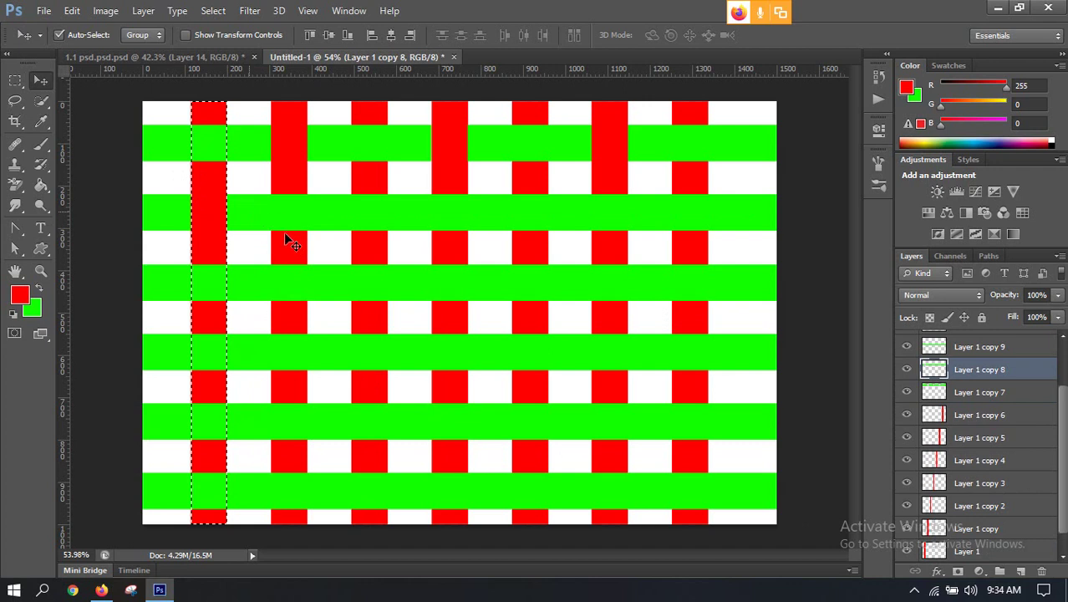
key(ctrl+d)
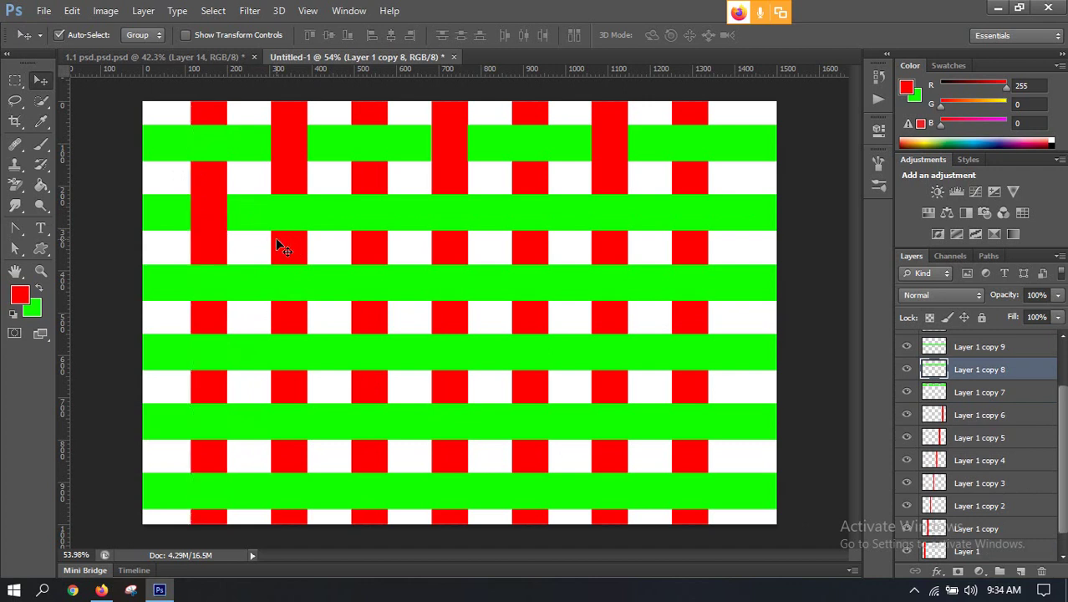
Load the second red vertical stripe as a selection, delete that area from the second green stripe and deselect.
click(283, 241)
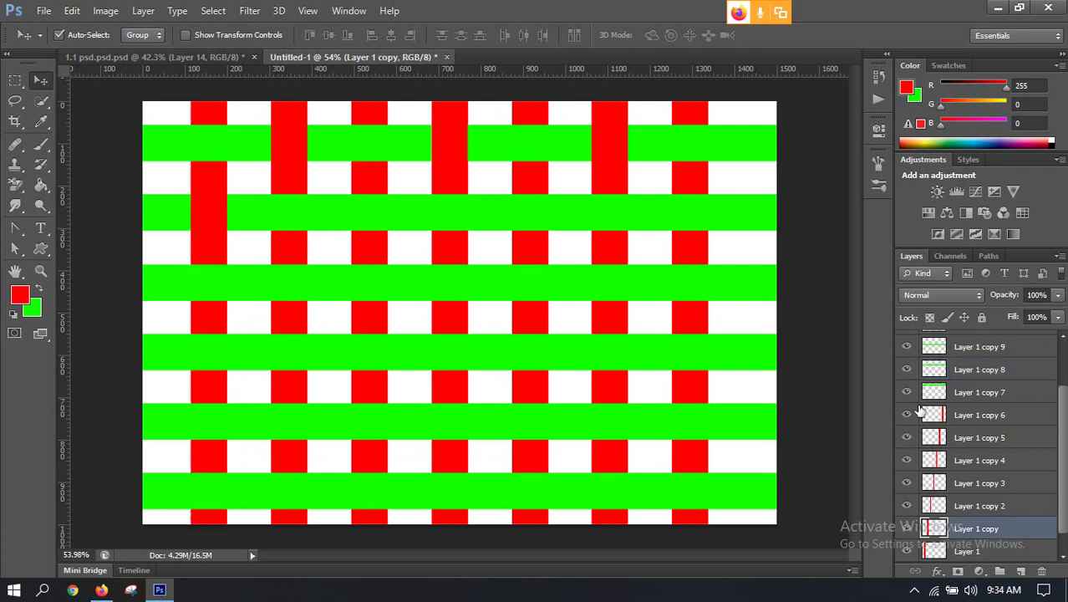
ctrl+click(934, 528)
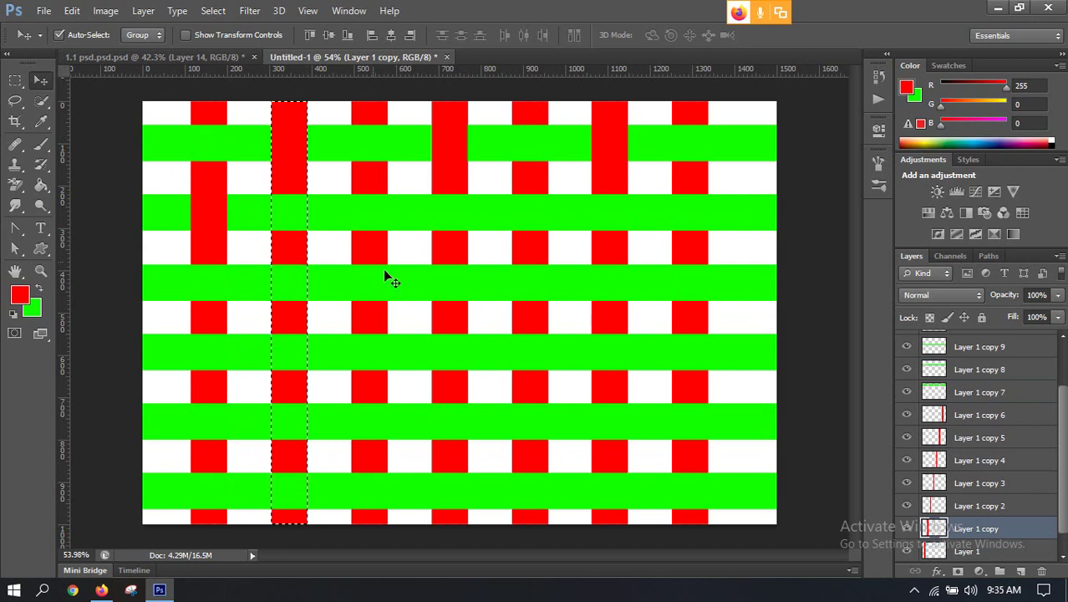
click(334, 222)
key(Delete)
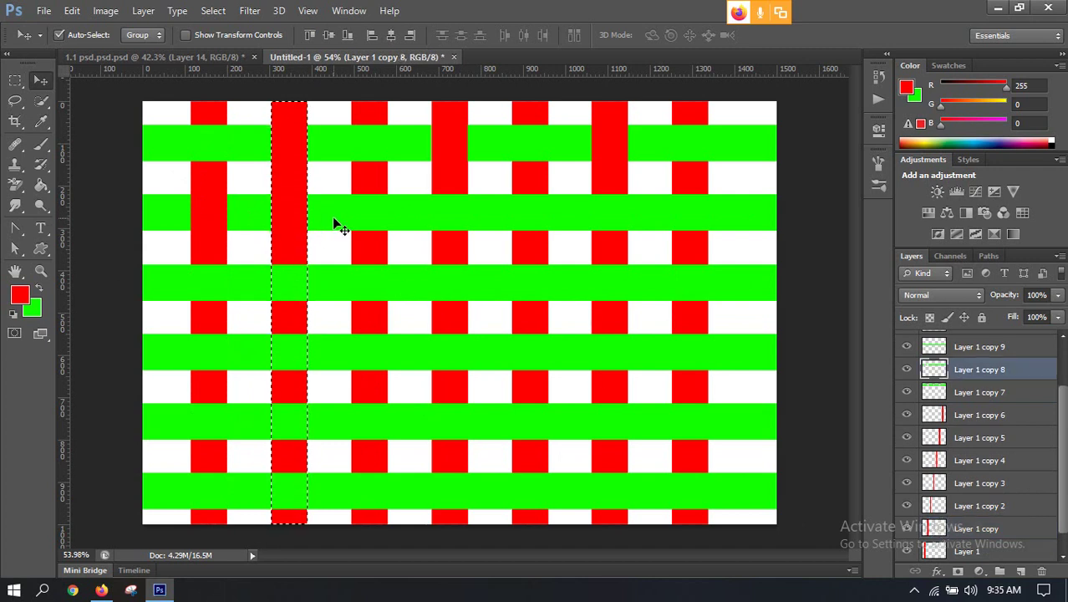
key(ctrl+d)
Load the fourth red vertical stripe as a selection, delete that area from the second green stripe and deselect.
click(445, 255)
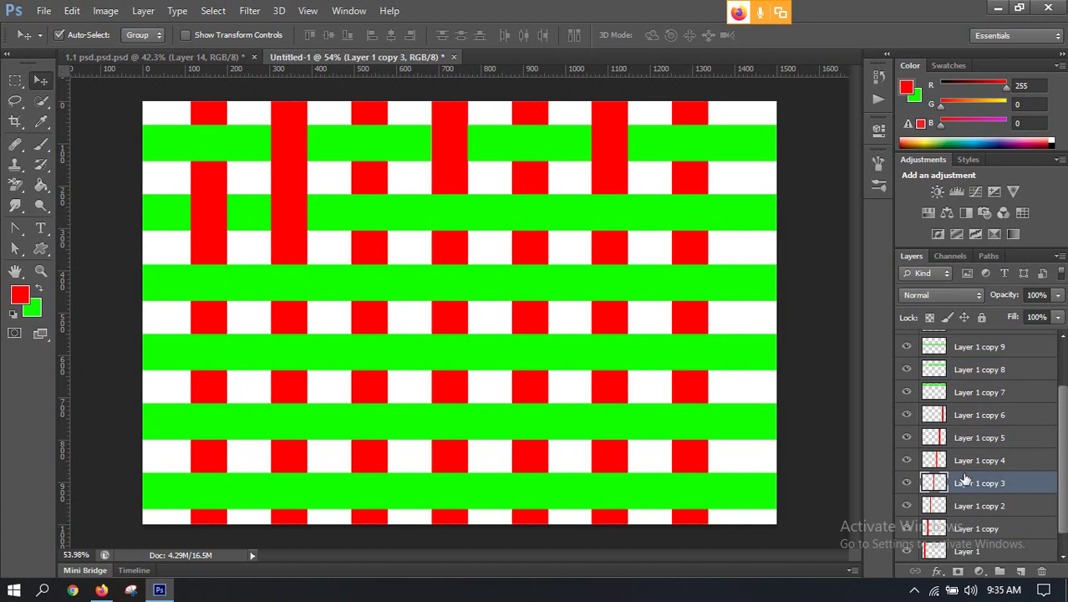
ctrl+click(933, 483)
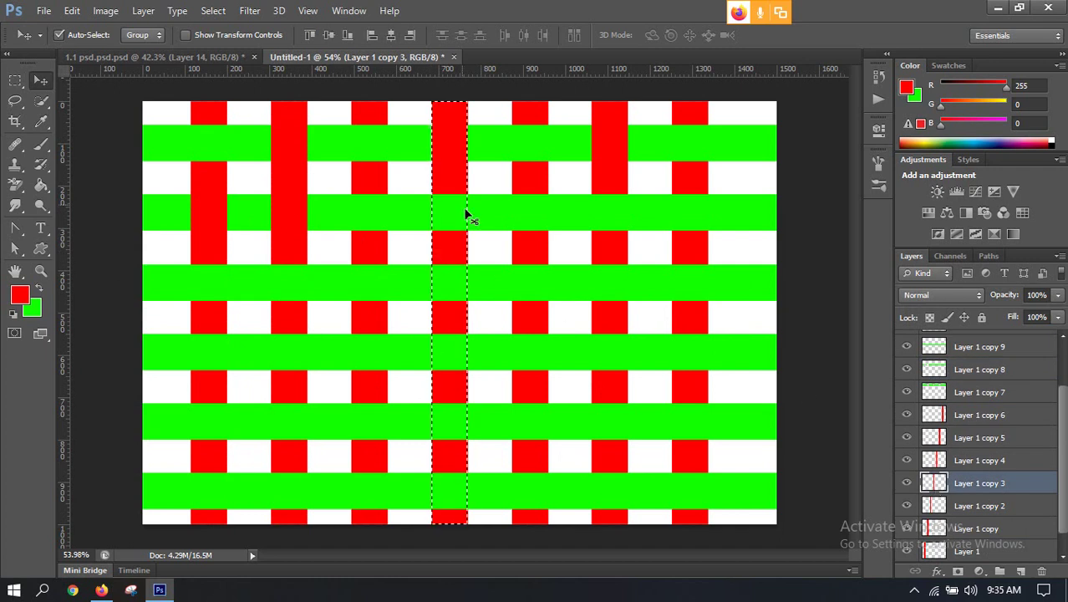
click(505, 225)
key(Delete)
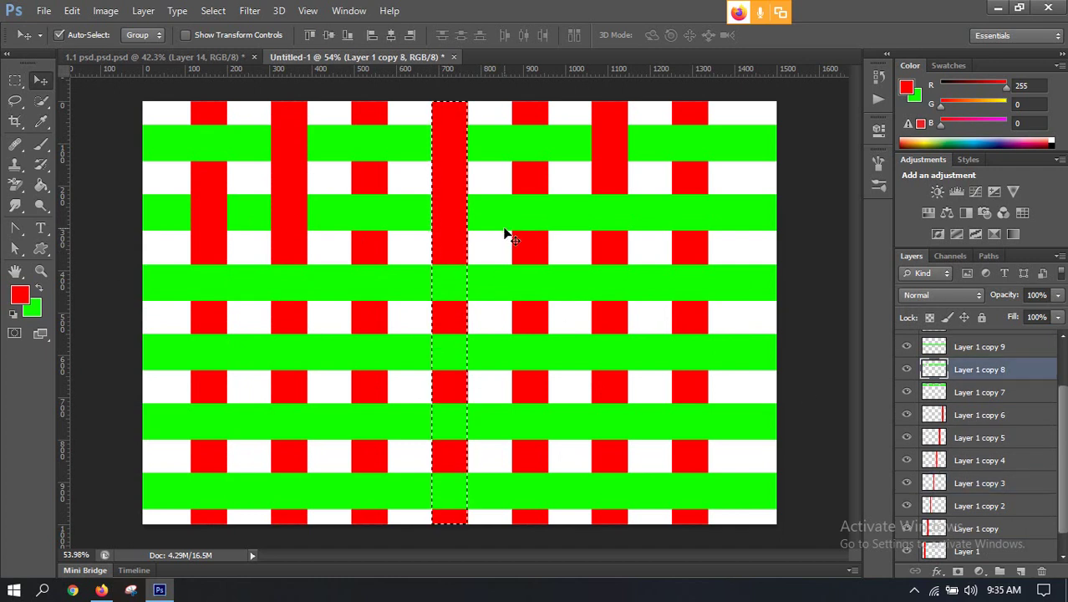
key(ctrl+d)
scroll(506, 243, down, 3)
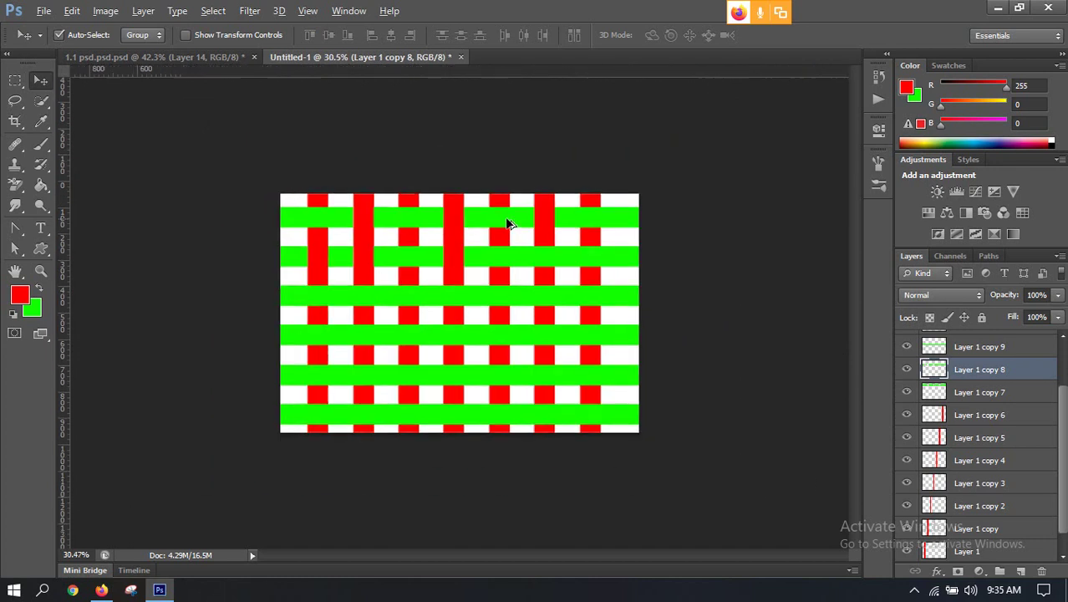
scroll(481, 244, up, 5)
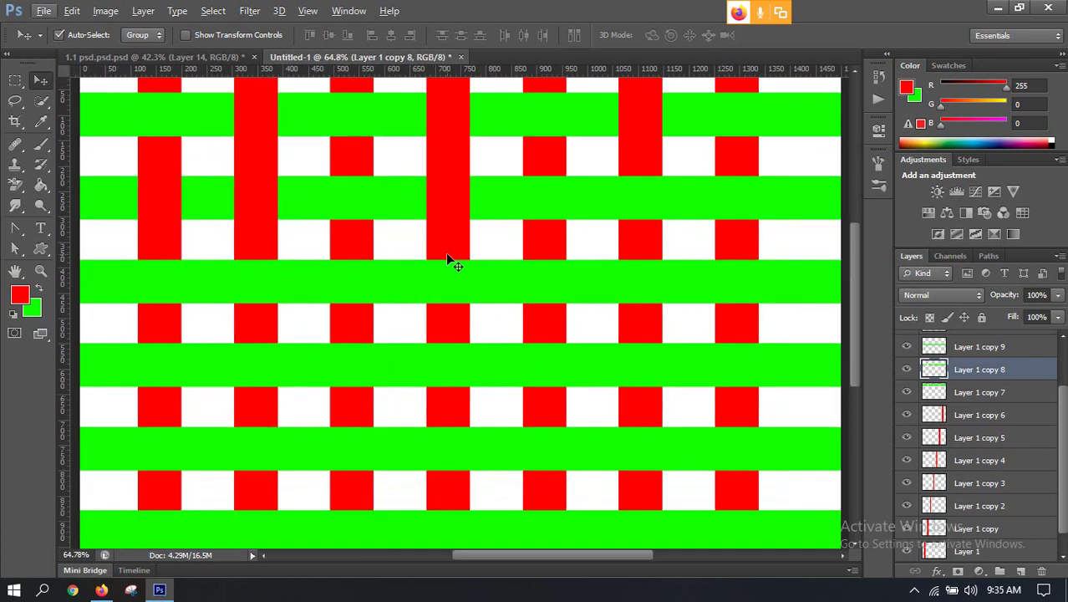
scroll(452, 242, down, 3)
scroll(435, 260, up, 3)
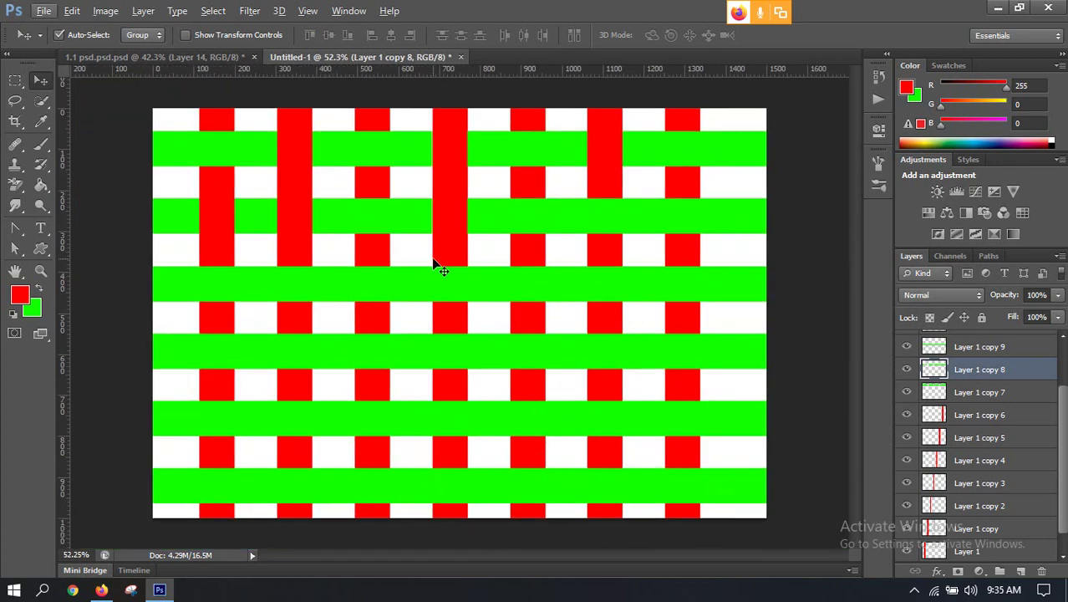
scroll(500, 292, down, 1)
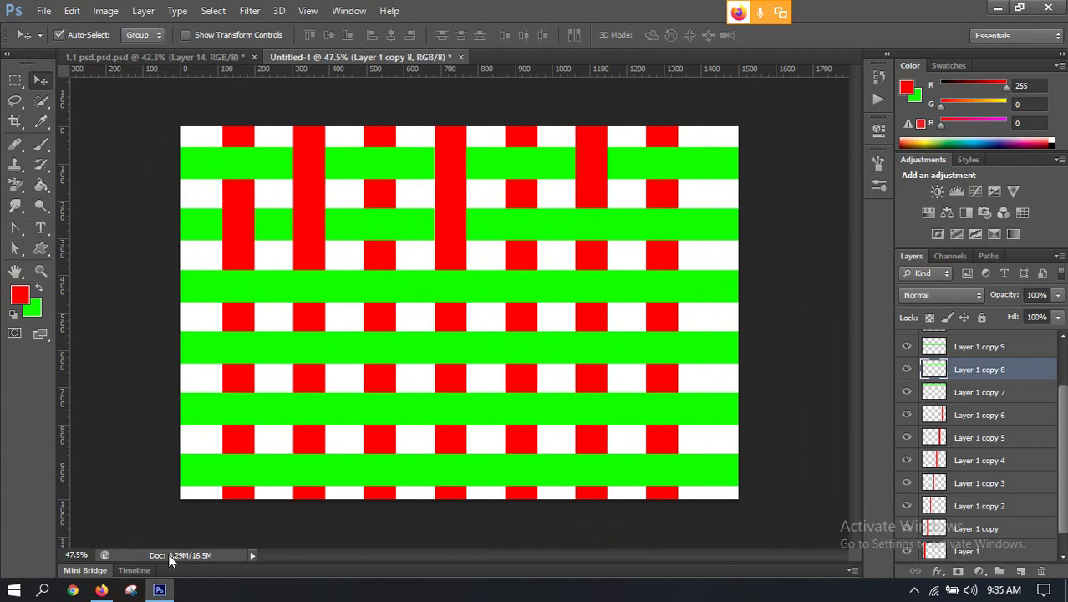
Switch to Firefox and examine the pati design image results, enlarging the 'Pattee design in Adobe Photoshop' example.
click(101, 589)
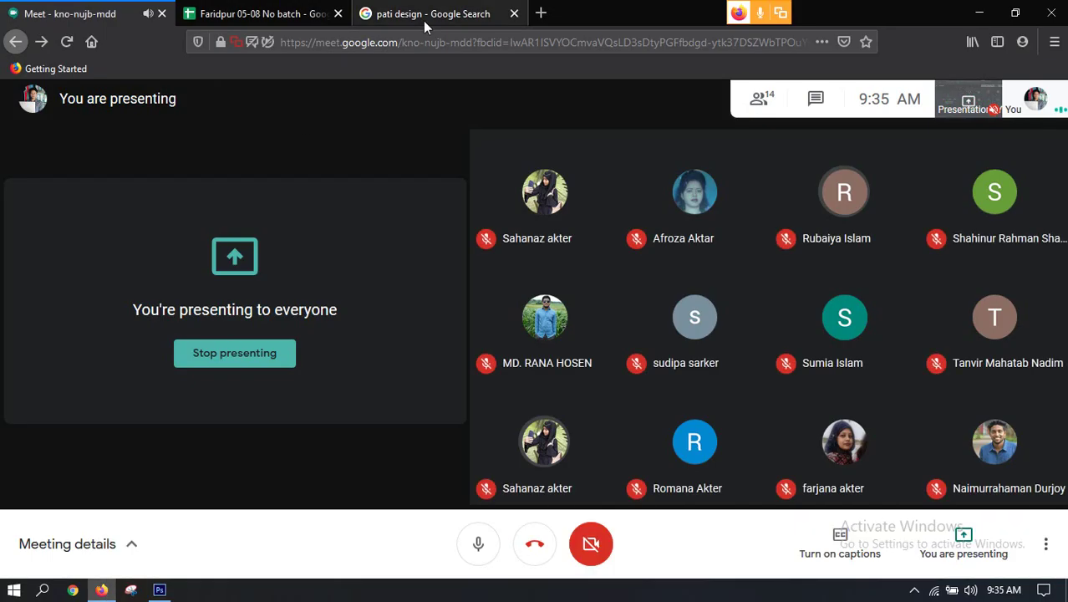
click(423, 20)
scroll(204, 339, up, 2)
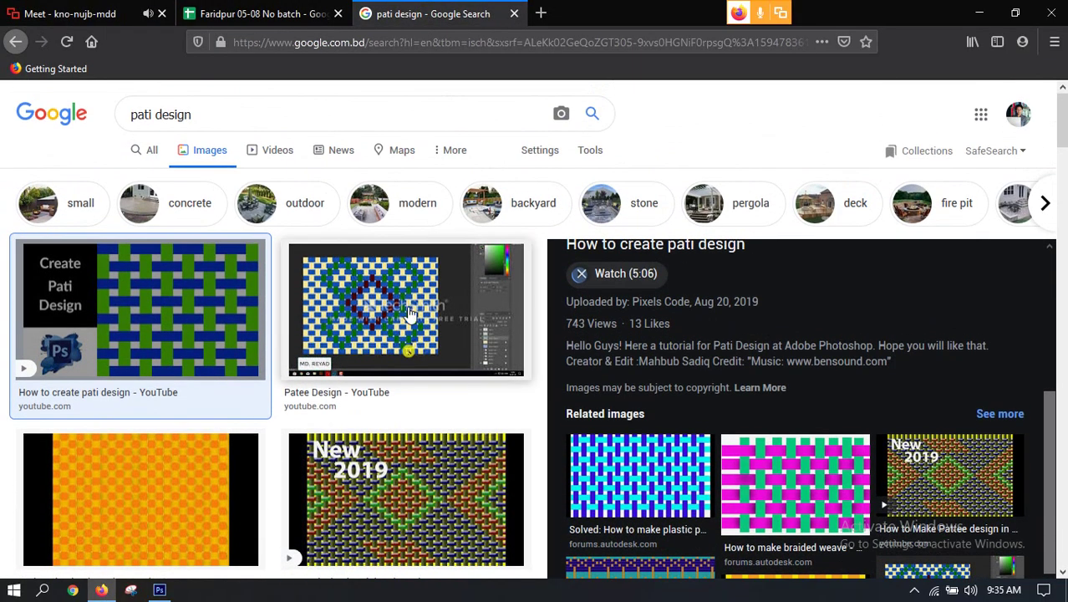
scroll(489, 348, down, 2)
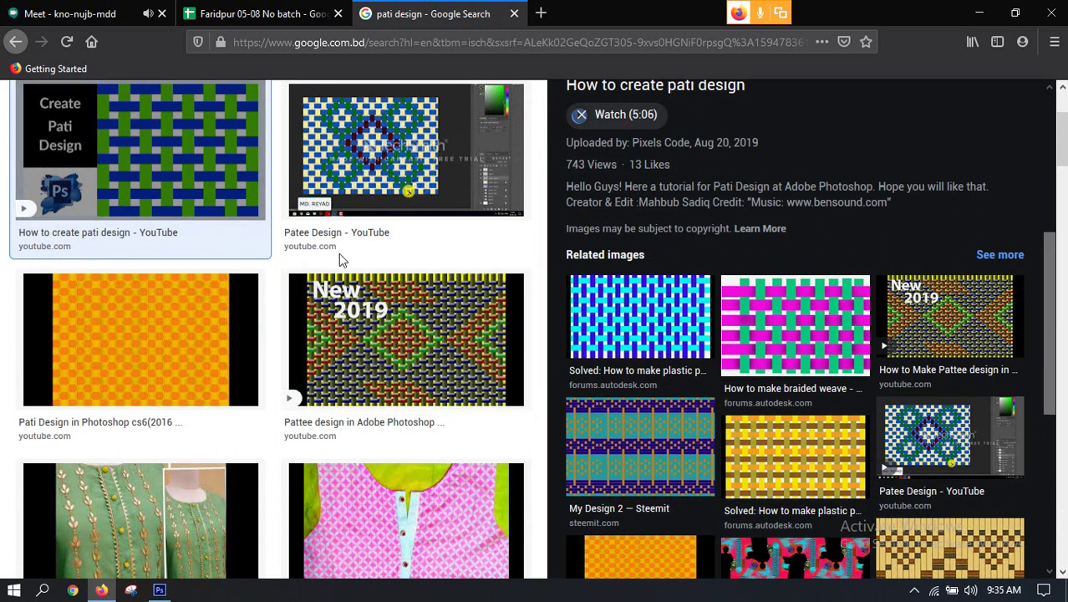
click(410, 346)
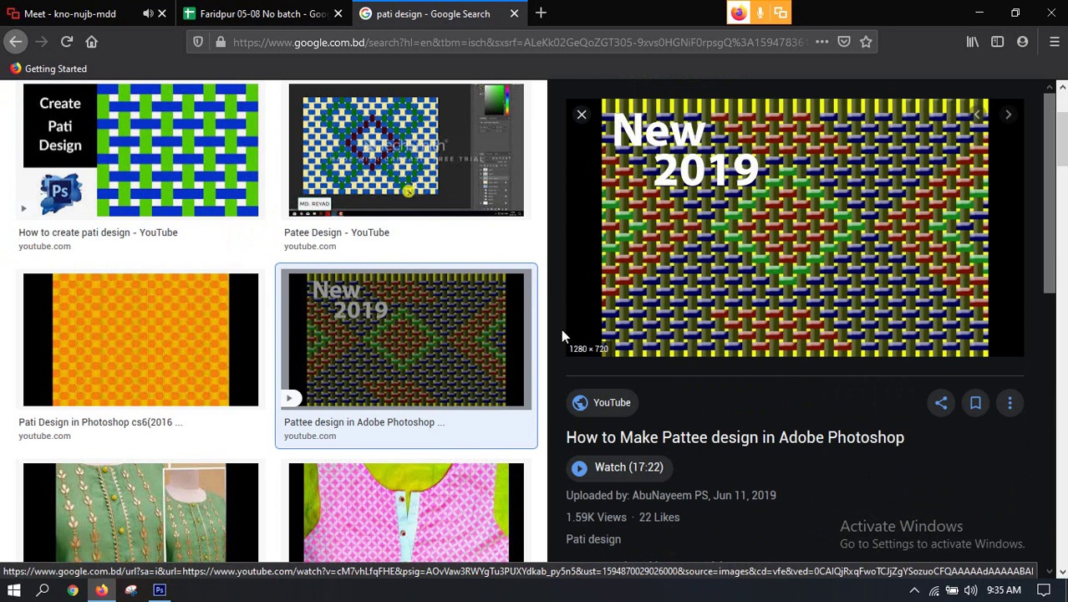
Return to Photoshop and draw a rectangle shape about 1547 × 88 px across the third green stripe, above all other layers.
click(159, 590)
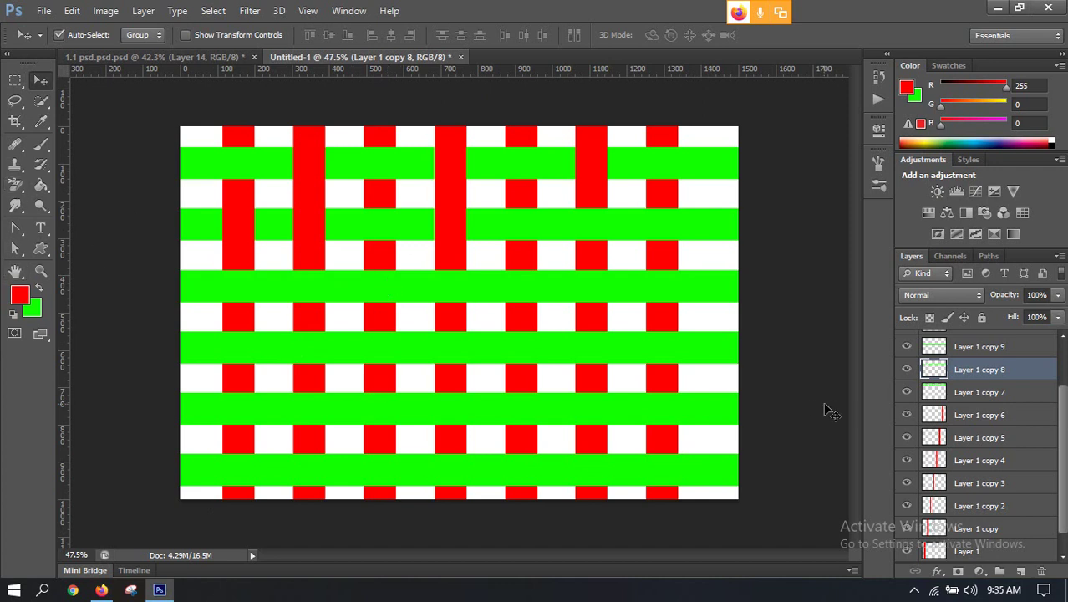
scroll(986, 397, up, 1)
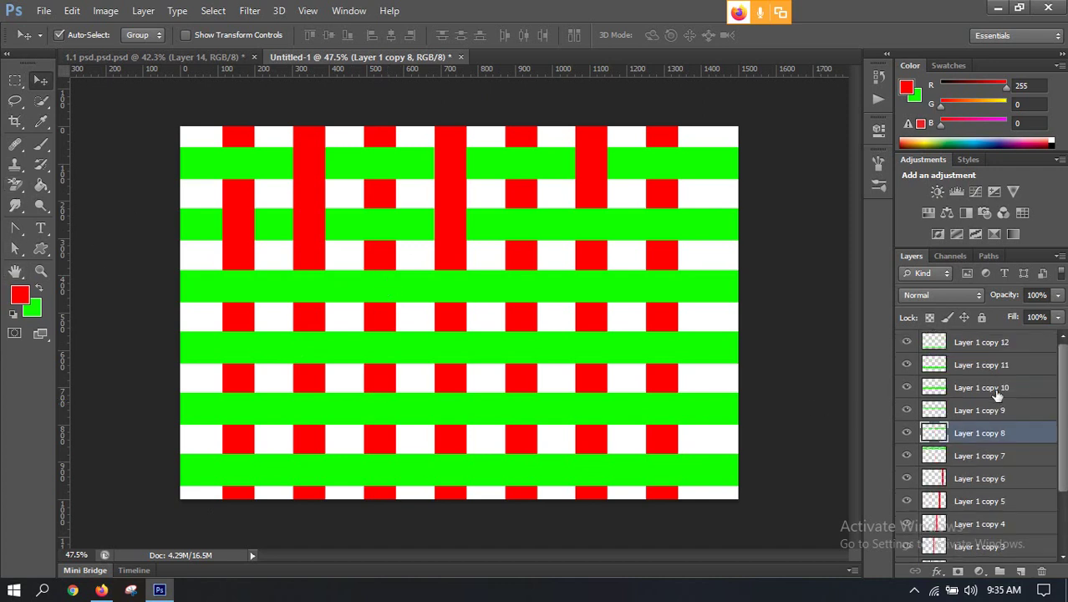
click(975, 345)
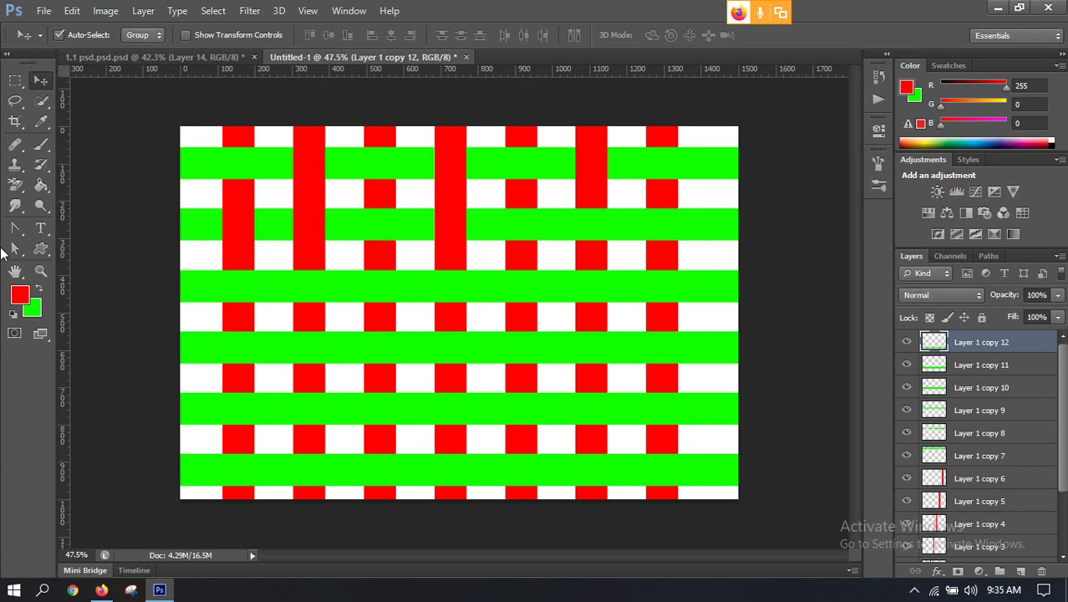
drag(39, 247, 79, 246)
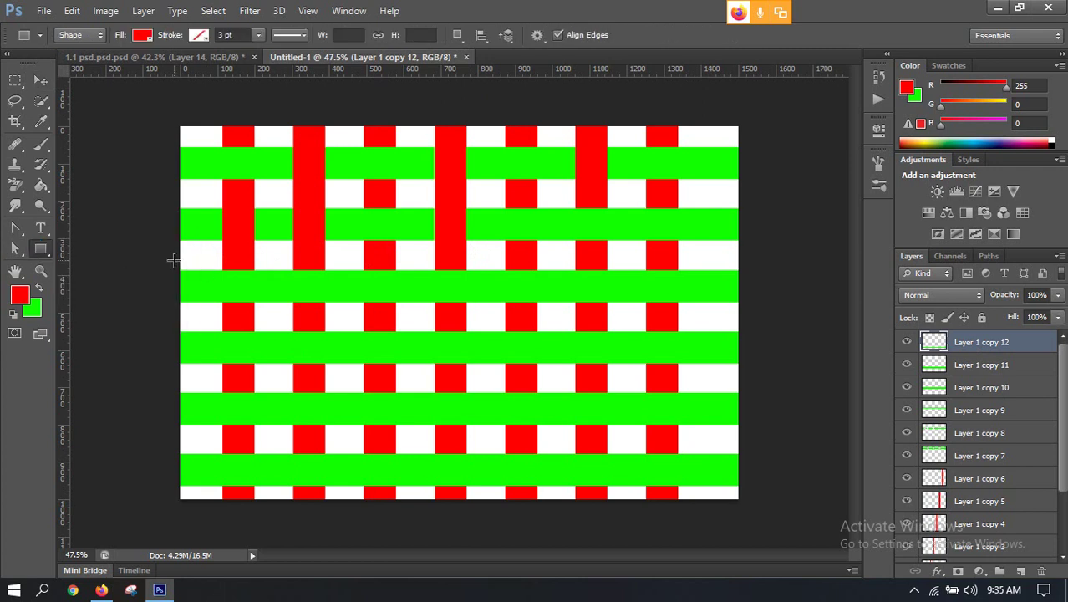
drag(175, 259, 749, 289)
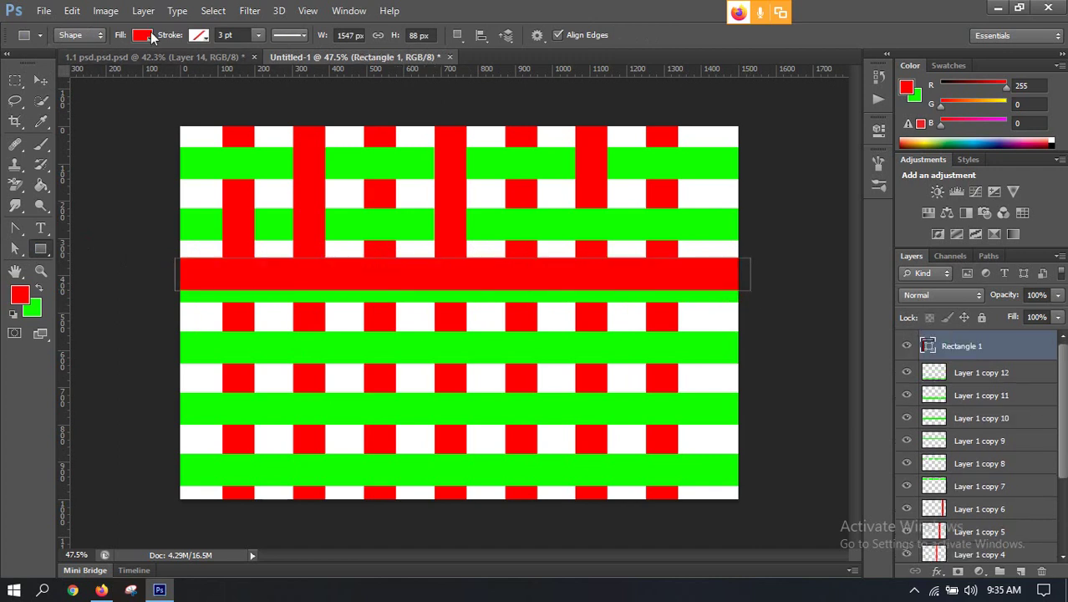
Fill the new rectangle with the red-to-green linear gradient preset.
click(151, 33)
click(140, 66)
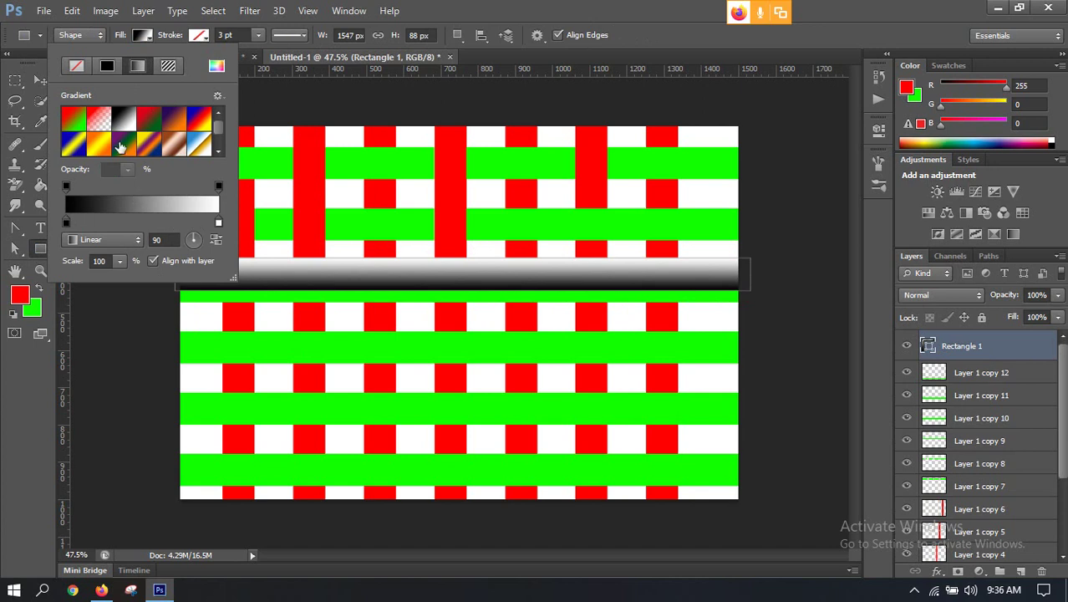
click(71, 124)
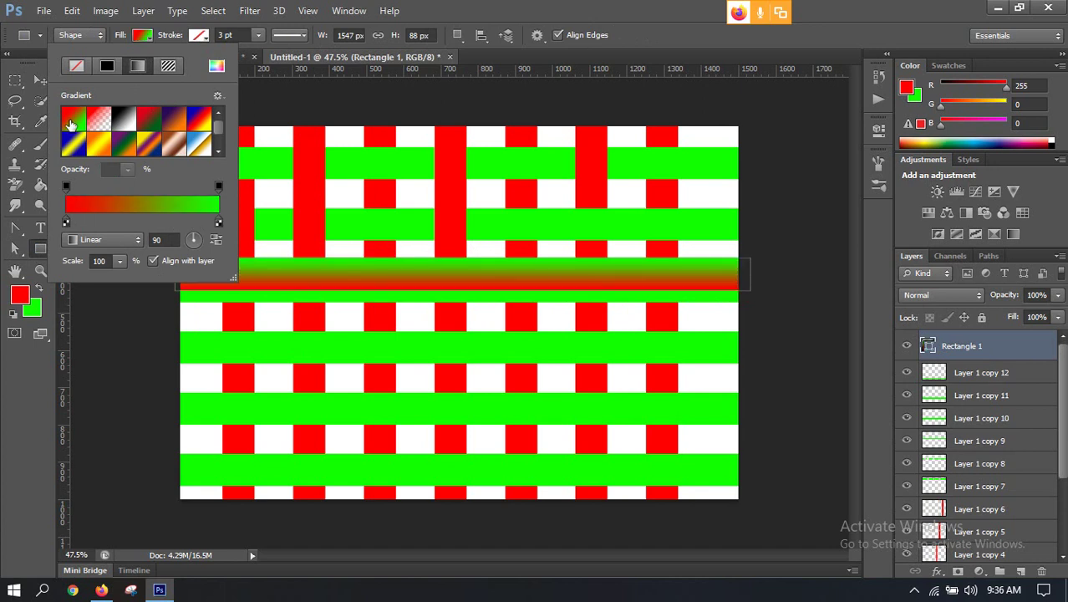
Edit the rectangle's gradient, placing the red stop at 41%, the green stop at 64% and the opacity stops at 13% and 77%.
click(143, 203)
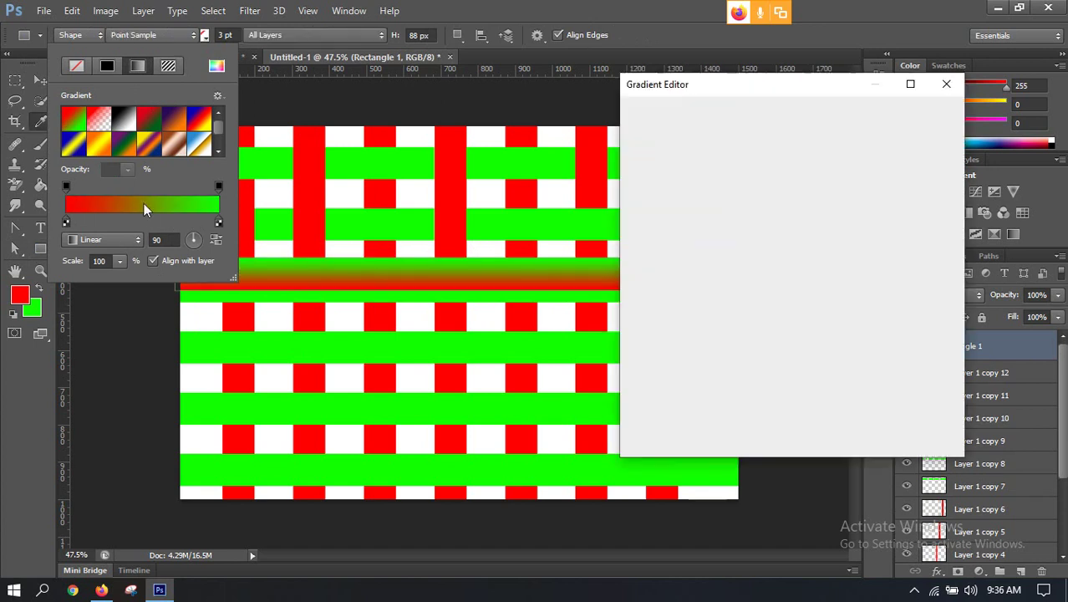
drag(641, 354, 763, 352)
drag(942, 354, 850, 352)
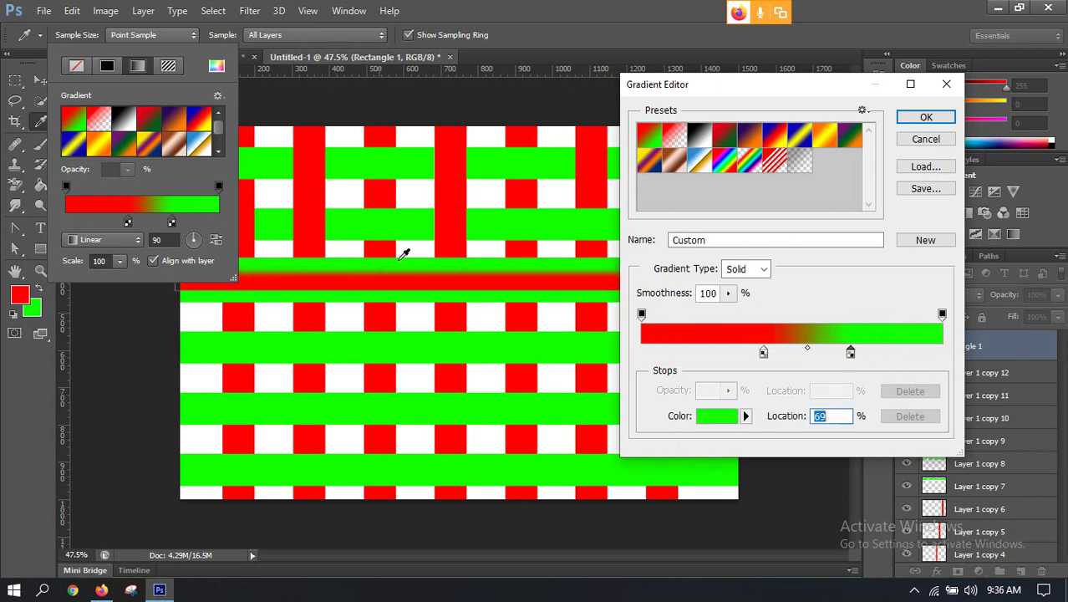
drag(641, 315, 677, 316)
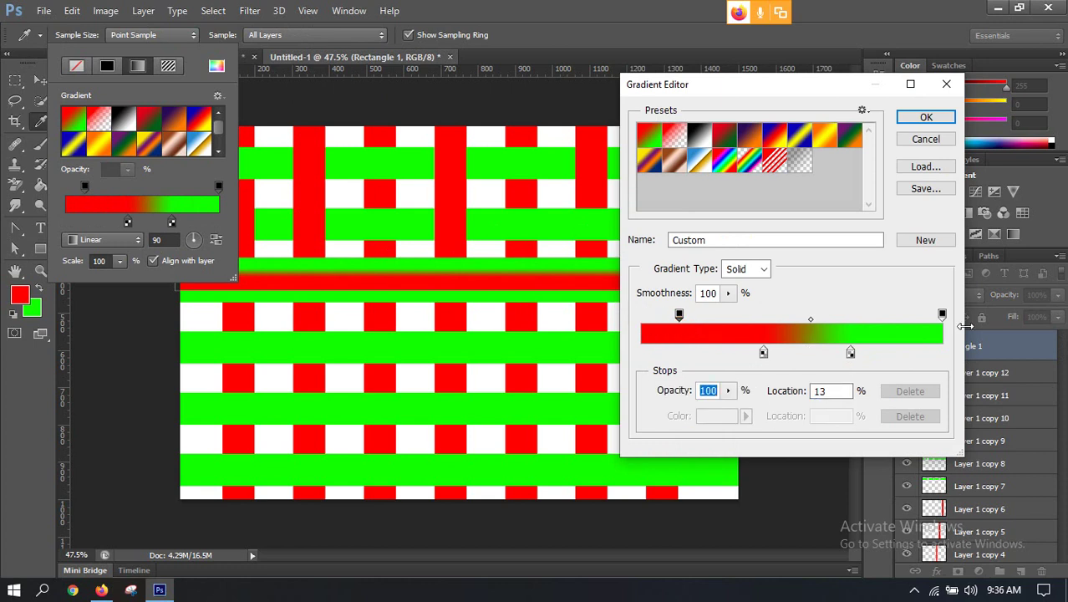
drag(942, 315, 872, 315)
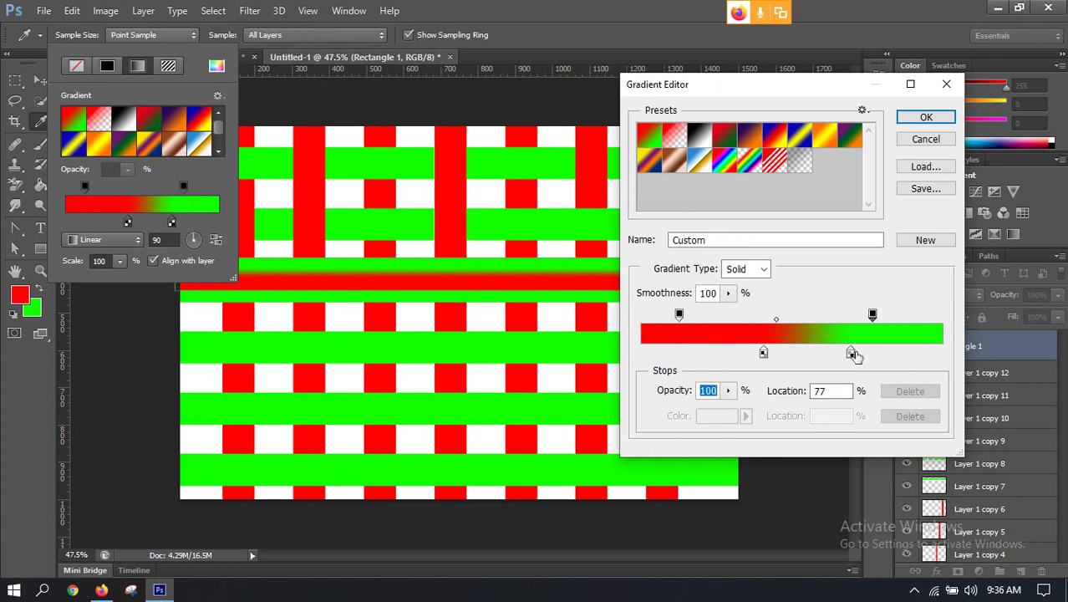
drag(852, 354, 833, 353)
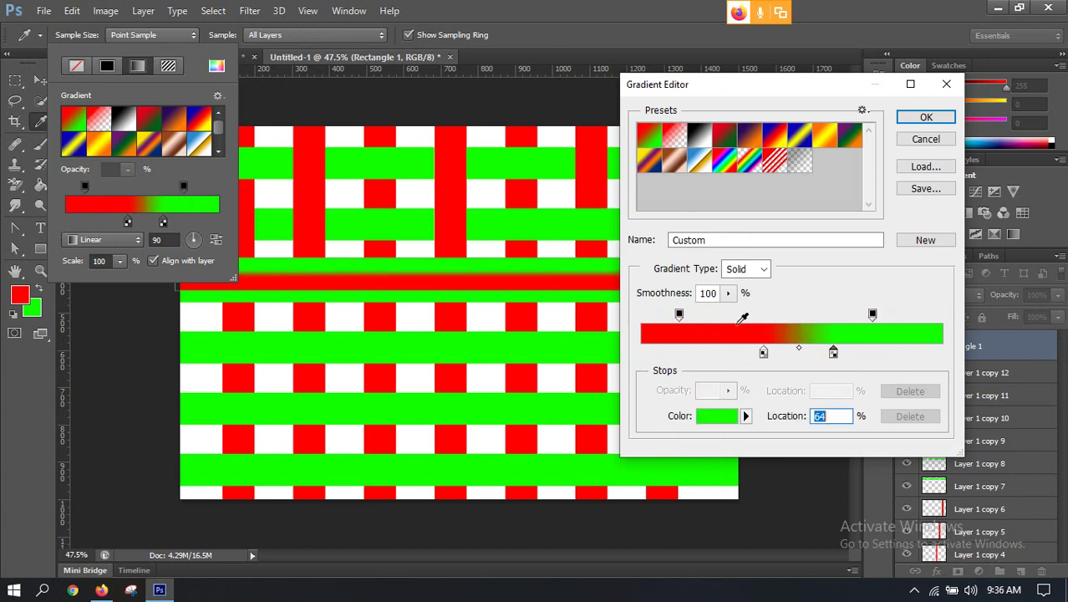
click(924, 118)
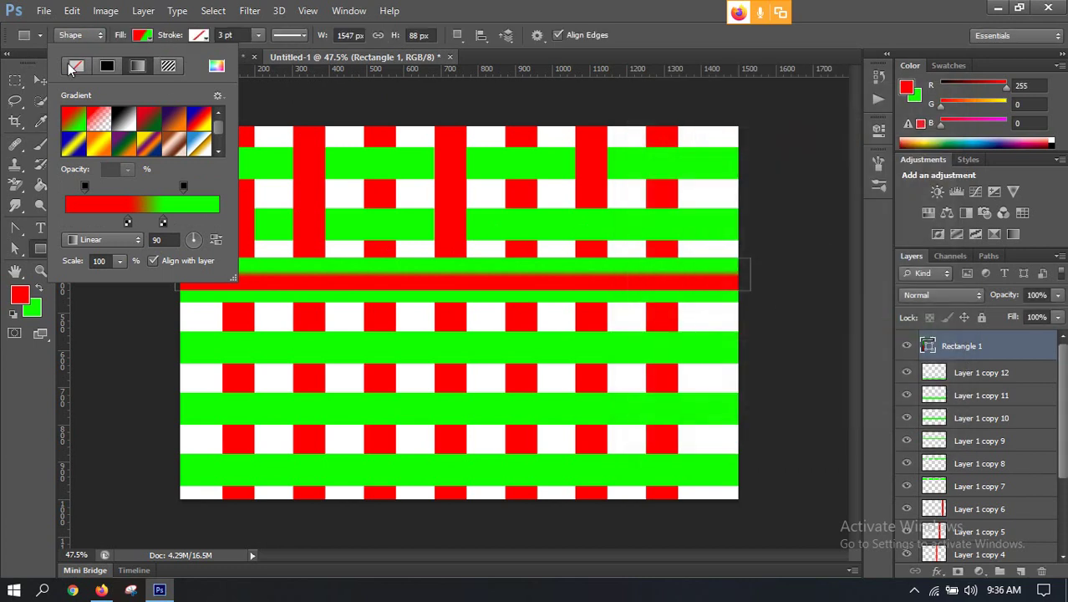
Move the gradient rectangle up so it covers the second green stripe.
click(41, 80)
drag(540, 295, 529, 239)
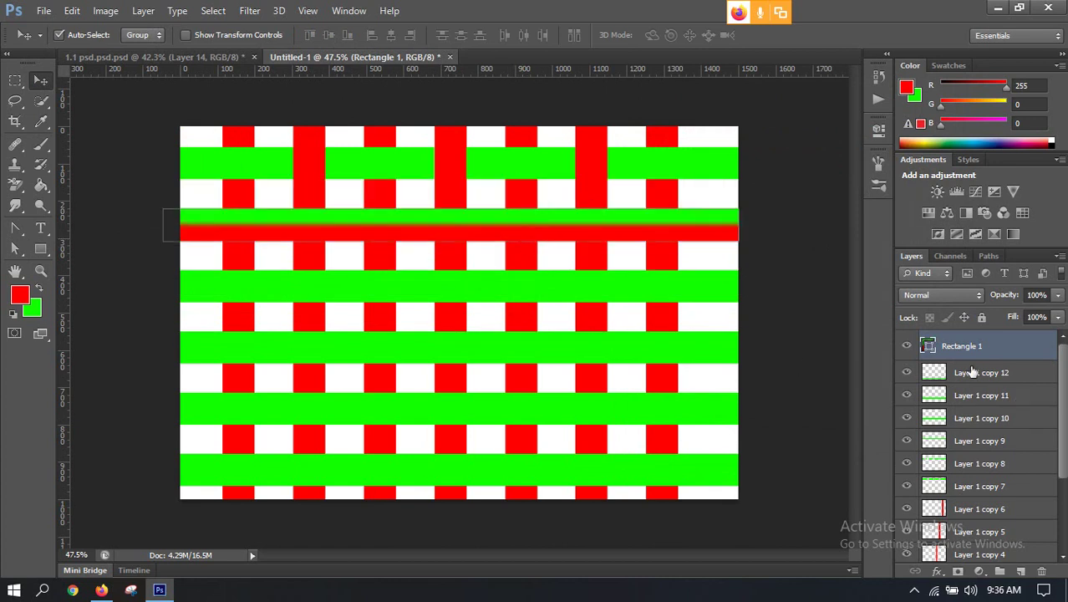
Reopen the rectangle's gradient fill for editing and change its red colour stop to a muted blue-violet.
double_click(928, 345)
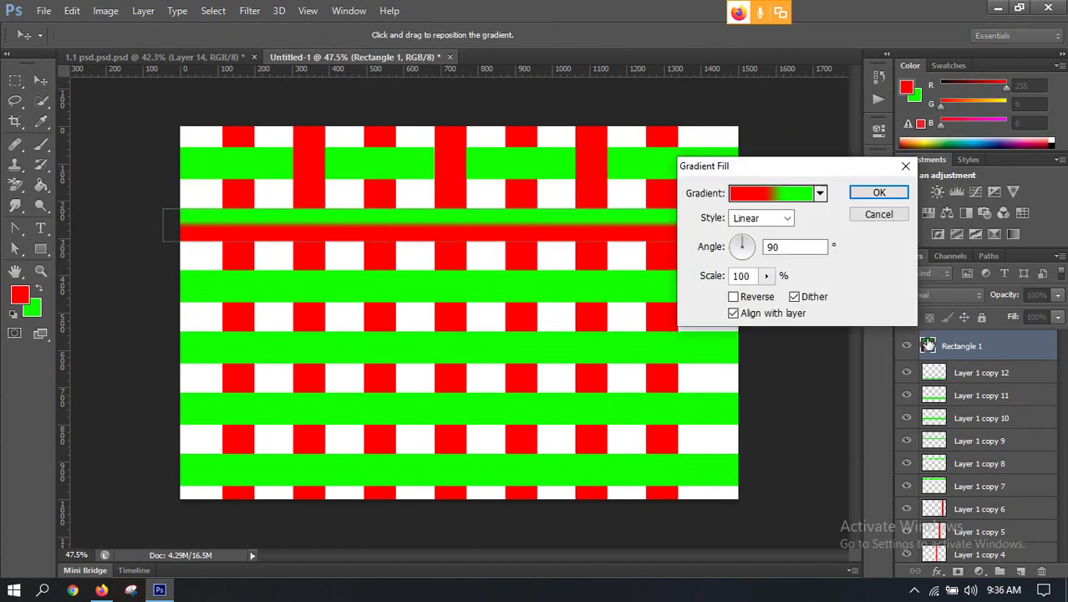
click(778, 193)
click(763, 355)
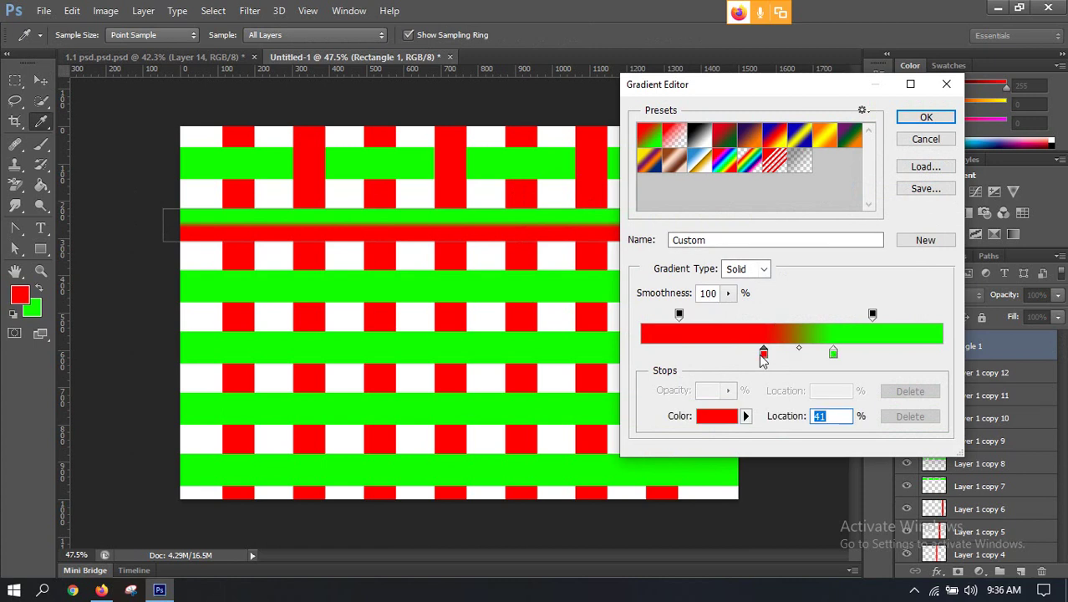
double_click(763, 354)
drag(822, 237, 822, 224)
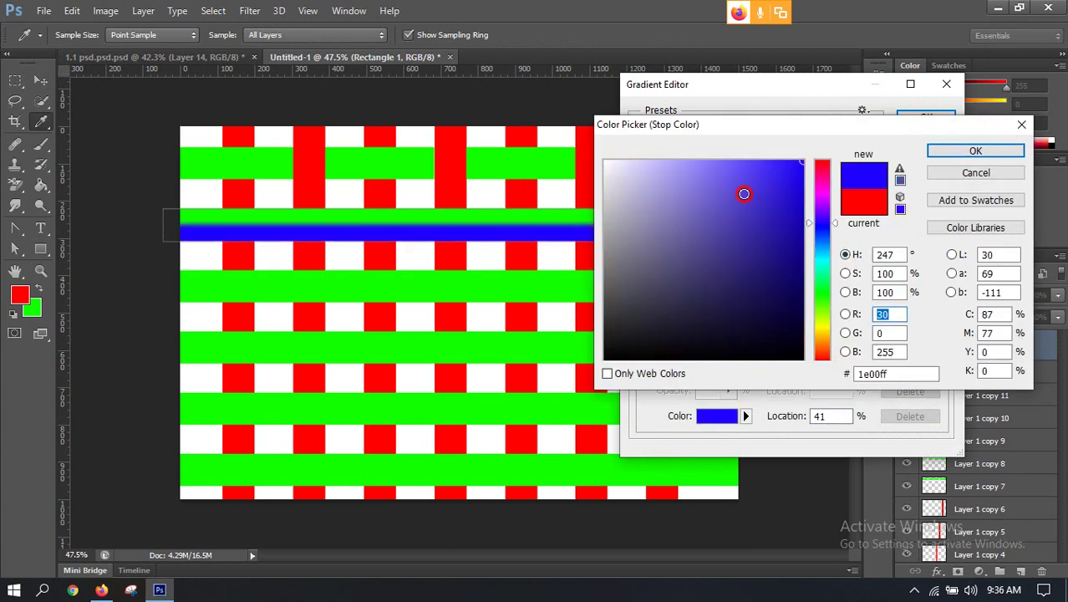
click(744, 194)
click(945, 150)
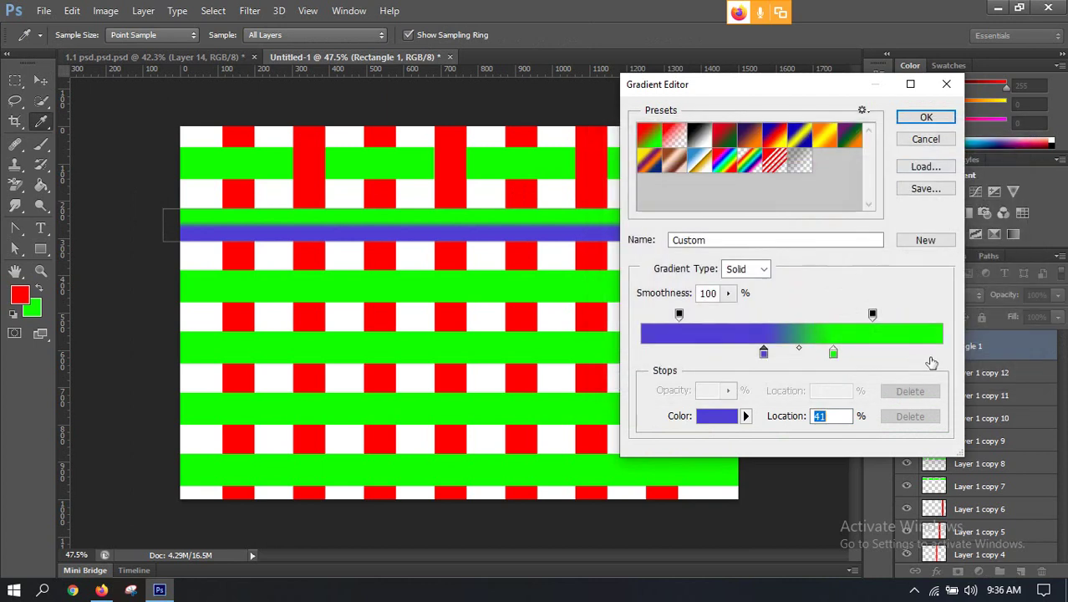
Change the gradient's green colour stop to cyan 00f0ff.
double_click(834, 353)
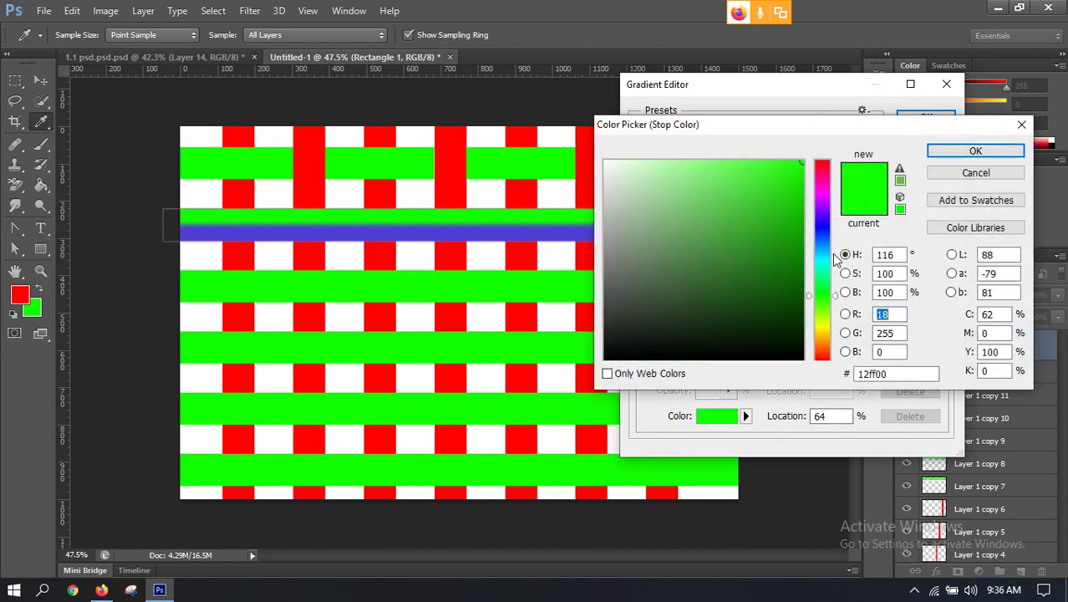
click(818, 258)
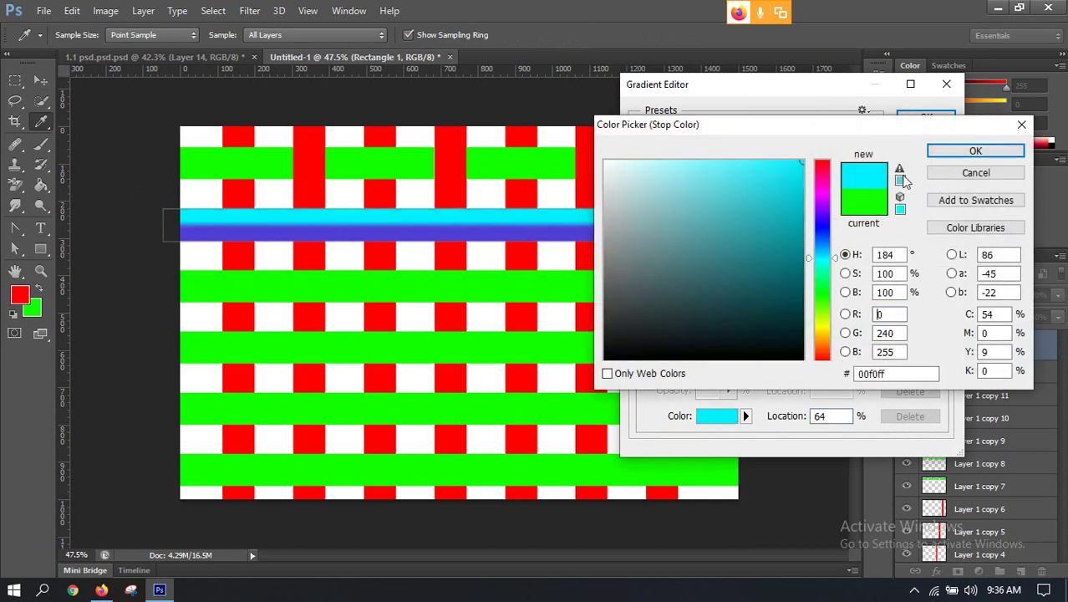
click(938, 152)
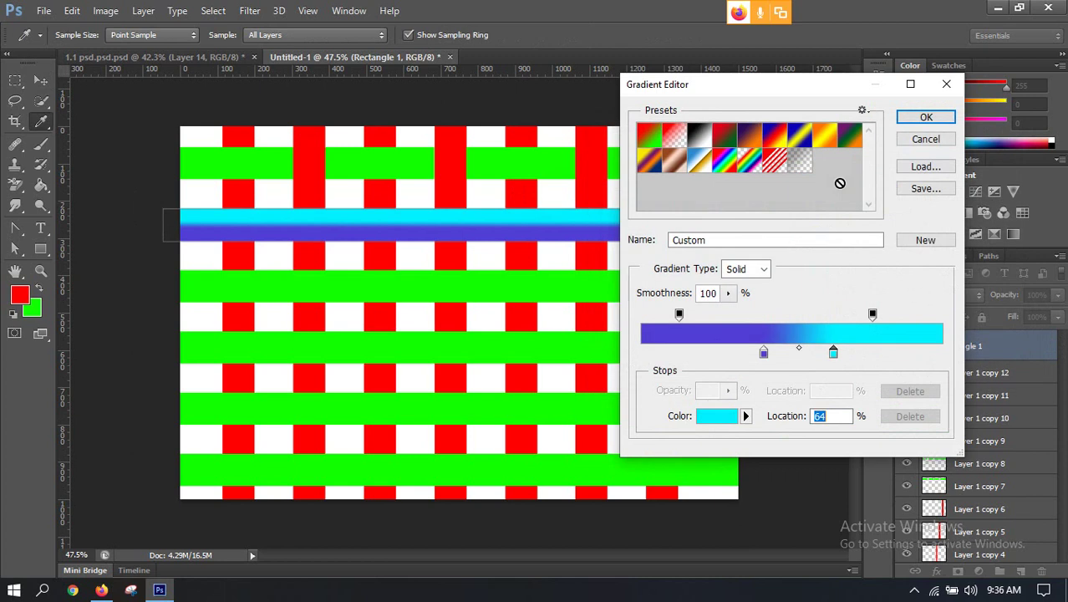
Apply the edited gradient to the rectangle and move it down over the lower half of the third green stripe.
click(928, 117)
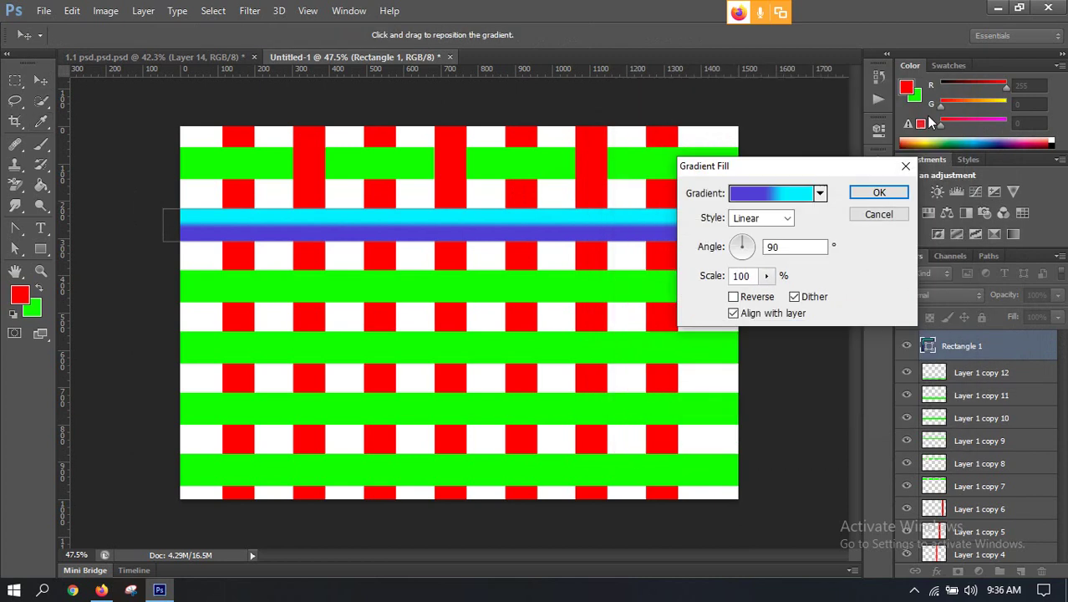
click(878, 194)
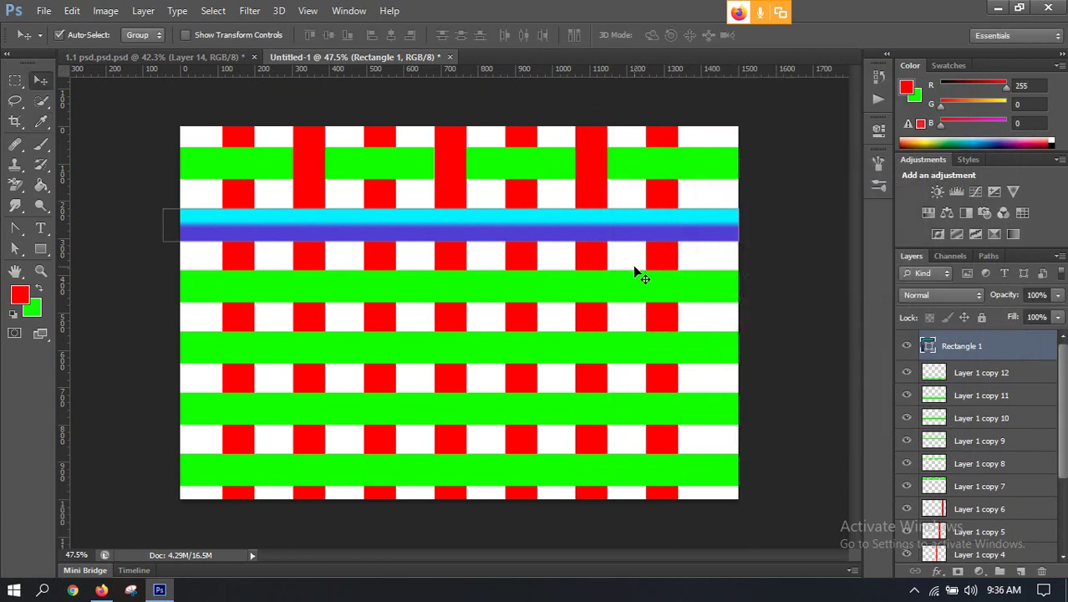
scroll(566, 247, down, 2)
scroll(646, 264, up, 2)
drag(528, 221, 532, 302)
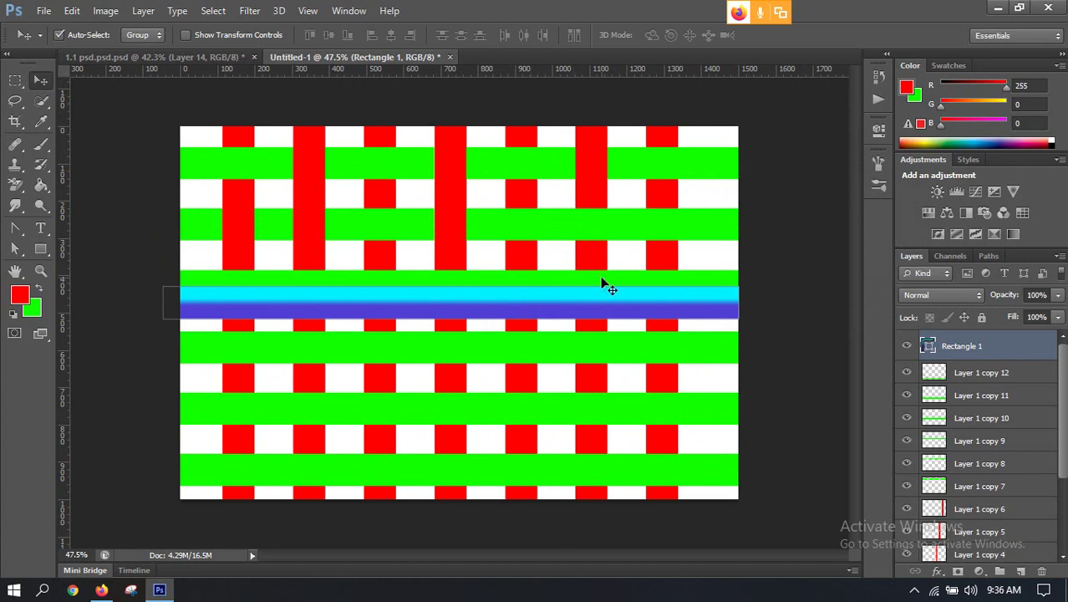
Rasterize the gradient rectangle's layer and move it back up over the second green stripe.
right_click(994, 347)
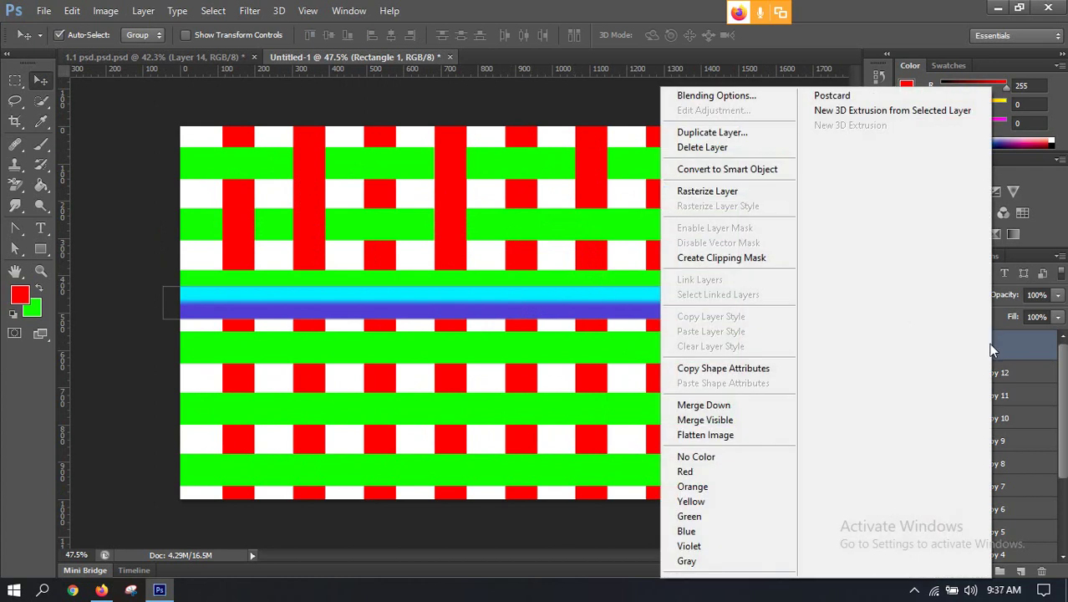
click(1028, 346)
right_click(1026, 347)
click(746, 198)
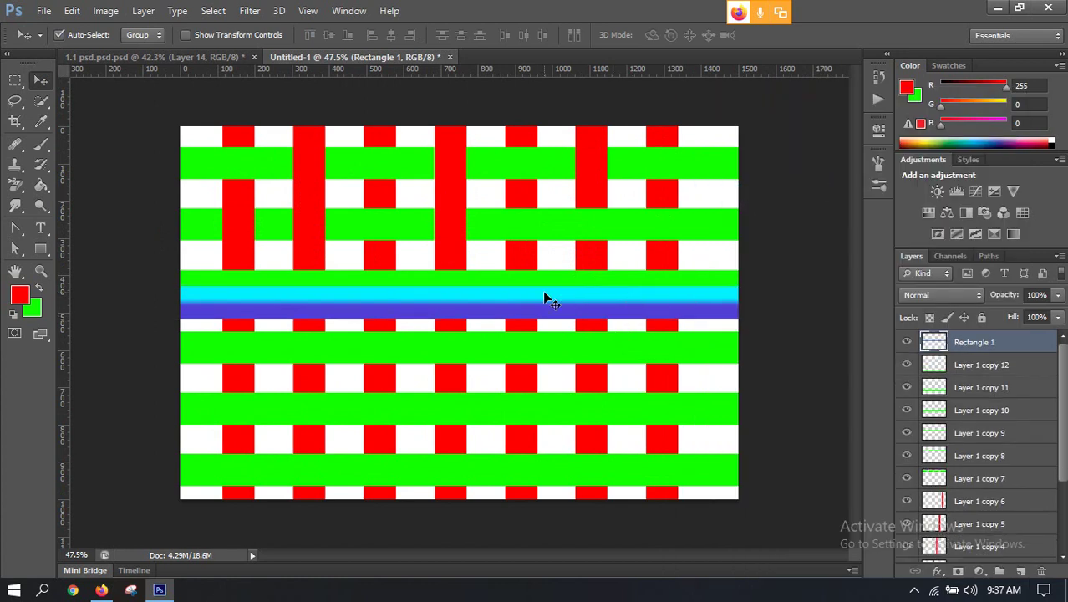
drag(537, 318, 546, 241)
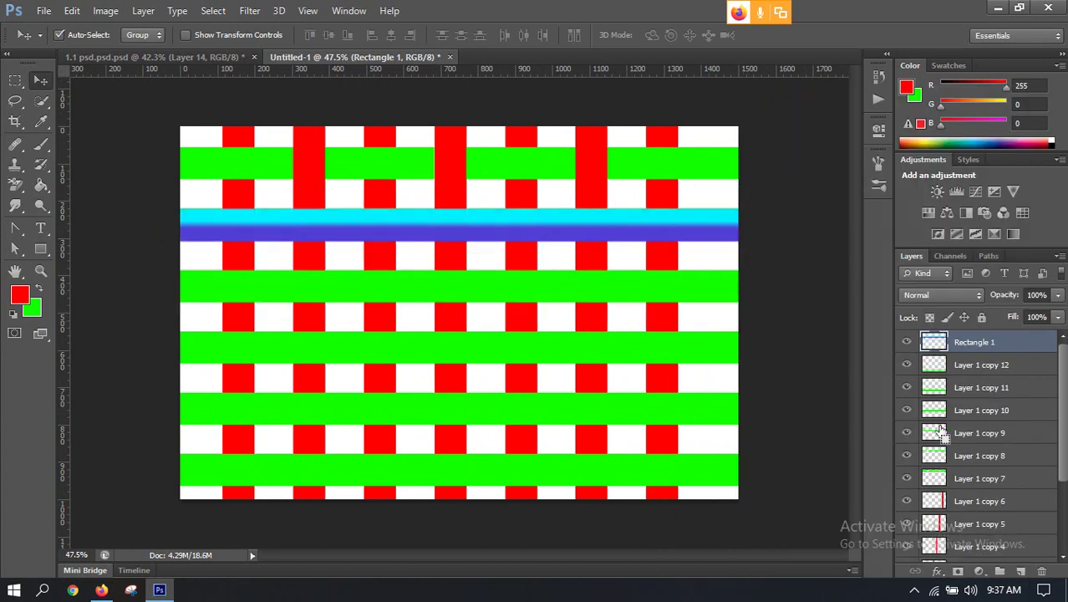
Cut the crossing with the fifth red stripe out of the gradient rectangle, using that red stripe's outline as the selection.
click(525, 258)
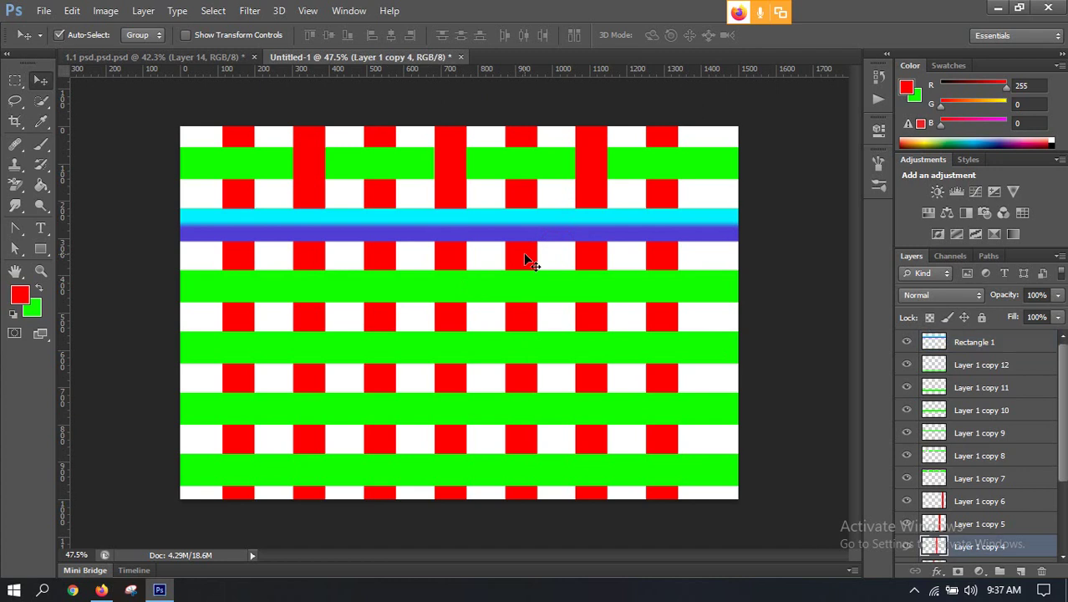
ctrl+click(933, 547)
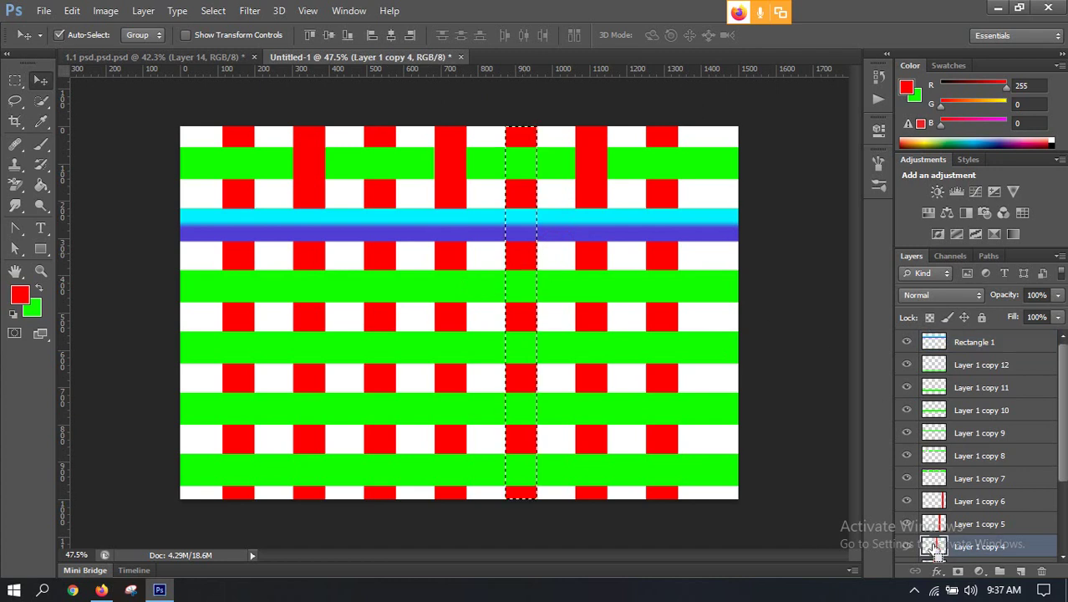
click(571, 237)
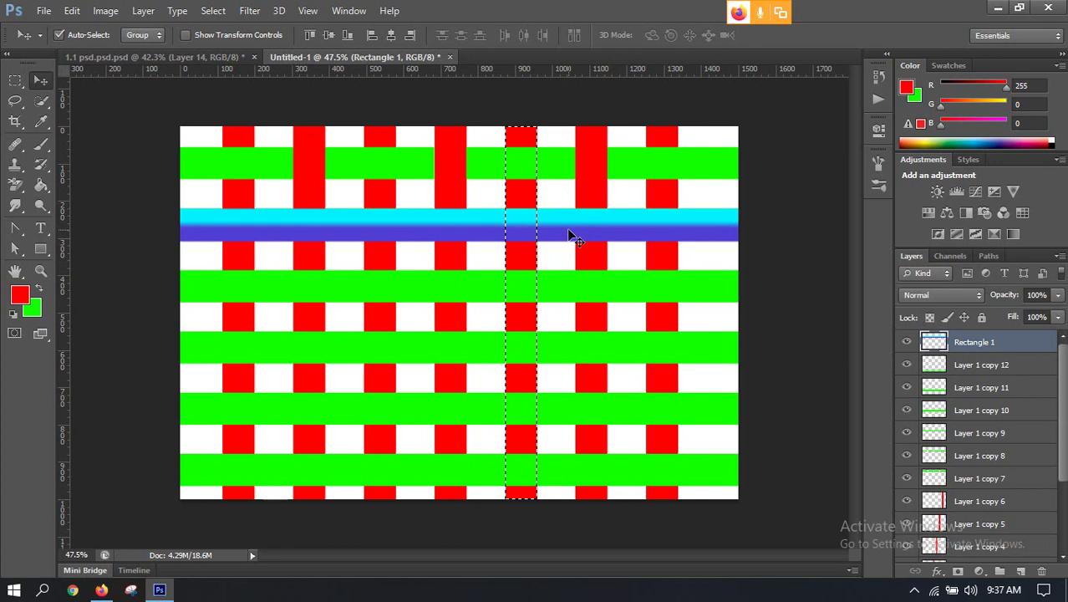
key(Delete)
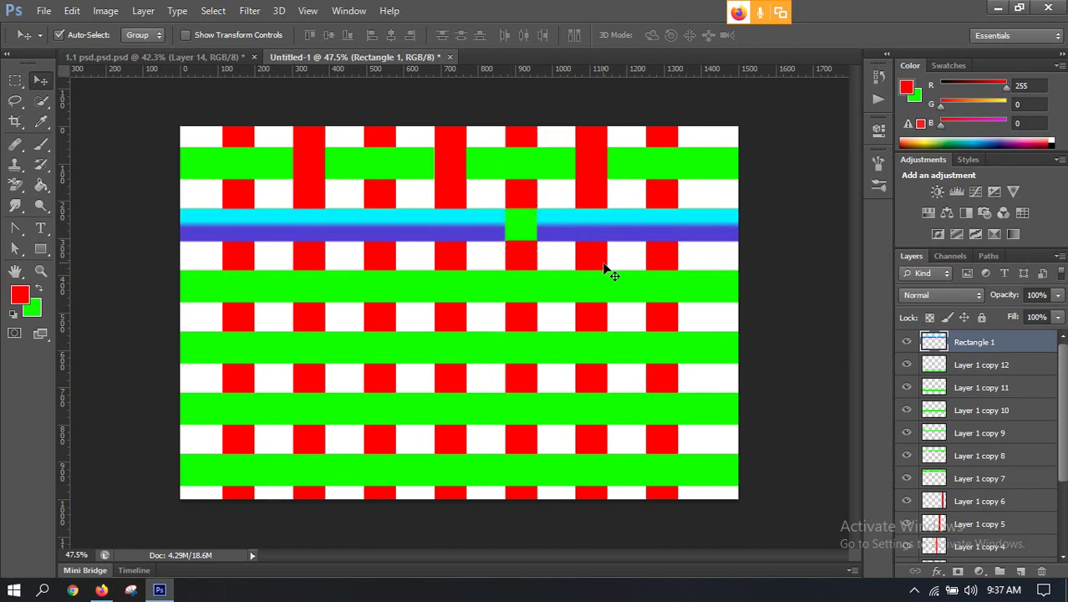
Move the cut gradient rectangle up off the second green stripe and delete its layer.
drag(577, 231, 565, 199)
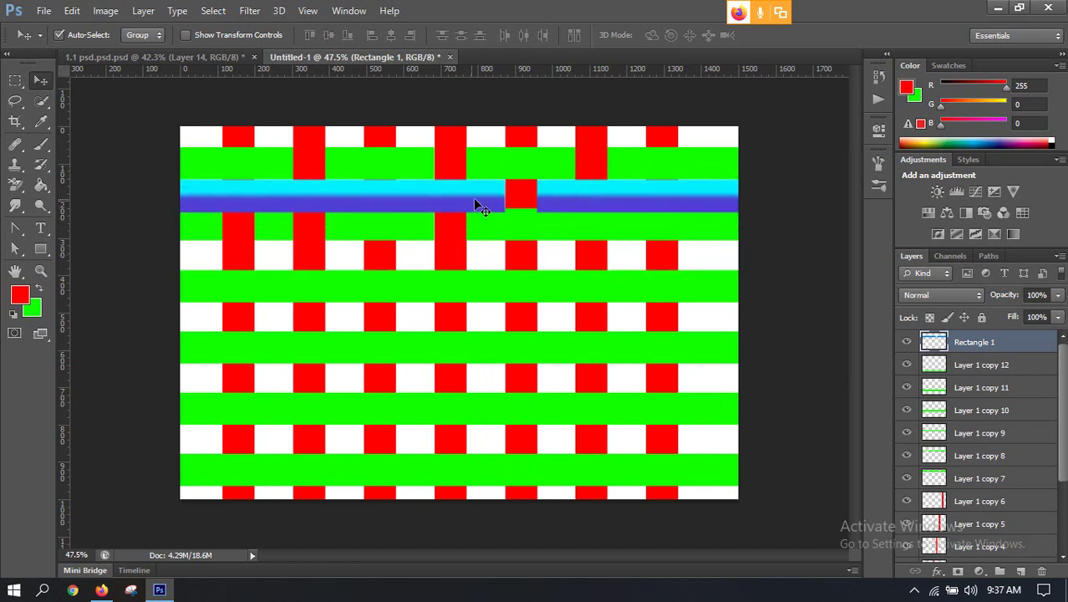
key(Delete)
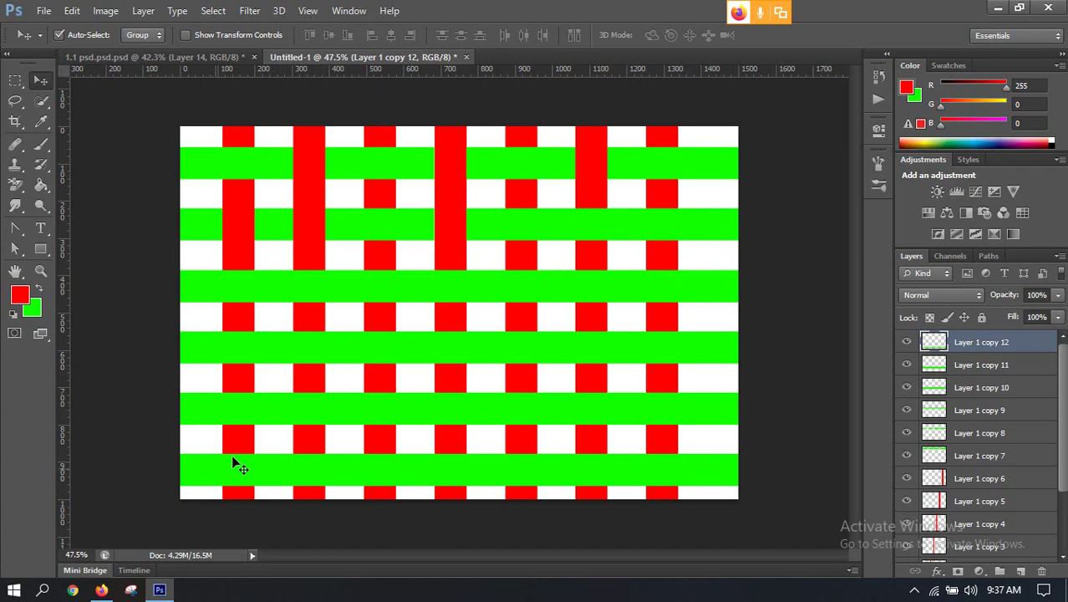
Switch to Firefox, examine the pati design image results and the Patee Design preview with its related images, and return to Photoshop.
click(102, 589)
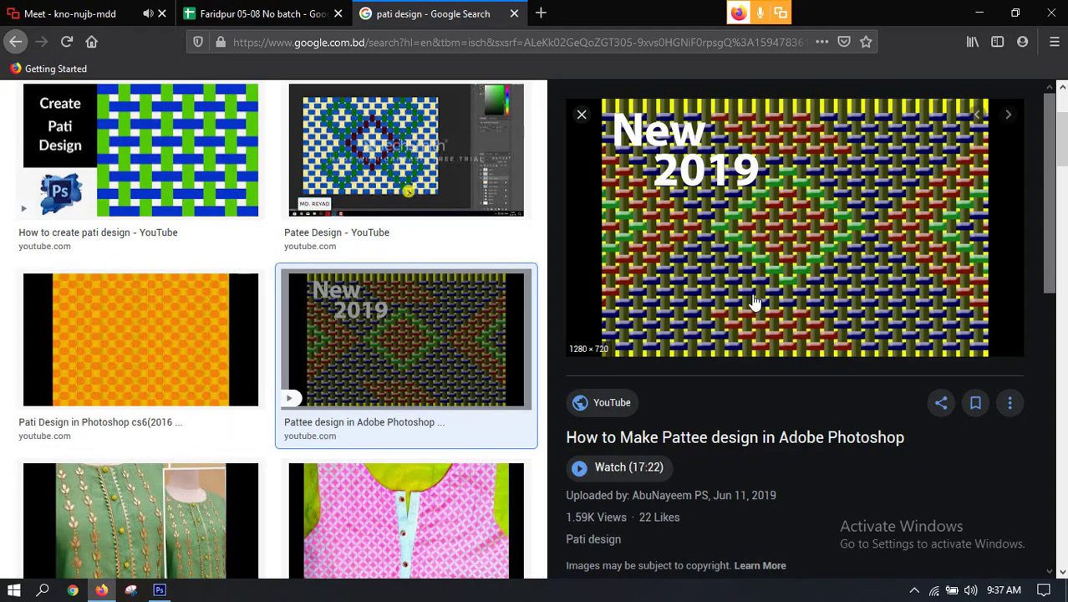
scroll(211, 230, up, 1)
scroll(212, 230, up, 3)
scroll(286, 258, down, 3)
scroll(286, 257, up, 3)
click(361, 301)
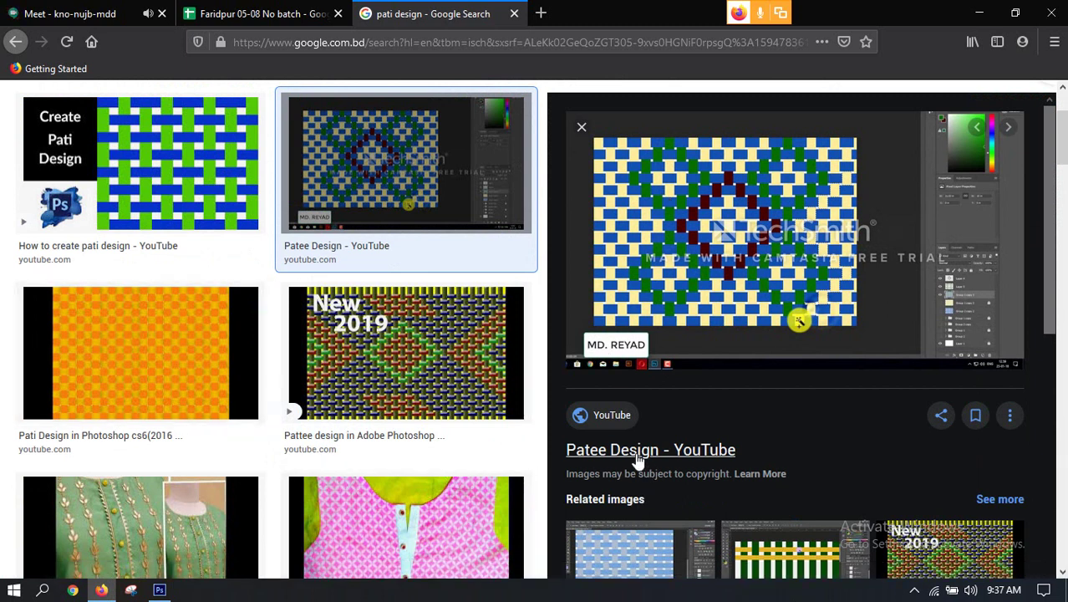
scroll(671, 234, down, 2)
scroll(671, 234, down, 2)
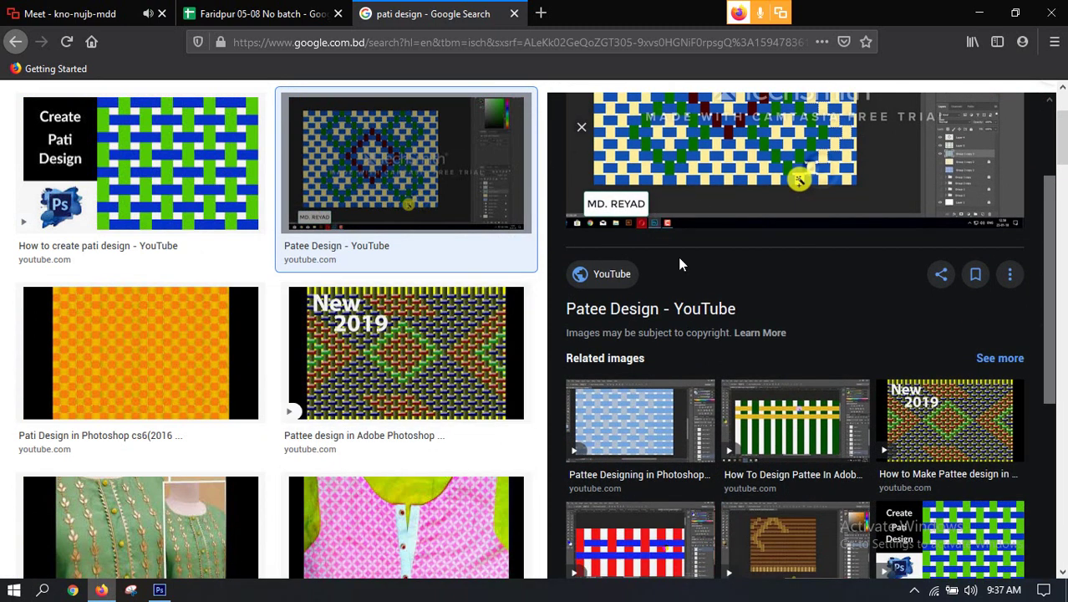
scroll(699, 213, up, 2)
click(159, 590)
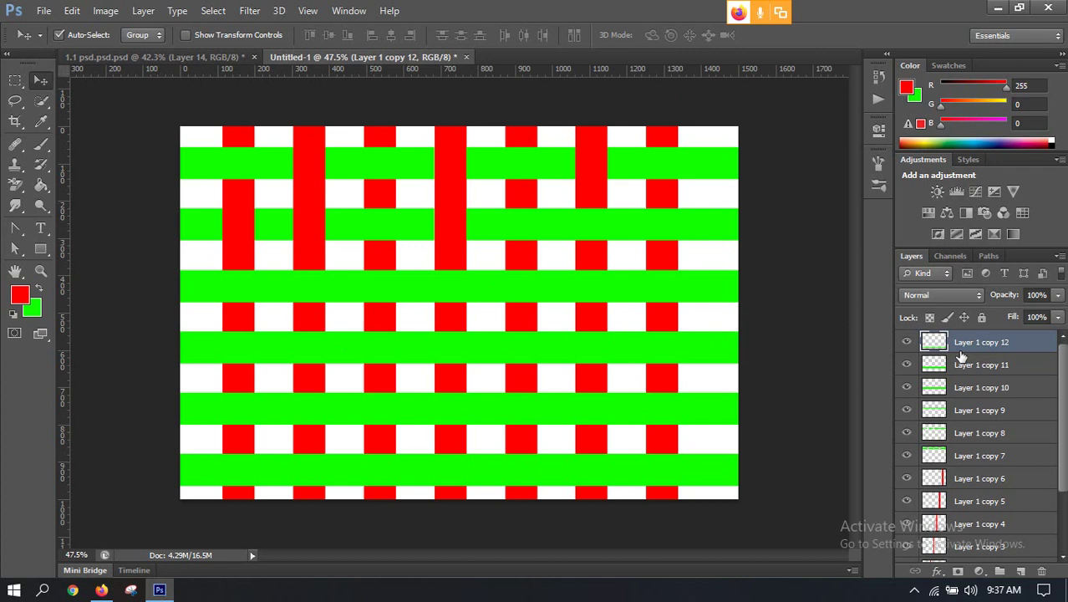
Group all the red and green stripe layers above the background.
scroll(963, 364, down, 3)
shift+click(967, 528)
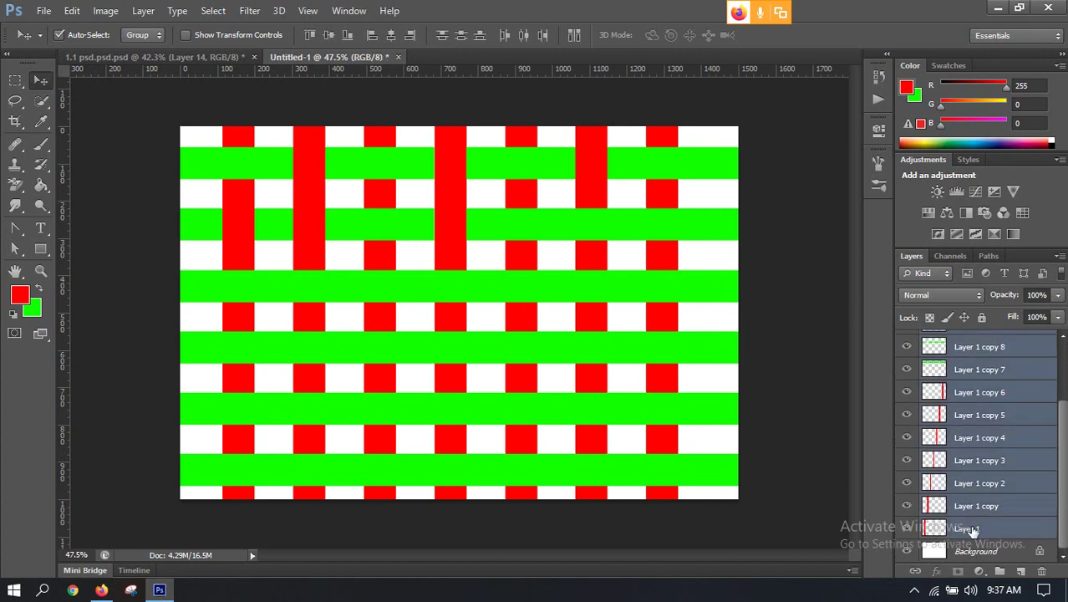
click(999, 570)
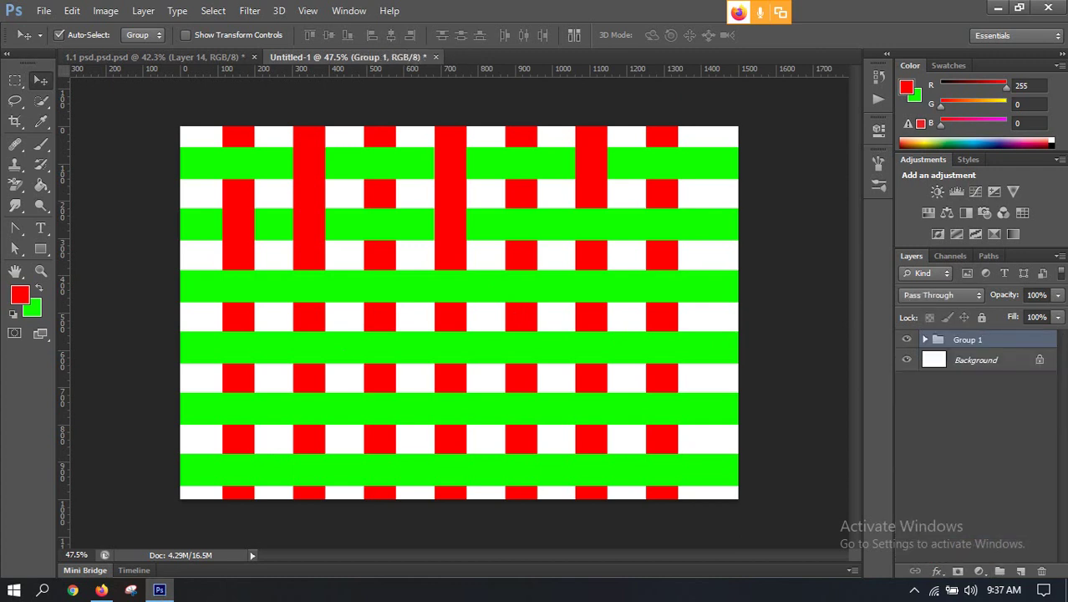
Add a drop shadow with a size of 18 px to the stripe group.
right_click(988, 339)
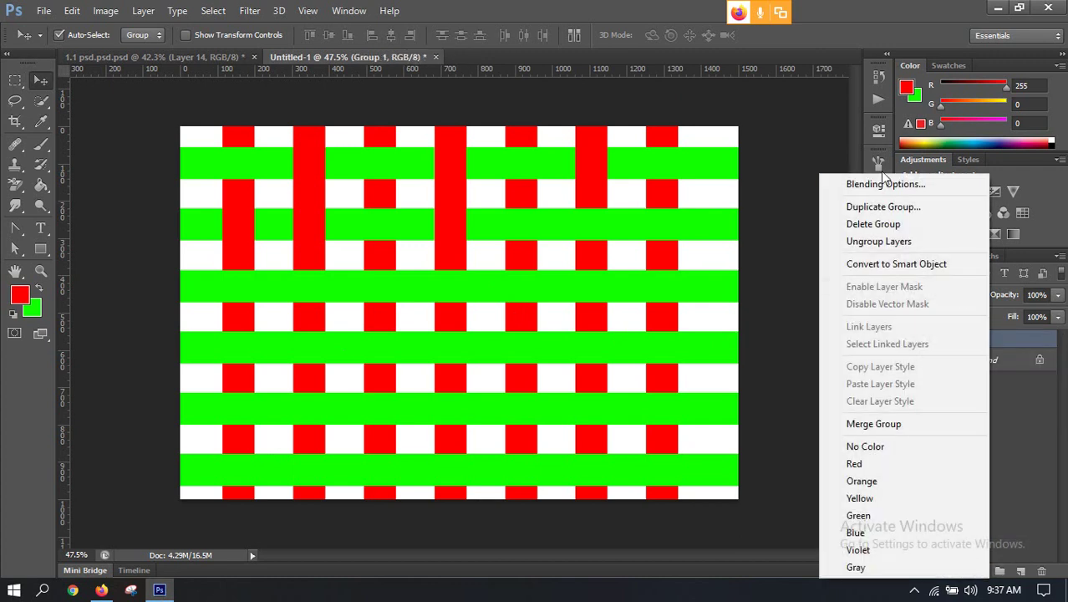
click(872, 186)
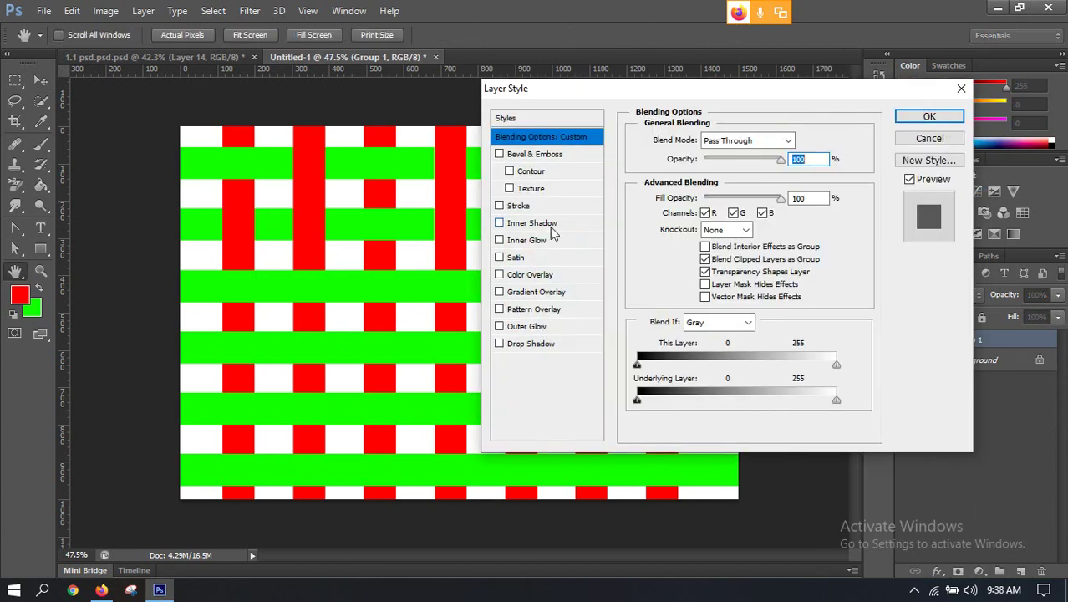
drag(572, 91, 661, 85)
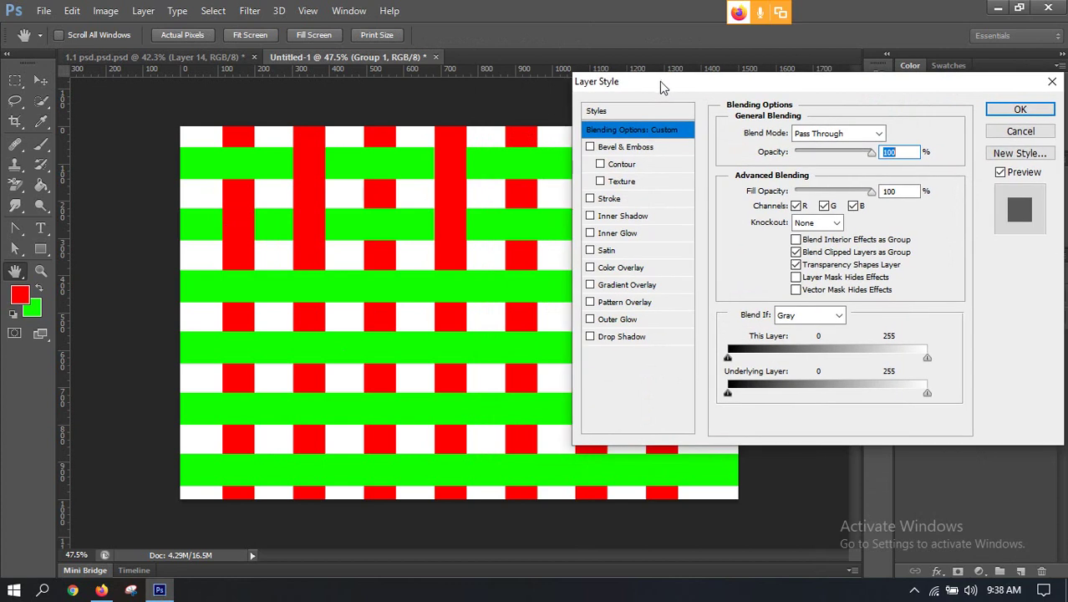
click(620, 338)
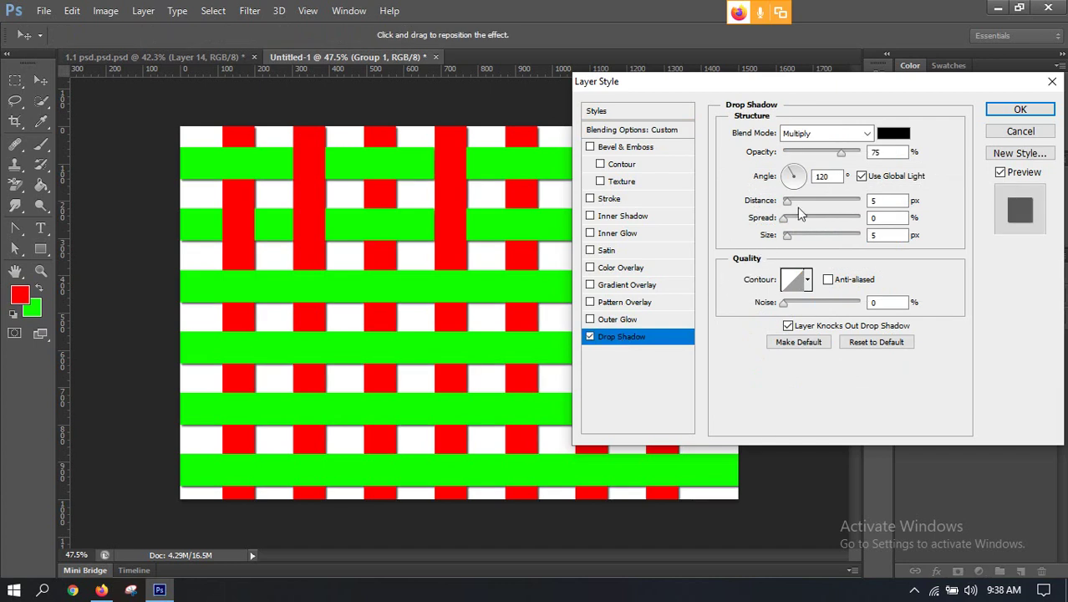
drag(791, 237, 795, 237)
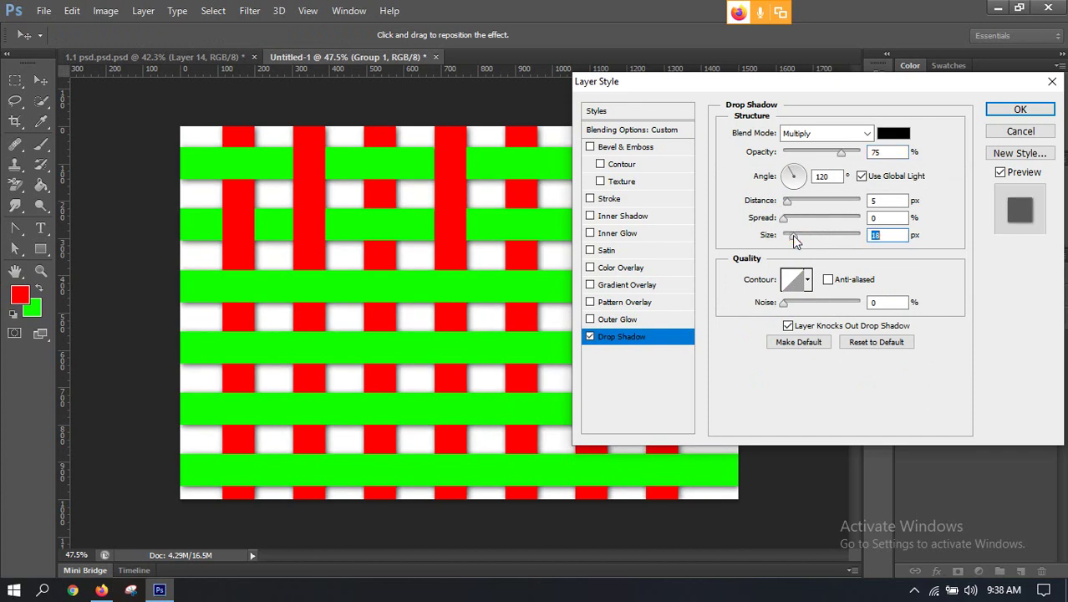
click(1010, 112)
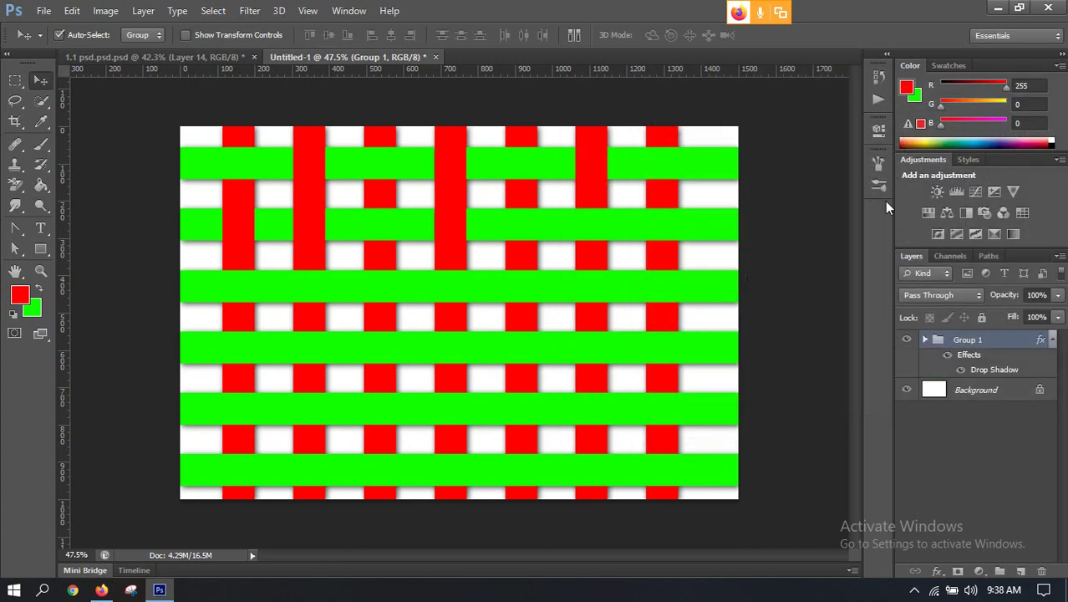
click(966, 388)
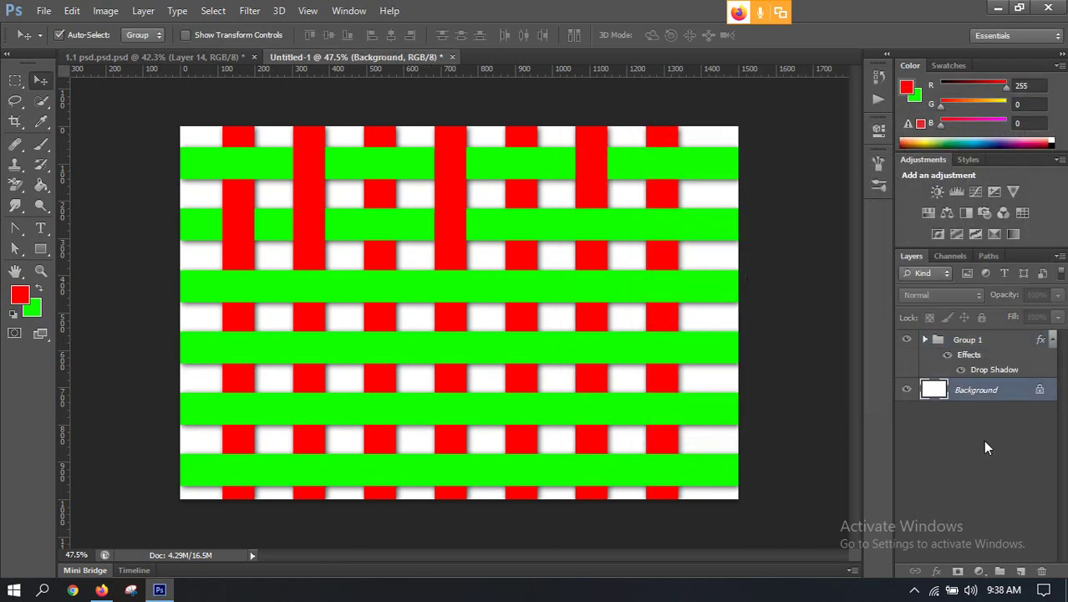
click(979, 572)
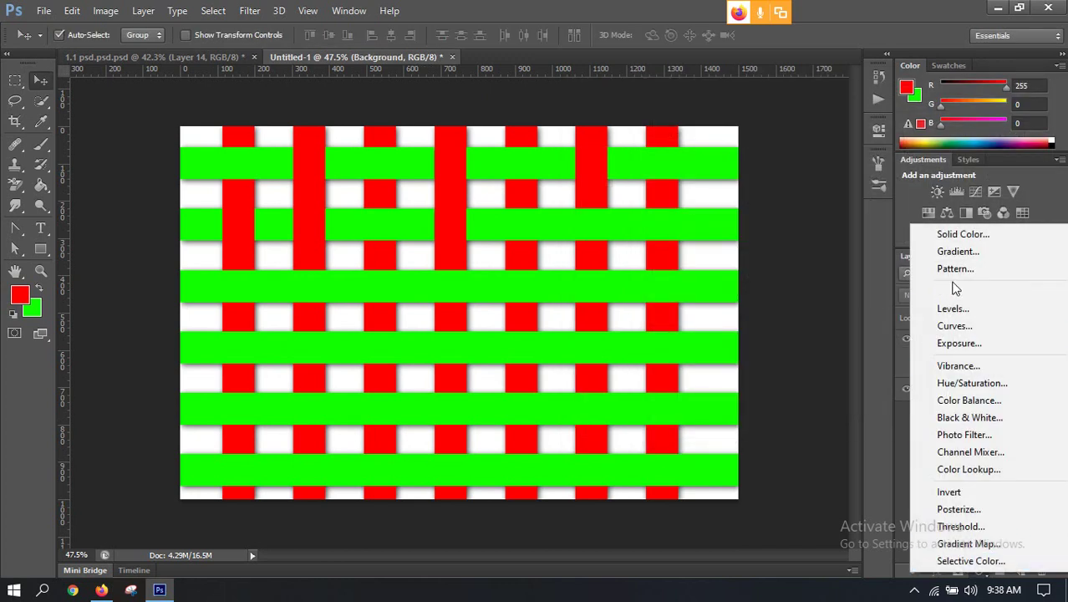
click(952, 235)
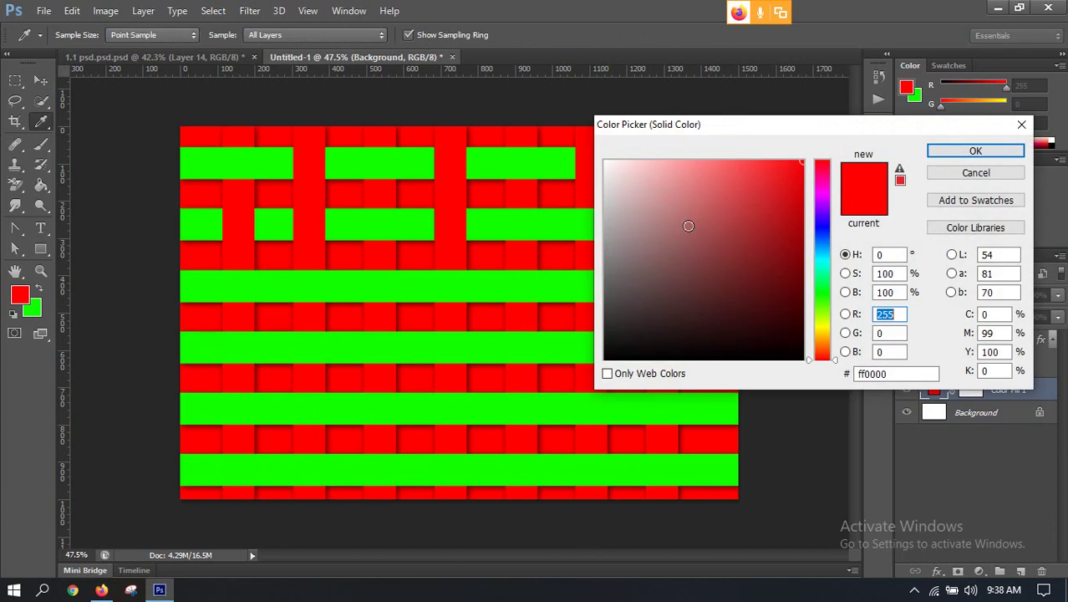
click(710, 224)
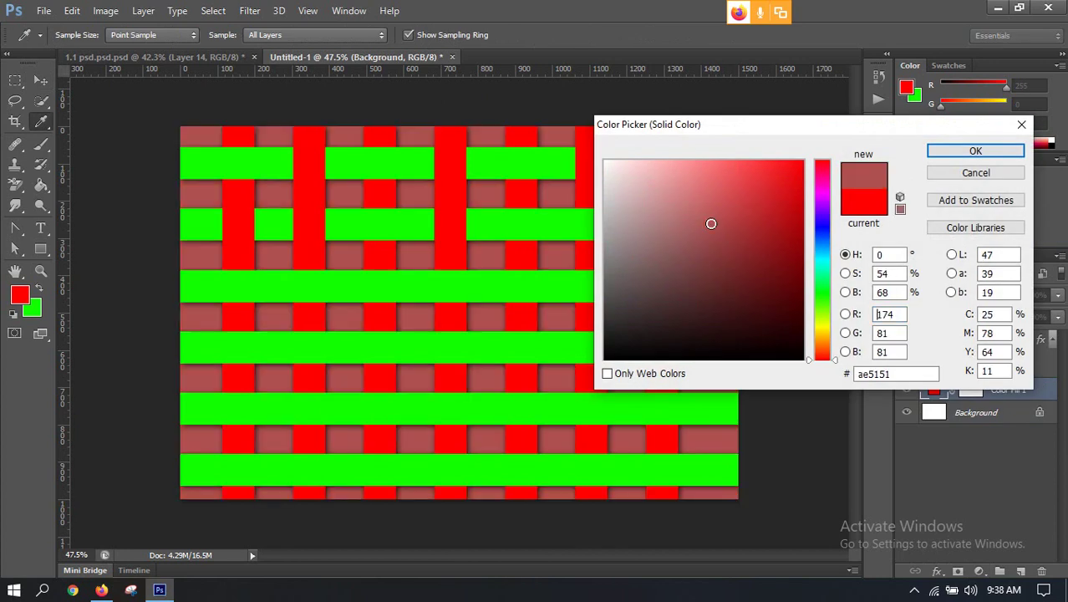
drag(713, 220, 723, 210)
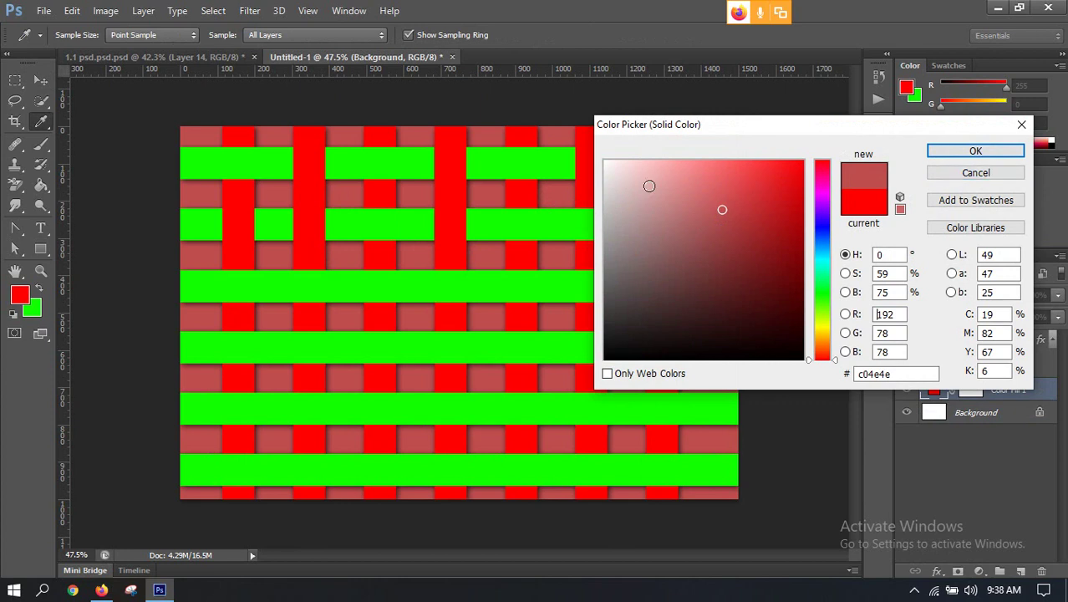
click(818, 248)
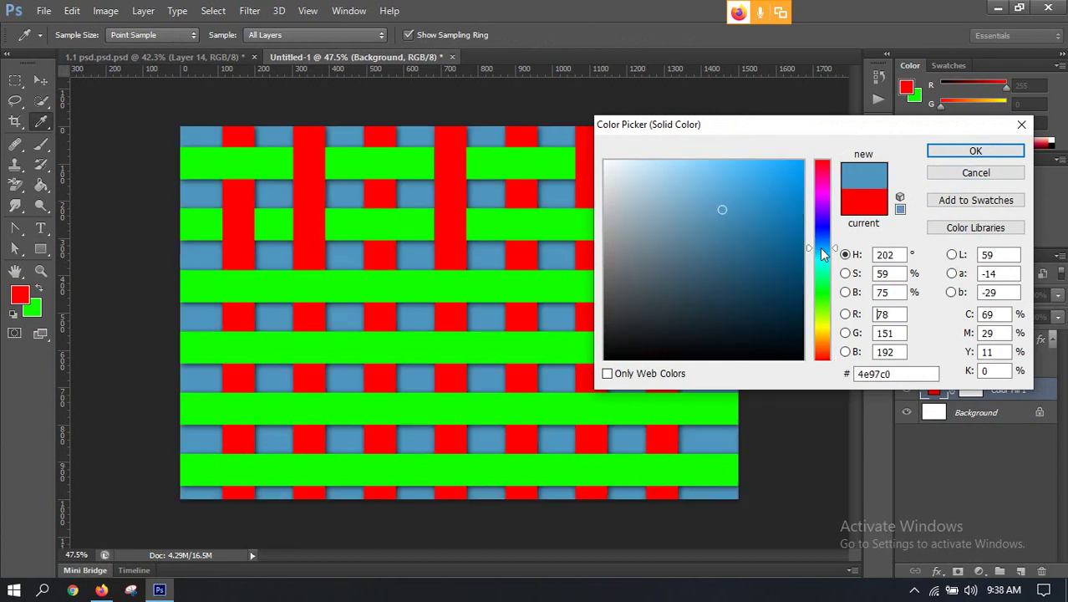
click(1022, 125)
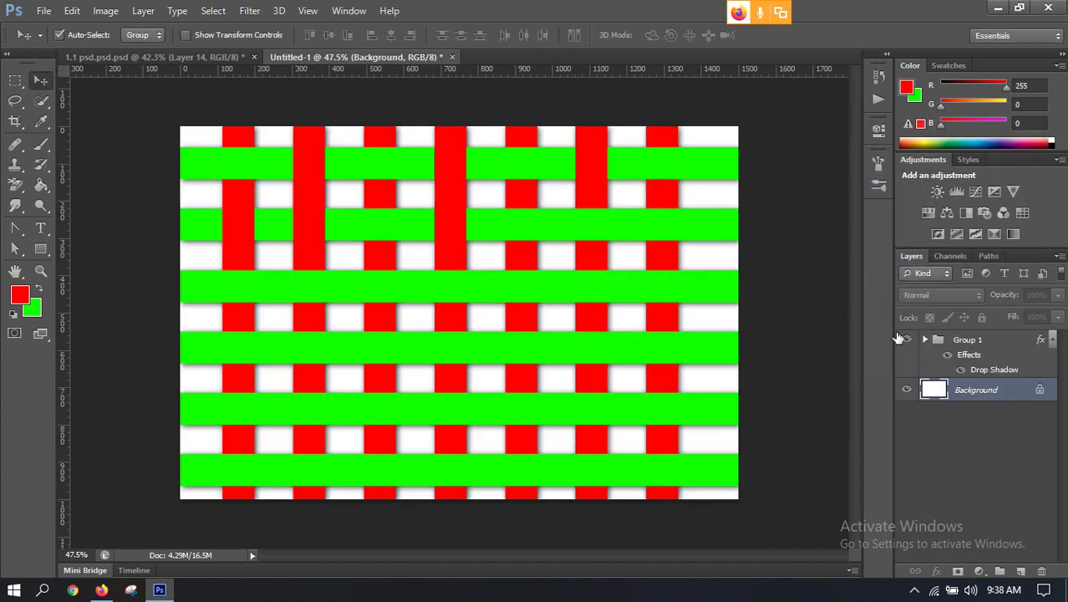
Ungroup the stripe layers, discarding the group's drop shadow, and select only the topmost stripe layer.
click(936, 341)
key(ctrl+shift+g)
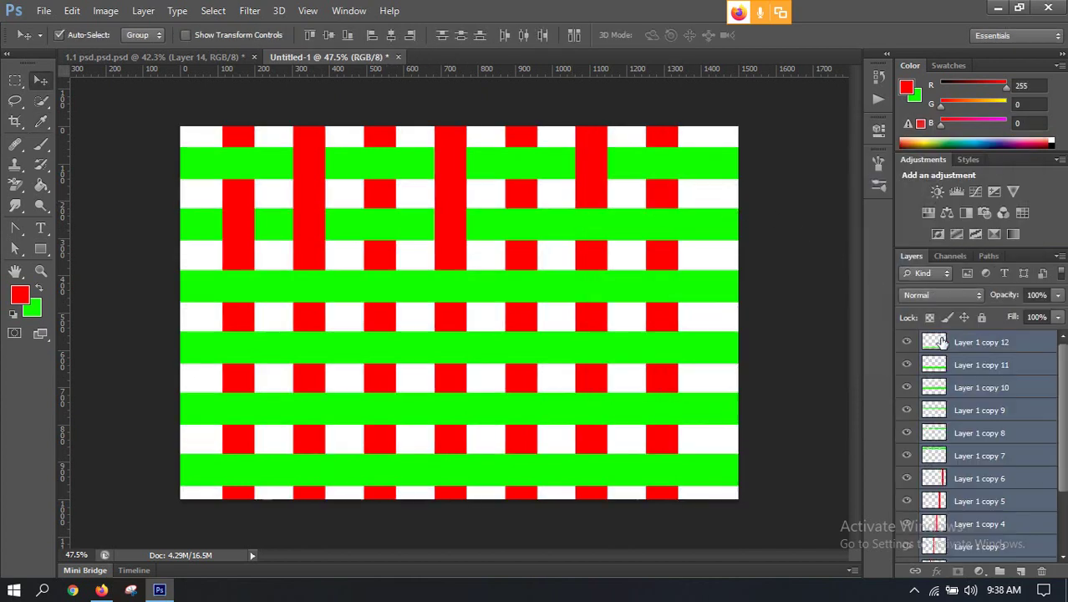
click(933, 345)
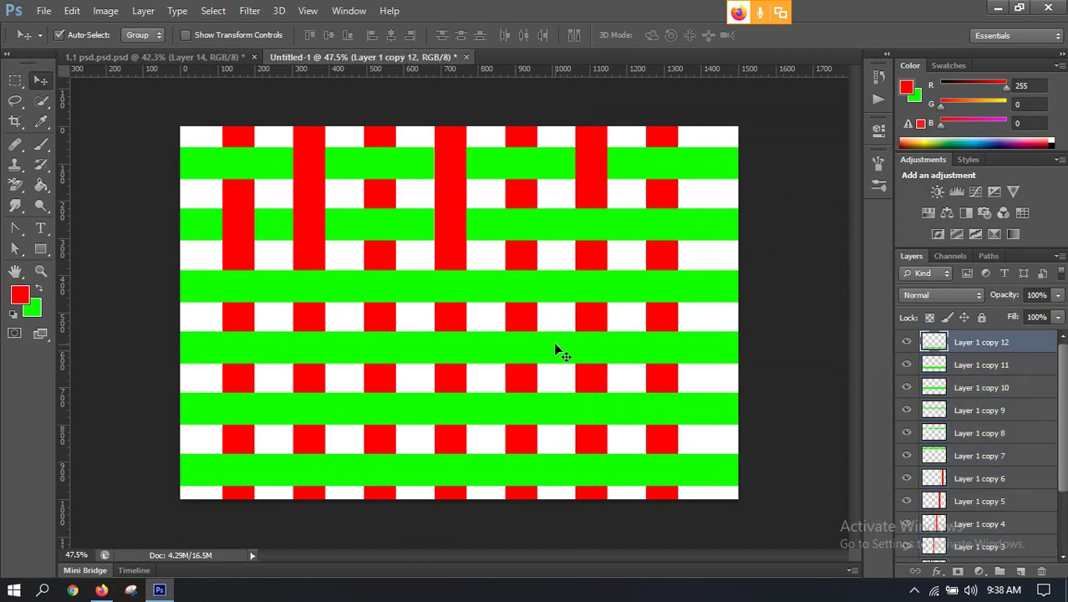
Cut the third red stripe's outline out of the second, fourth and sixth green stripes so the red passes over them, and deselect.
click(520, 323)
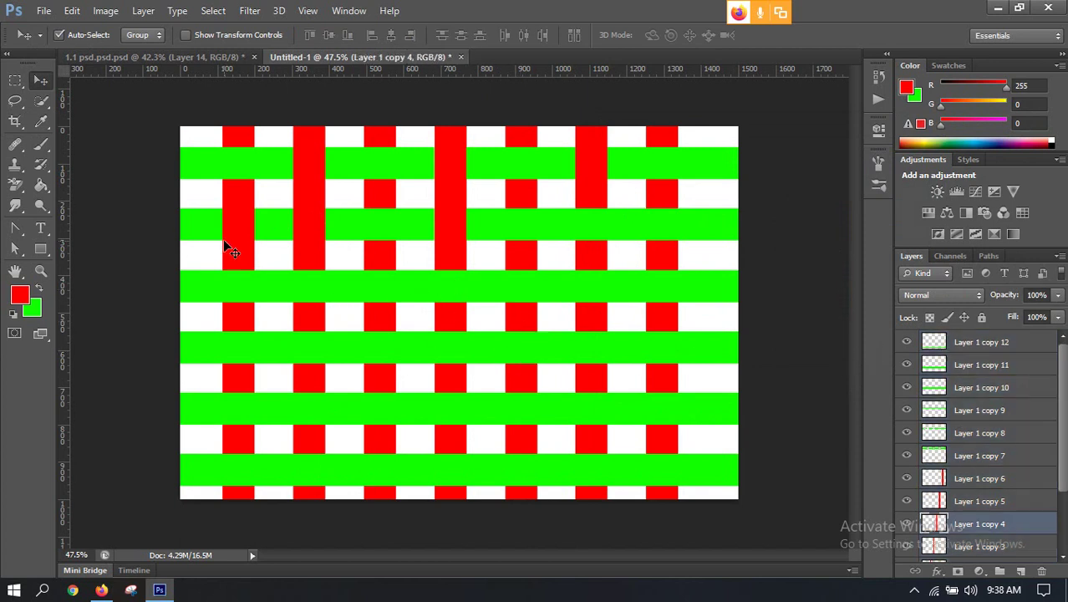
click(377, 198)
ctrl+click(934, 551)
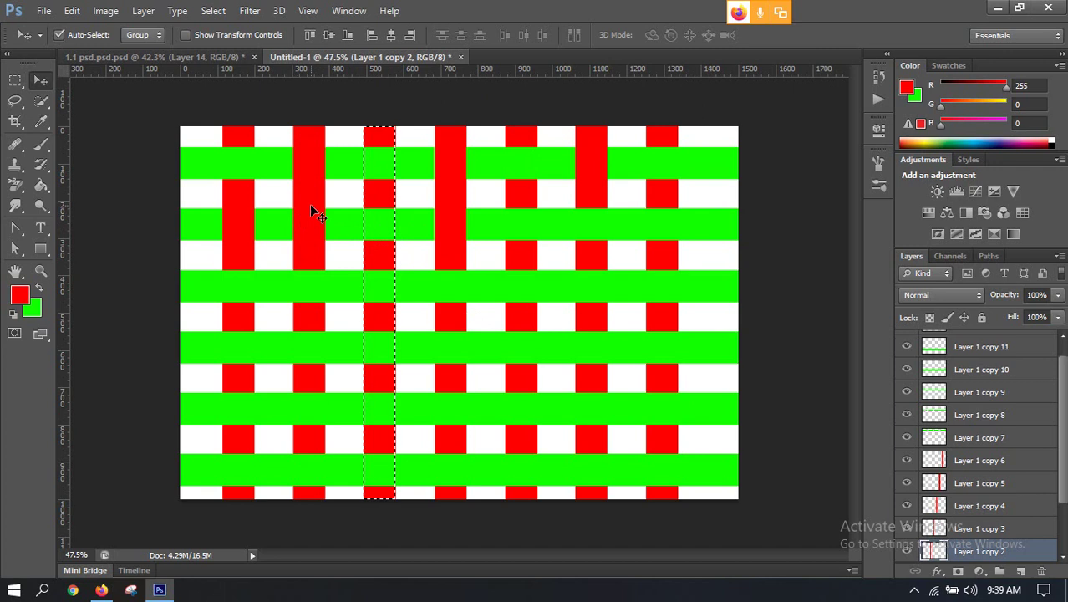
click(381, 232)
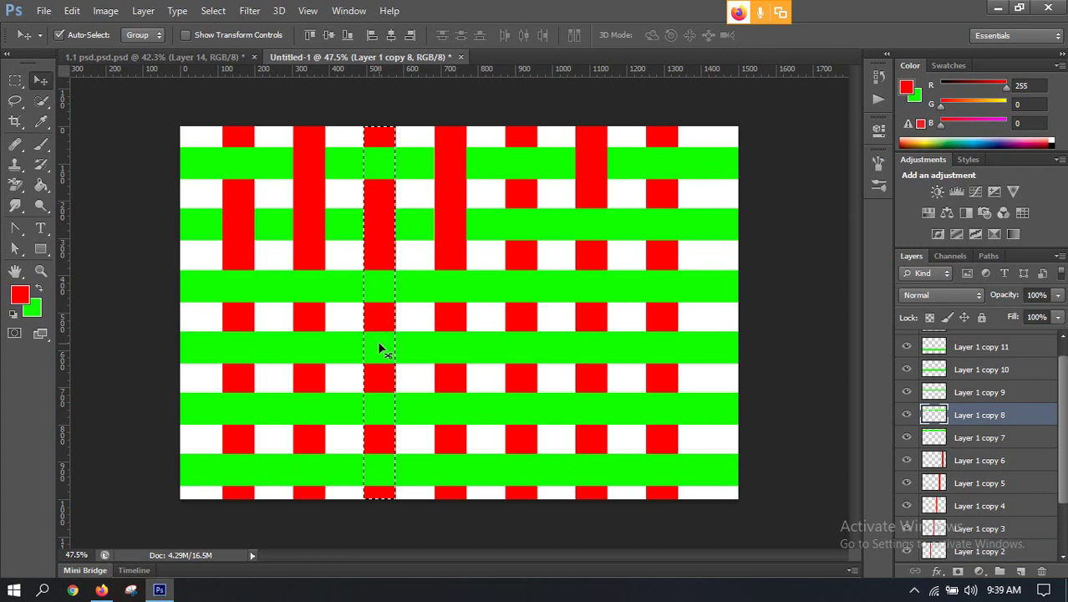
click(415, 348)
key(Delete)
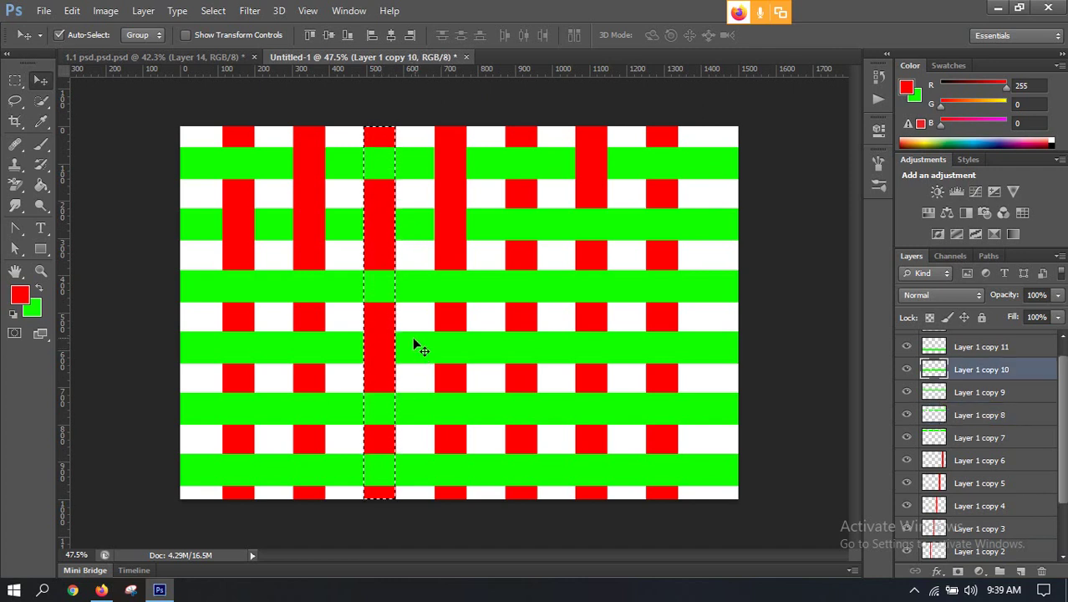
click(402, 463)
key(Delete)
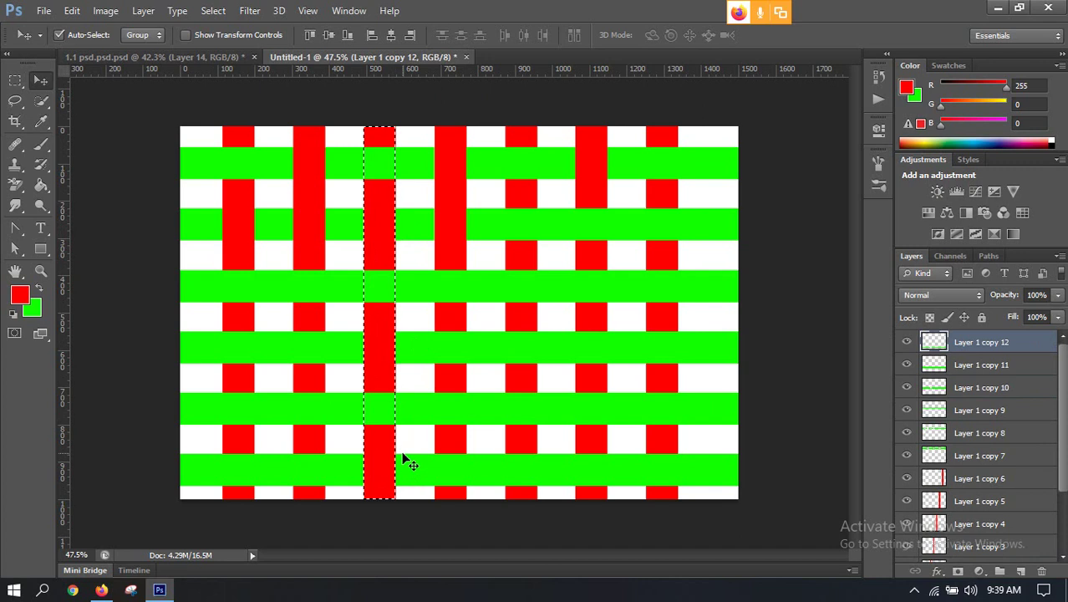
key(ctrl+d)
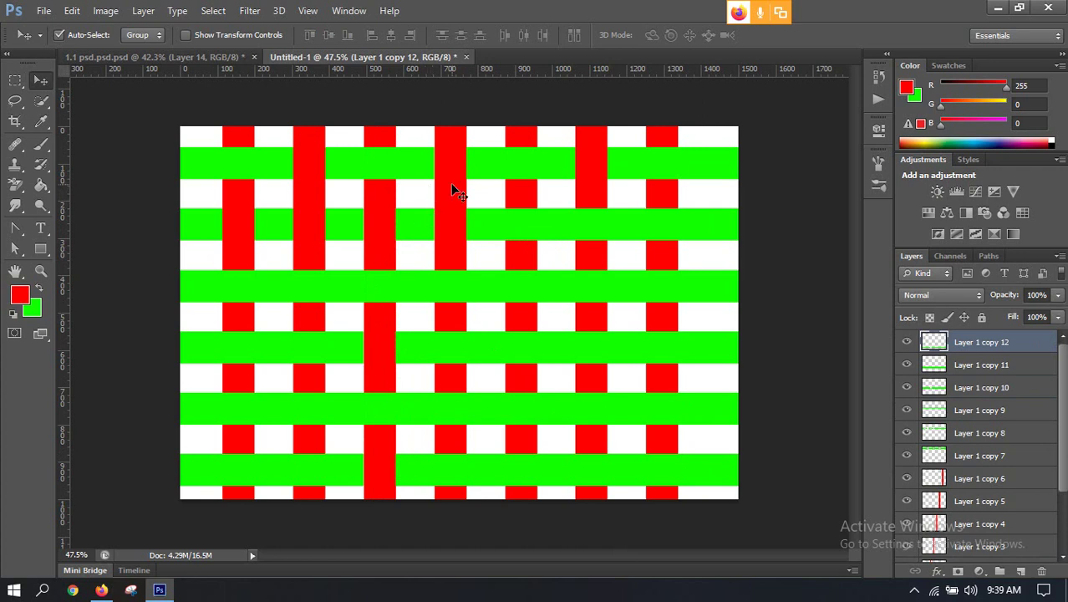
Cut the sixth red stripe's outline out of the third and fifth green stripes, and deselect.
click(595, 192)
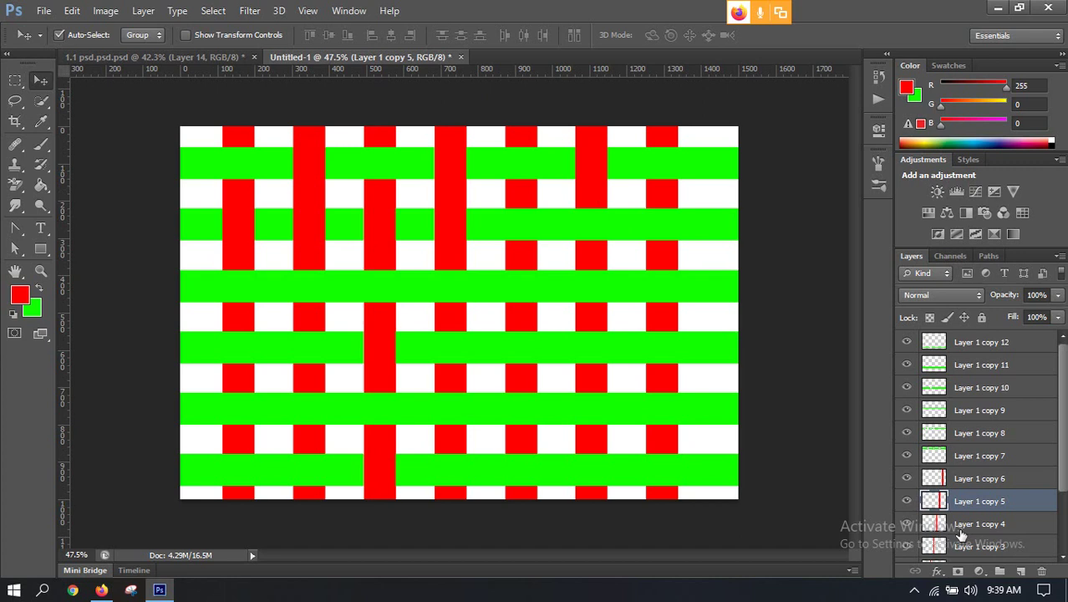
ctrl+click(933, 501)
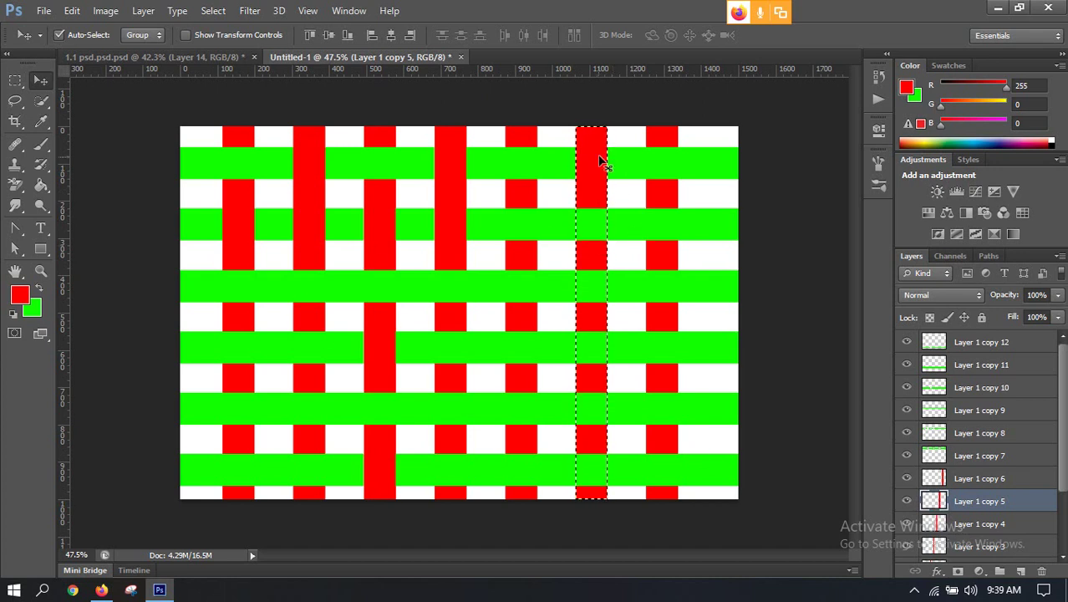
click(630, 293)
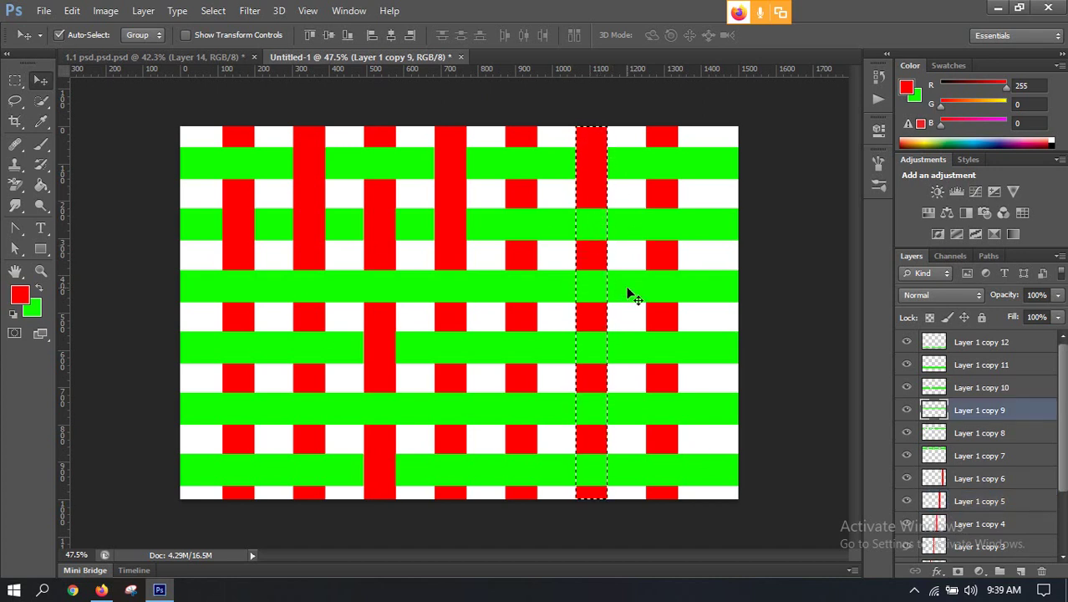
key(Delete)
click(624, 411)
key(Delete)
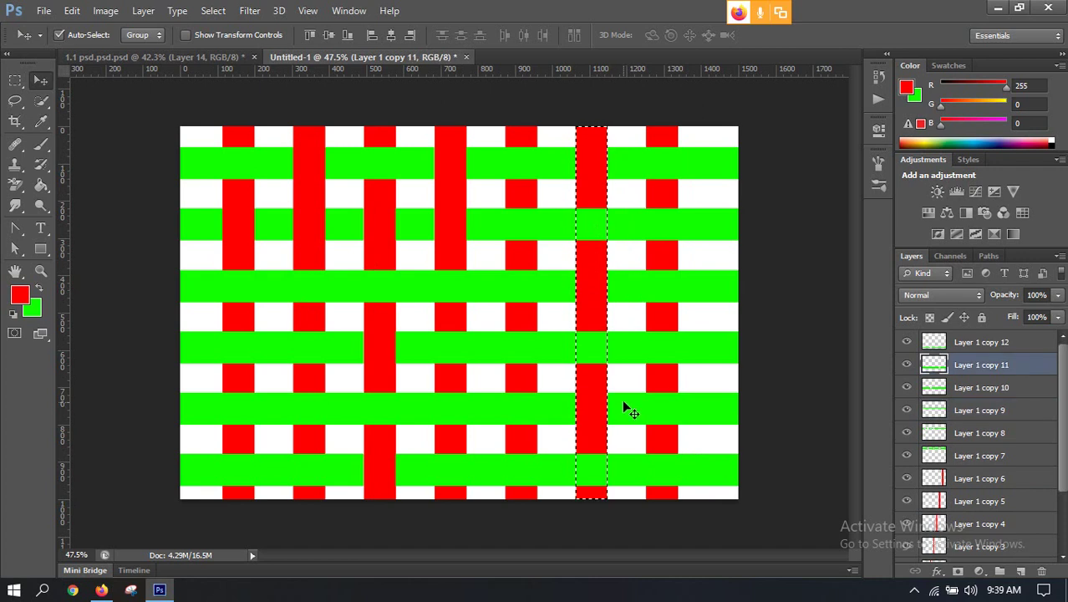
key(ctrl+d)
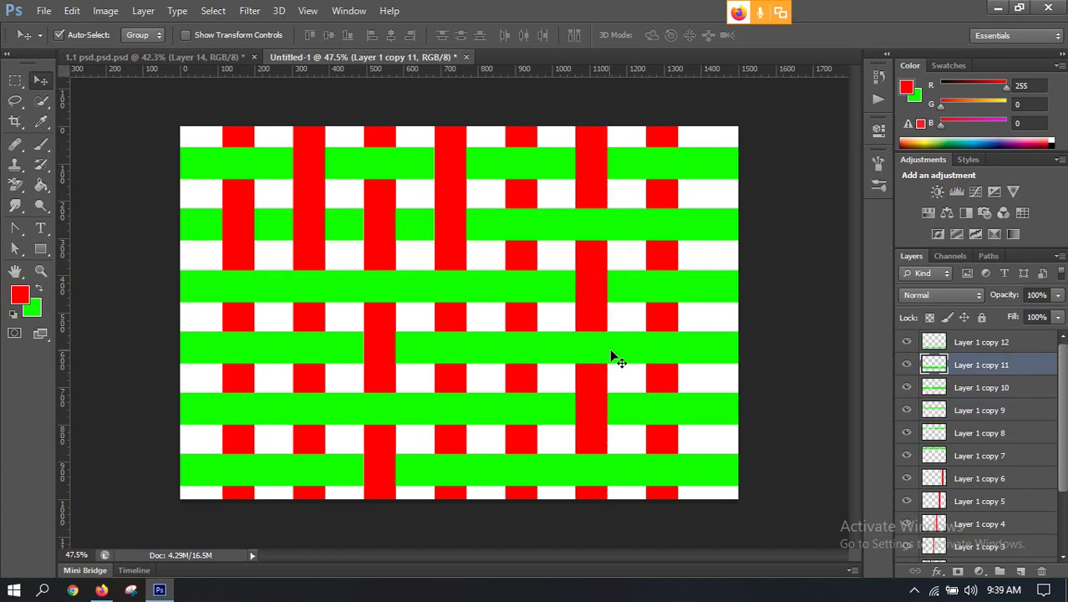
scroll(558, 357, down, 2)
scroll(531, 294, up, 3)
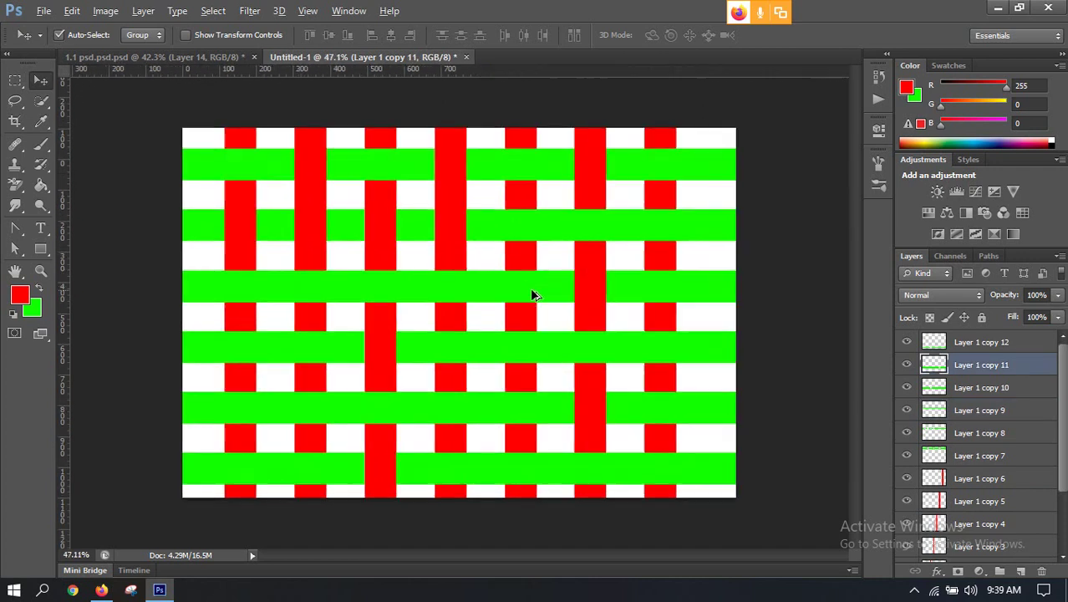
scroll(522, 288, up, 2)
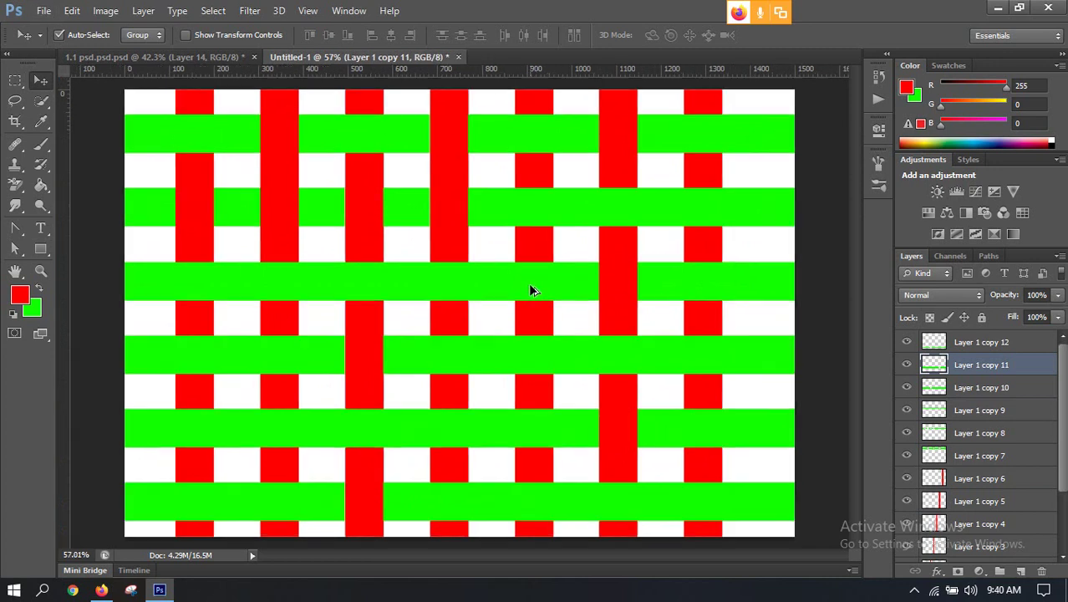
scroll(505, 252, down, 1)
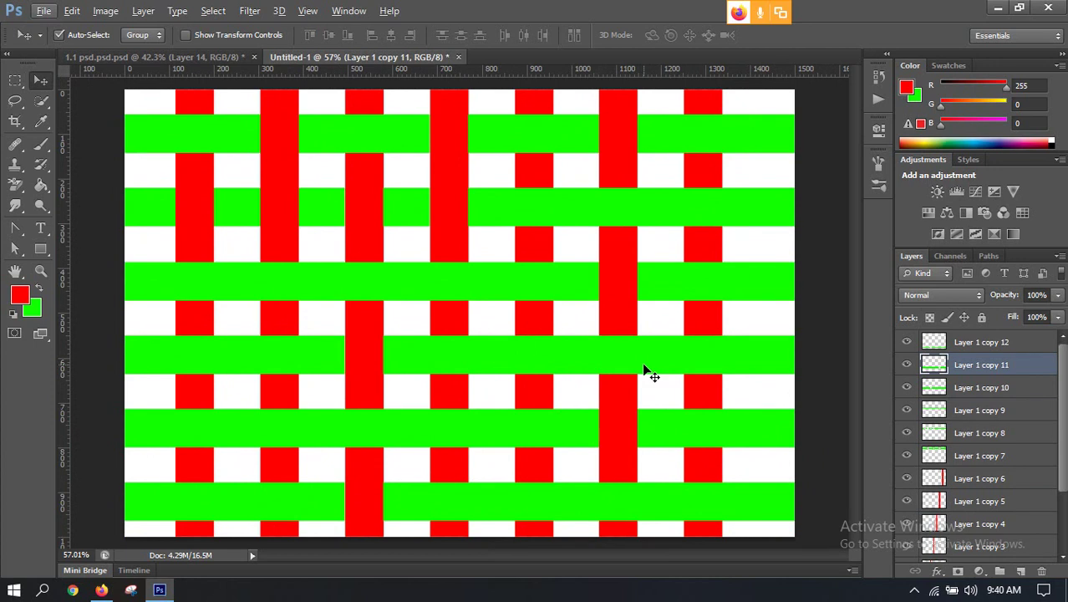
scroll(592, 339, down, 1)
scroll(588, 336, up, 1)
scroll(516, 334, down, 1)
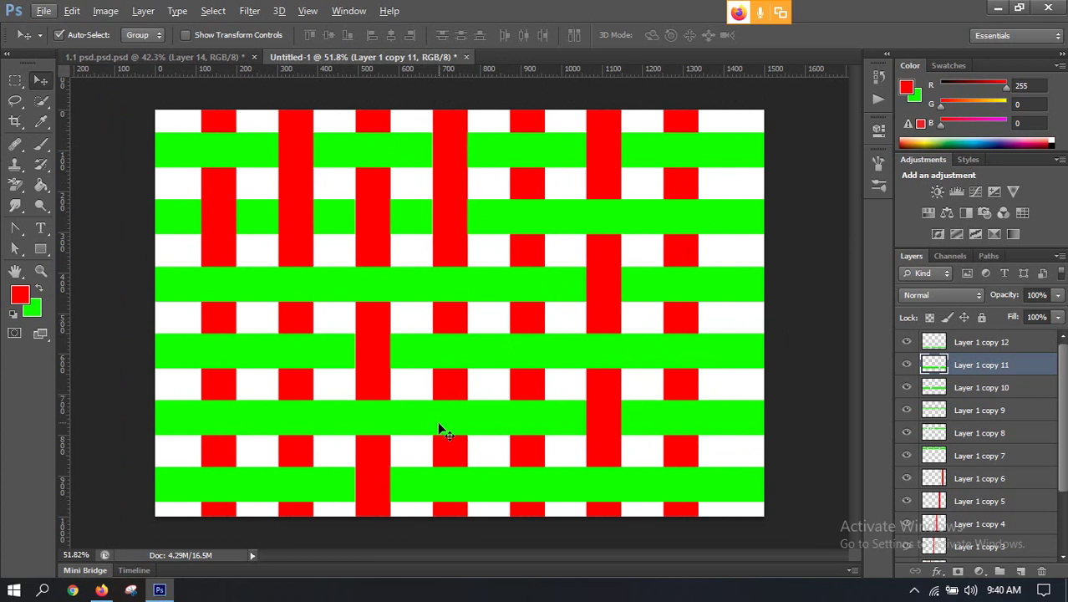
key(alt)
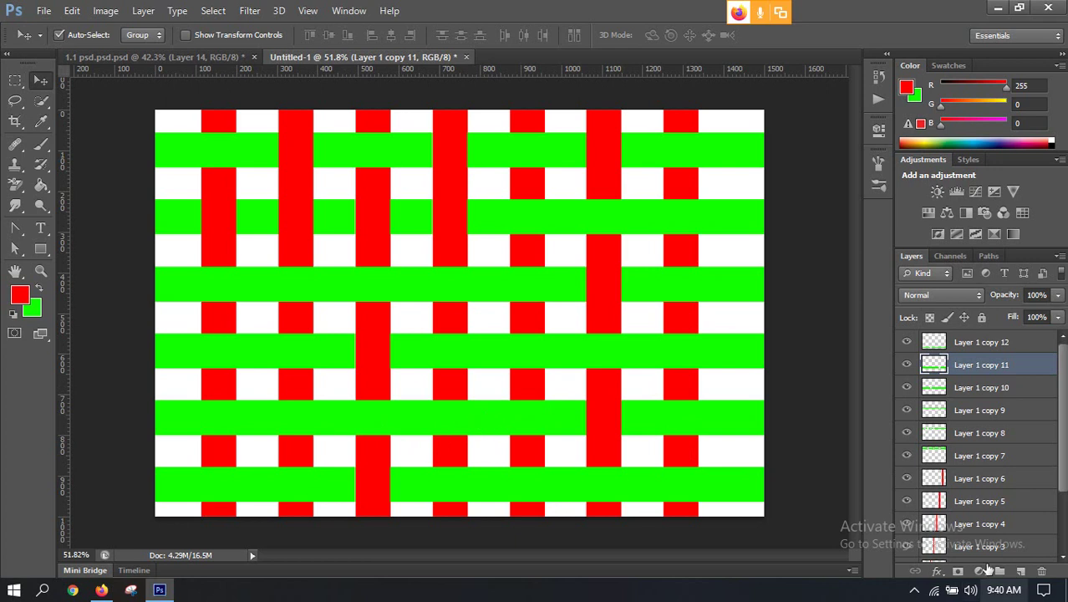
Select the outline of the fifth green stripe, set the foreground colour to magenta (255, 0, 255) and fill the stripe with it.
ctrl+click(935, 365)
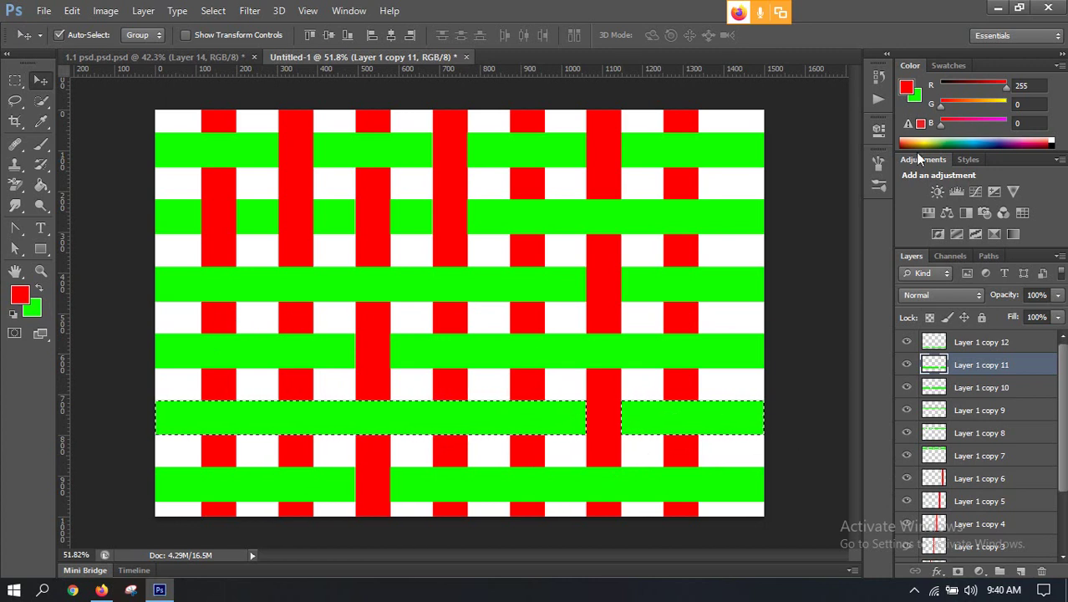
drag(940, 123, 1008, 124)
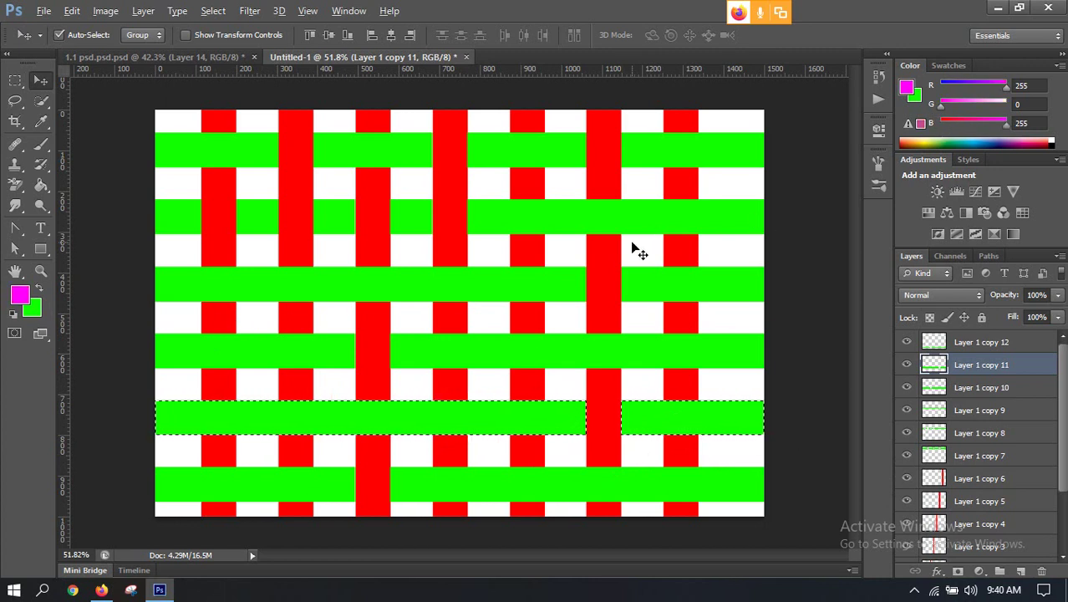
key(alt+BackSpace)
key(ctrl+d)
scroll(603, 314, down, 3)
Undo the fifth stripe's magenta fill and clear the selection.
key(ctrl+alt+z)
key(ctrl+alt+z)
key(ctrl+d)
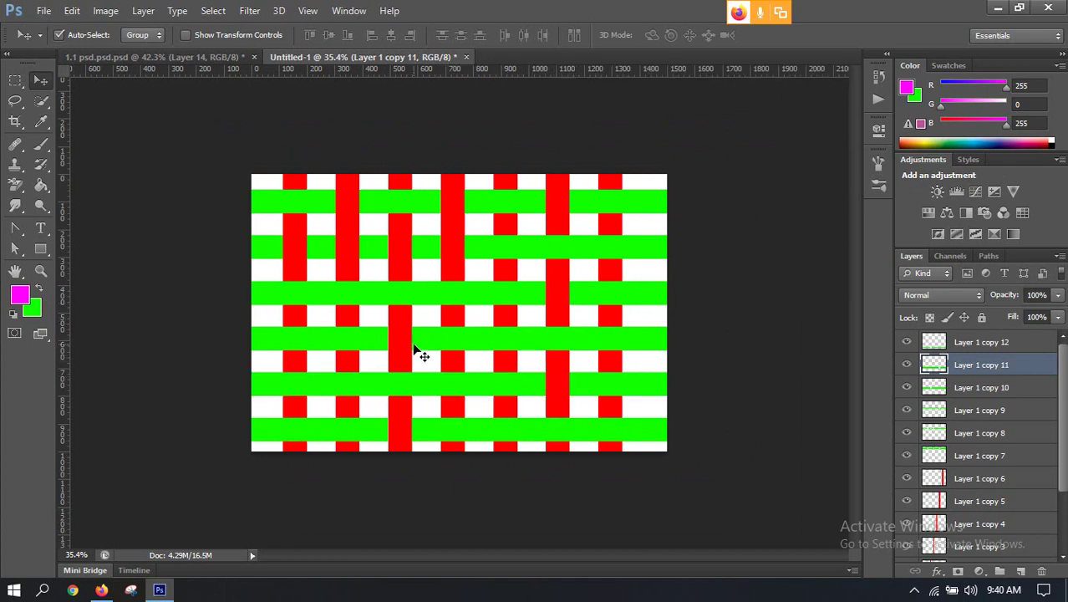
scroll(413, 348, up, 2)
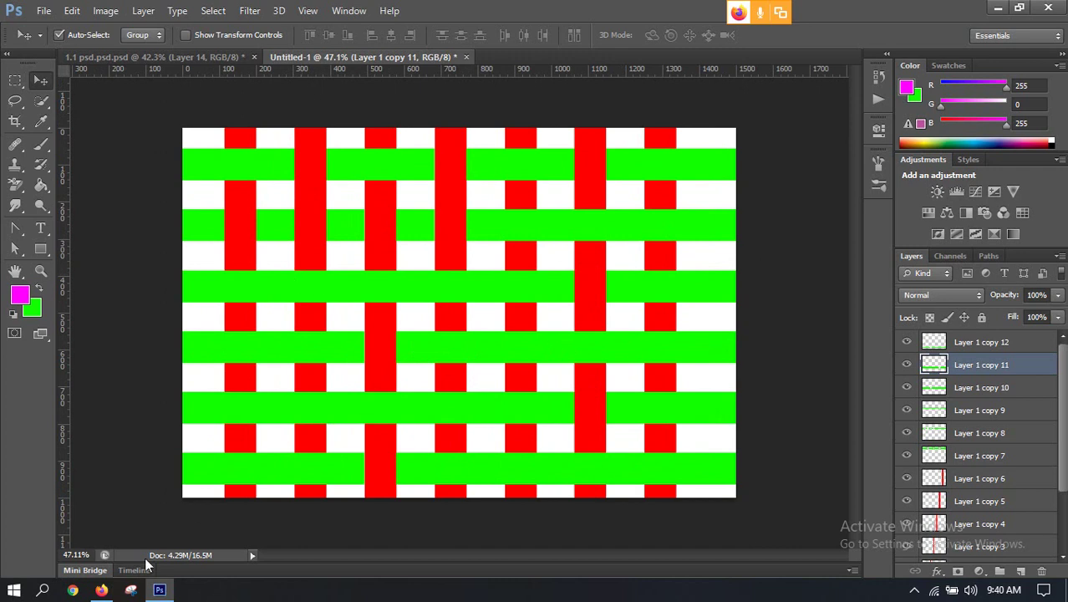
Switch to Firefox, browse the related pati design images and open the Patee Design | See Outlook preview.
click(101, 590)
scroll(803, 245, up, 2)
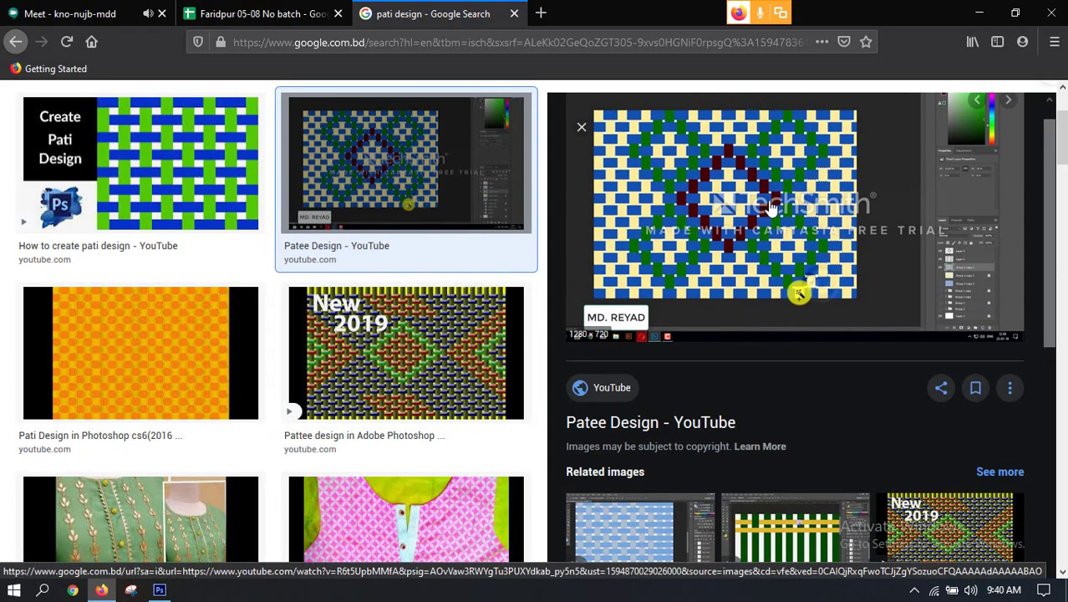
scroll(776, 227, down, 5)
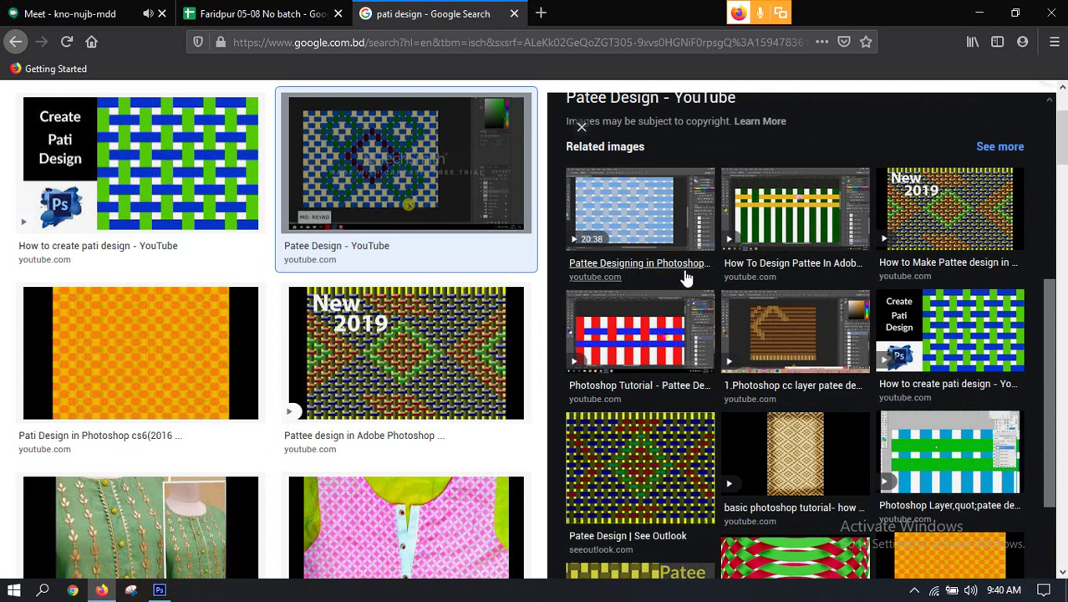
scroll(687, 368, down, 2)
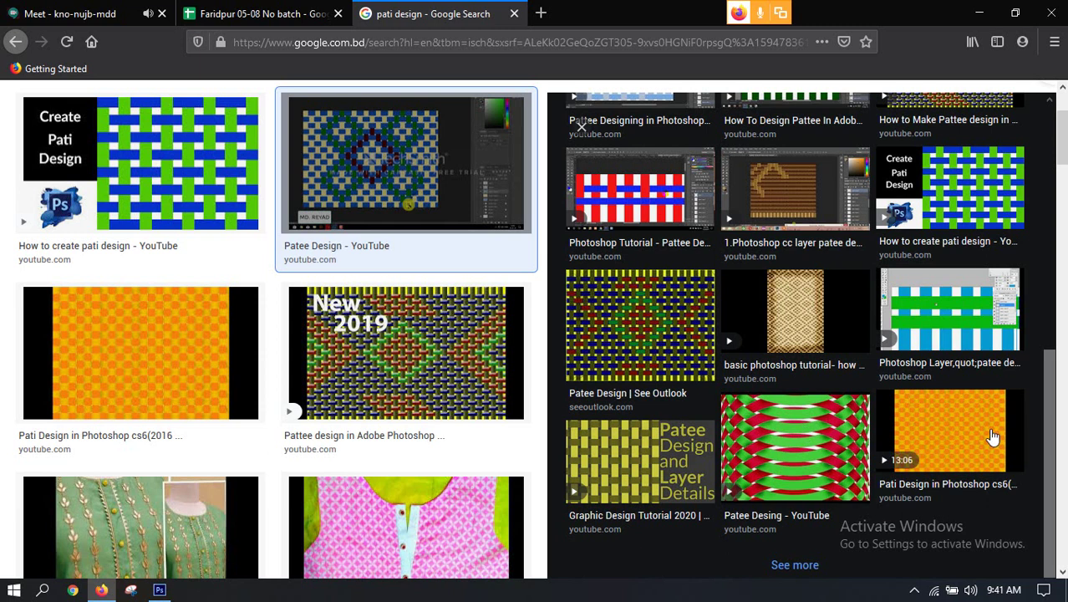
click(653, 323)
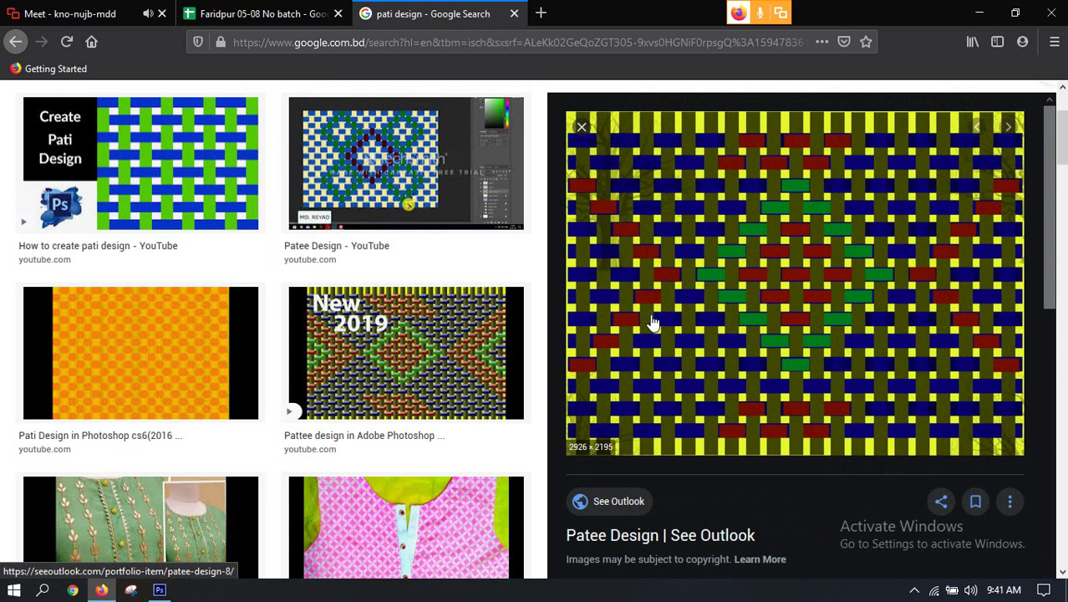
Switch to the Google Meet tab, open a File Explorer window and return to the call.
key(ctrl+1)
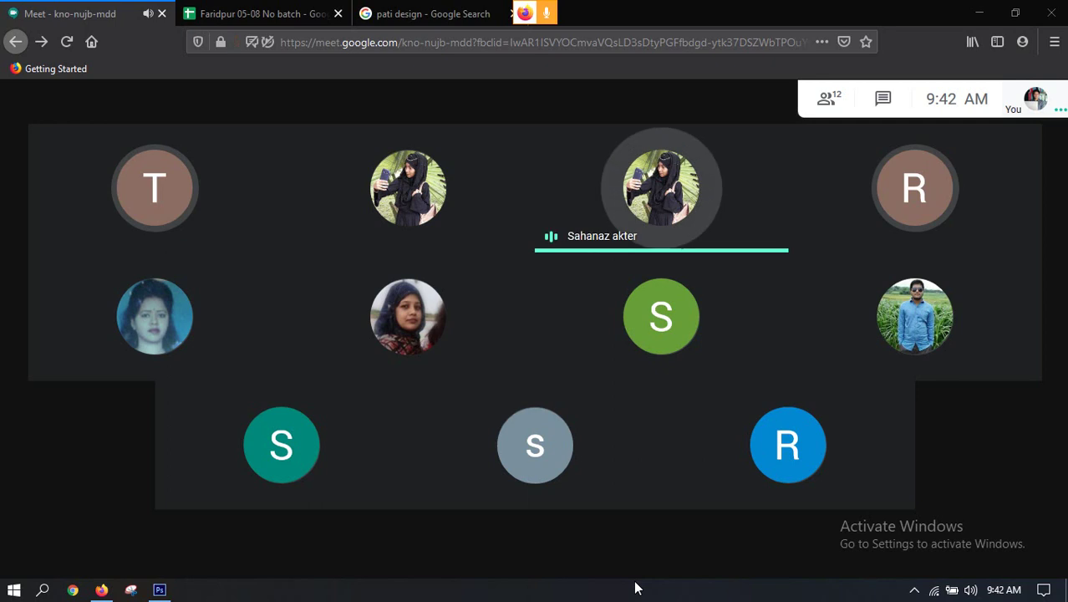
mouse_move(735, 498)
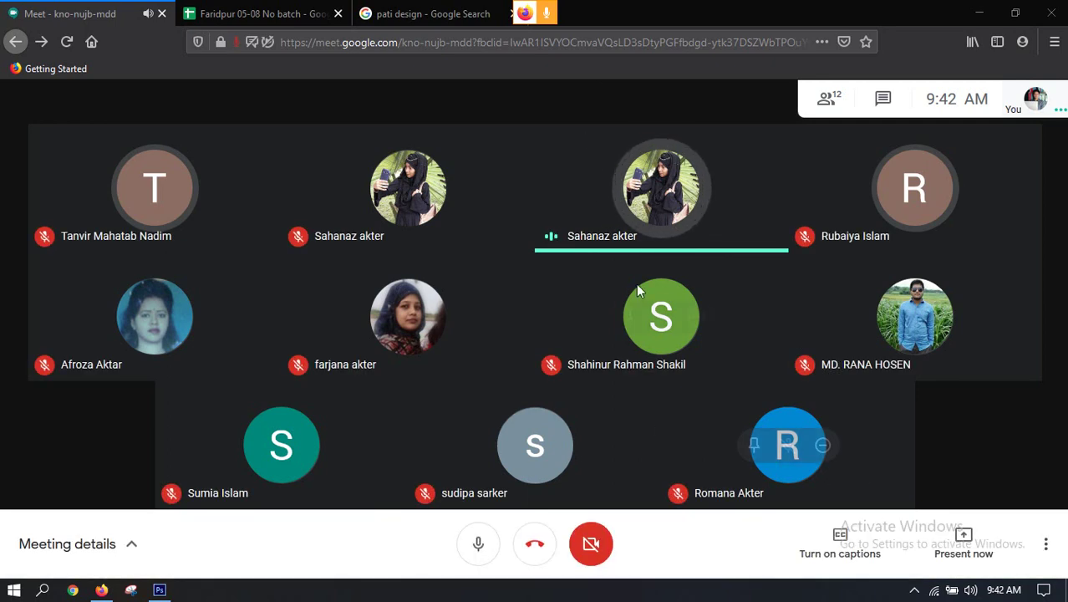
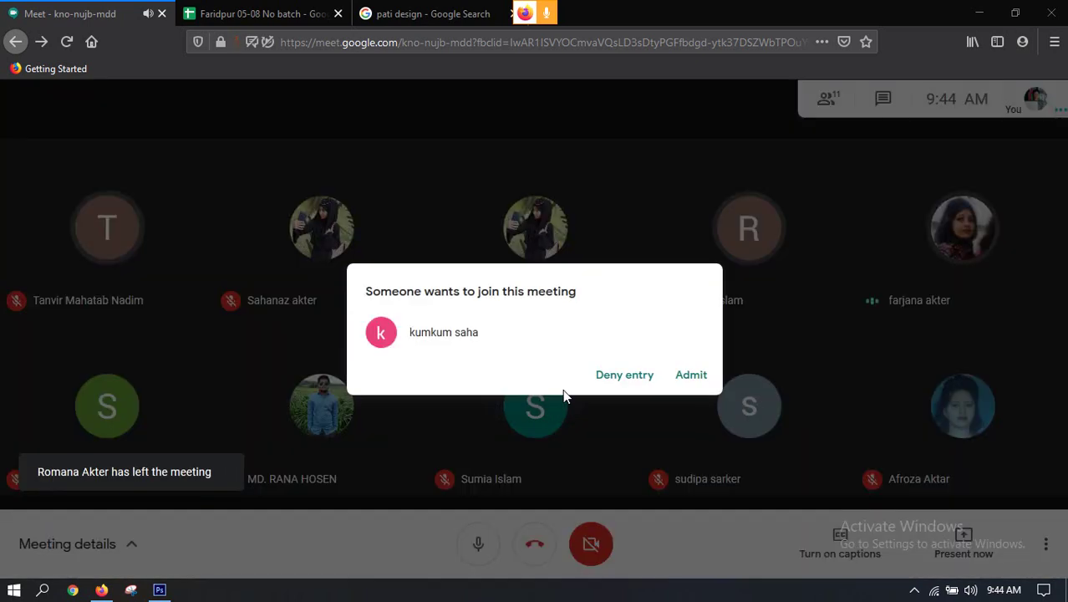
key(super+e)
click(101, 590)
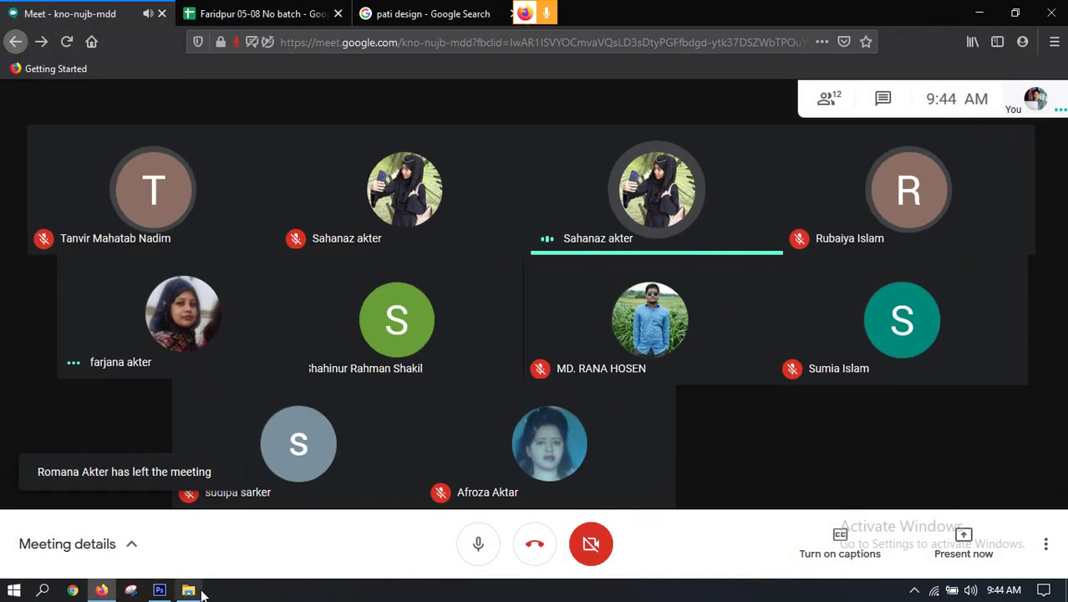
Switch to File Explorer, open New Text Document.txt from LEDP > SS > 14 July on New Volume (E:), and show it over the Meet call.
key(alt+Tab)
double_click(657, 261)
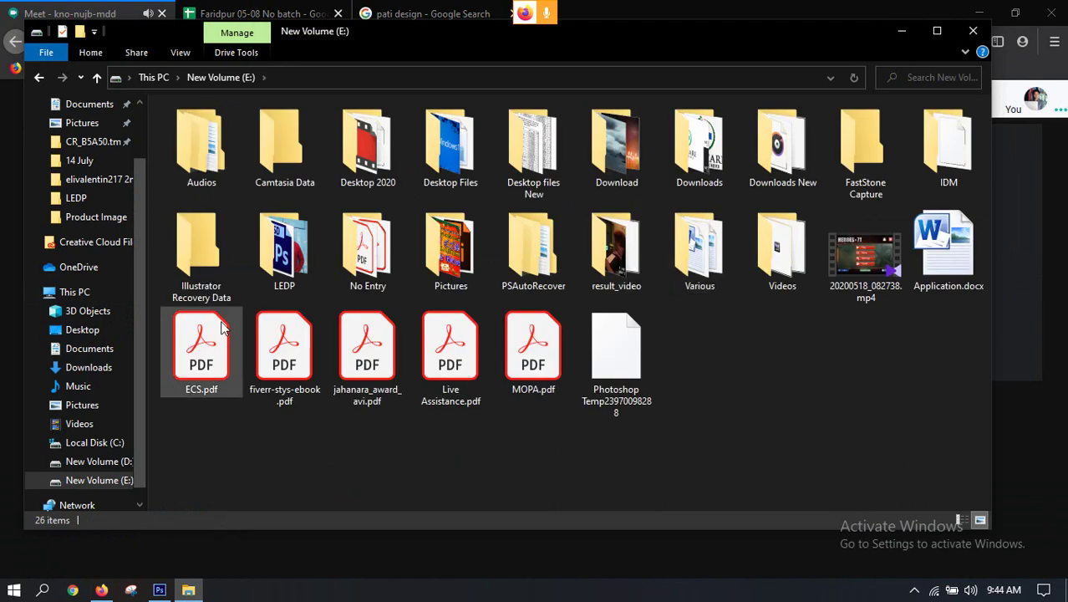
double_click(275, 252)
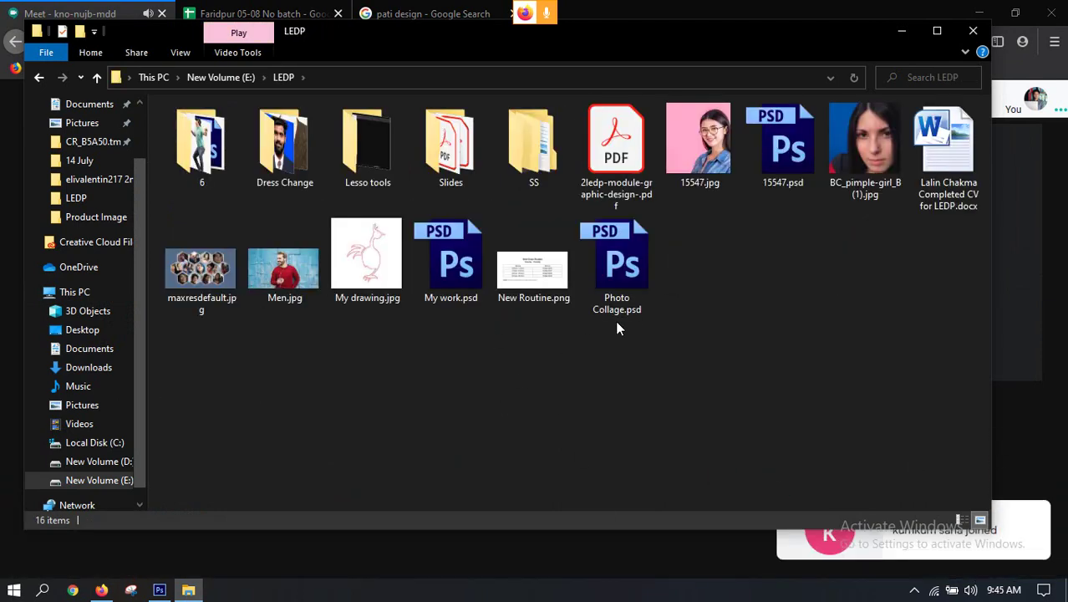
double_click(541, 155)
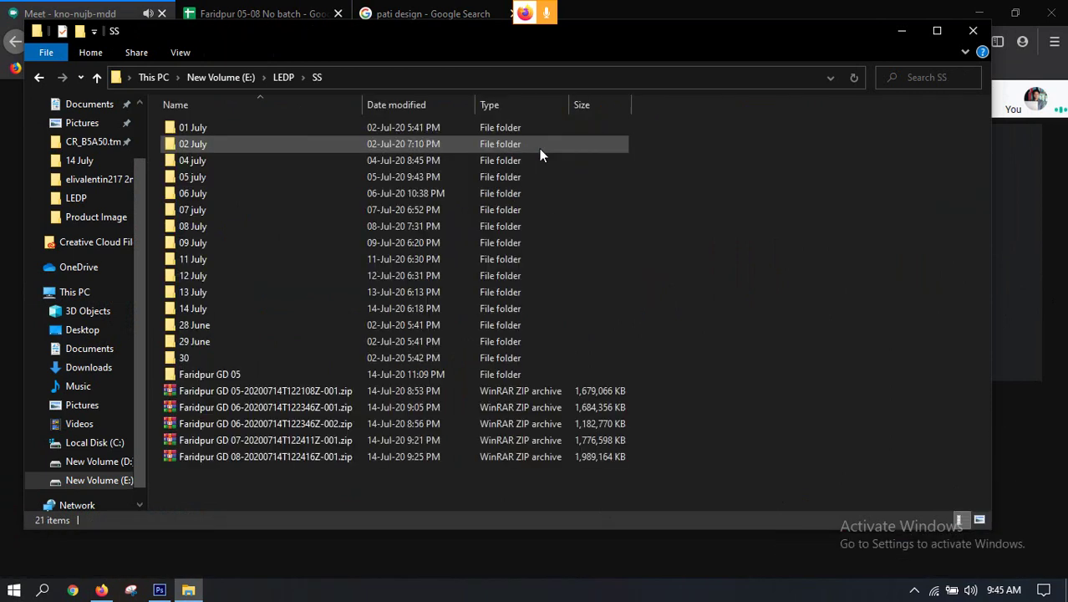
double_click(231, 309)
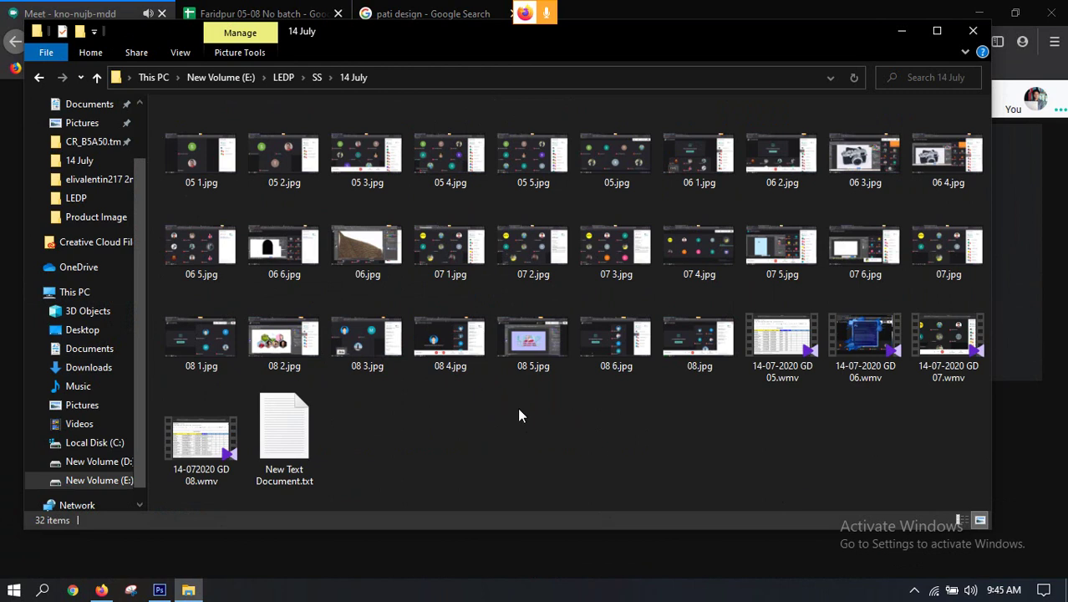
click(294, 435)
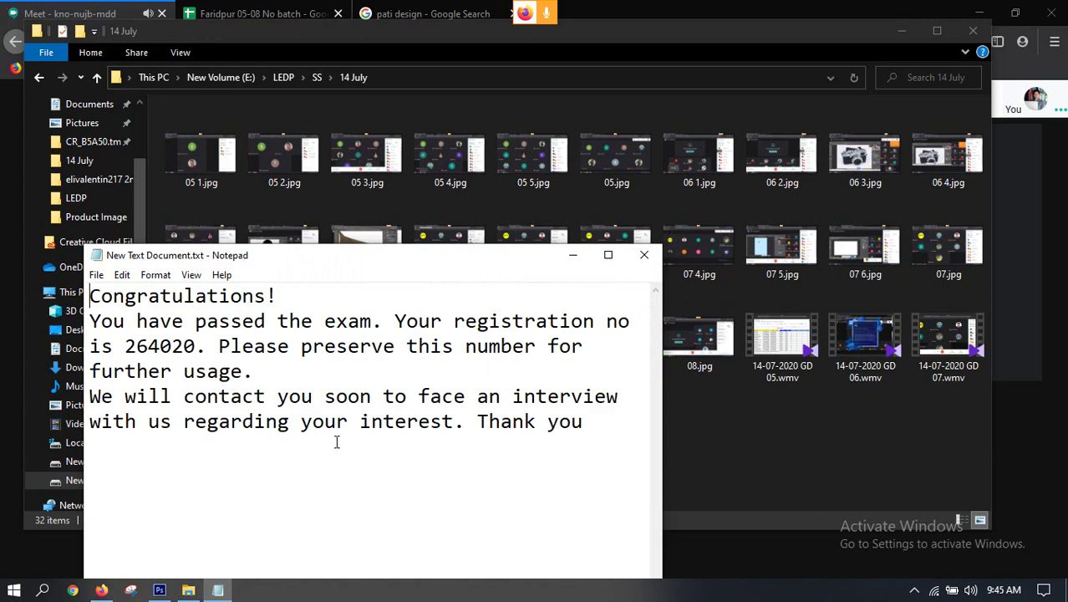
click(104, 592)
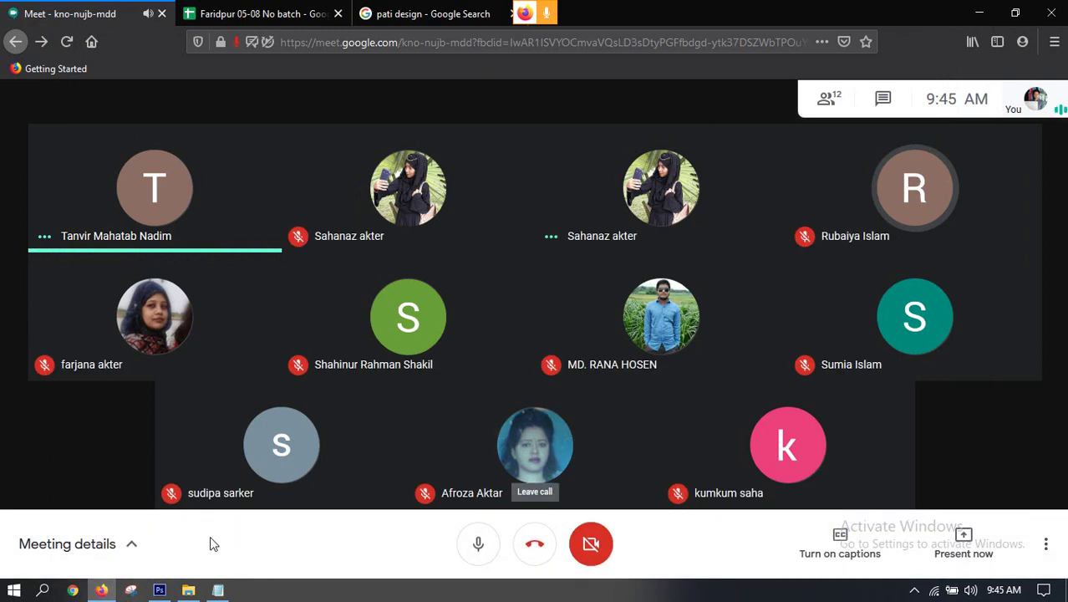
click(218, 590)
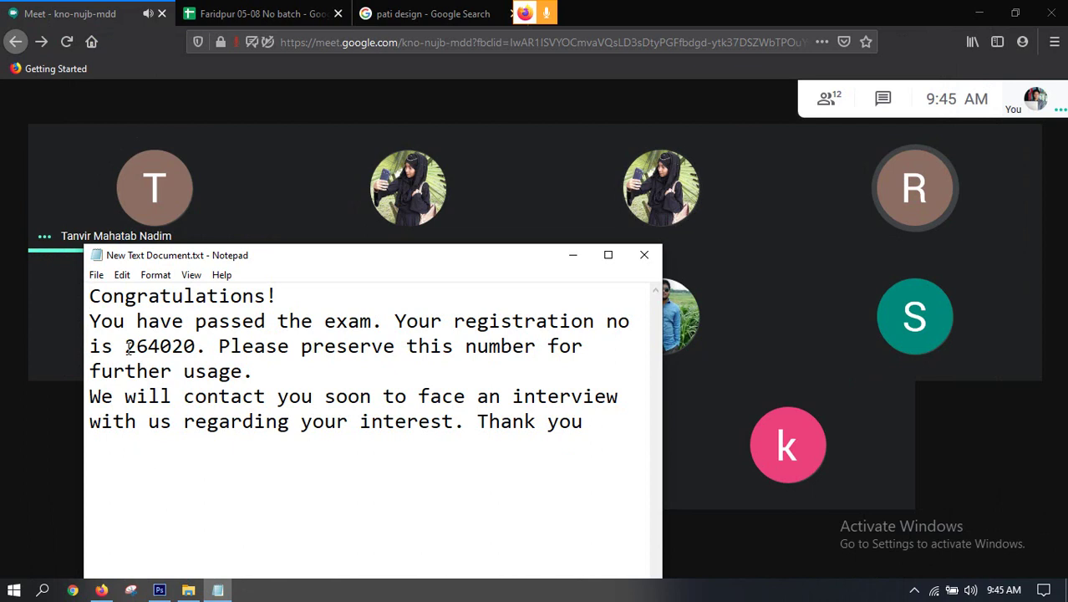
Highlight the registration number in the note for the class and minimize the note.
drag(128, 347, 195, 346)
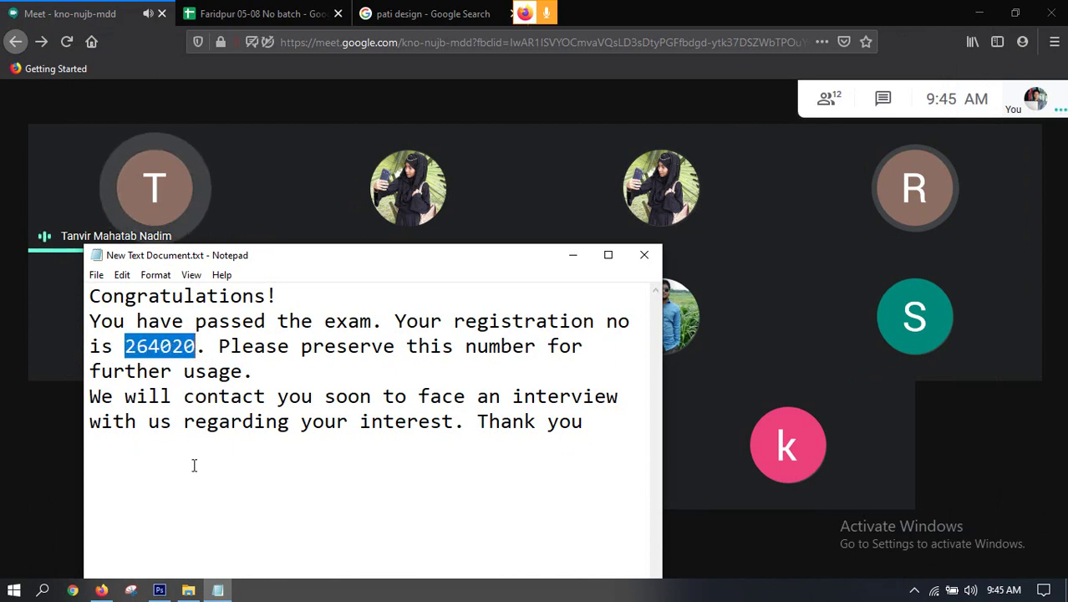
click(573, 255)
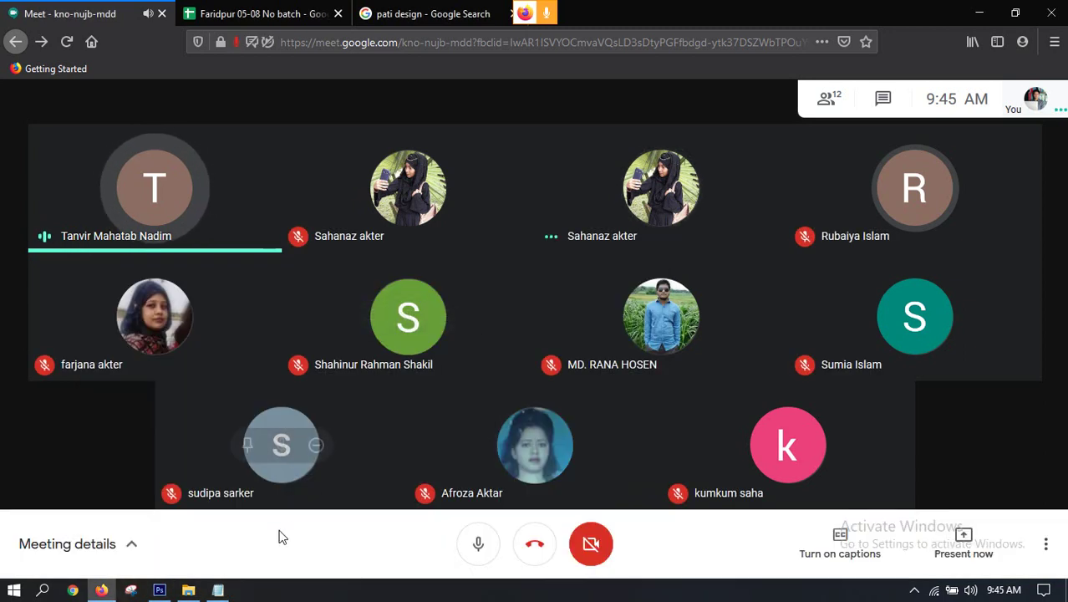
Launch WhatsApp Desktop and return to the Google Meet call in Firefox.
mouse_move(165, 591)
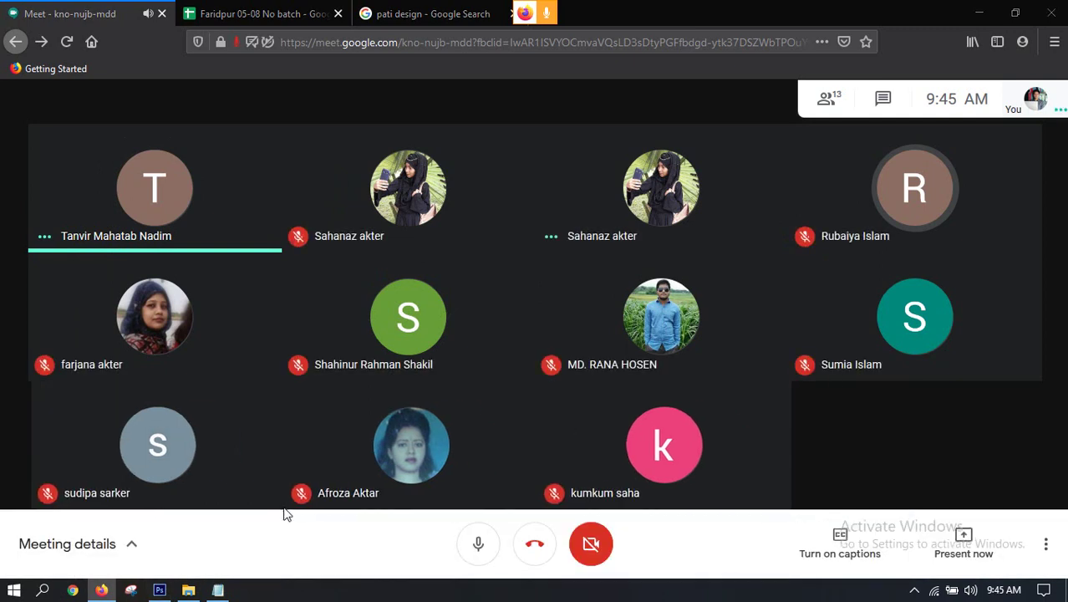
key(super)
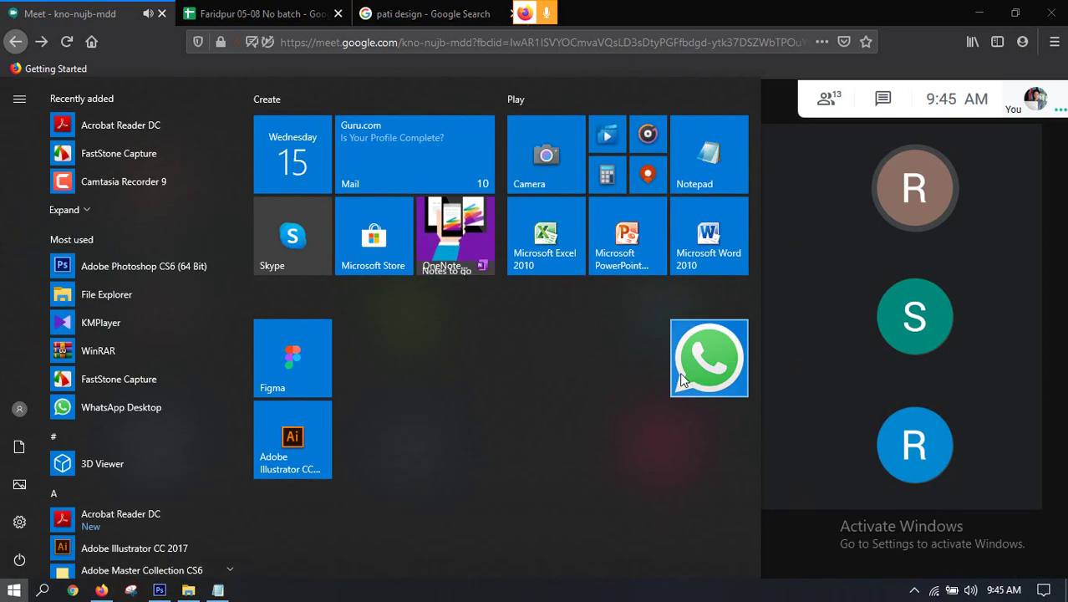
key(Escape)
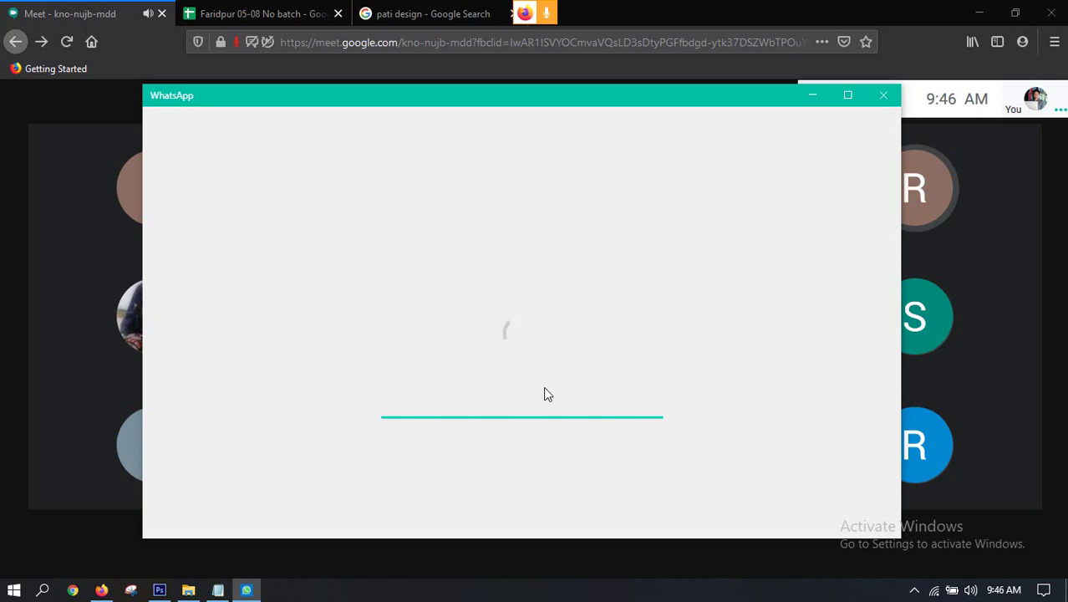
click(102, 18)
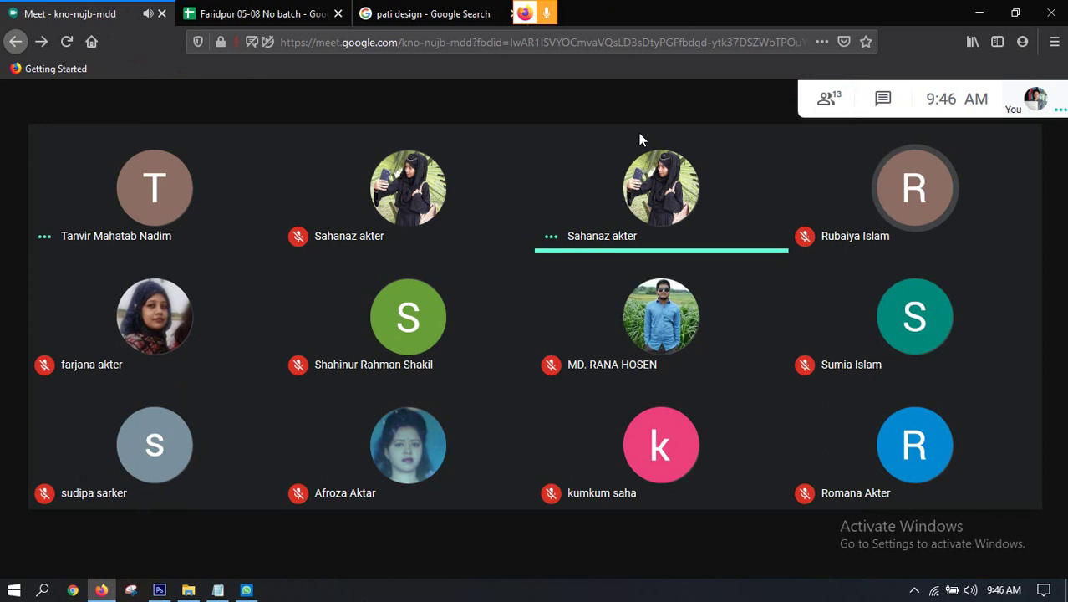
Present the entire screen to the Meet call and allow the browser to share it.
mouse_move(940, 548)
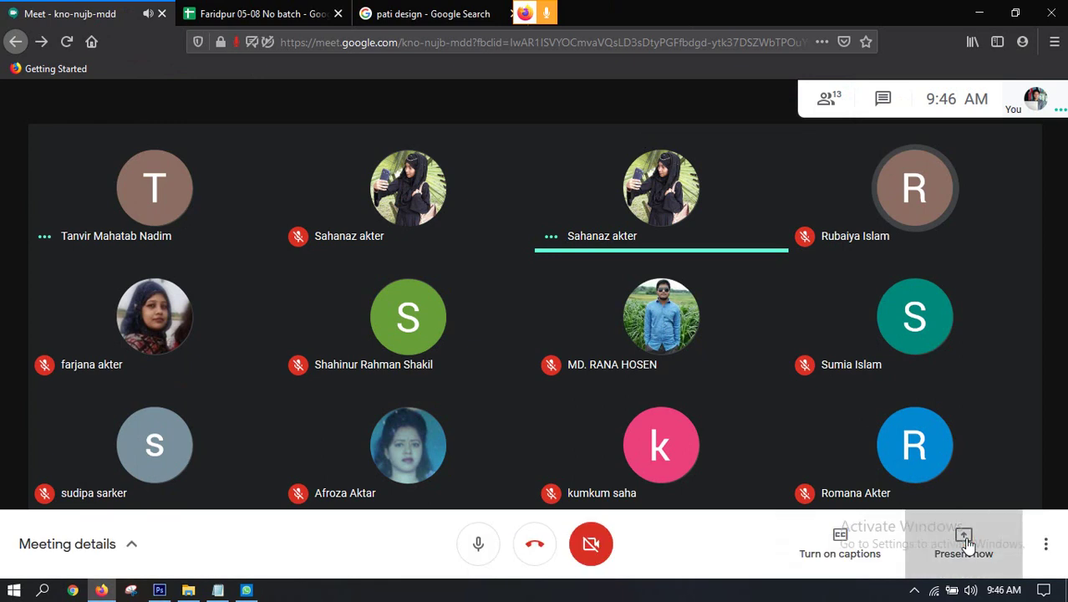
click(965, 535)
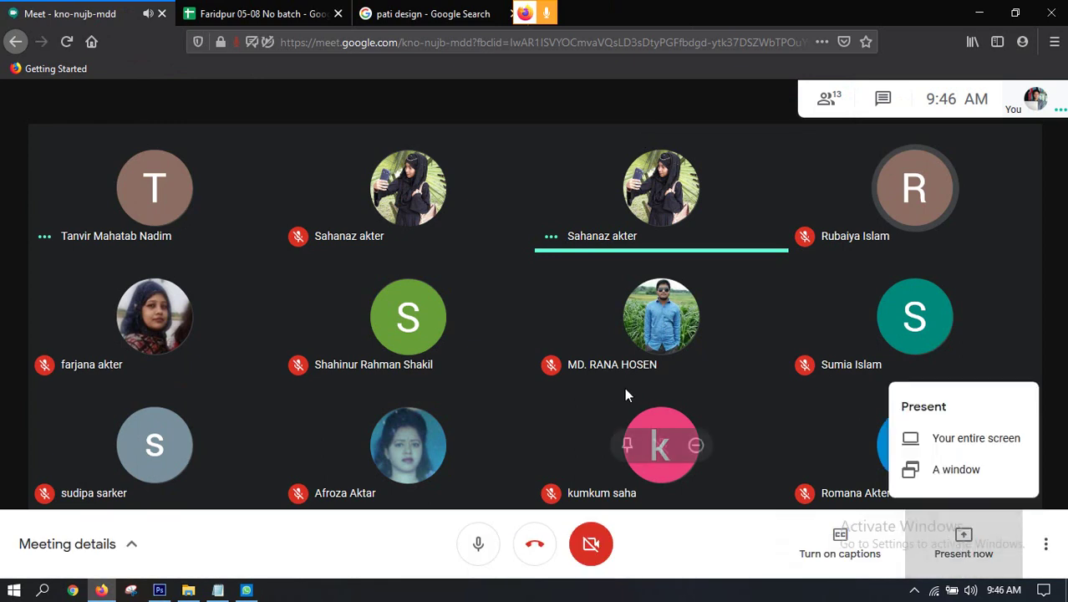
click(955, 447)
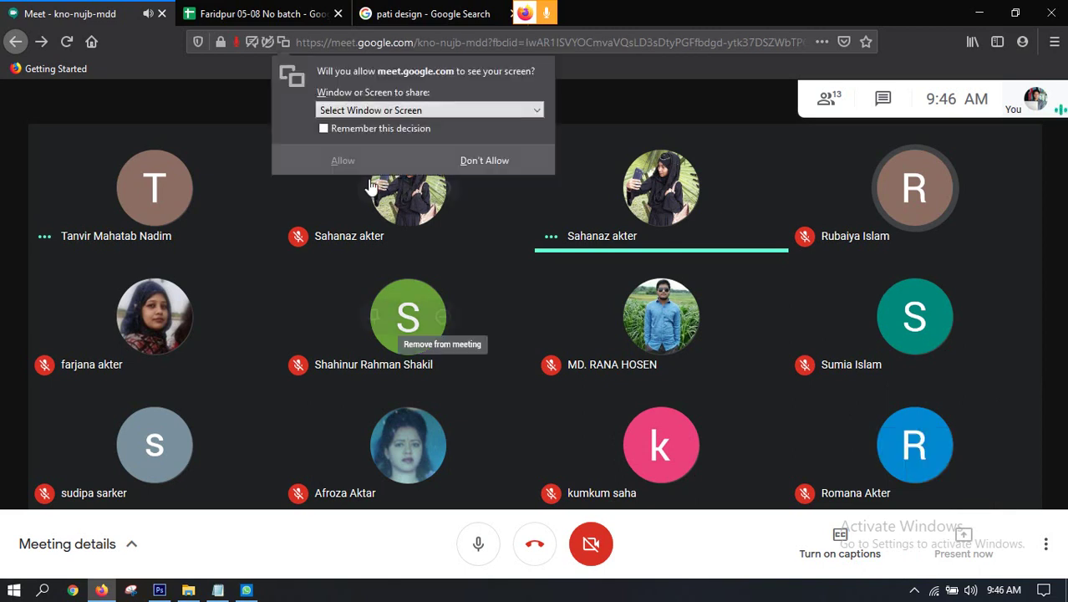
click(474, 116)
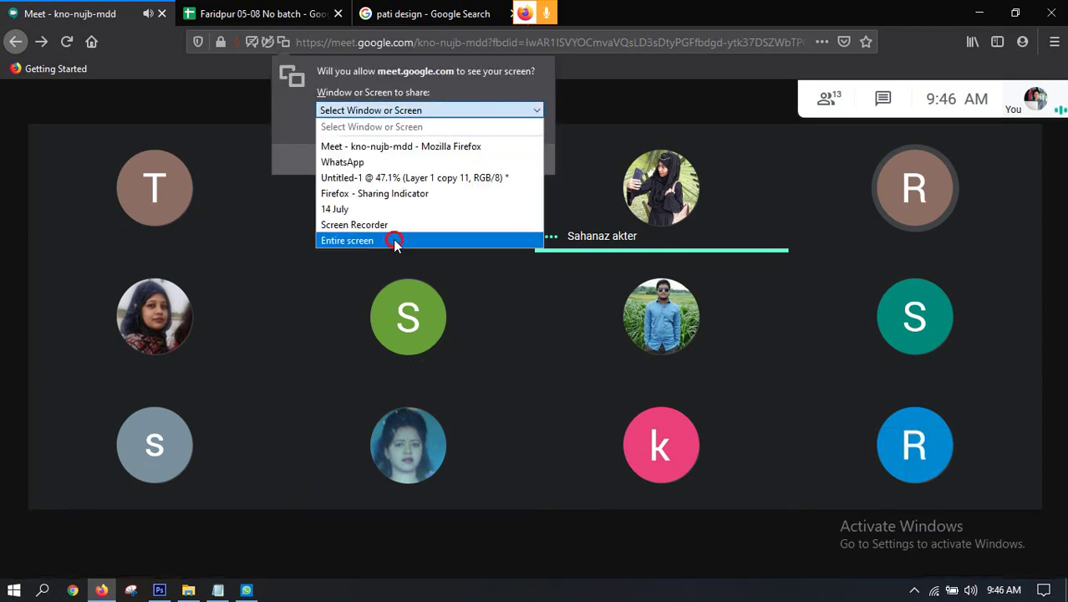
click(395, 240)
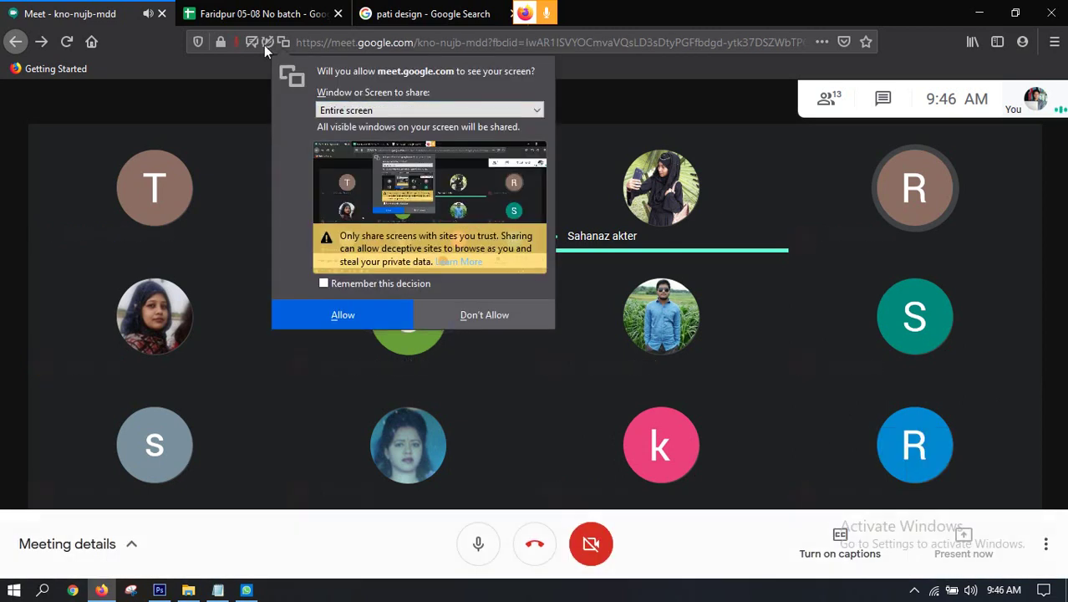
click(342, 326)
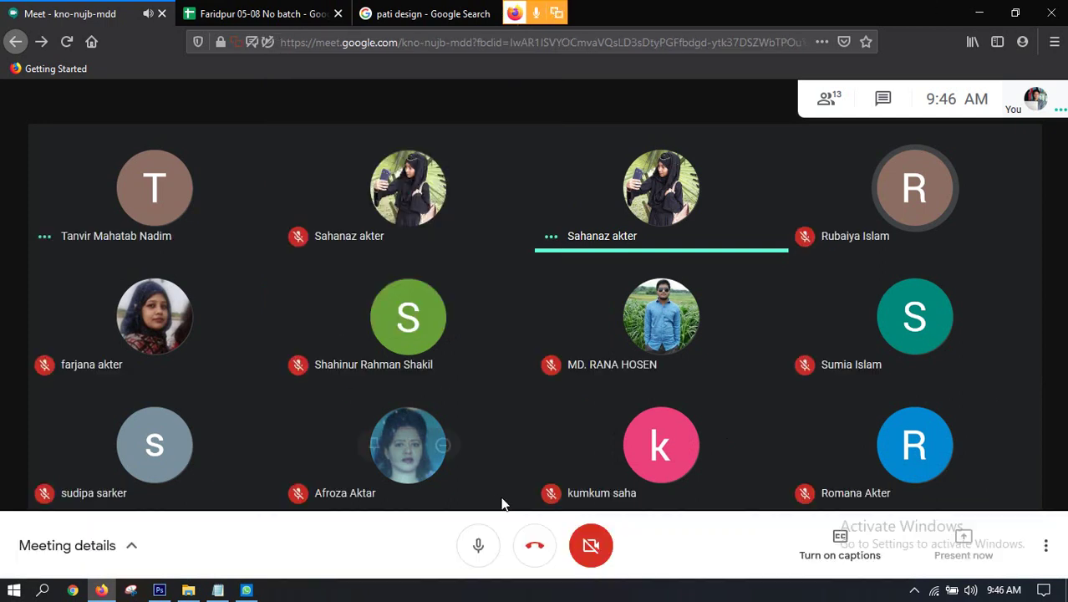
Switch to Photoshop and show the red and green woven stripe pattern to the call.
click(161, 591)
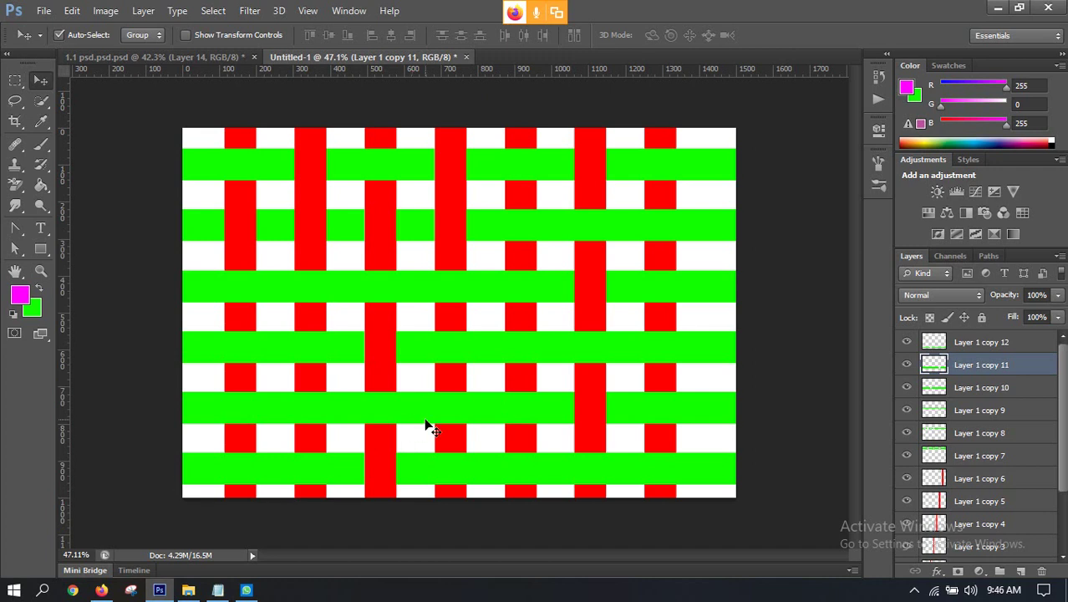
scroll(442, 226, down, 2)
scroll(441, 238, up, 2)
Switch to the pati design image results in Firefox and open the Patee Design - YouTube preview.
click(101, 587)
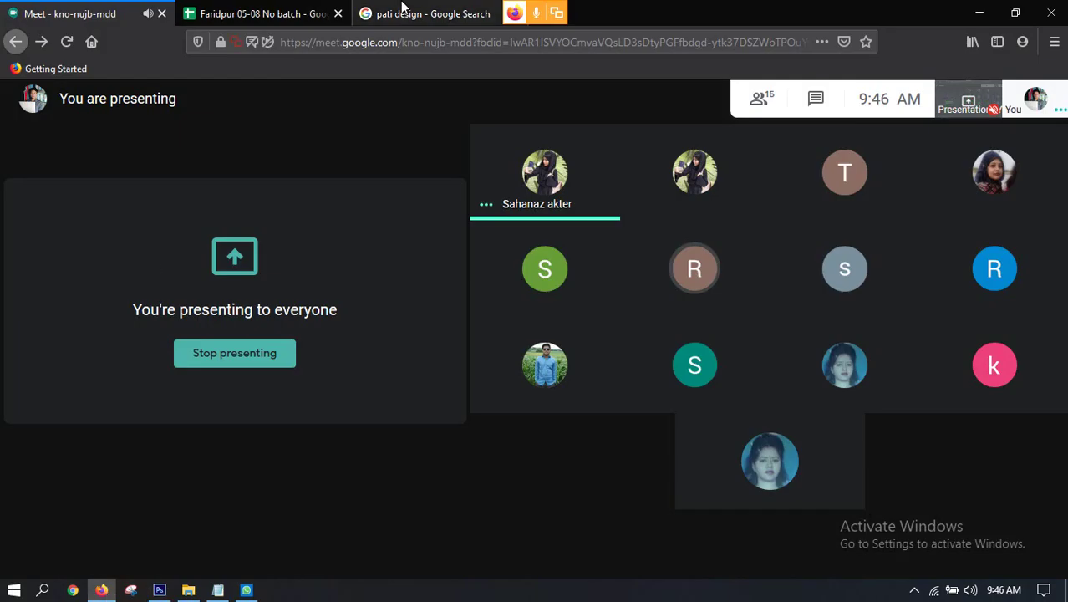
click(401, 13)
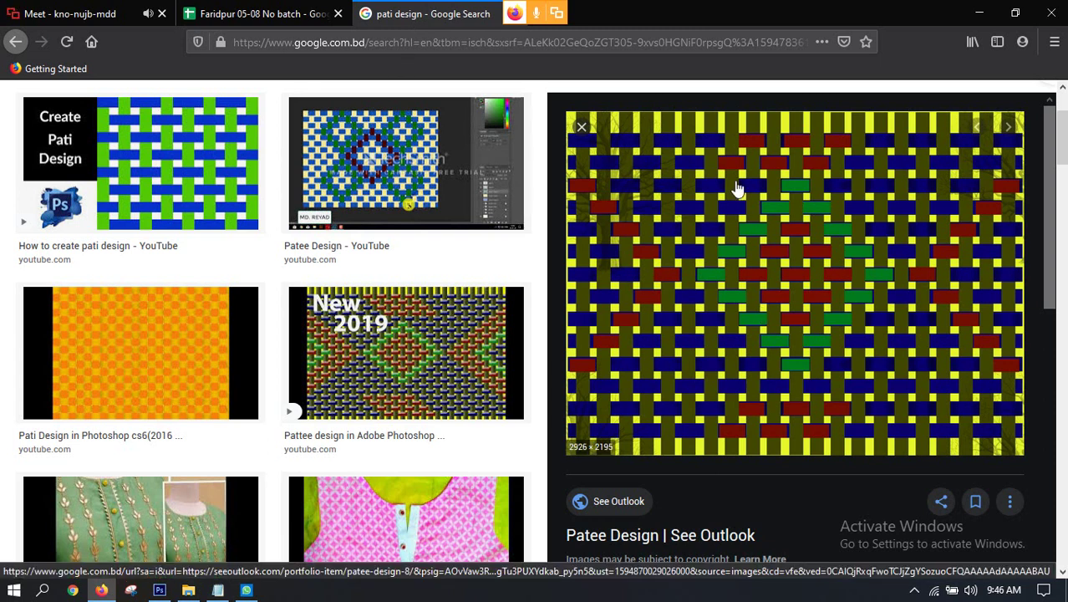
scroll(617, 242, up, 3)
scroll(494, 286, down, 5)
scroll(418, 276, up, 2)
click(410, 240)
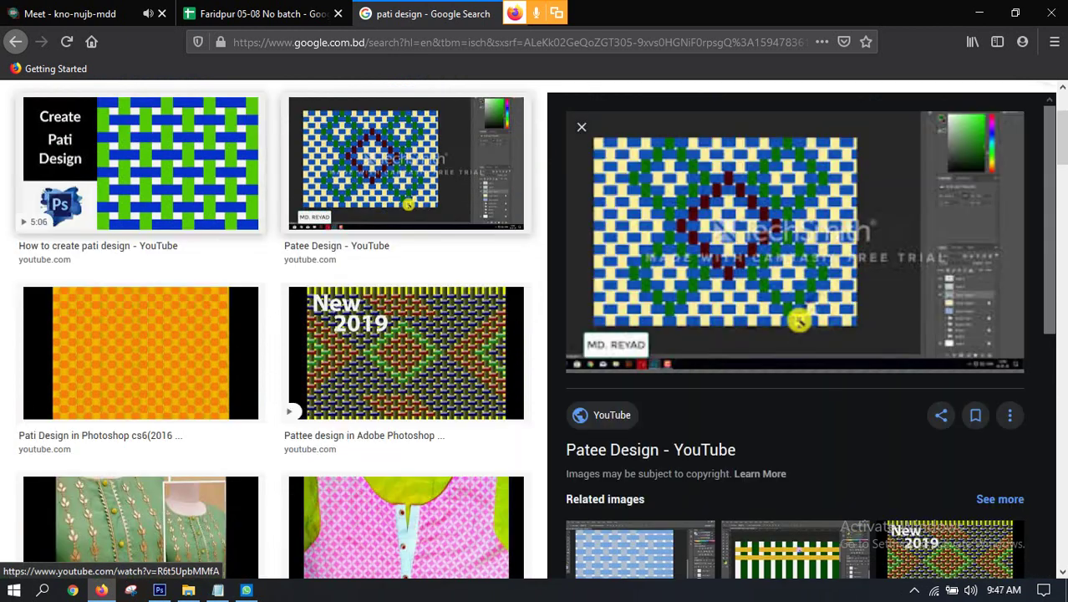
Open the related image How To Design Pattee In Adobe Photoshop and examine its striped layout and related pati designs.
scroll(732, 234, down, 2)
scroll(734, 235, down, 2)
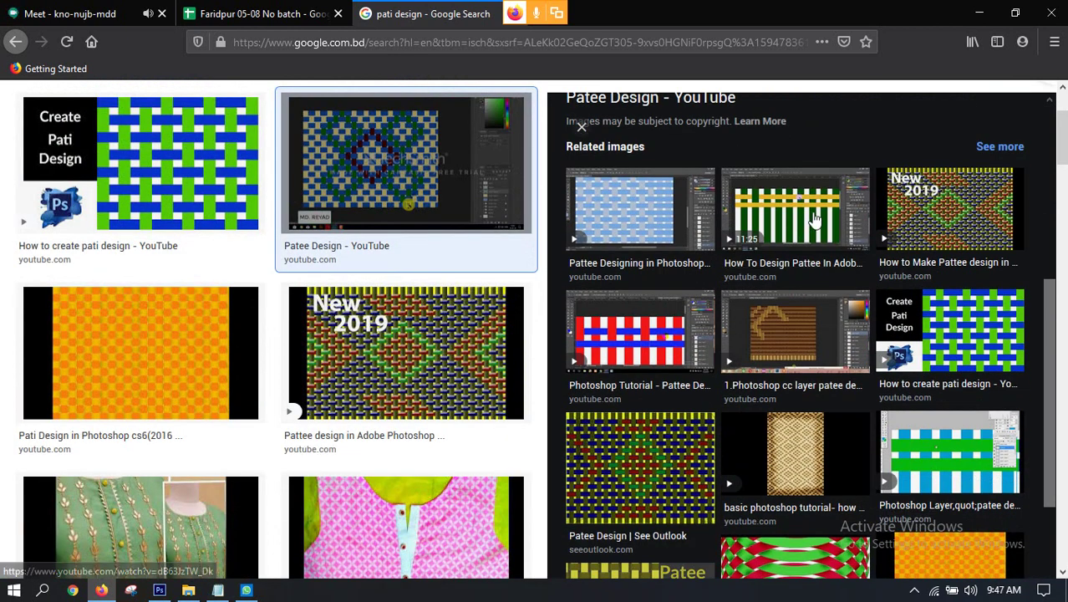
click(782, 205)
scroll(763, 289, down, 3)
scroll(764, 267, up, 2)
scroll(766, 259, up, 1)
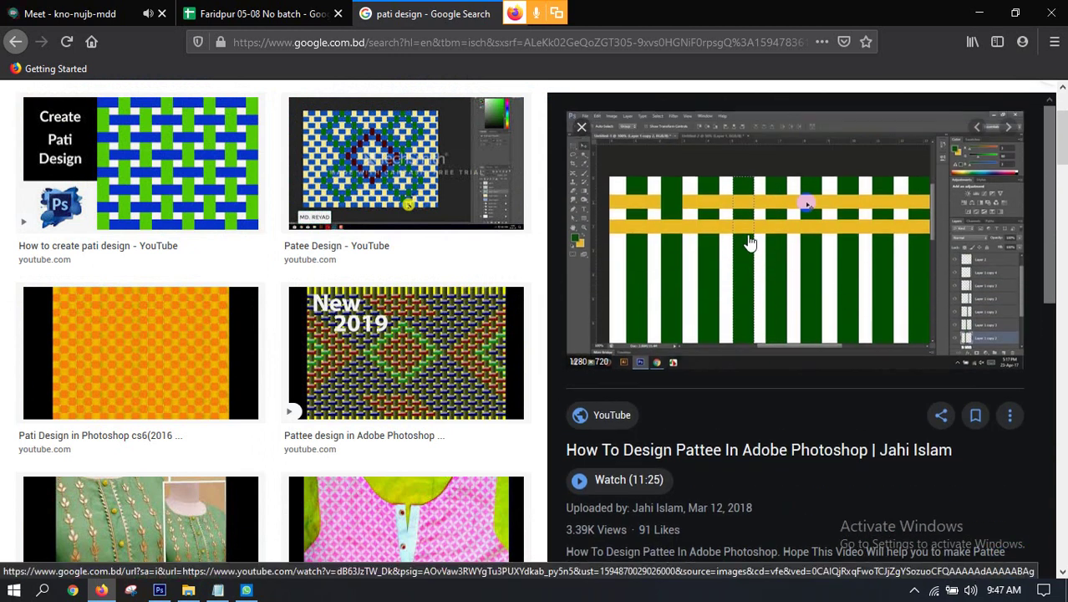
scroll(754, 244, down, 6)
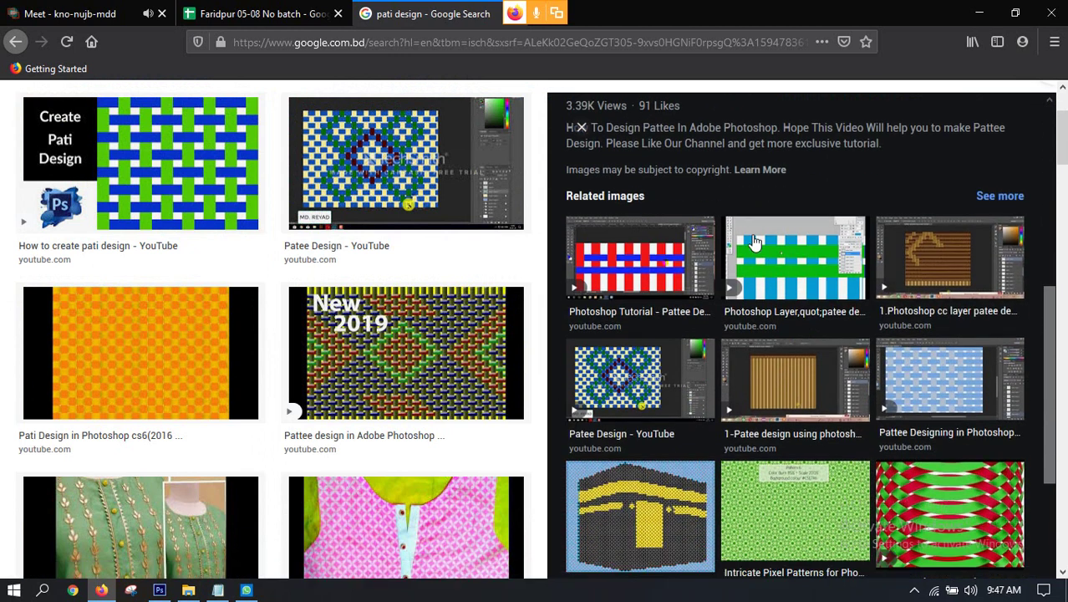
scroll(724, 221, down, 1)
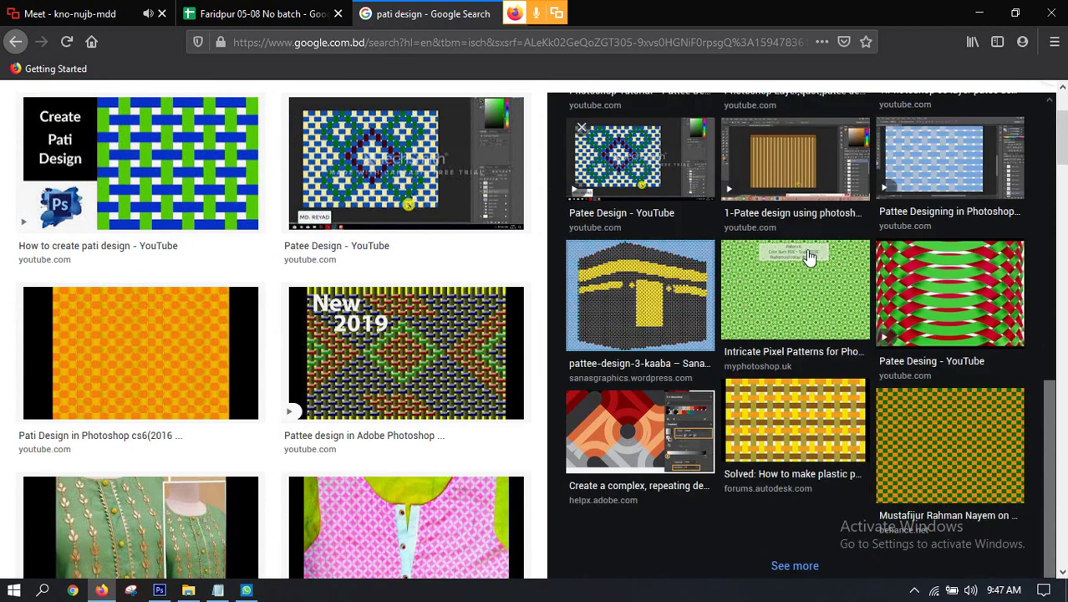
scroll(759, 216, up, 4)
scroll(759, 215, up, 3)
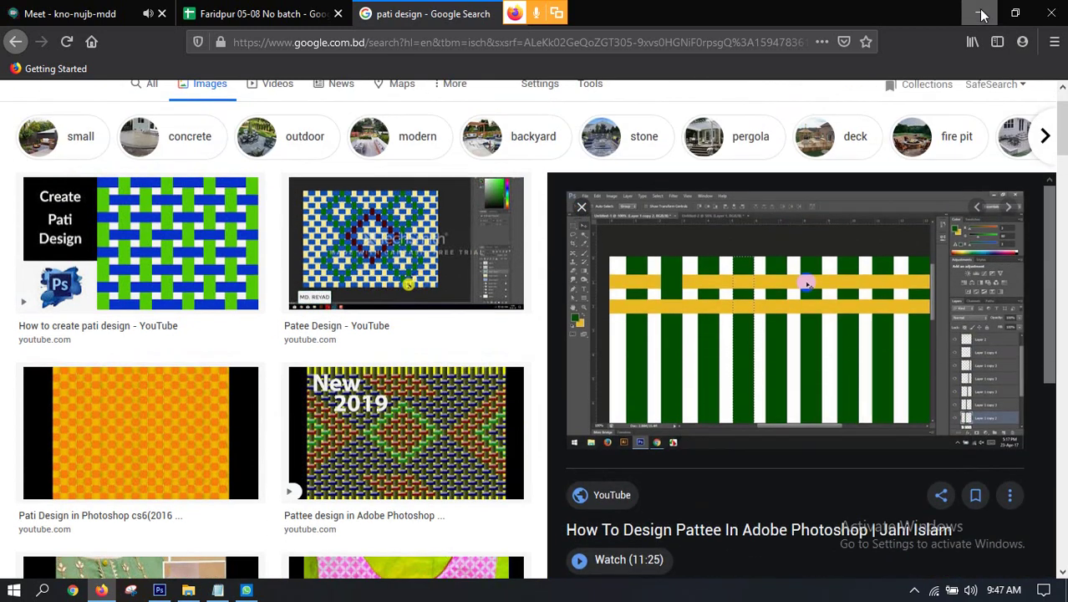
Return to Photoshop and delete all stripe layers from Layer 1 copy 12 down to Layer 1, keeping the Background.
click(980, 12)
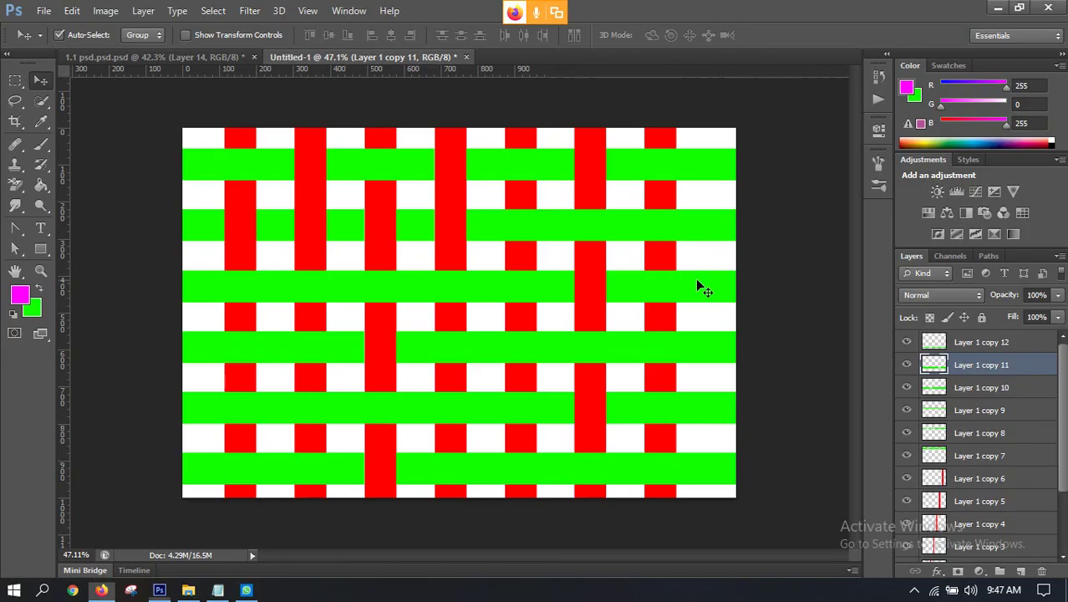
click(976, 348)
scroll(976, 373, down, 3)
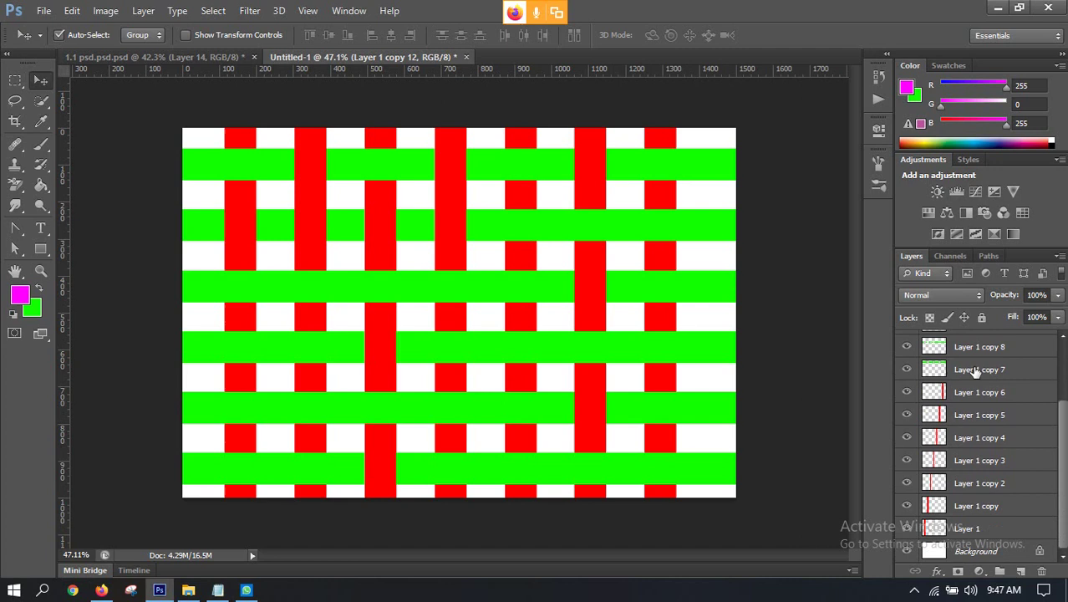
shift+click(988, 532)
key(Delete)
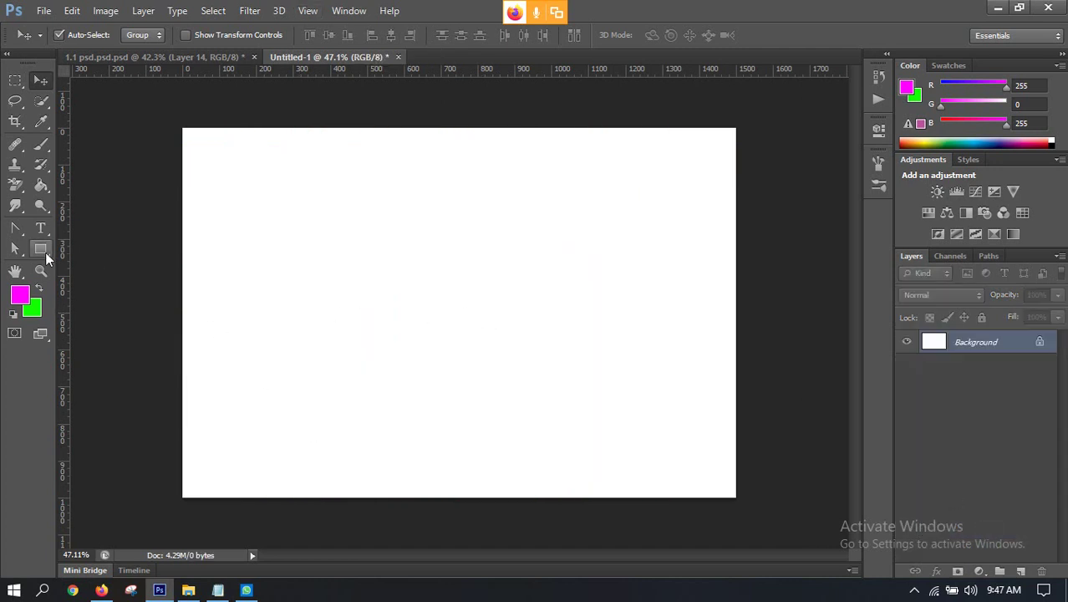
Add a new layer and marquee-select a full-height vertical strip about 70 px wide, starting about 100 px from the canvas's left edge.
click(1020, 571)
click(17, 80)
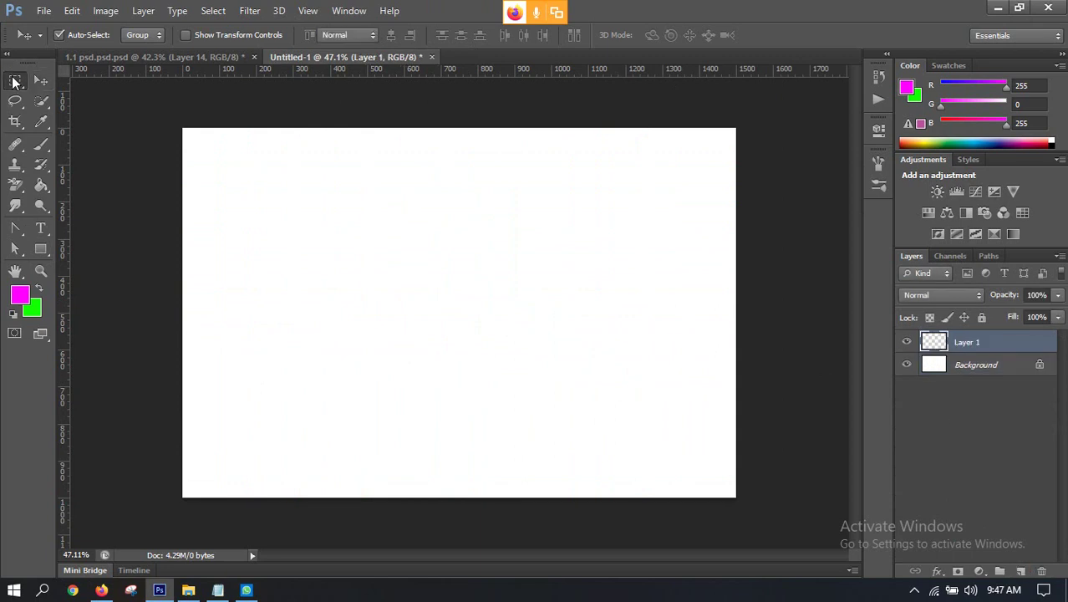
drag(217, 109, 240, 520)
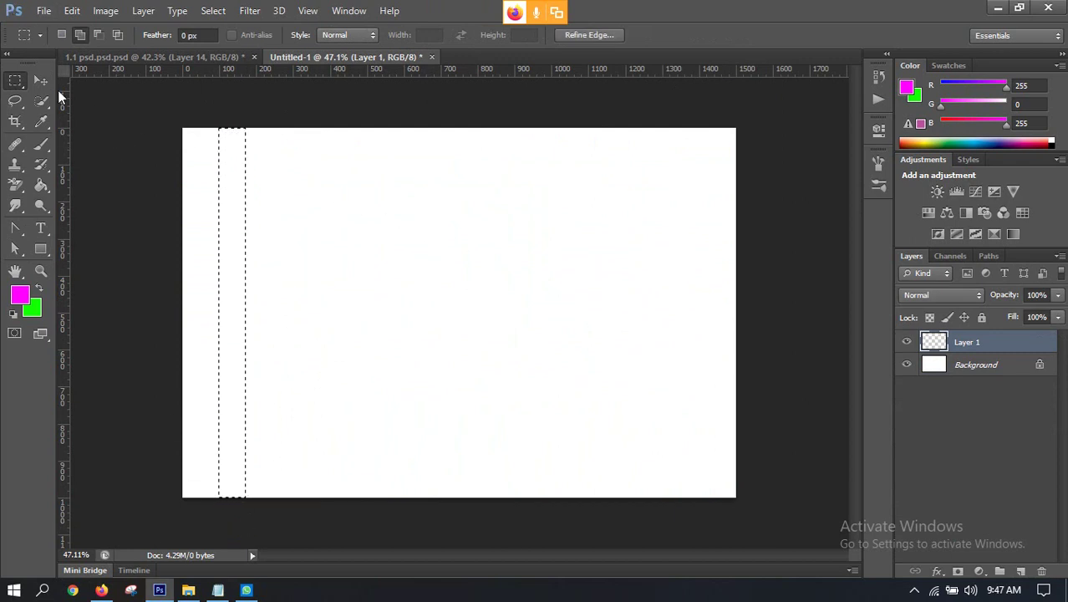
Set the foreground color to dark blue (R 0, G 0, B 140), fill the selected strip with the Paint Bucket and deselect.
click(40, 189)
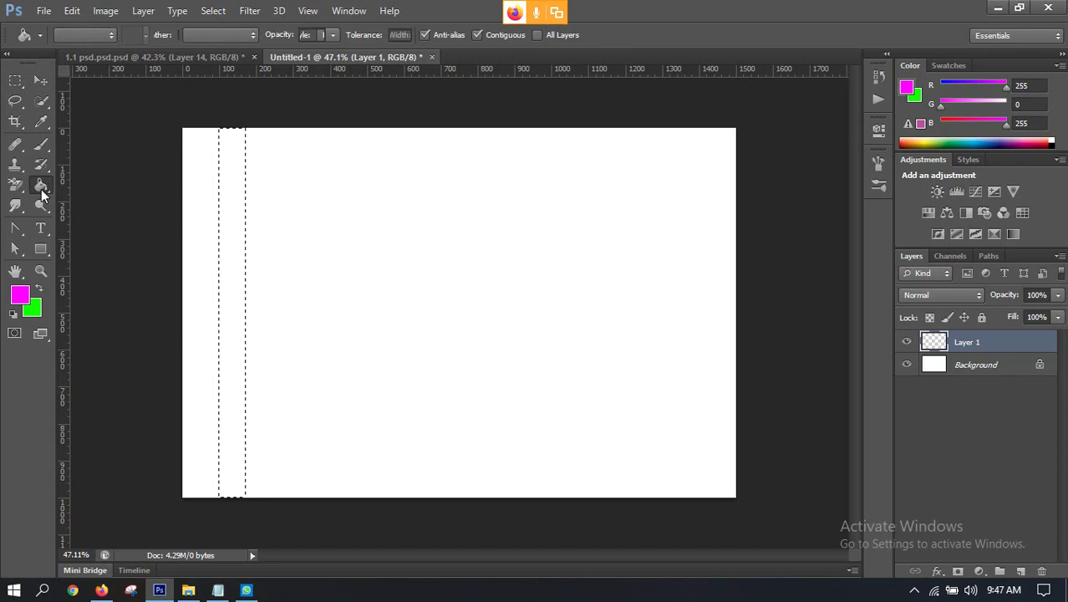
click(83, 197)
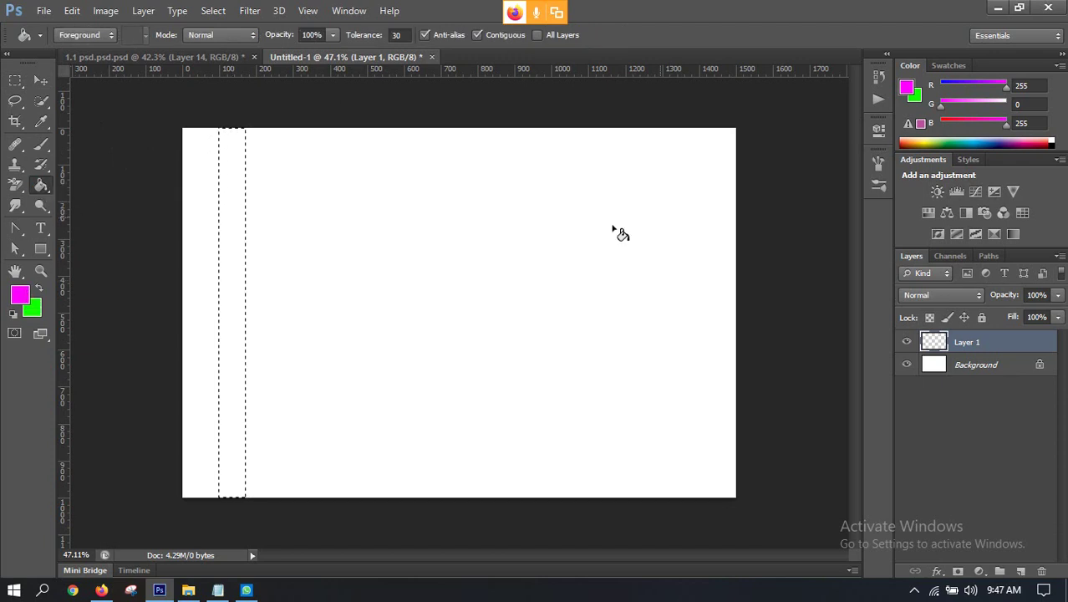
drag(960, 125, 940, 124)
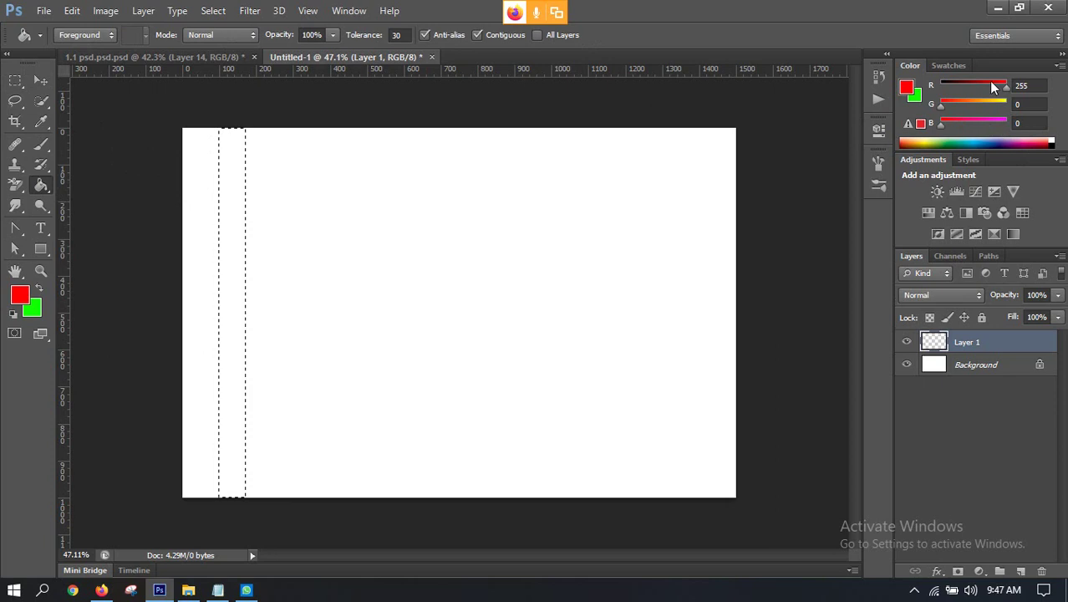
drag(1006, 84, 992, 87)
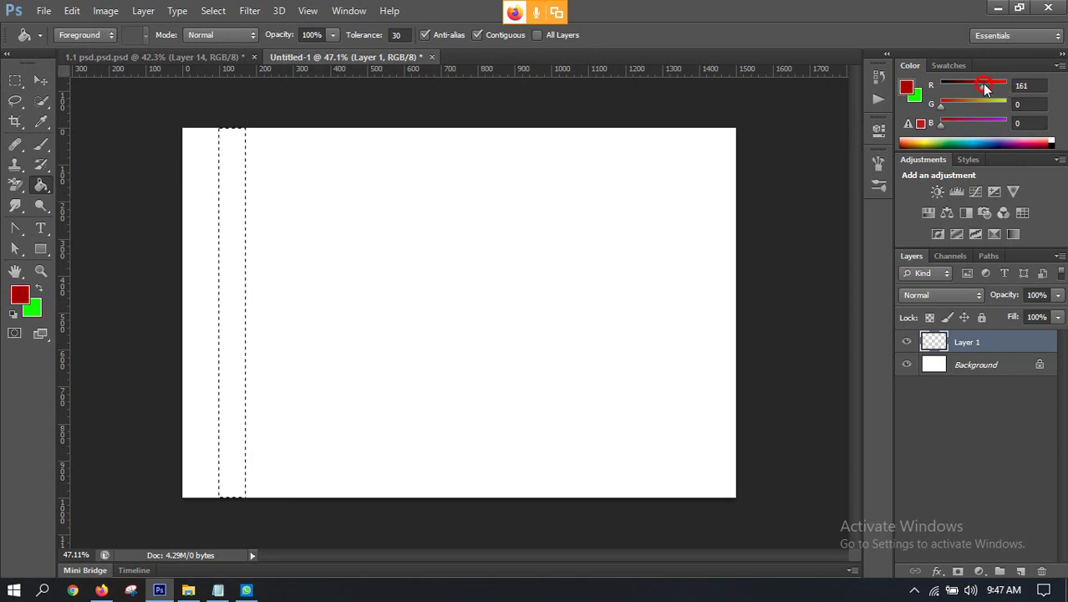
drag(950, 125, 972, 125)
drag(978, 87, 928, 87)
click(942, 97)
drag(973, 126, 980, 125)
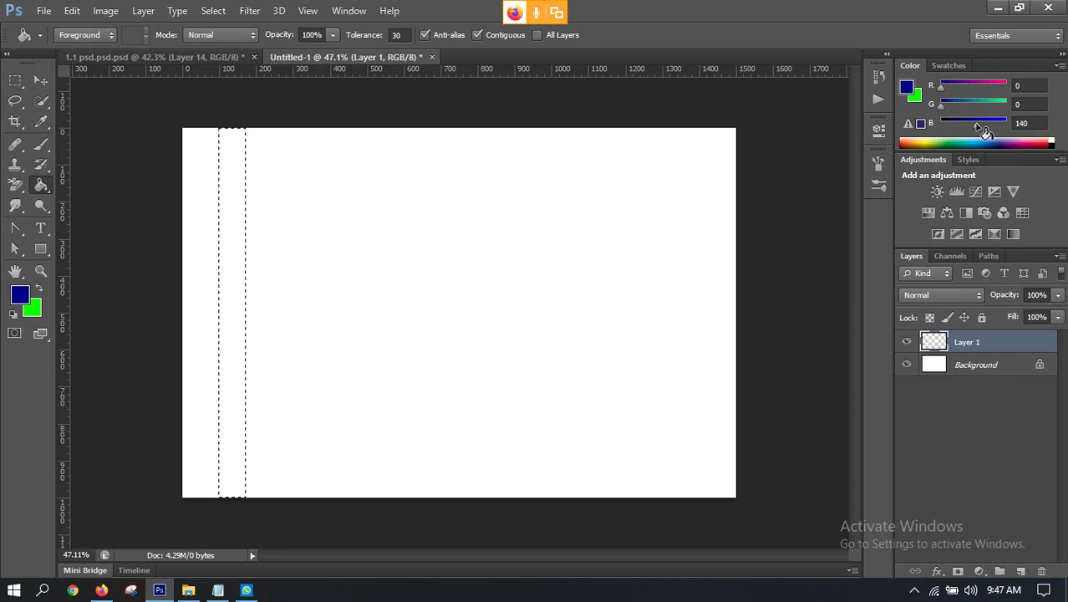
click(237, 181)
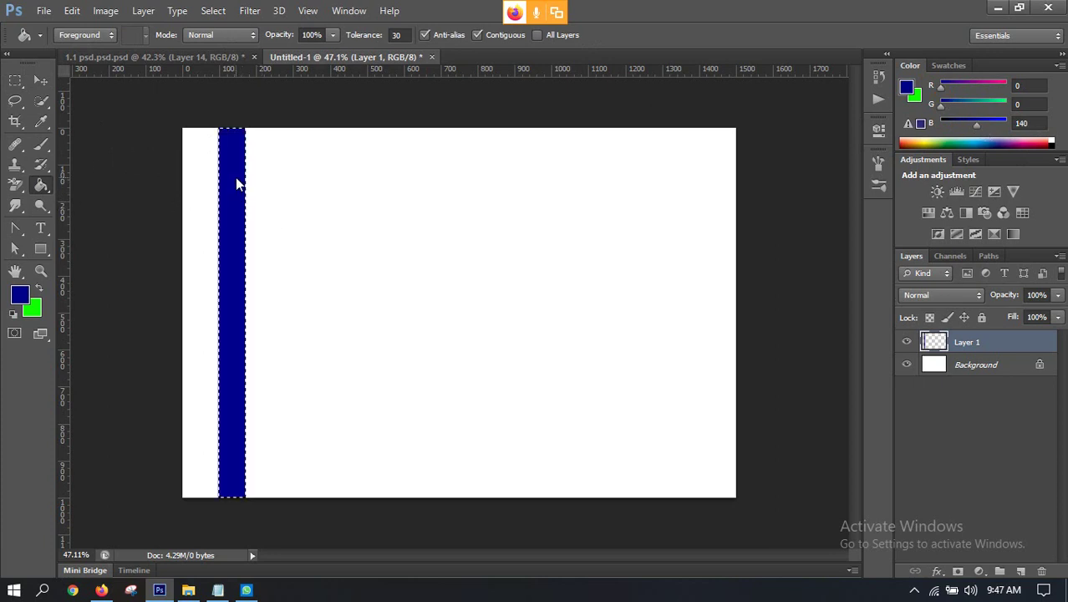
key(ctrl+d)
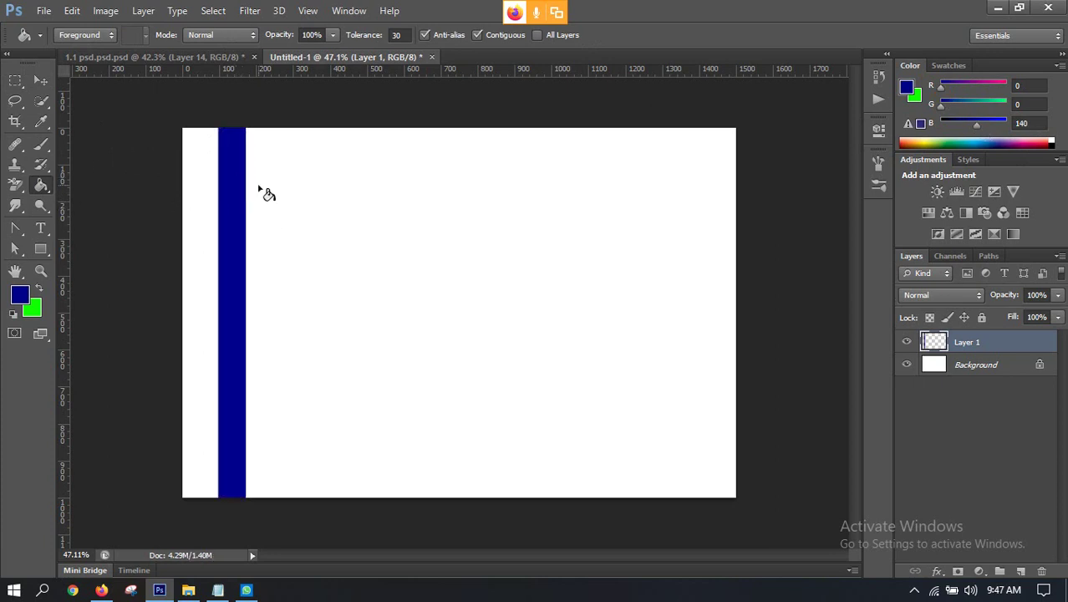
Duplicate the dark blue stripe with the Move tool and place the copy about 175 px to its right.
click(40, 79)
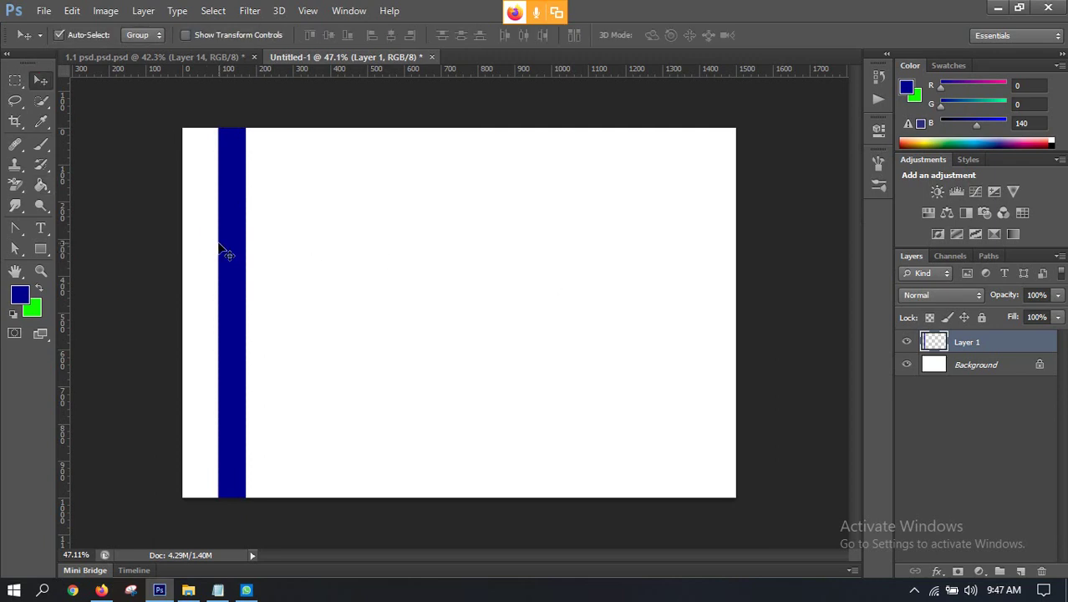
drag(231, 270, 299, 266)
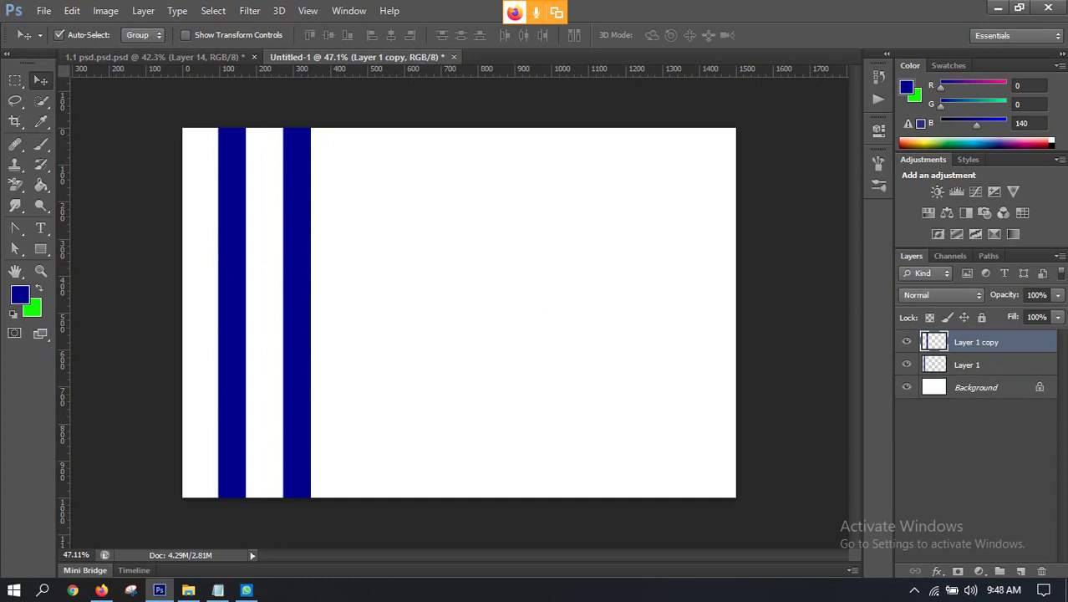
Duplicate the dark blue stripe eight more times with the Move tool, spacing the copies across to near the canvas's right edge.
drag(302, 367, 615, 377)
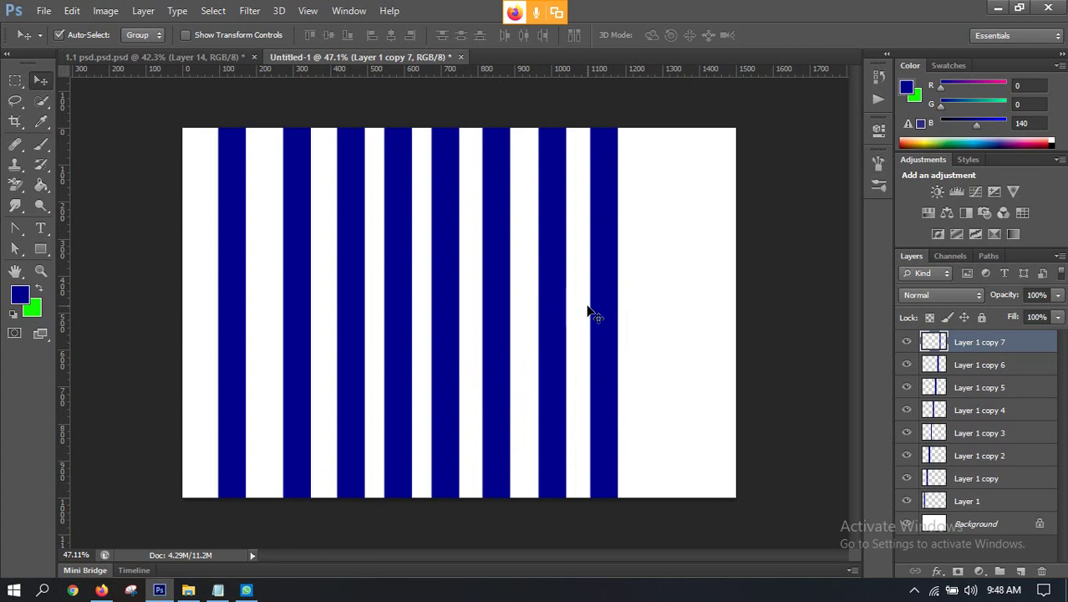
ctrl+click(934, 342)
drag(610, 294, 711, 301)
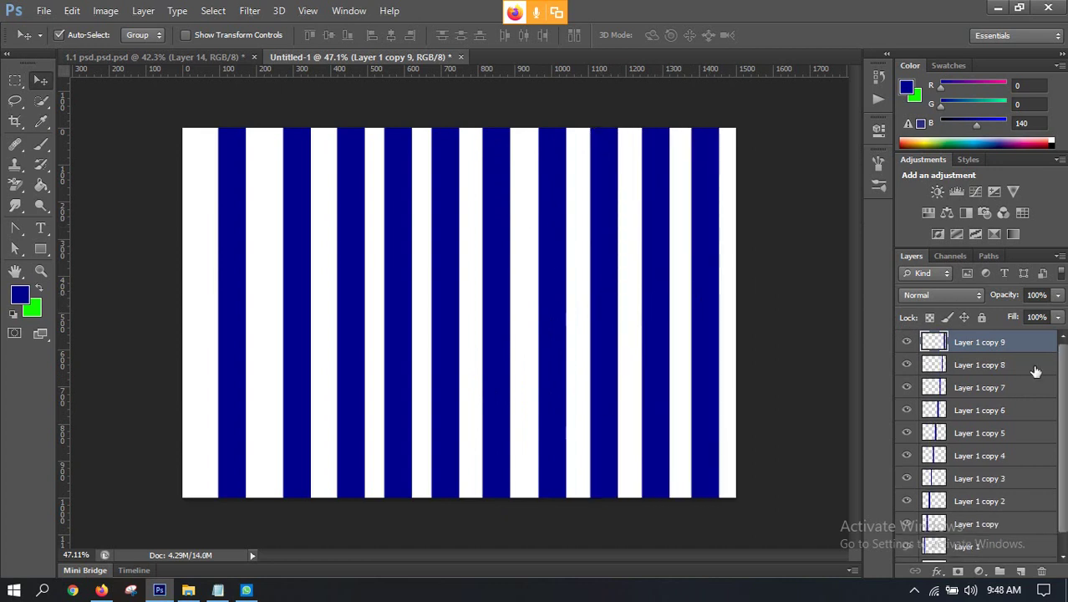
Select all ten stripe layers, nudge them slightly left and distribute their horizontal centers evenly.
scroll(1012, 386, down, 1)
shift+click(972, 530)
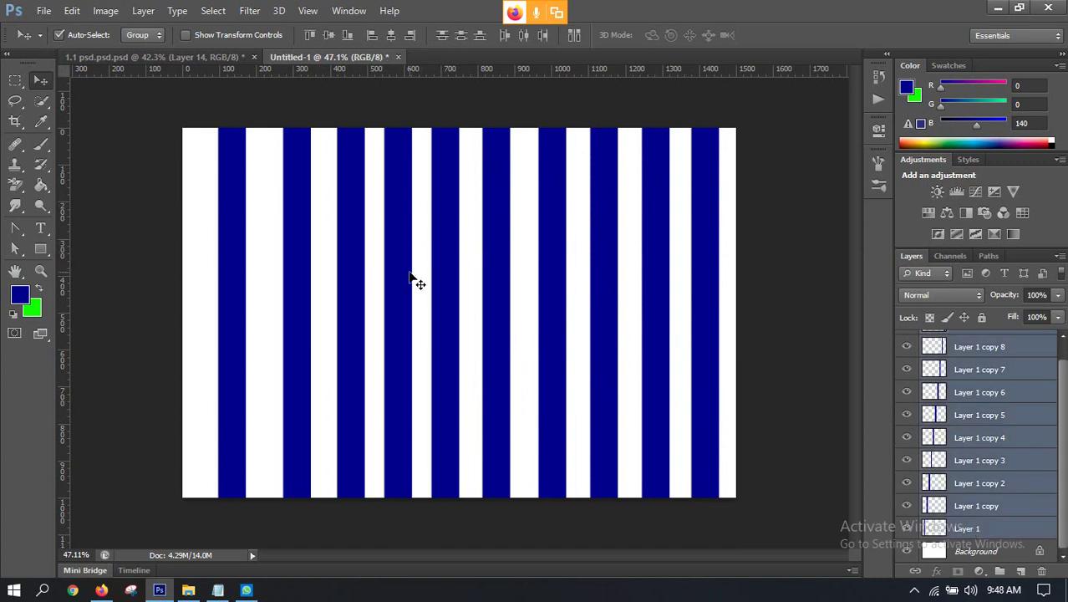
key(Left)
key(Left)
key(Left)
key(Left)
key(Left)
key(Left)
key(Left)
key(Left)
key(Left)
key(Left)
key(Left)
key(Left)
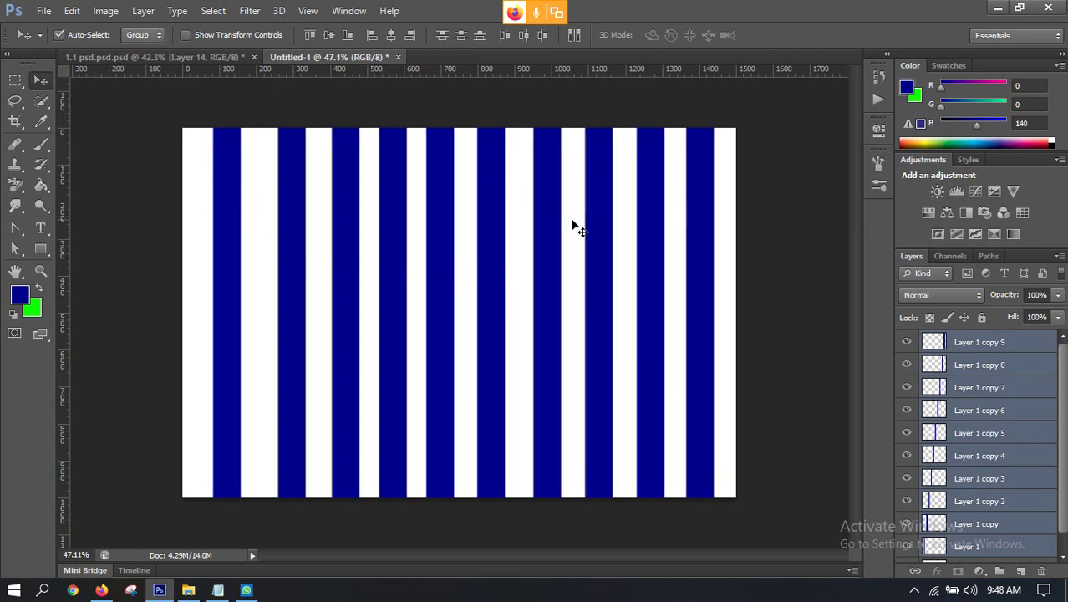
click(522, 36)
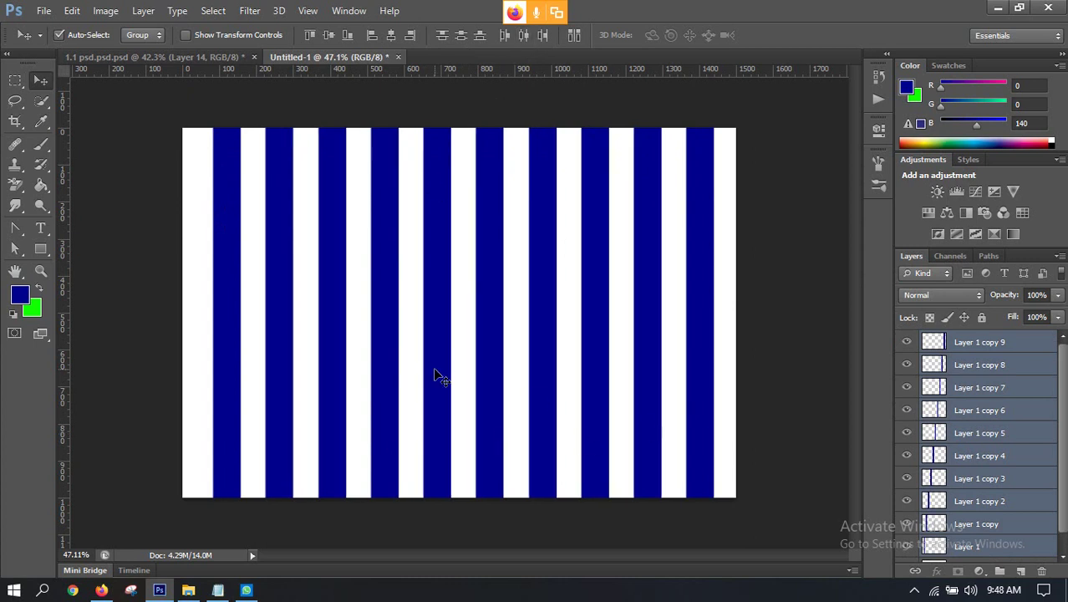
Move the rightmost stripe about 65 px left against the ninth, then distribute the horizontal centers of all ten stripe layers.
click(980, 346)
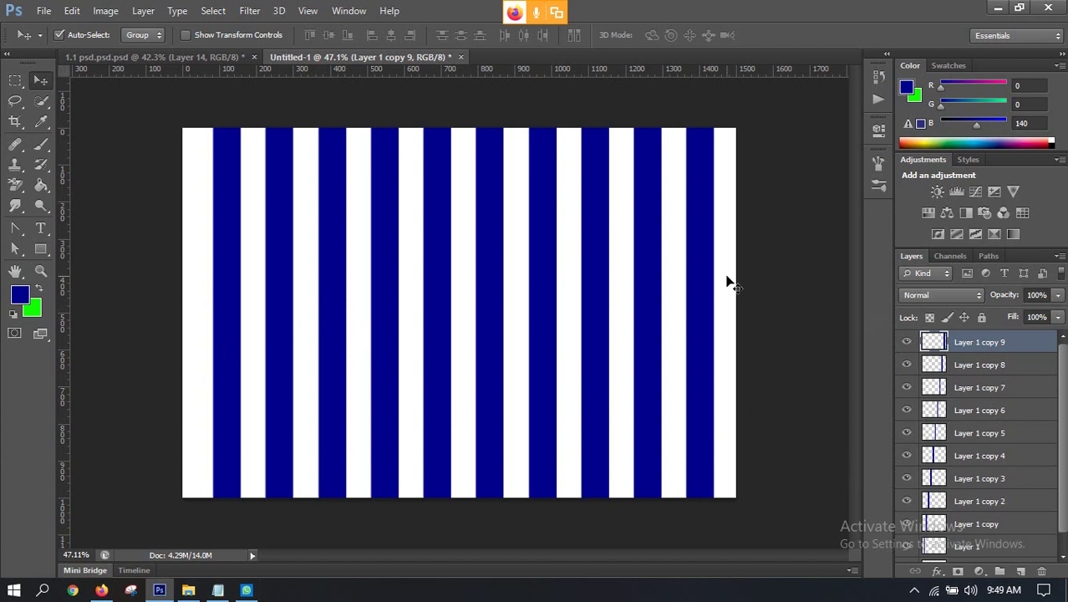
drag(704, 279, 679, 279)
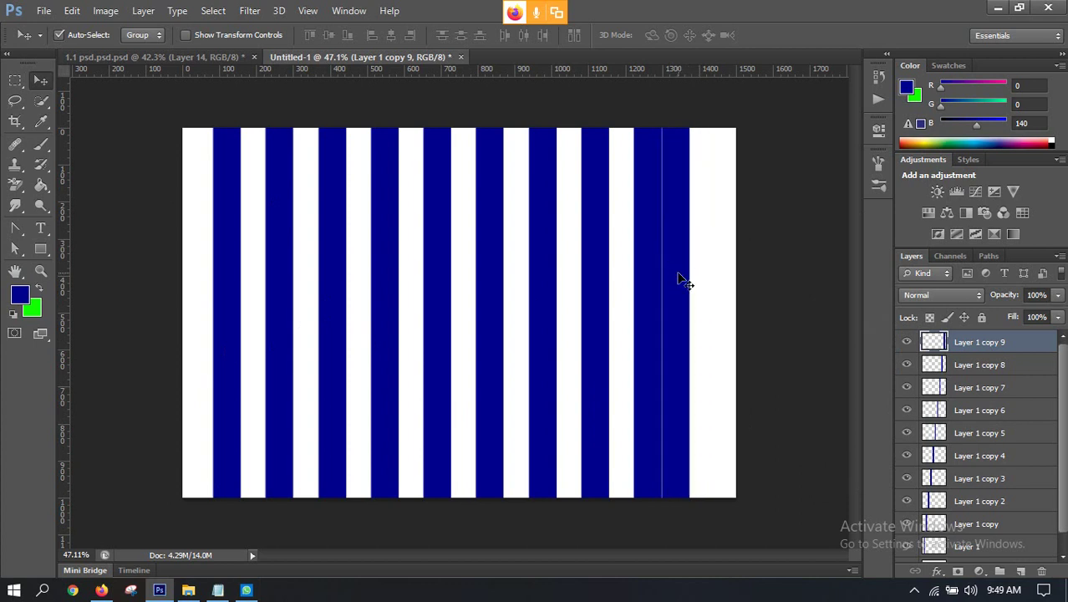
scroll(978, 498, down, 1)
shift+click(970, 528)
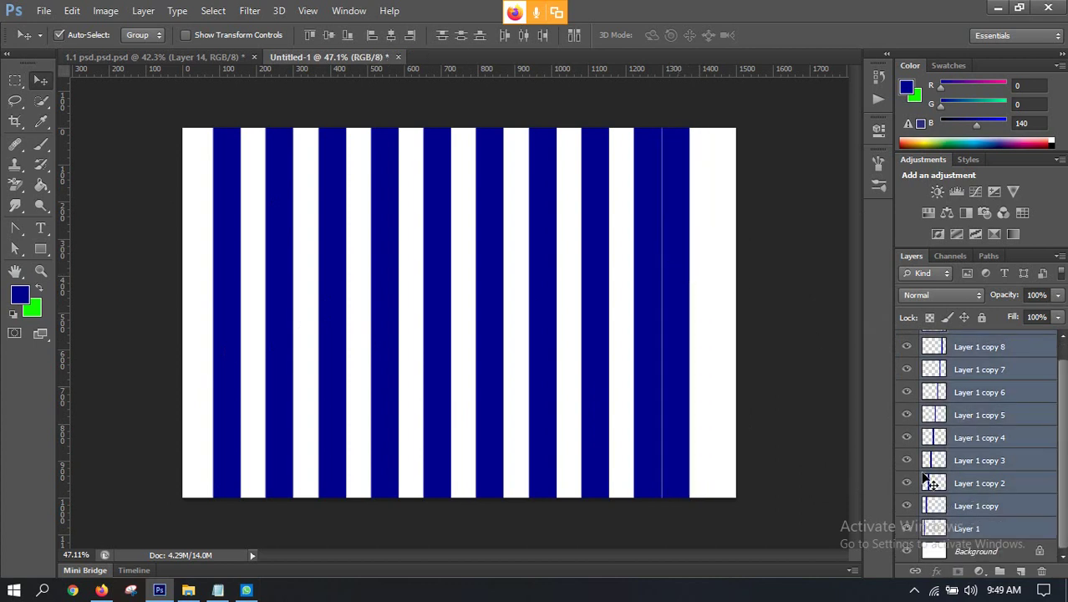
click(520, 36)
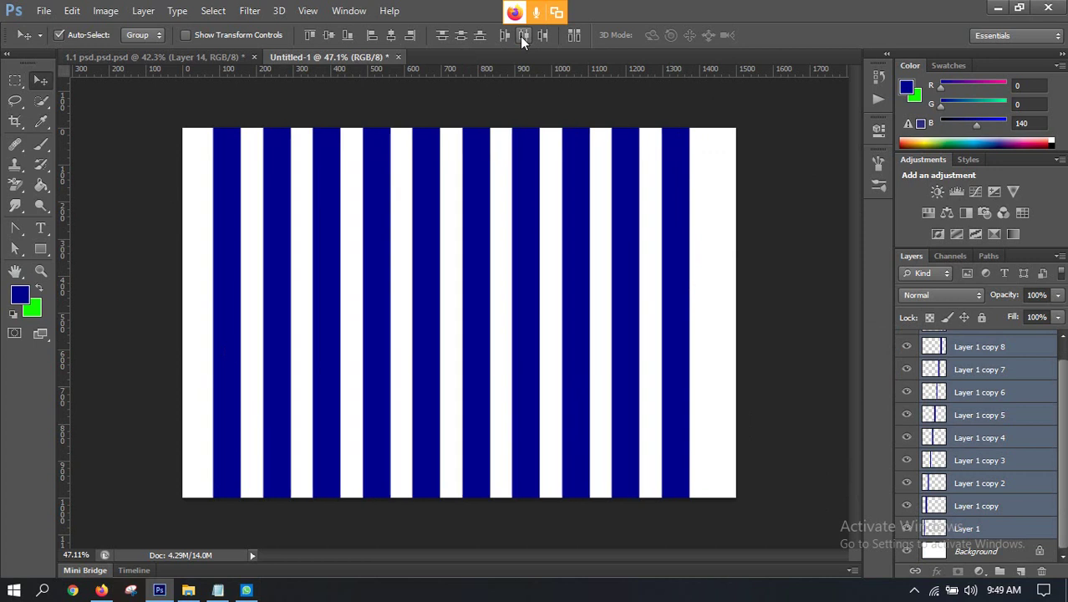
Move the Layer 1 copy 9 stripe about 60 px further left and redistribute the horizontal centers of all ten stripes.
click(1003, 355)
scroll(994, 369, up, 1)
click(989, 344)
mouse_move(678, 311)
mouse_down()
mouse_move(658, 310)
mouse_move(661, 319)
mouse_up()
scroll(1011, 453, down, 1)
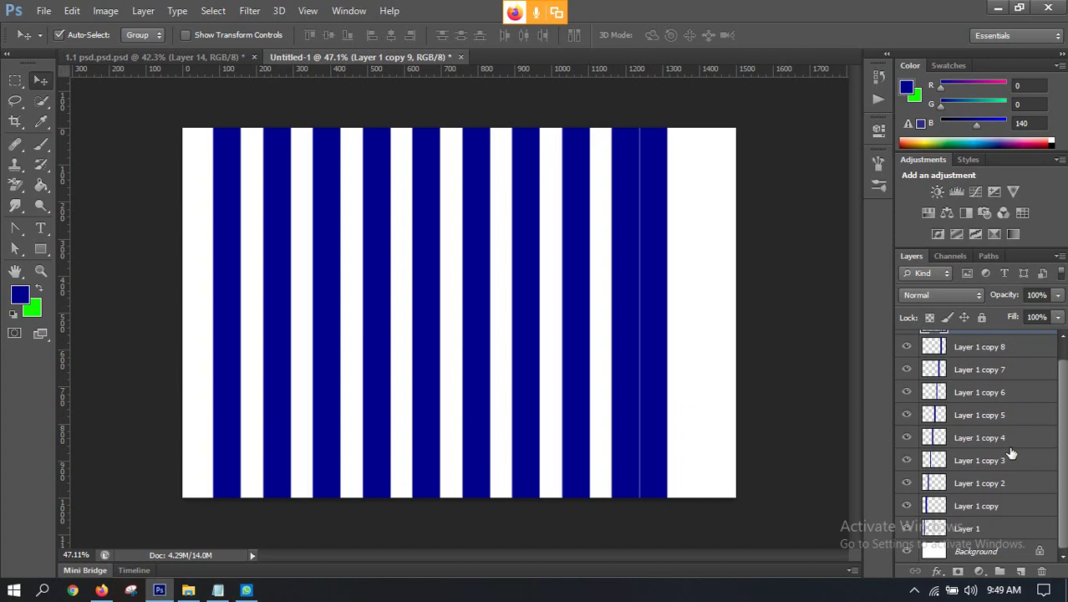
shift+click(985, 529)
click(523, 36)
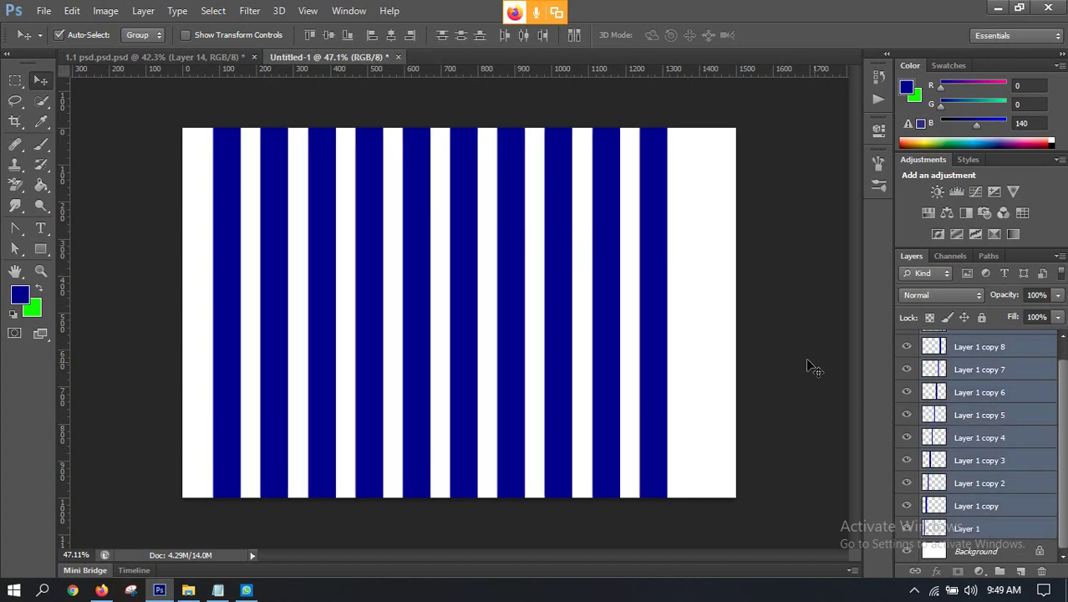
Move the Layer 1 copy 9 stripe left until its right edge sits about 1165 px from the canvas's left edge.
click(980, 350)
scroll(990, 359, up, 1)
click(982, 343)
drag(666, 324, 584, 334)
click(965, 368)
click(963, 349)
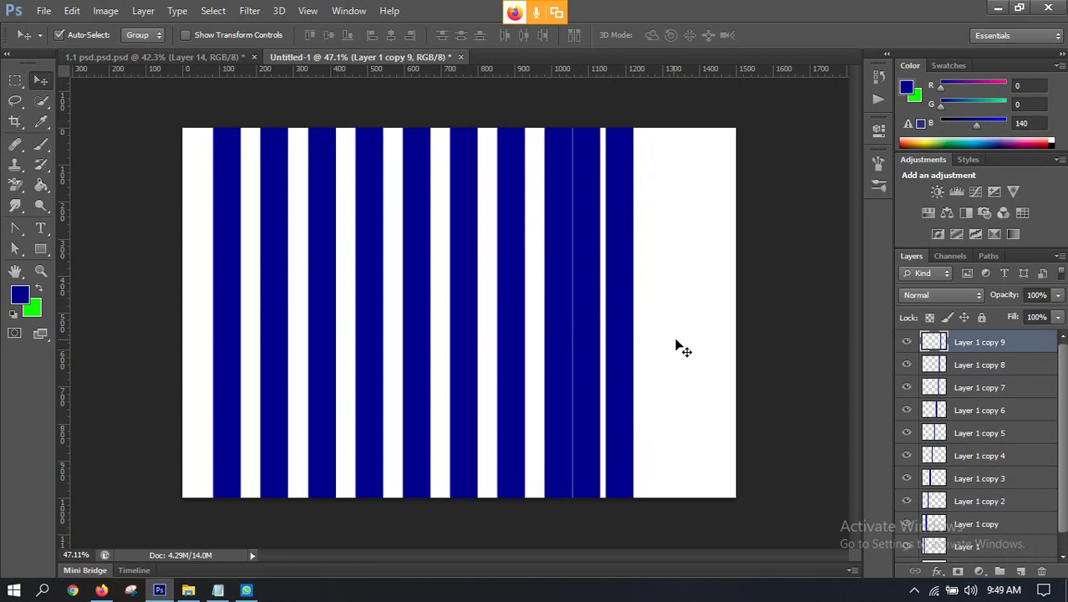
drag(610, 348, 599, 348)
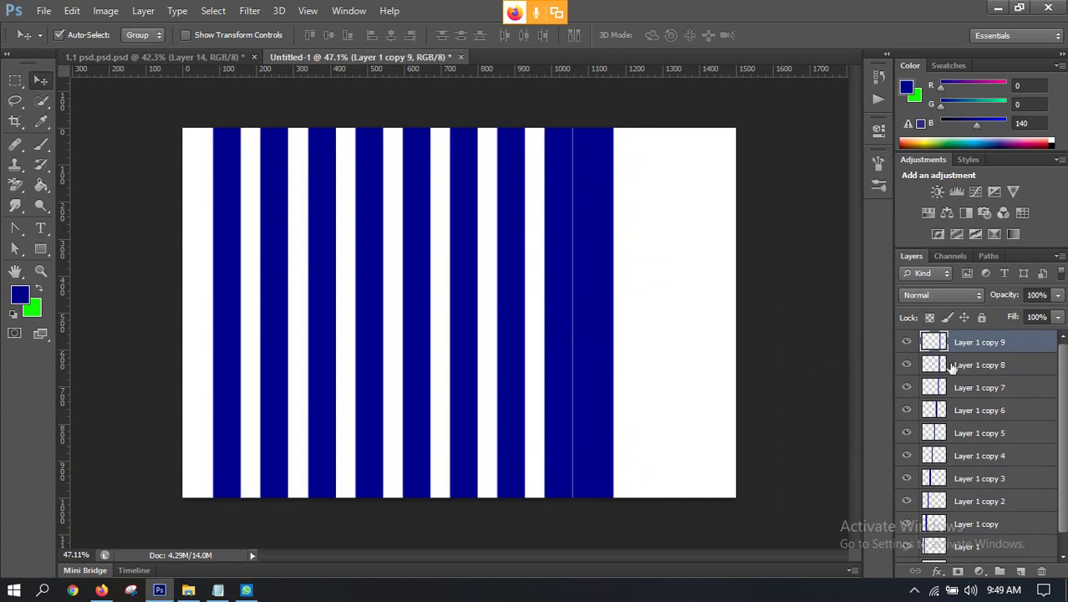
Distribute the horizontal centers of all ten stripe layers and move the whole set about 80 px right.
scroll(989, 393, down, 1)
scroll(995, 437, up, 1)
scroll(995, 466, down, 1)
shift+click(979, 528)
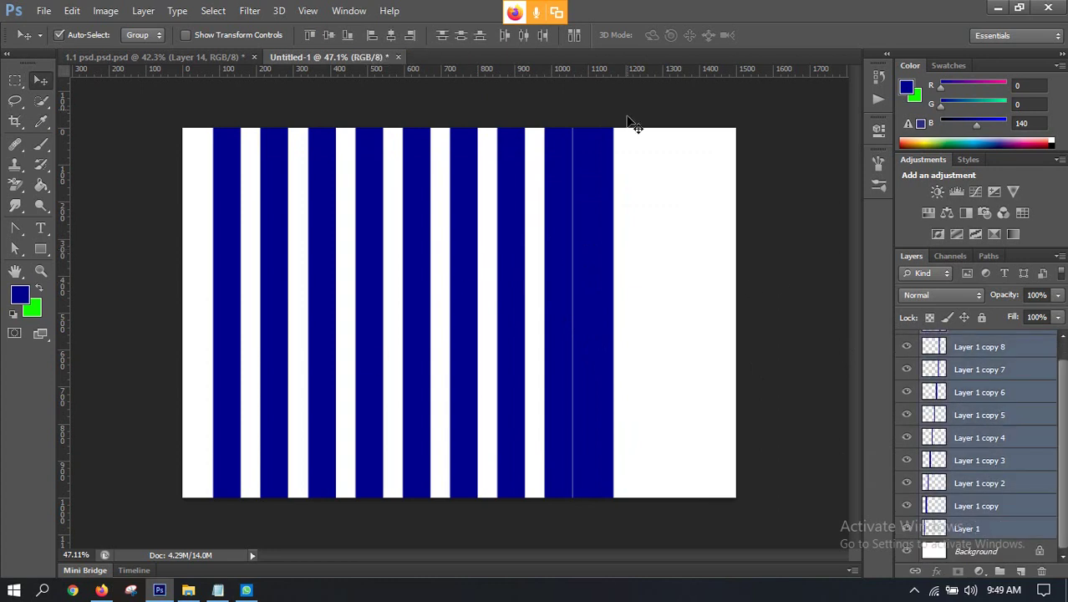
click(524, 35)
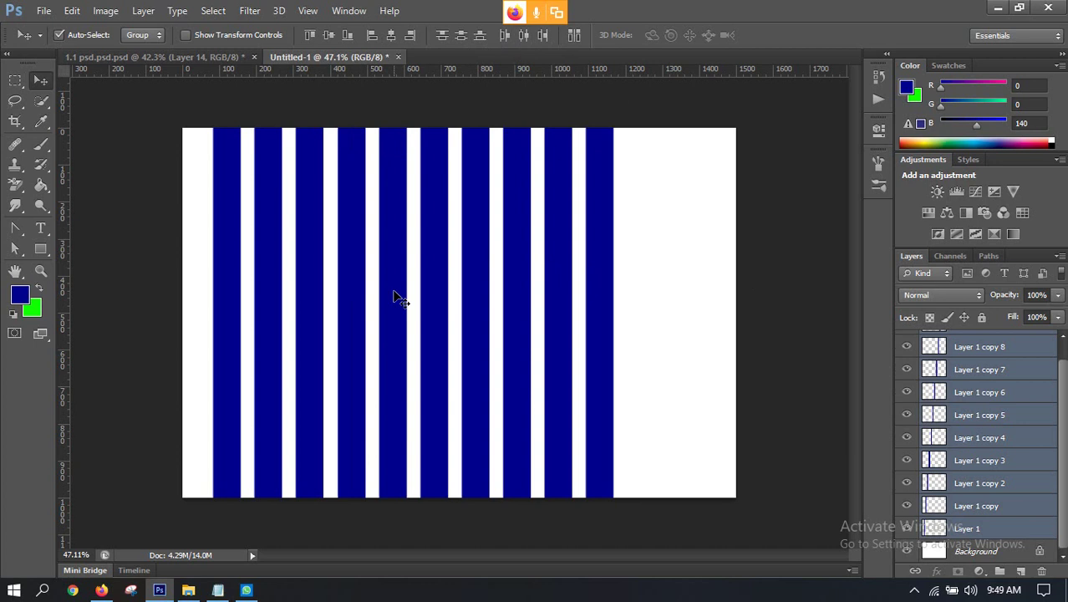
drag(435, 268, 464, 266)
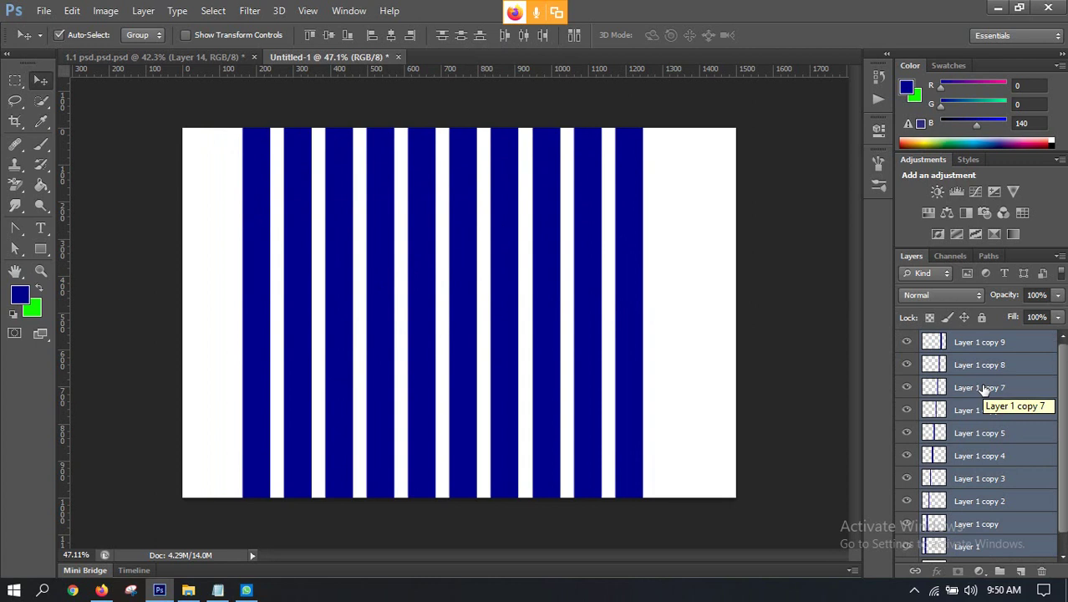
Duplicate the rightmost stripe about 140 px to its right and rotate the copy 90 degrees with Free Transform.
click(980, 350)
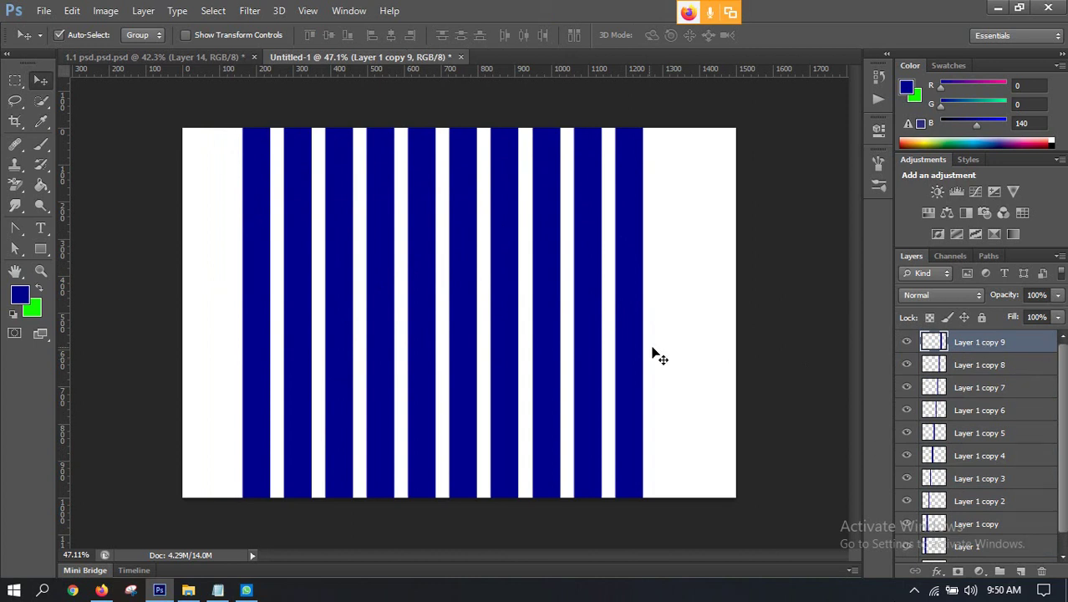
drag(635, 352, 686, 353)
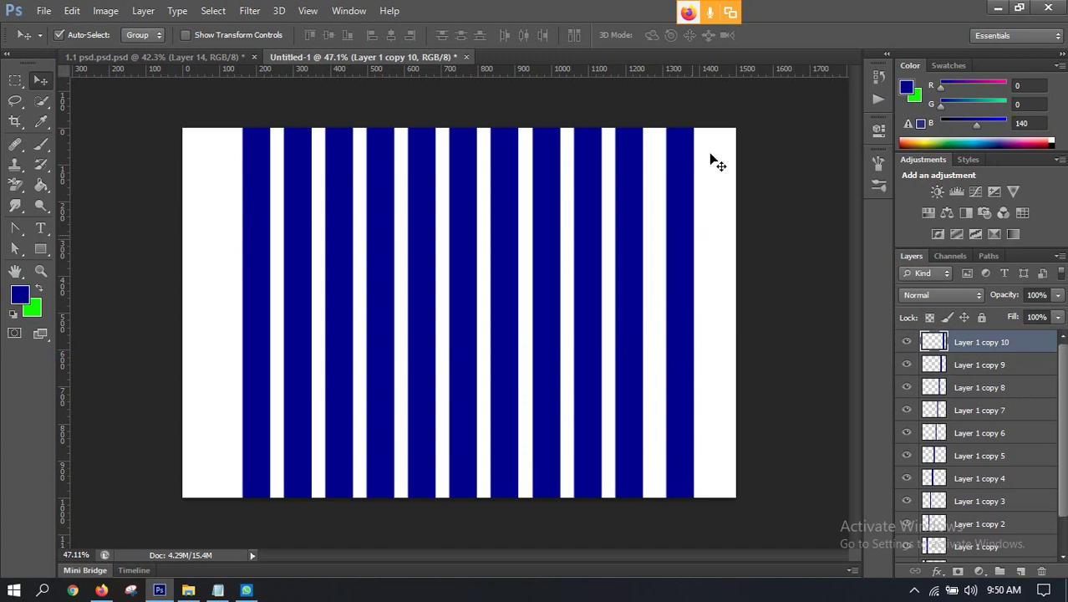
key(ctrl+t)
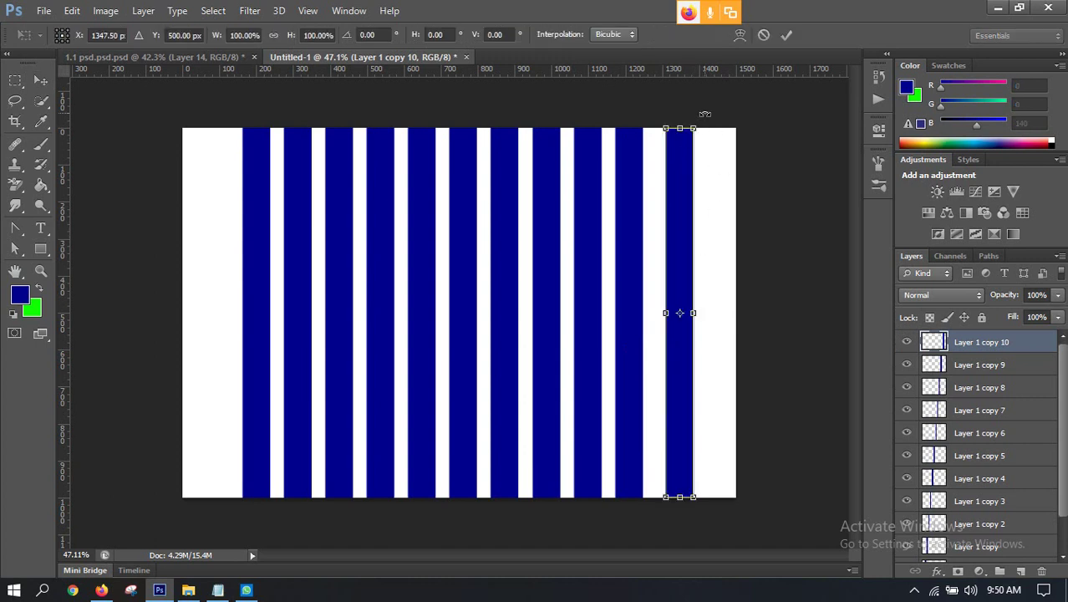
mouse_move(707, 113)
mouse_down()
mouse_move(506, 126)
mouse_move(351, 234)
mouse_move(365, 299)
mouse_move(477, 310)
mouse_move(387, 293)
mouse_move(448, 278)
mouse_up()
key(ctrl+z)
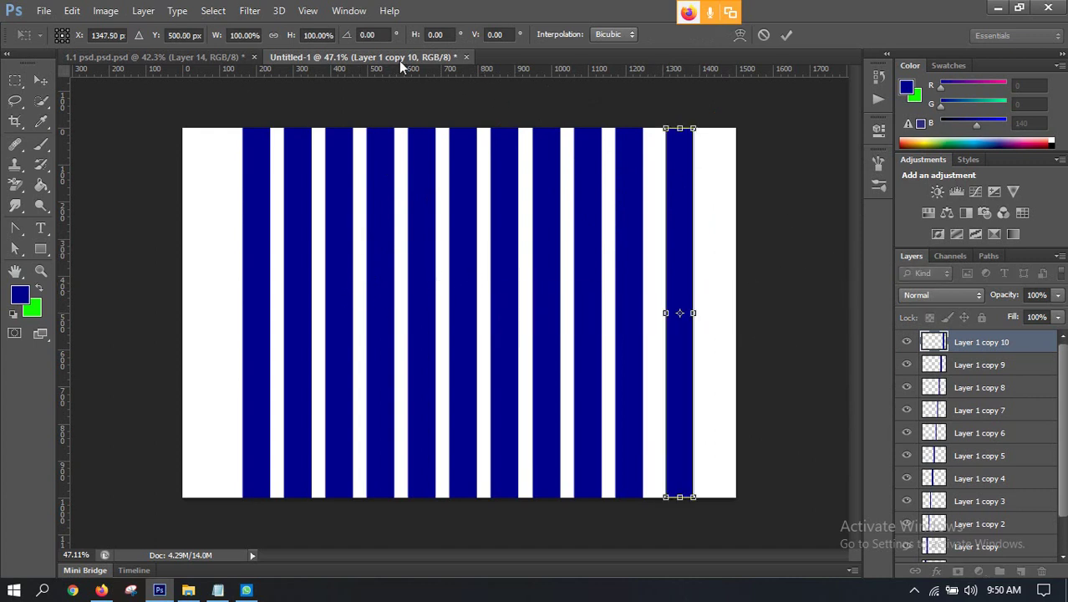
click(373, 34)
text(90)
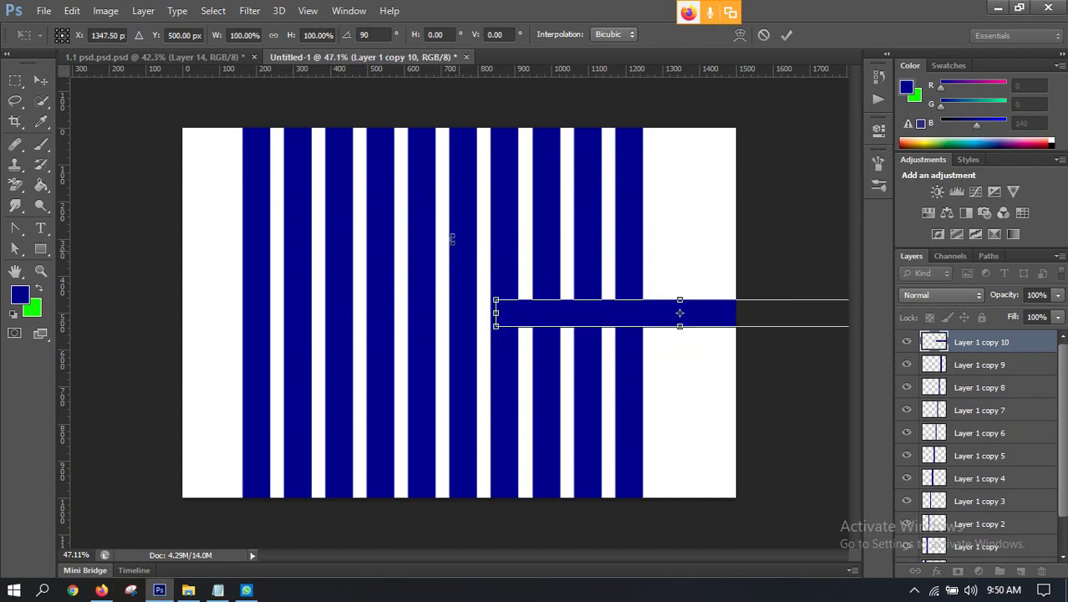
Stretch the rotated stripe across the full canvas width, apply the transform and move it to about 50 px below the top edge.
drag(623, 312, 311, 300)
drag(552, 298, 735, 298)
click(788, 35)
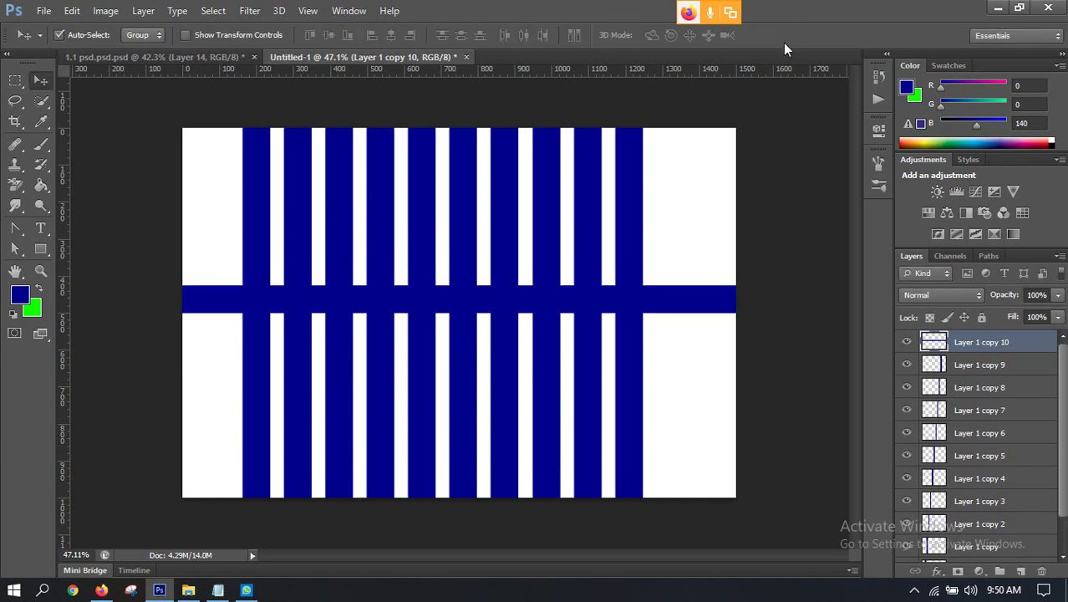
drag(657, 302, 667, 163)
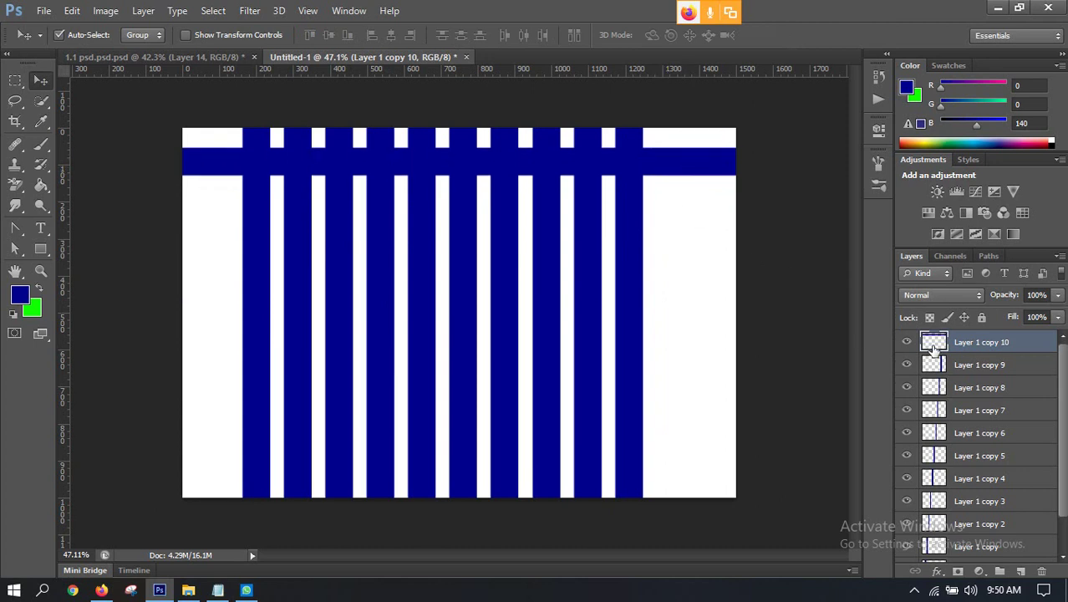
Load the horizontal stripe as a selection and fill it with light blue (R 0, G 194, B 255) using the Paint Bucket.
ctrl+click(934, 344)
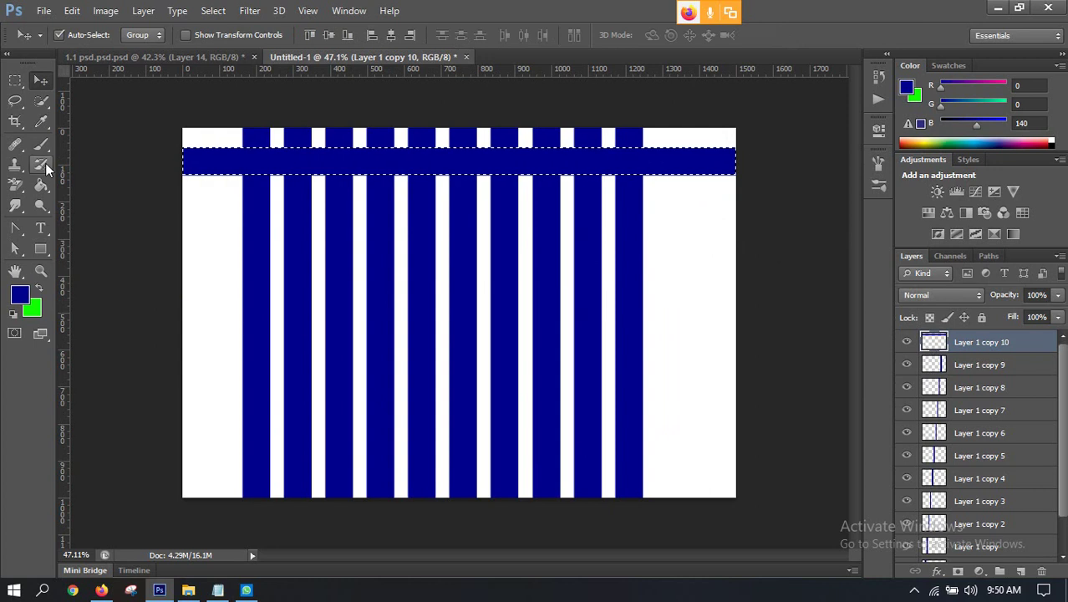
click(41, 184)
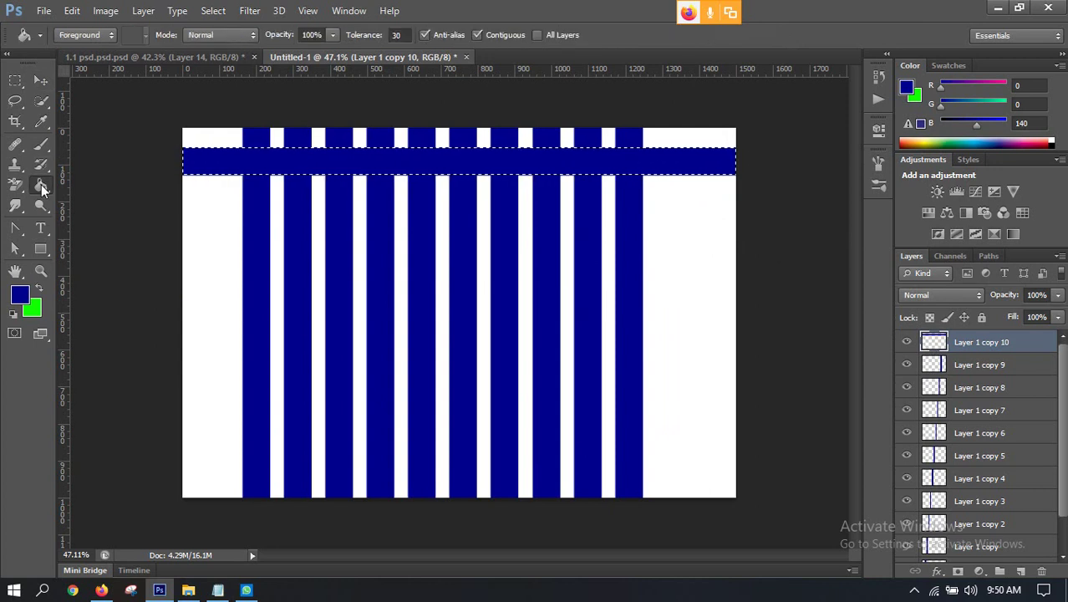
right_click(41, 184)
click(41, 185)
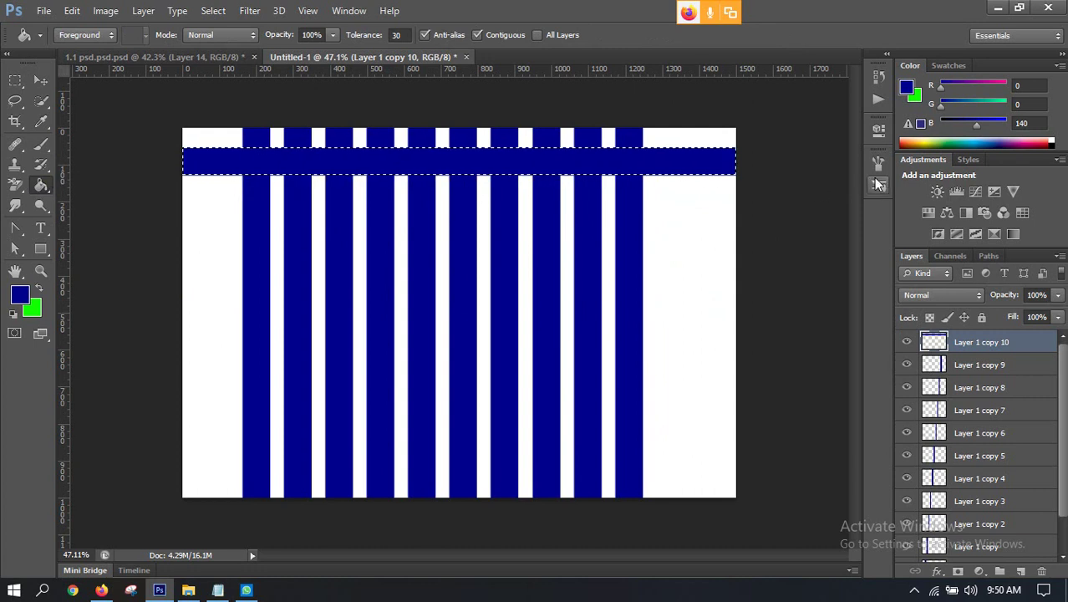
drag(942, 109, 1007, 123)
click(582, 171)
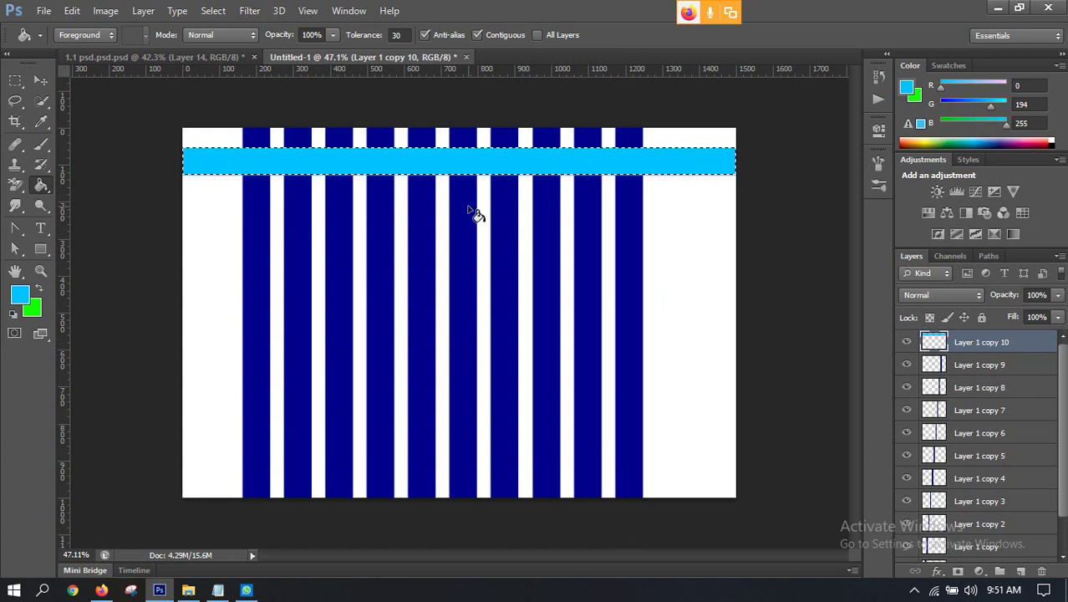
Fill the selected stripe with the green background color, refill it with the light blue foreground color and deselect.
key(ctrl+BackSpace)
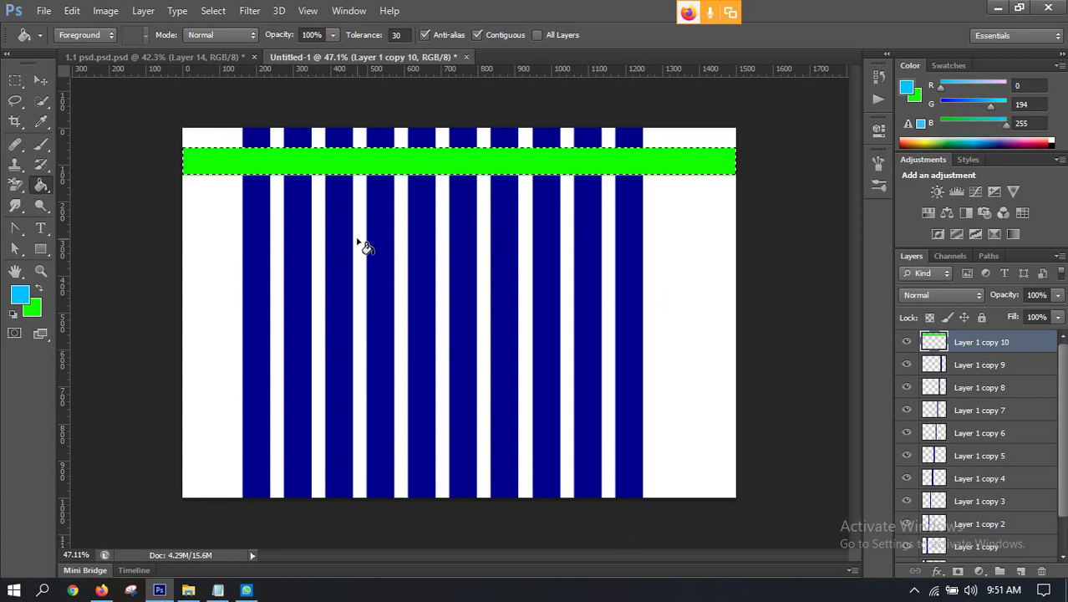
key(alt+BackSpace)
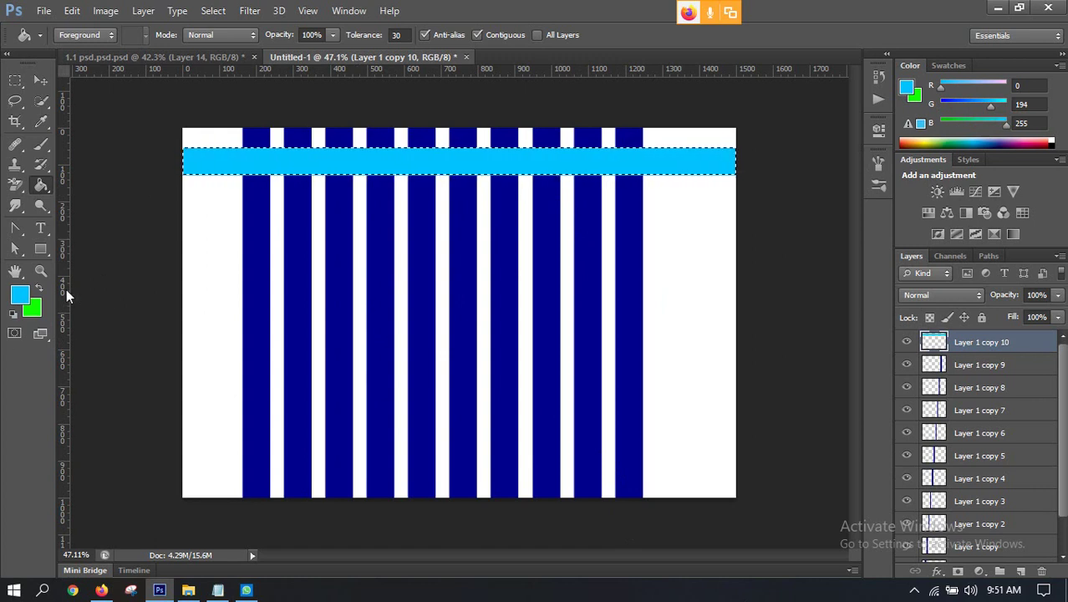
key(ctrl+d)
Duplicate the light blue horizontal stripe eight times with the Move tool, placing the copies down the canvas to about 870 px.
click(44, 81)
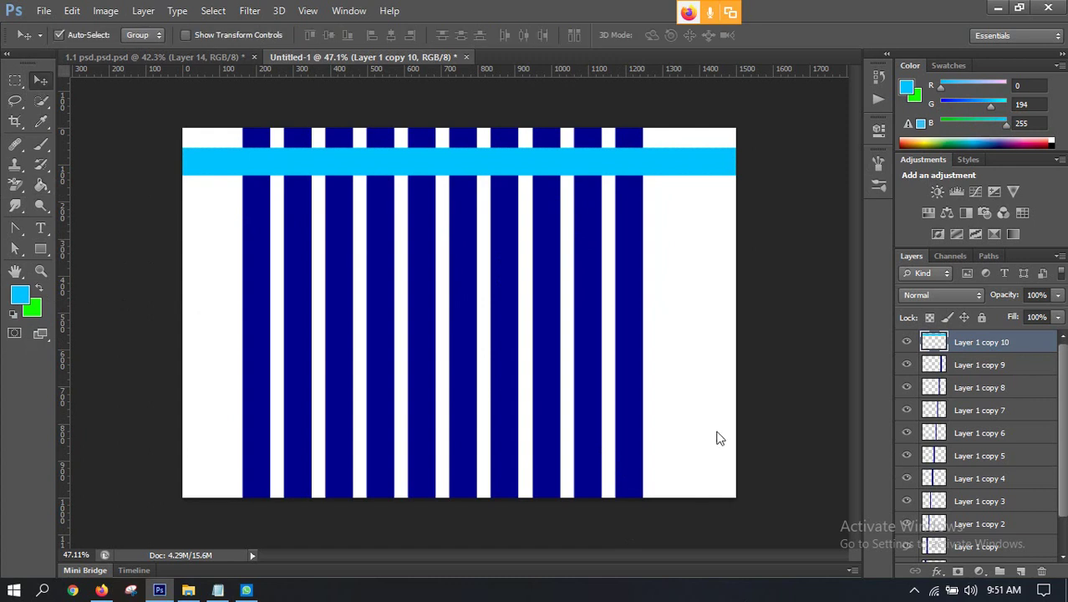
click(682, 211)
click(537, 234)
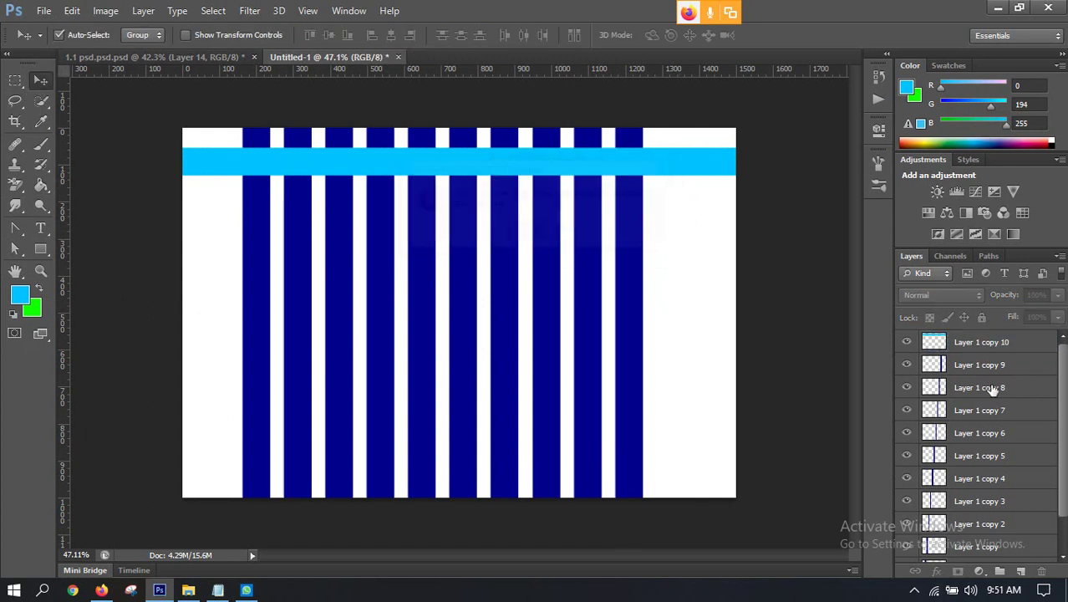
drag(671, 173, 677, 238)
drag(677, 238, 680, 267)
drag(680, 283, 679, 311)
drag(678, 311, 677, 355)
drag(677, 355, 675, 408)
drag(675, 409, 679, 440)
alt+click(680, 441)
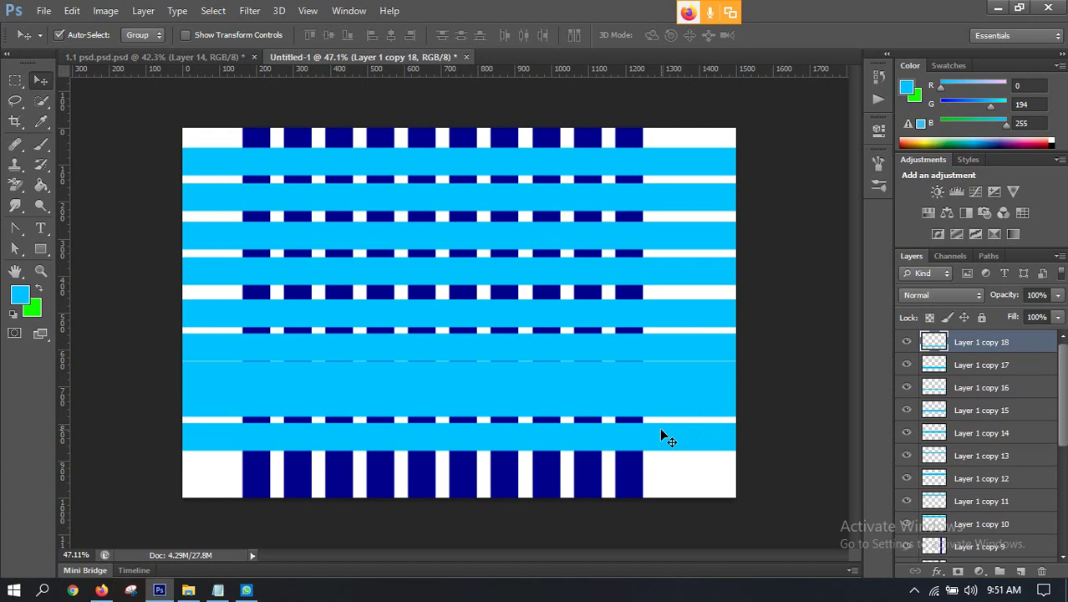
Select the nine light blue stripe layers, Layer 1 copy 18 through copy 10, and distribute their vertical centers evenly.
scroll(978, 478, down, 1)
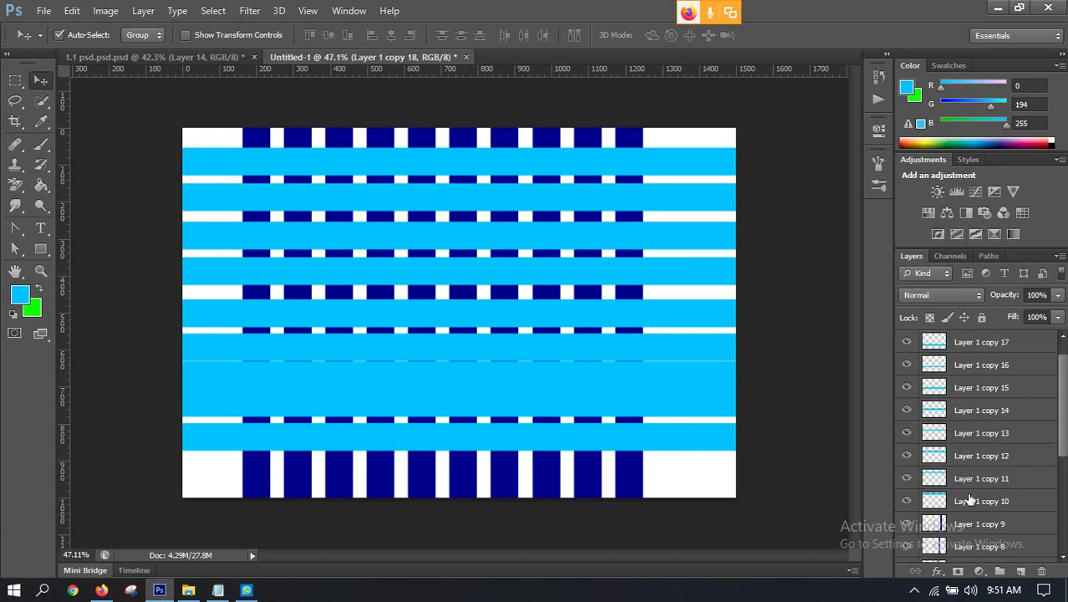
shift+click(974, 501)
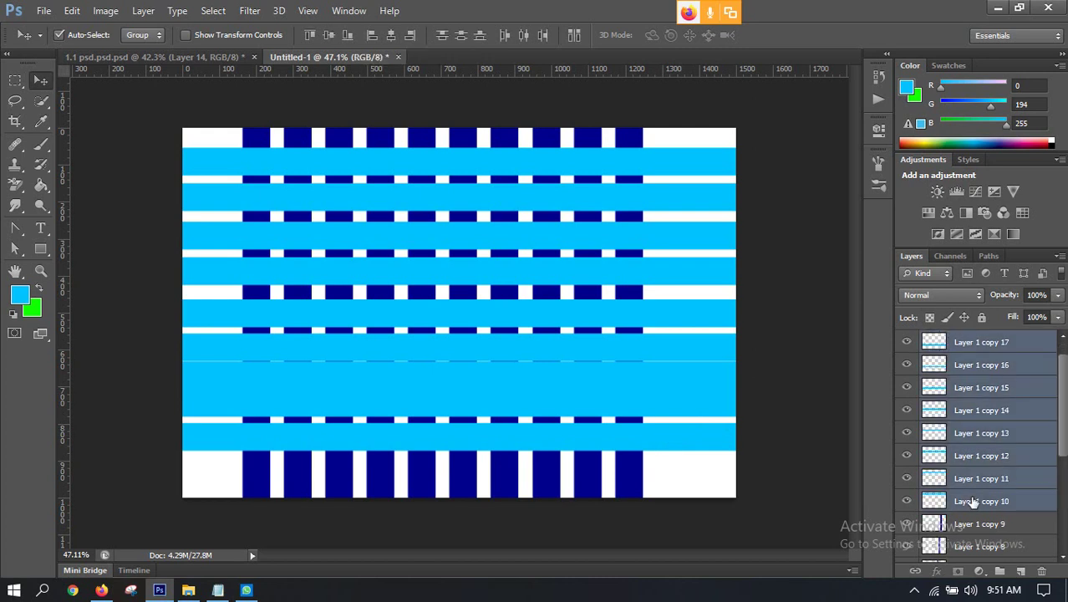
click(460, 38)
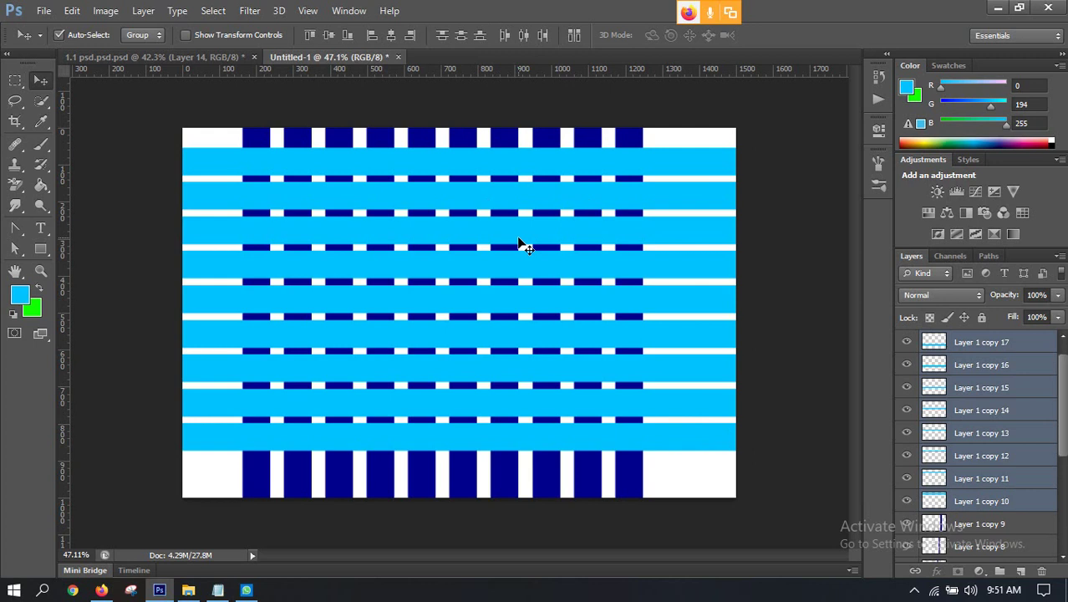
Nudge the nine selected light blue stripes down about 25 px and select only Layer 1 copy 18.
key(shift+Down)
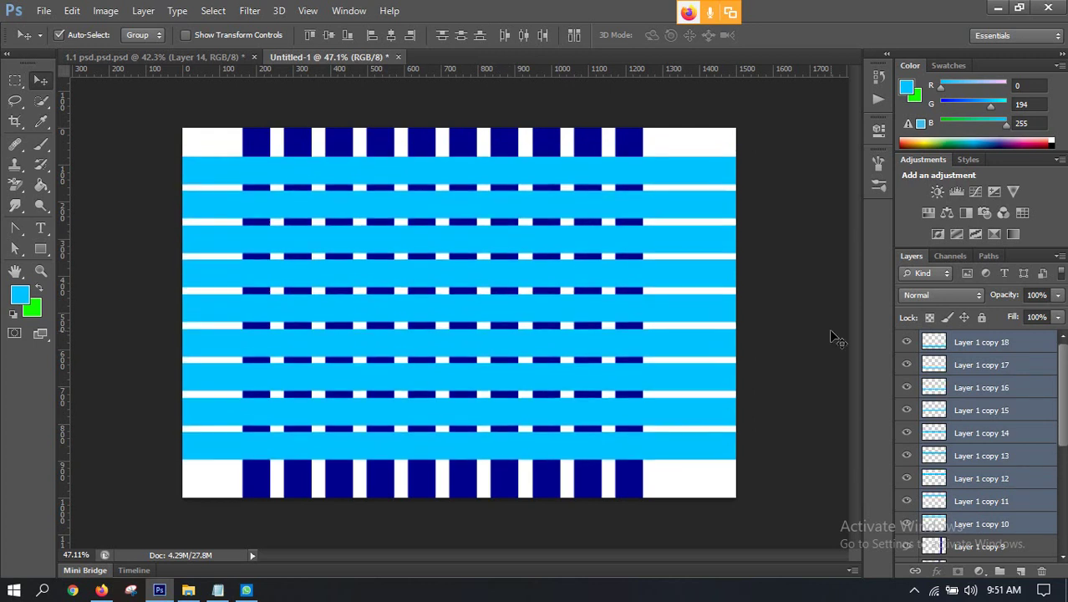
click(982, 345)
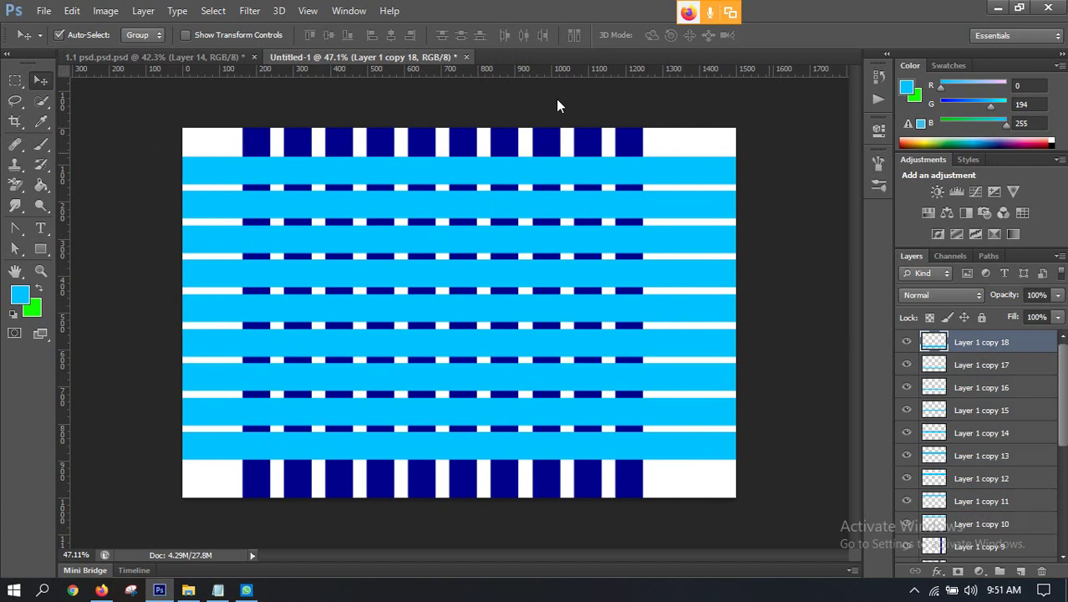
scroll(257, 171, up, 3)
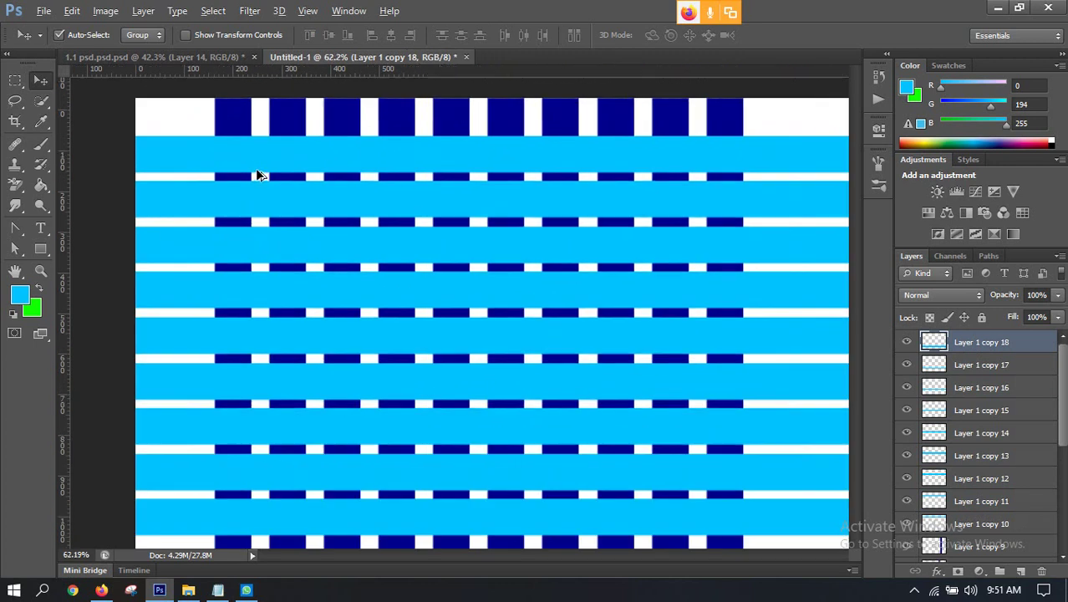
scroll(419, 216, down, 2)
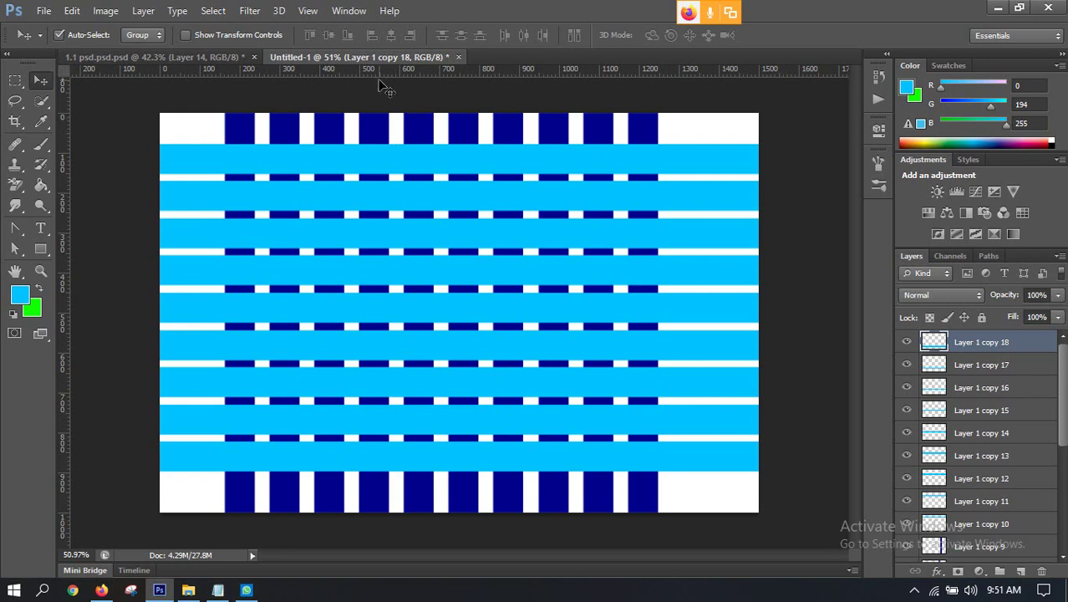
scroll(254, 146, up, 2)
scroll(249, 140, down, 2)
Load the first dark blue vertical stripe as a selection, delete that area from the topmost light blue stripe and deselect.
click(243, 130)
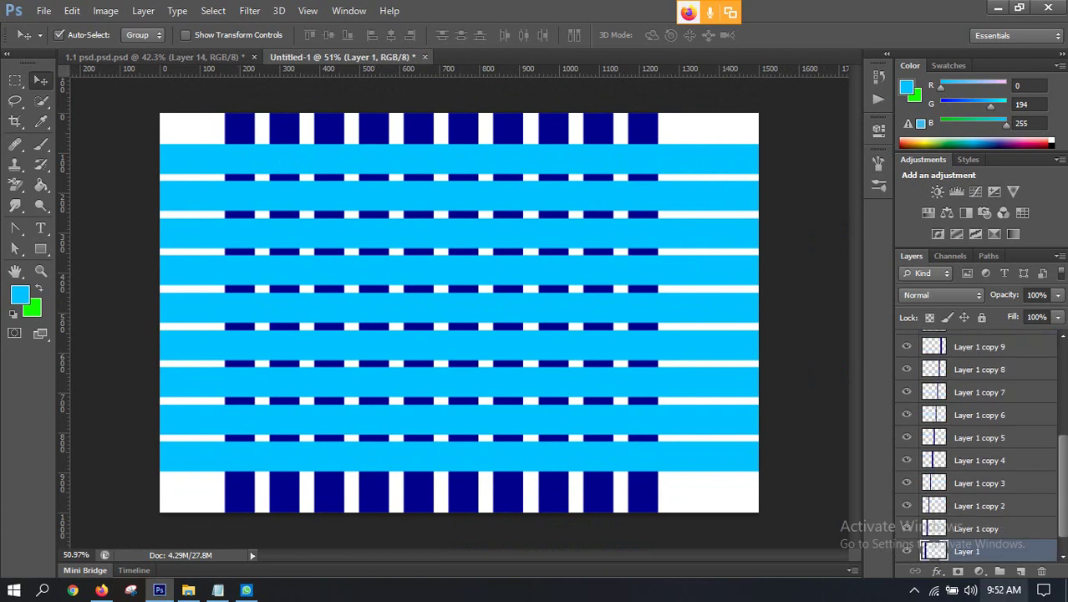
ctrl+click(934, 550)
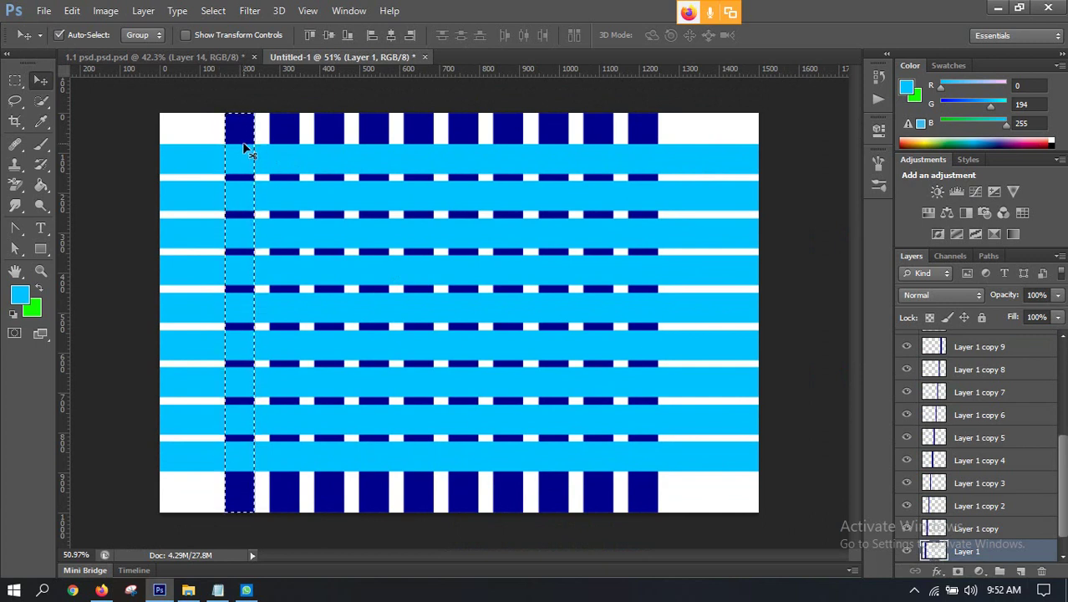
click(183, 156)
drag(183, 157, 245, 159)
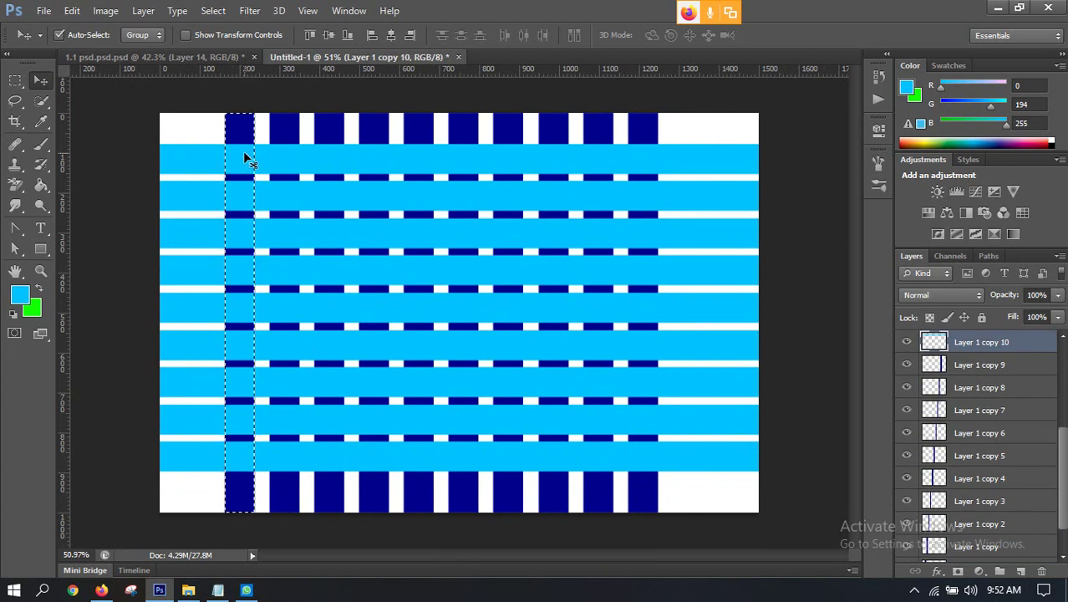
drag(245, 160, 235, 169)
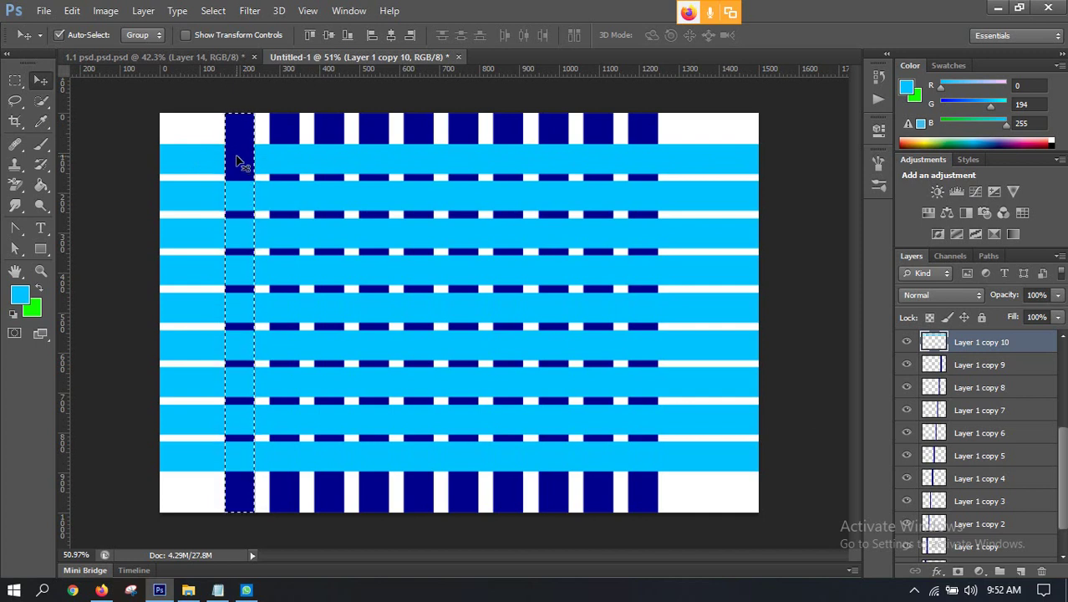
key(ctrl+d)
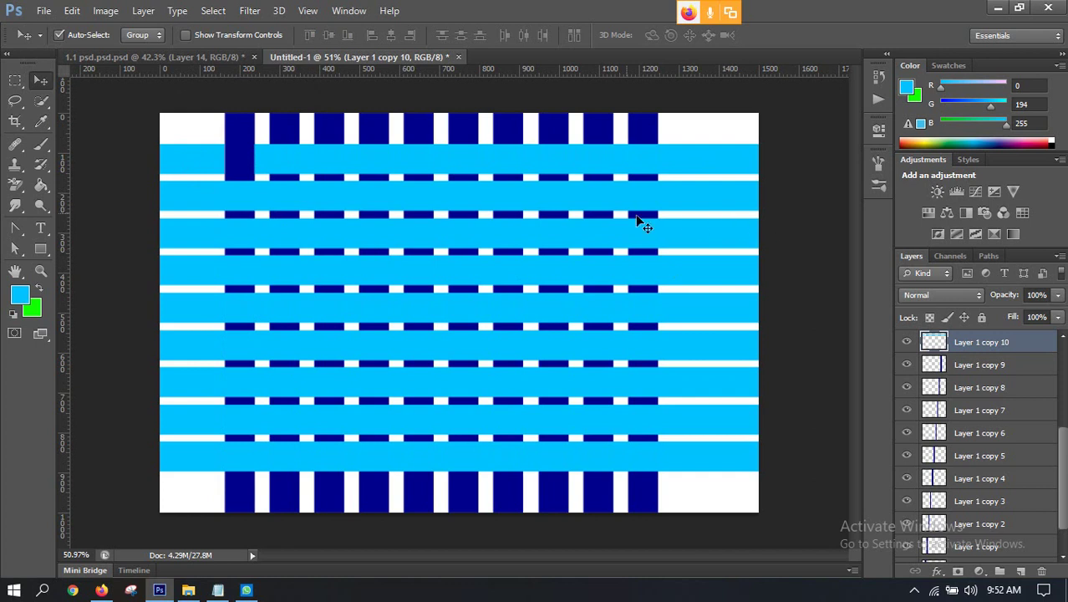
Cut the third vertical stripe's area out of the topmost light blue stripe, using Layer 1 copy 2 as the selection, and deselect.
click(336, 135)
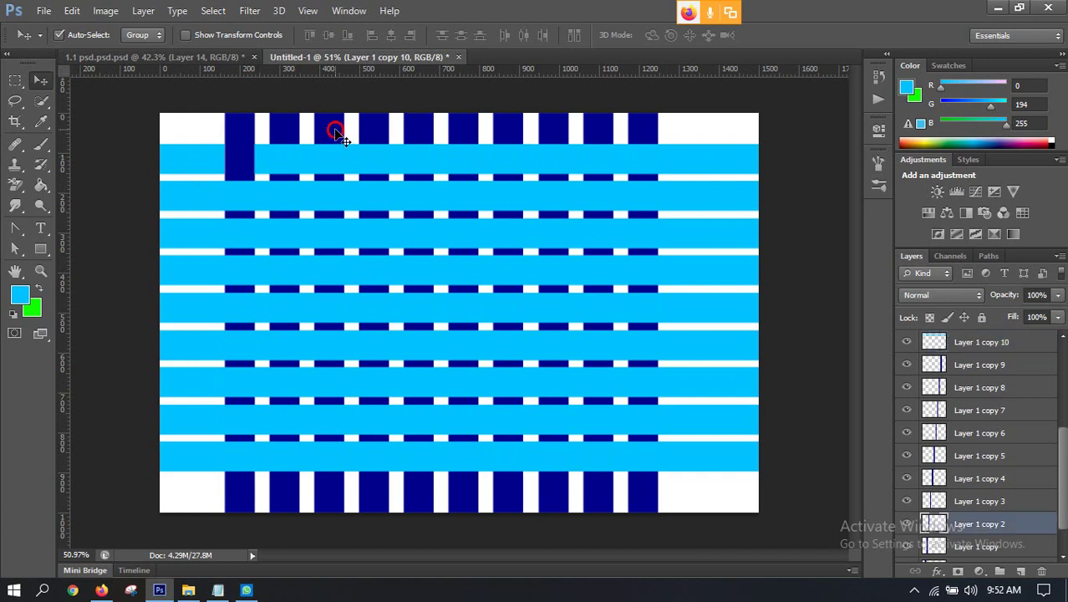
ctrl+click(935, 525)
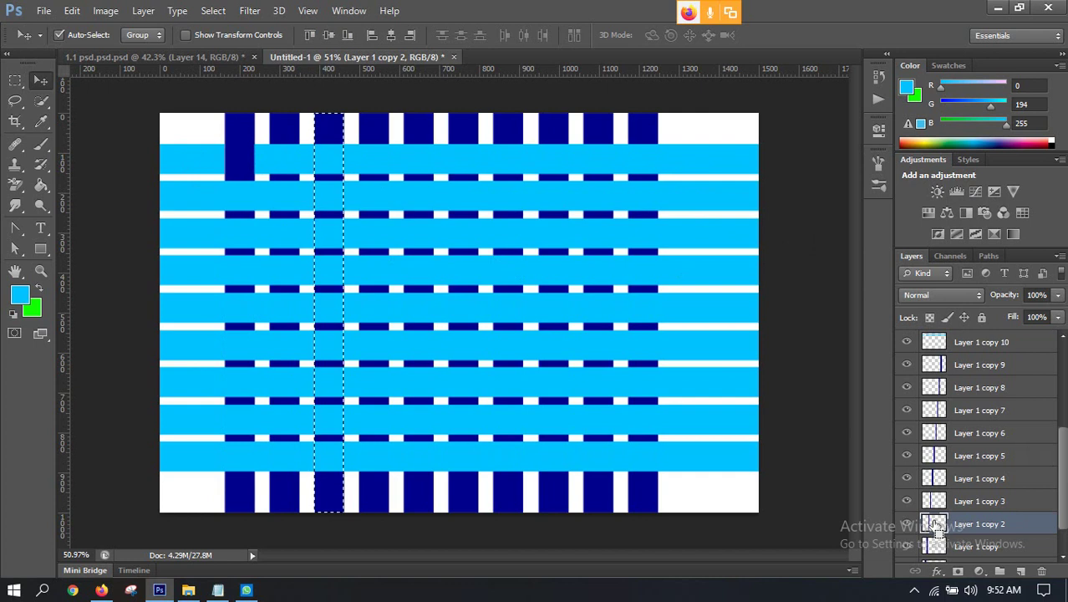
click(393, 153)
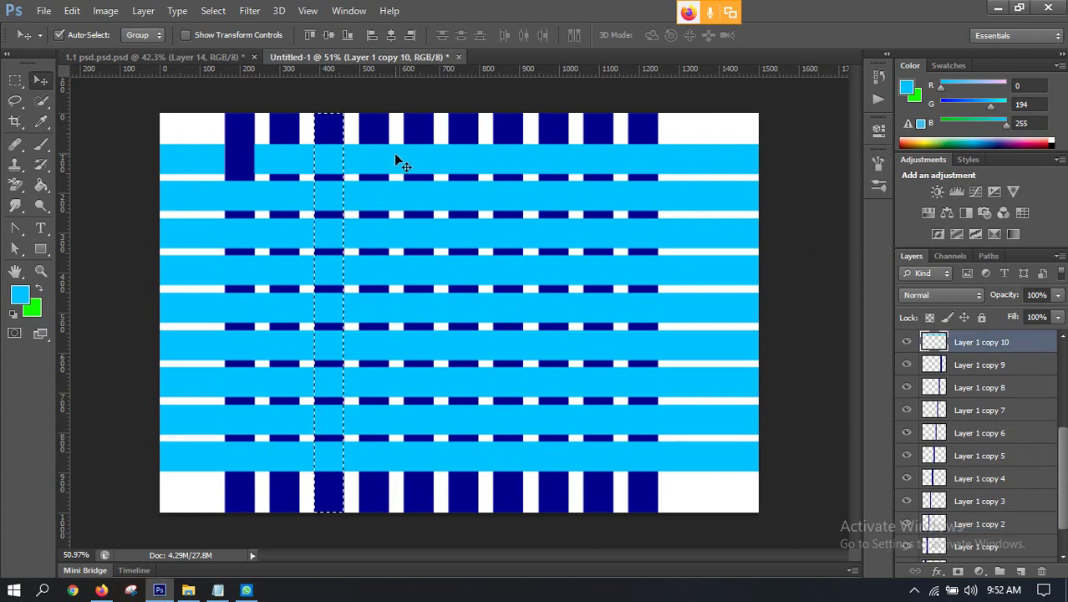
key(Delete)
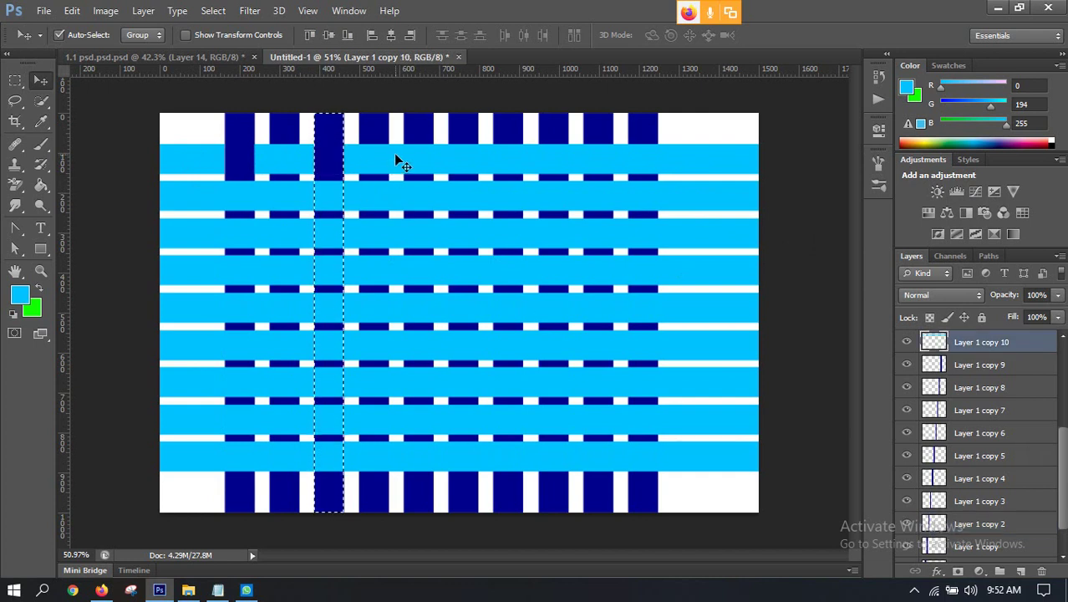
key(ctrl+d)
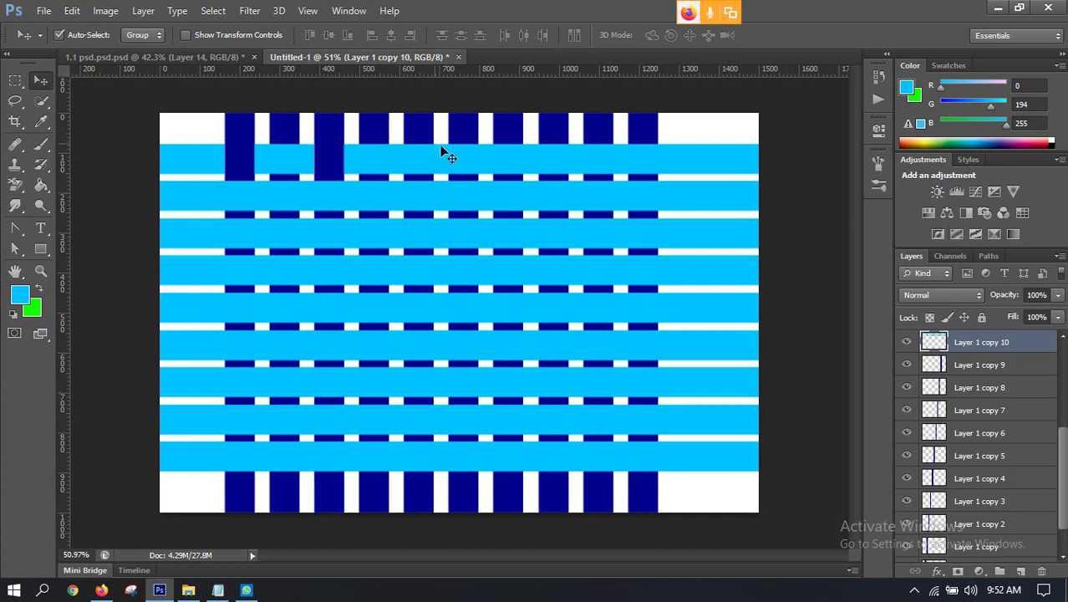
Cut the fifth vertical stripe's area out of the topmost light blue stripe, using Layer 1 copy 4 as the selection, and deselect.
click(416, 127)
ctrl+click(934, 477)
click(486, 151)
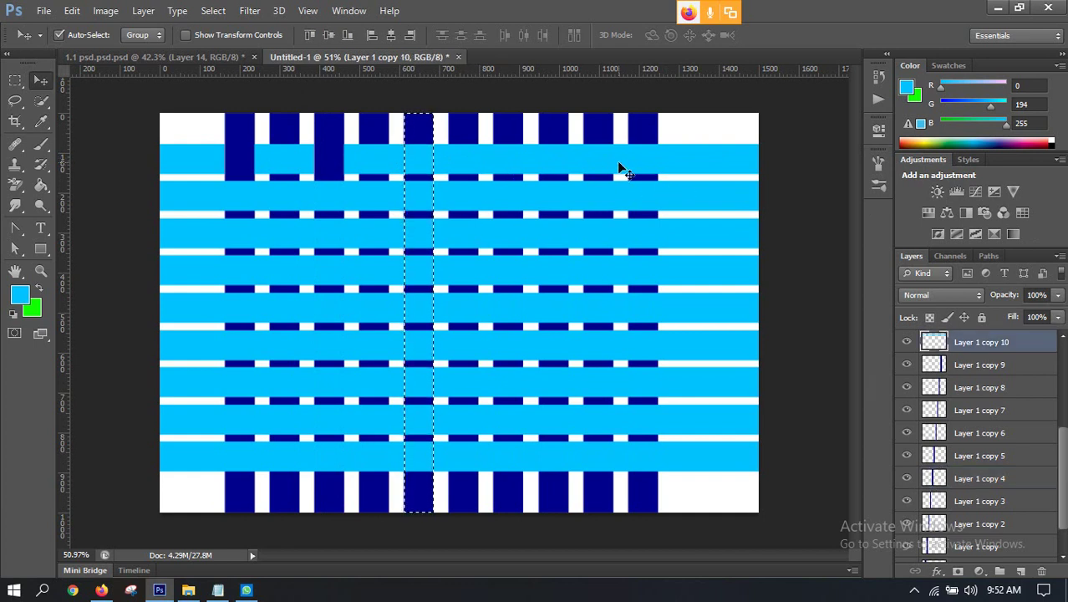
key(Delete)
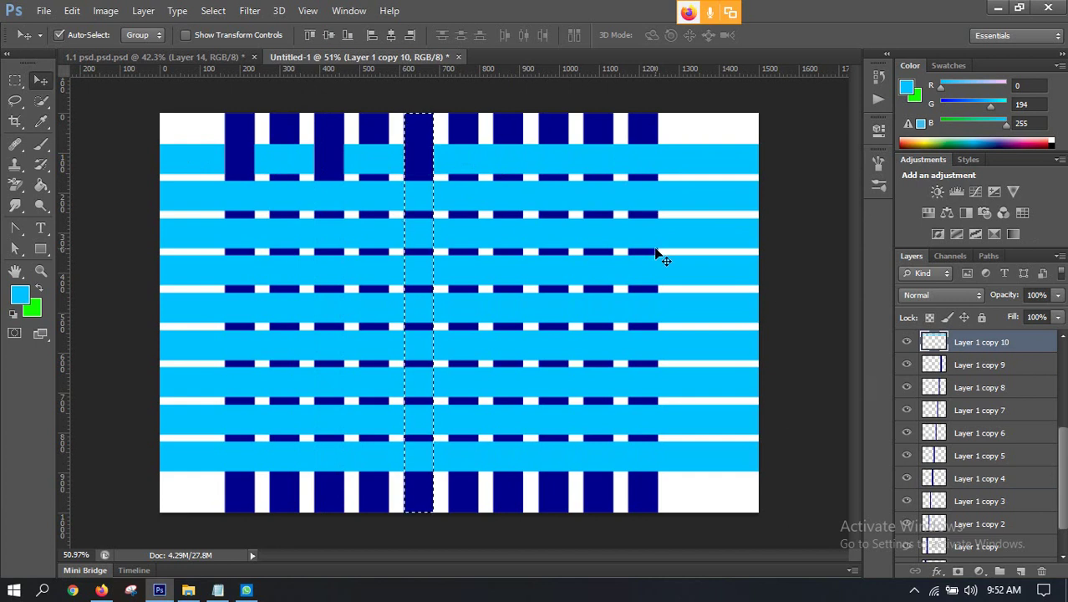
key(ctrl+d)
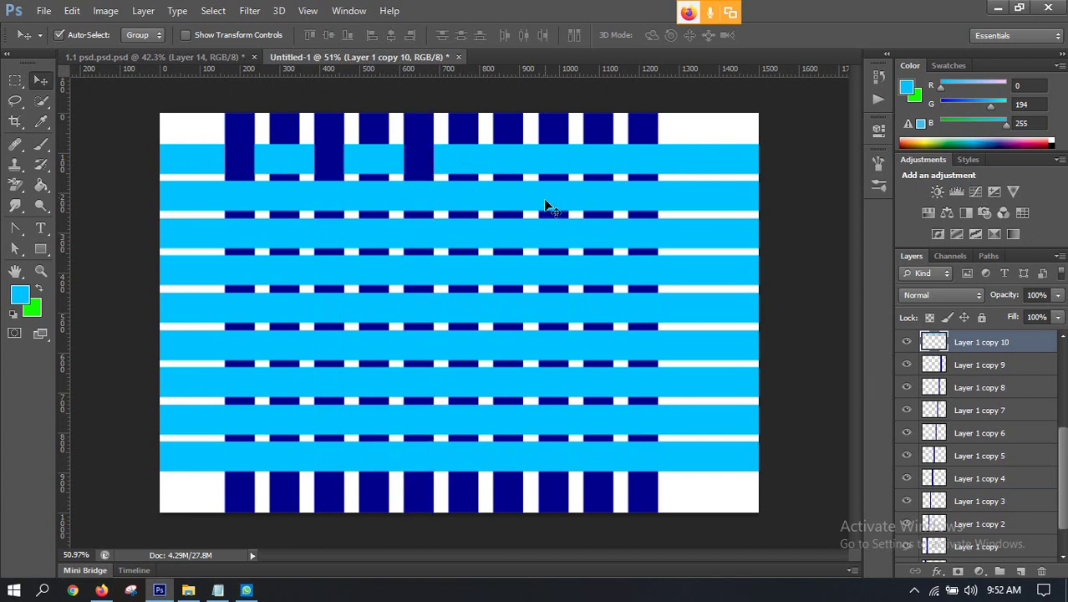
Cut the seventh vertical stripe's area out of the topmost light blue stripe, using Layer 1 copy 6 as the selection, and deselect.
click(508, 131)
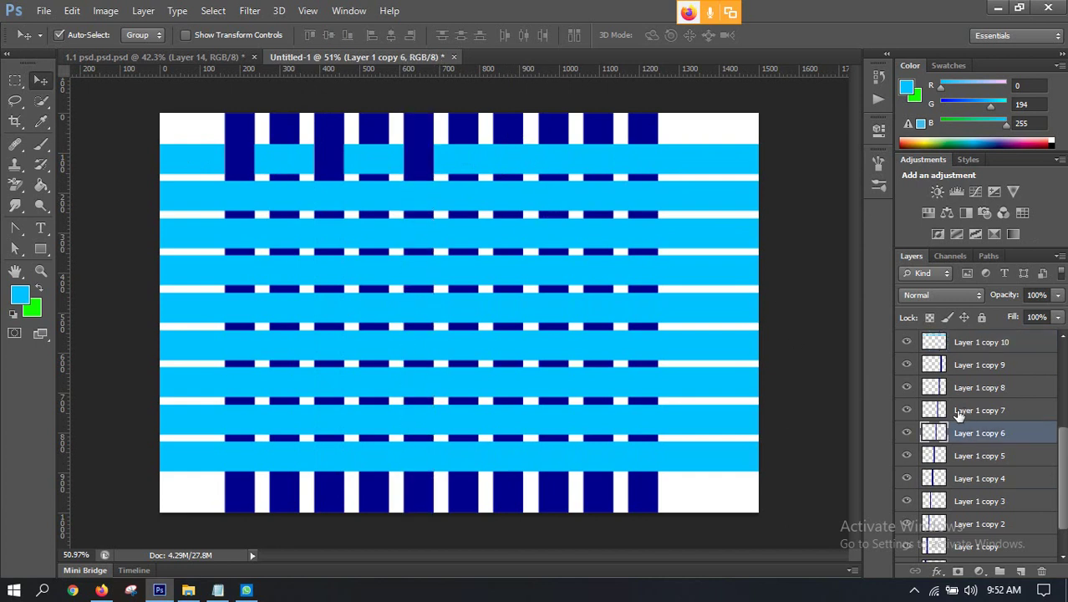
ctrl+click(934, 433)
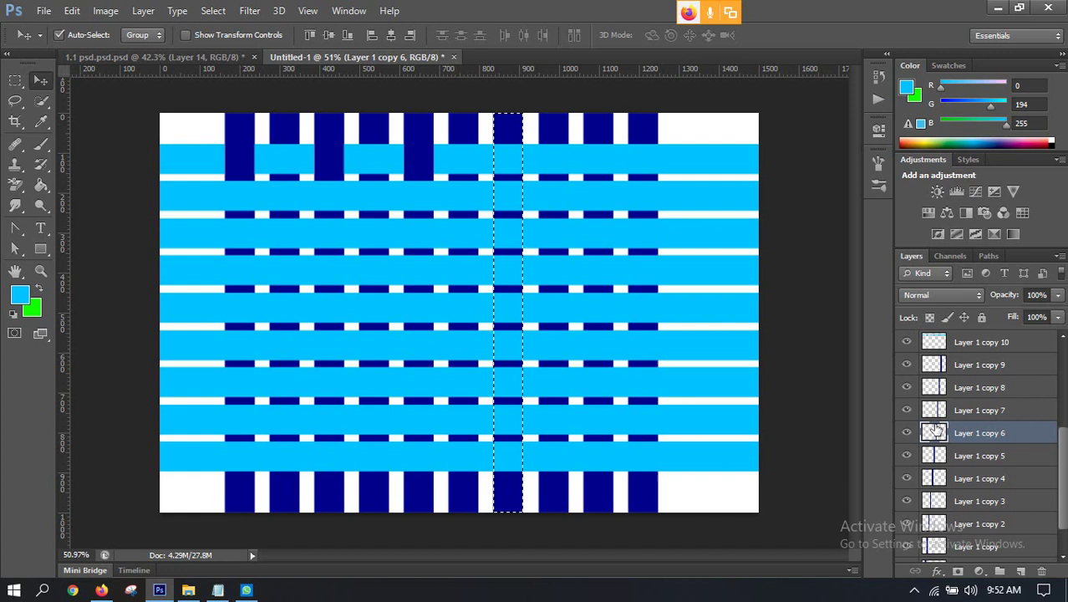
click(712, 170)
key(Delete)
key(ctrl+d)
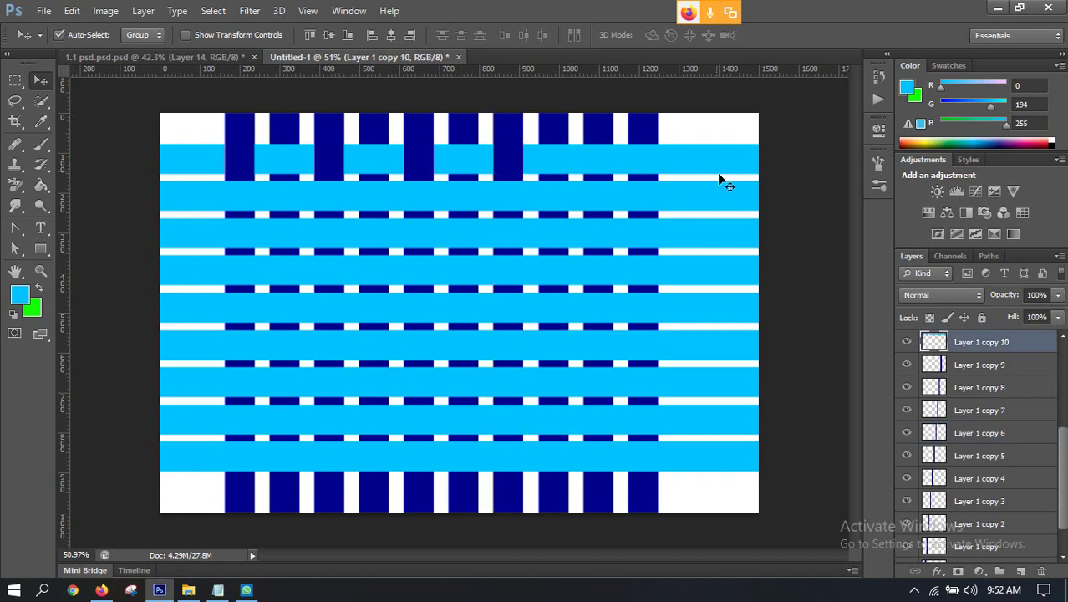
Cut the ninth vertical stripe's area out of the topmost light blue stripe, using Layer 1 copy 8 as the selection, and deselect.
click(608, 132)
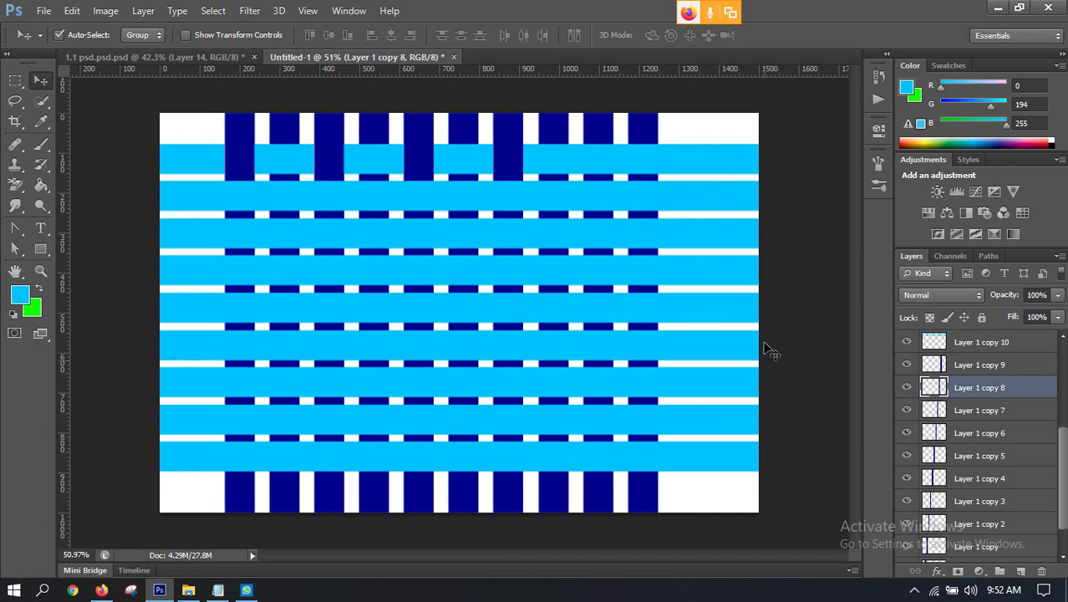
ctrl+click(934, 387)
click(713, 159)
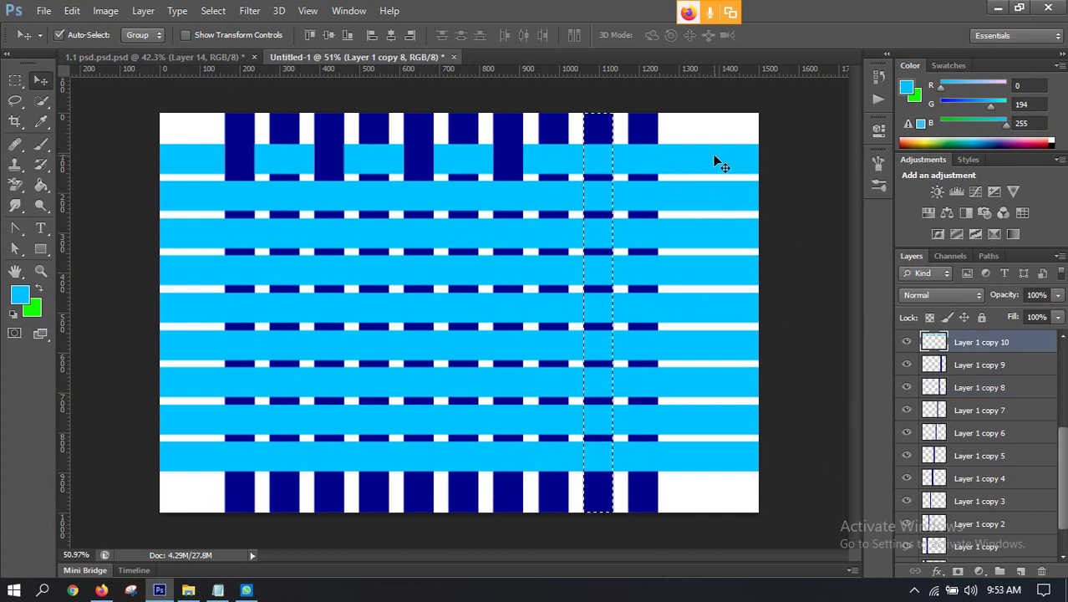
key(Delete)
key(ctrl+d)
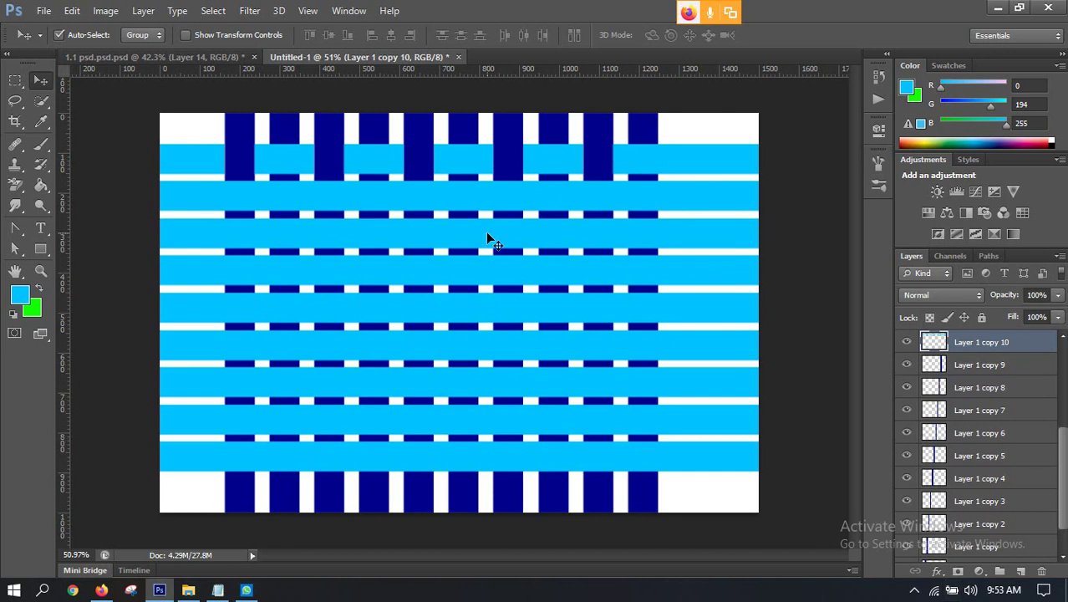
Load the first vertical stripe as a selection, delete that area from the third, fifth, seventh and ninth light blue stripes, and deselect.
click(237, 131)
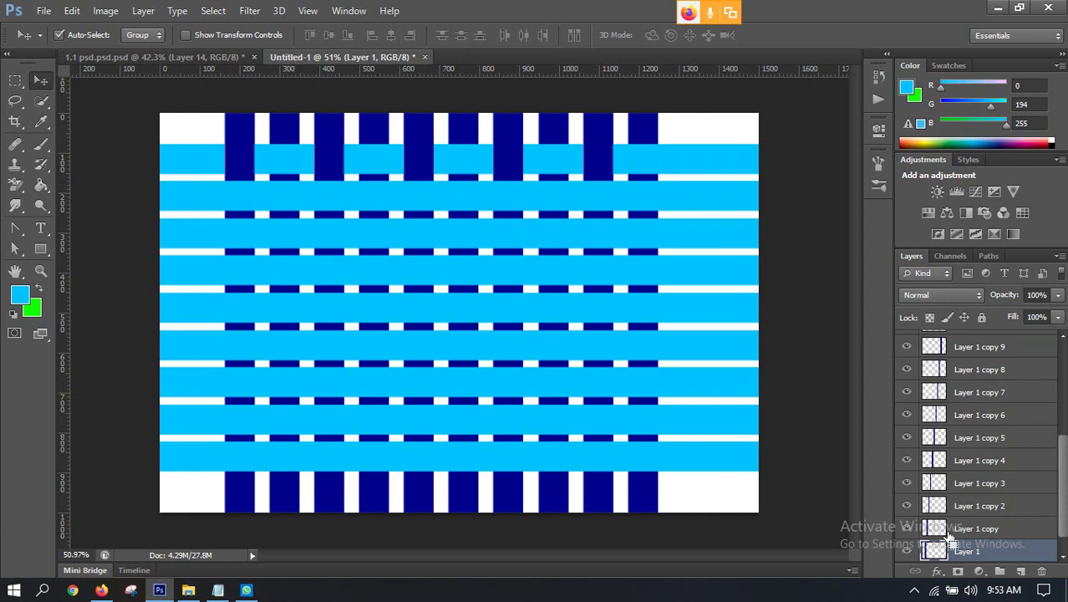
ctrl+click(935, 551)
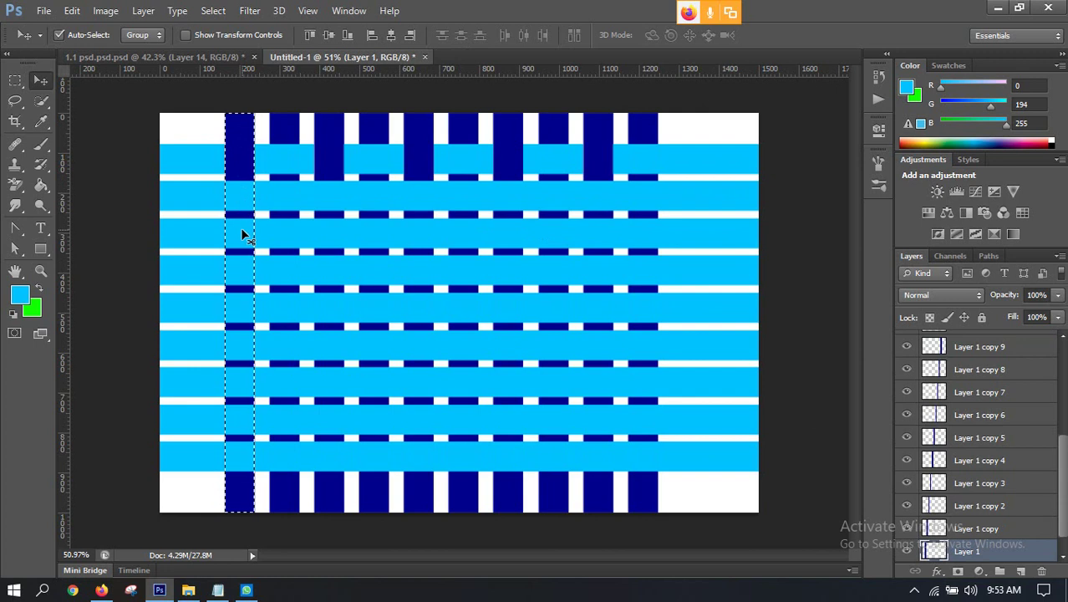
click(281, 234)
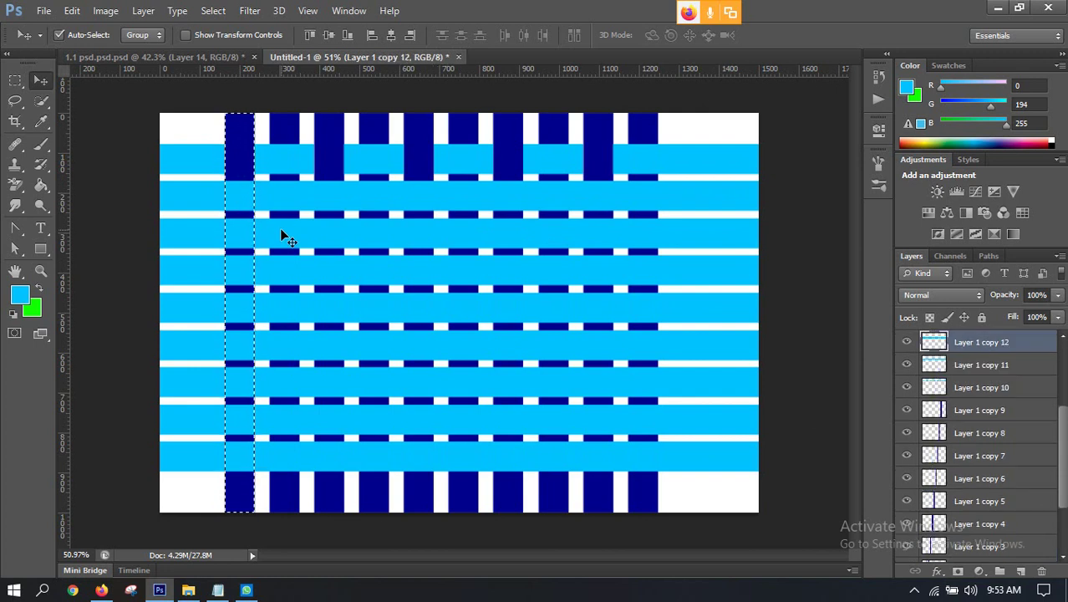
key(Delete)
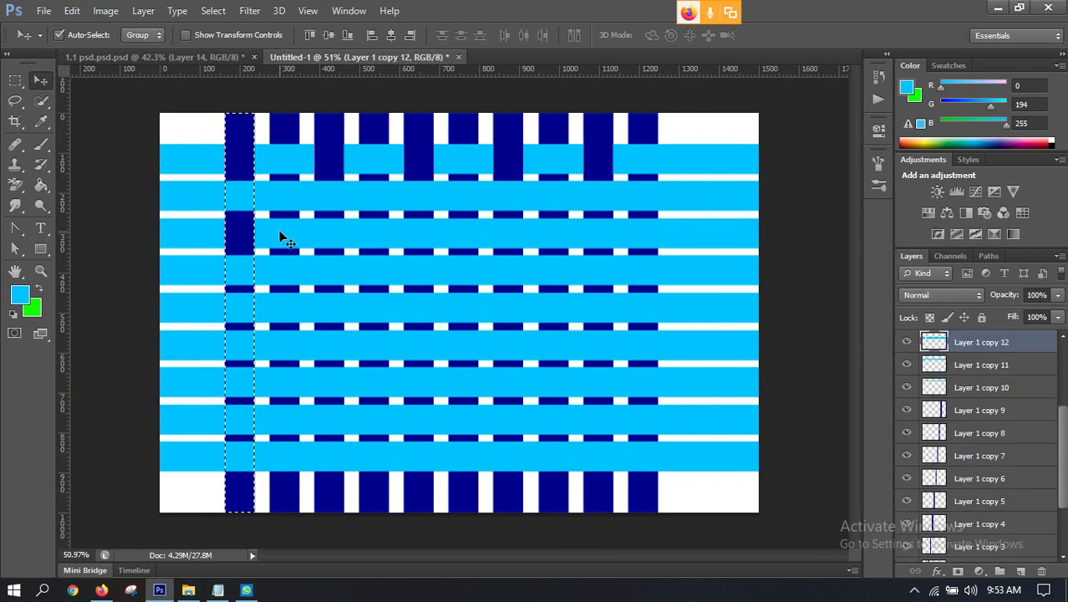
click(276, 303)
key(Delete)
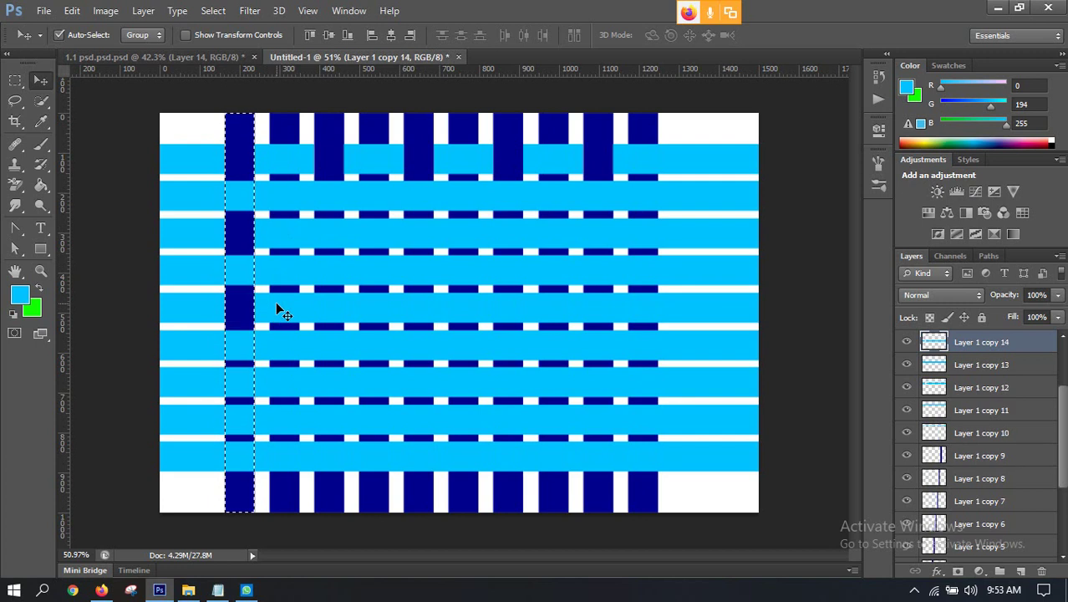
click(279, 378)
key(Delete)
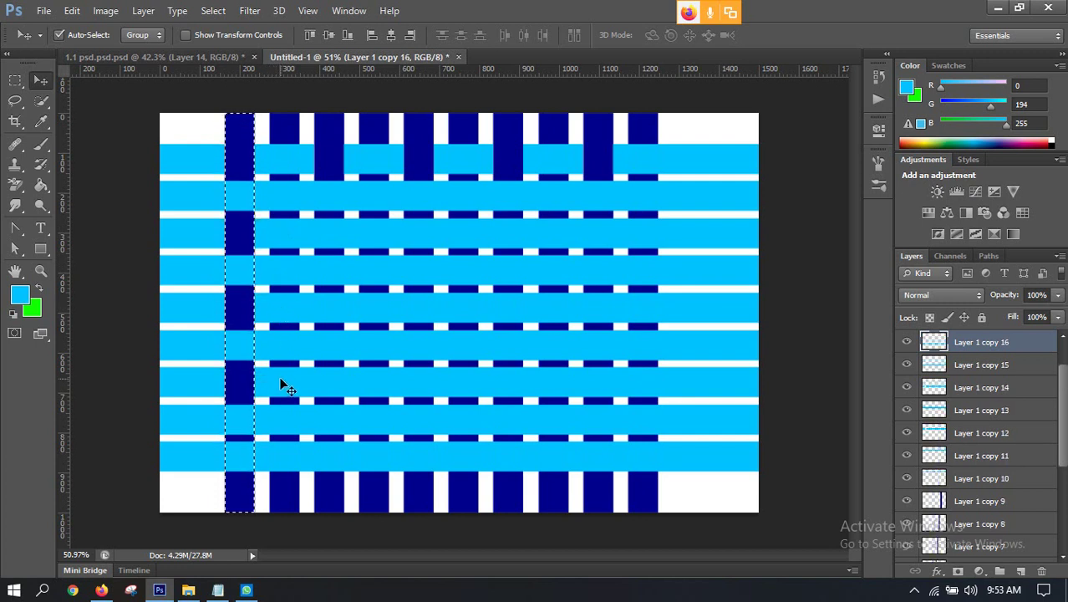
click(279, 461)
key(Delete)
key(ctrl+d)
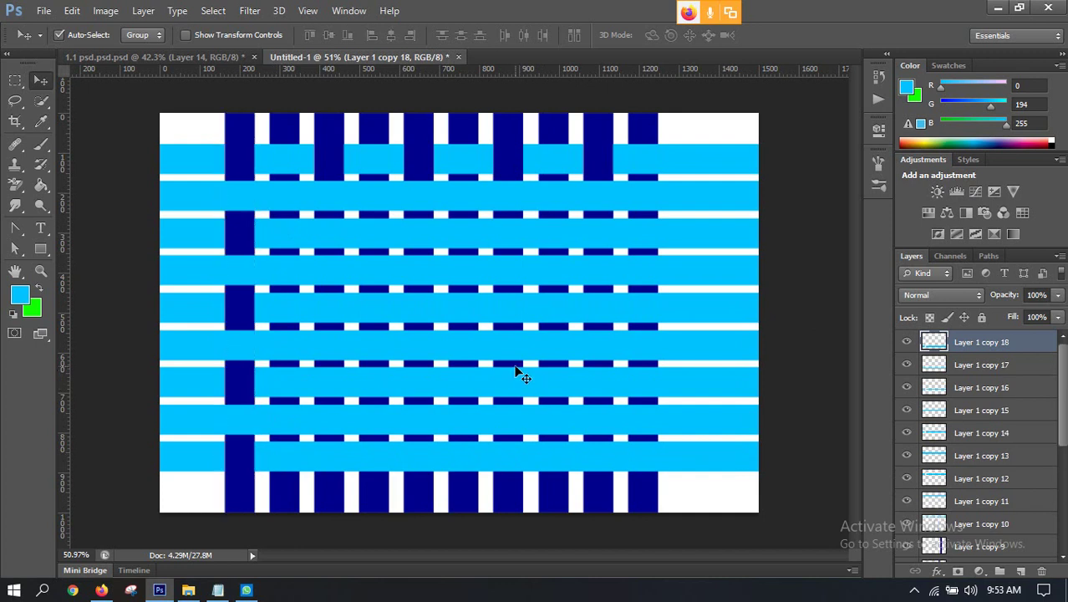
Load the second vertical stripe as a selection, delete that area from the second, fourth, sixth and eighth light blue stripes, and deselect.
click(296, 153)
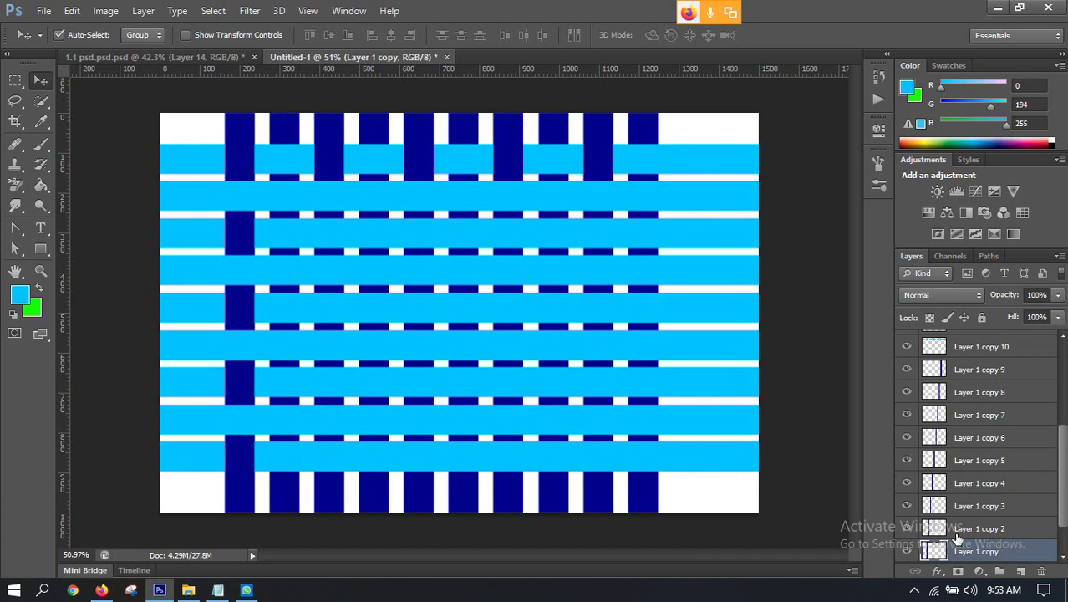
ctrl+click(934, 550)
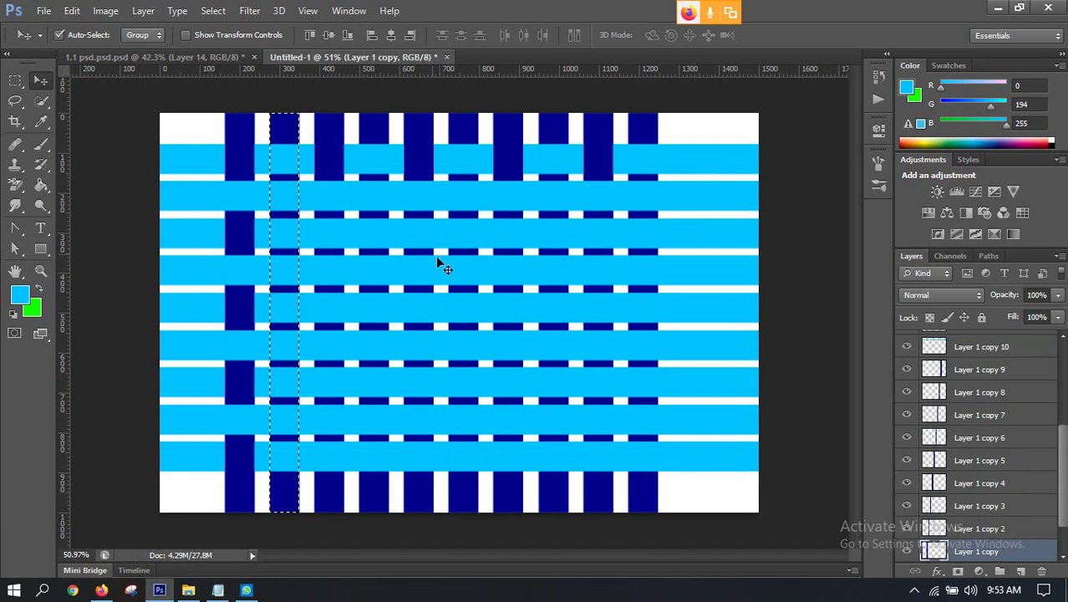
key(ctrl+j)
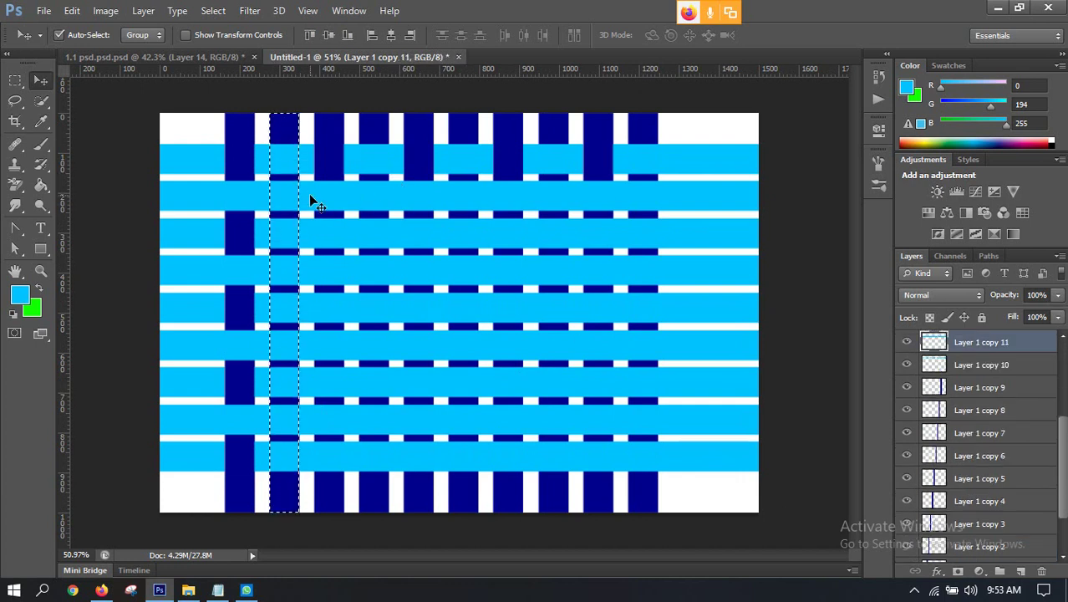
key(ctrl+j)
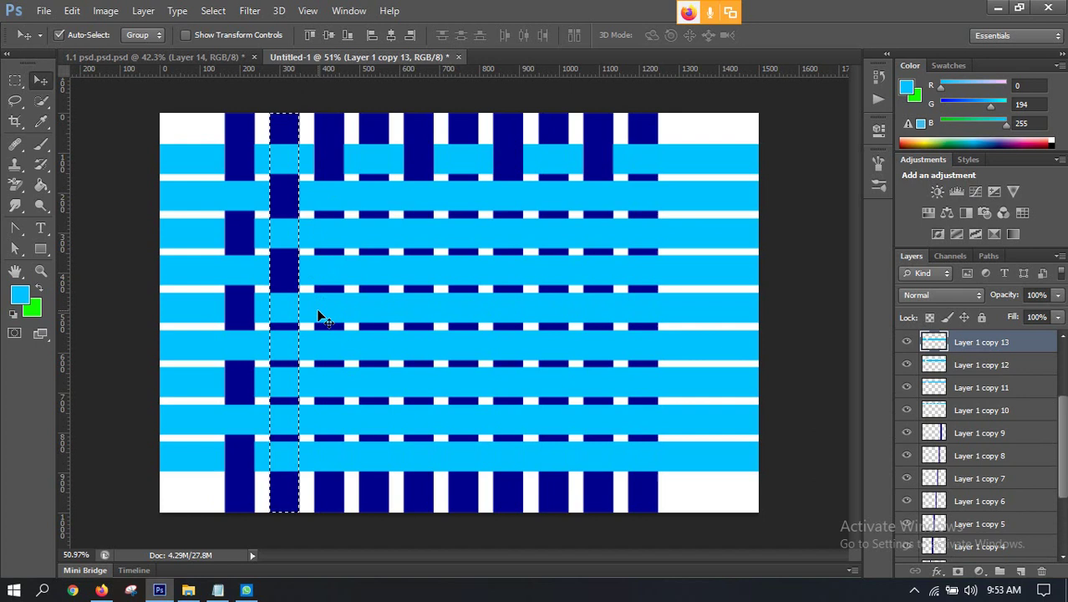
click(321, 347)
key(ctrl+j)
key(ctrl+j)
key(ctrl+j)
key(ctrl+j)
key(ctrl+j)
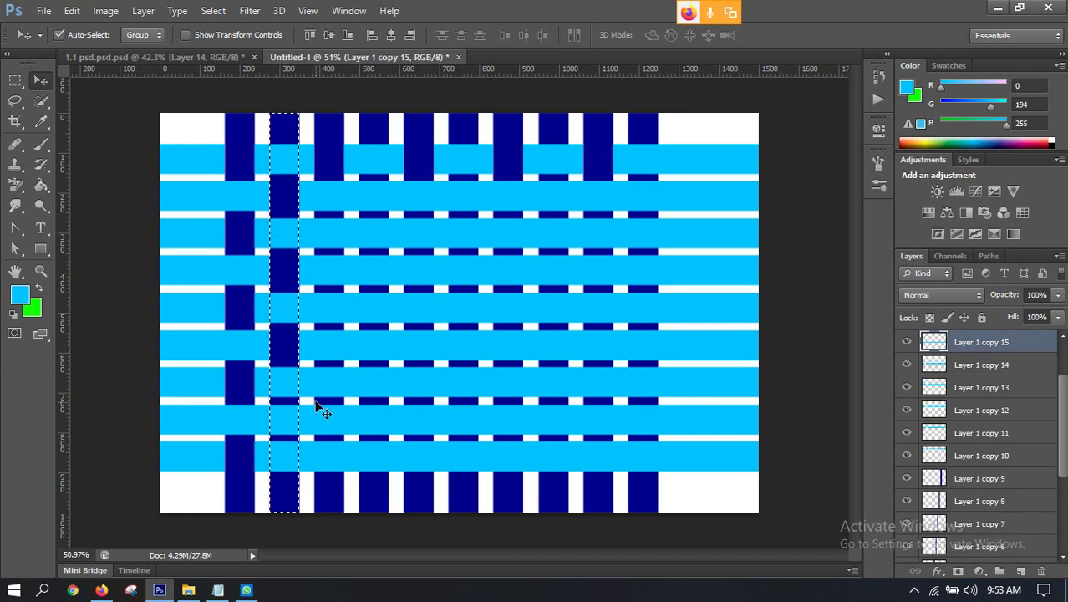
key(ctrl+d)
Cut the third vertical stripe's area out of the third, fifth, seventh and ninth light blue stripes, using Layer 1 copy 2 as the selection, and deselect.
click(331, 134)
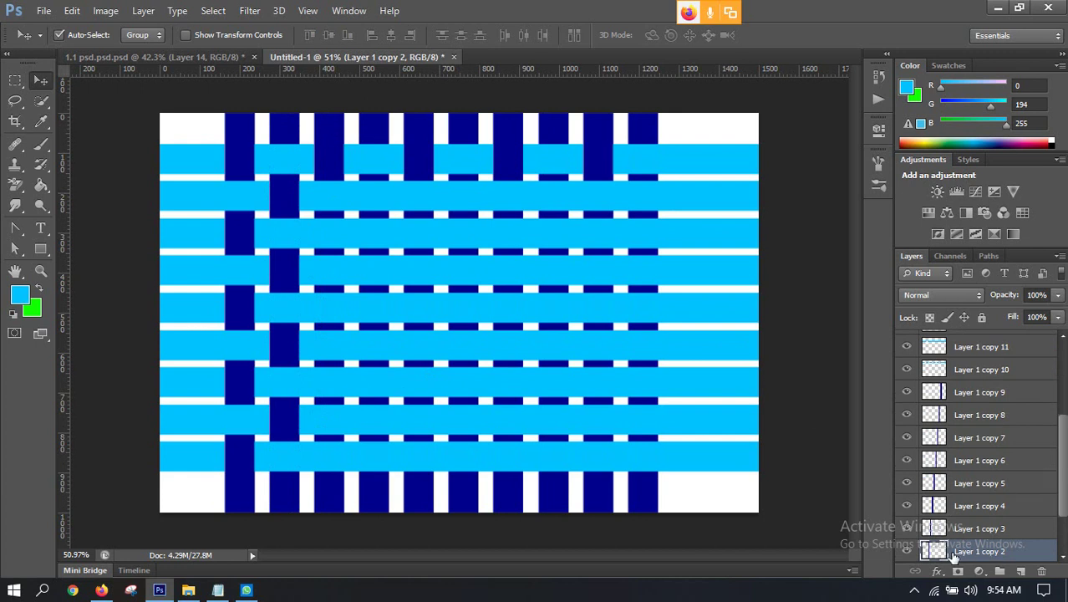
ctrl+click(935, 551)
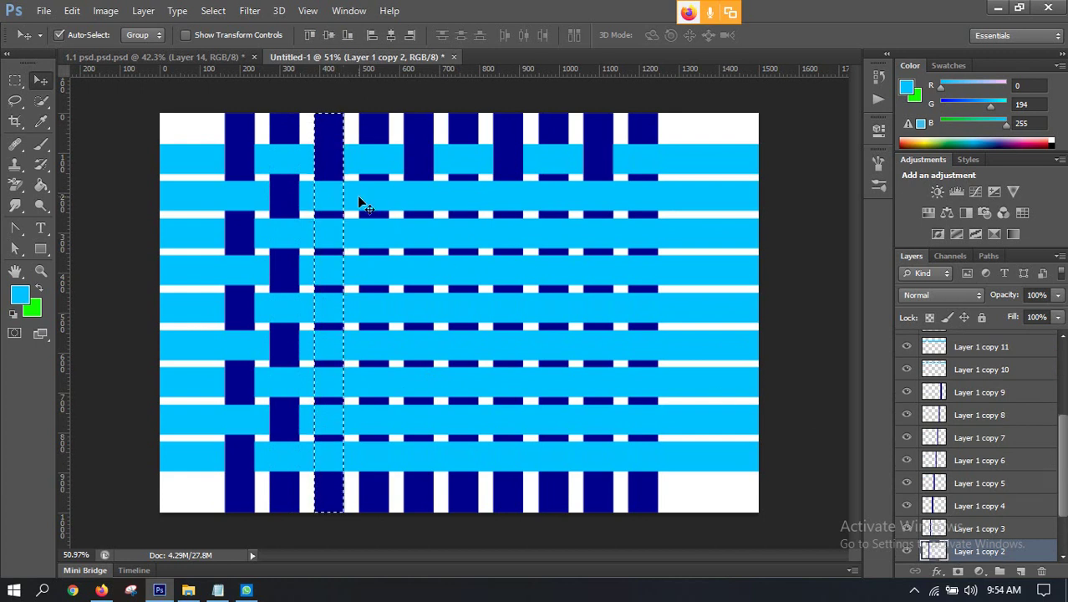
click(364, 236)
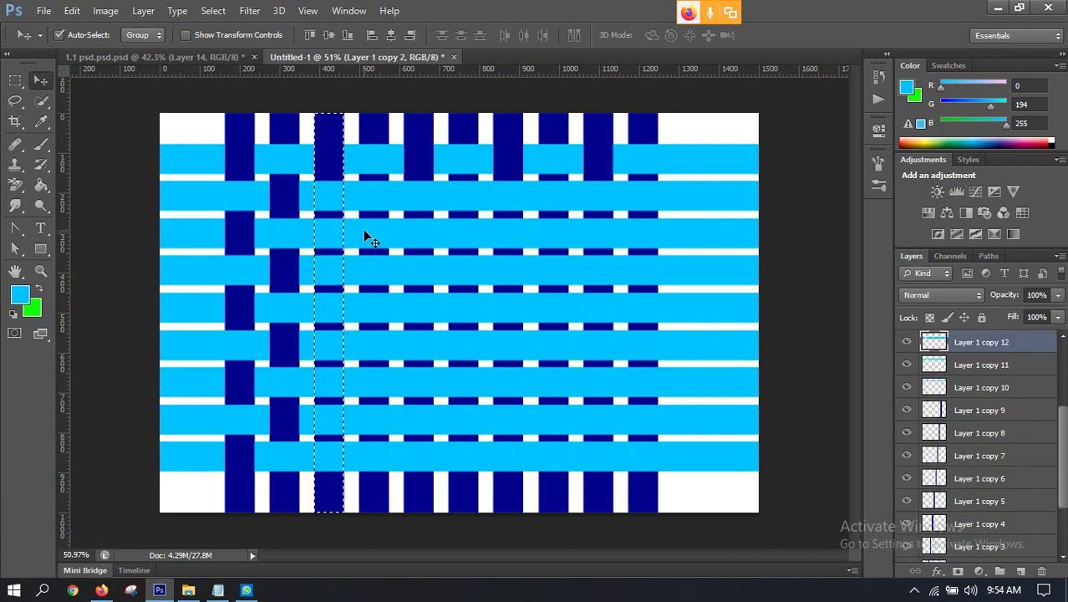
key(Delete)
click(369, 308)
key(Delete)
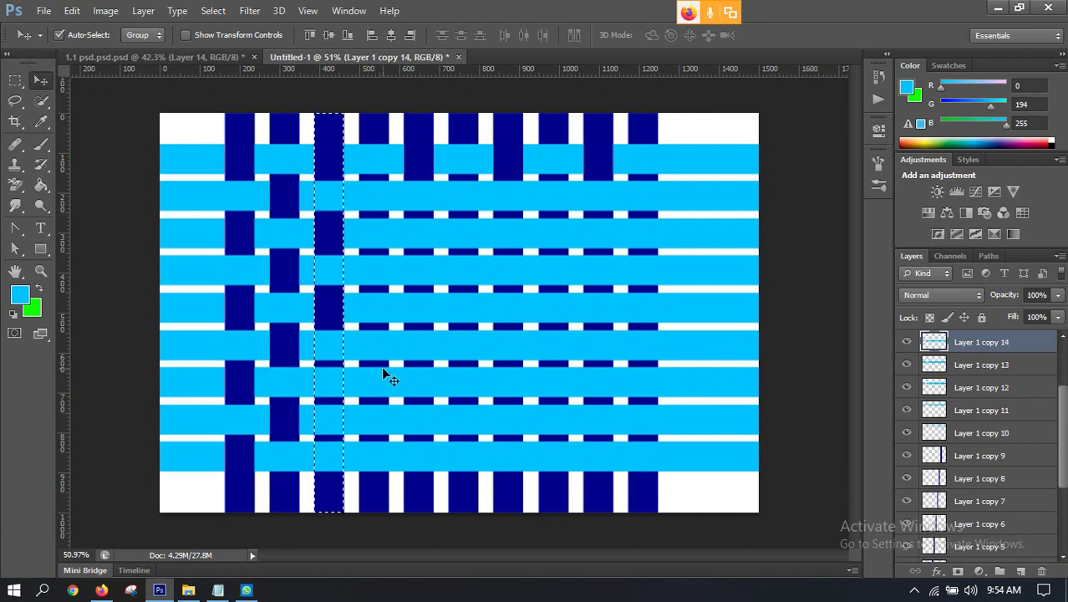
click(381, 380)
key(Delete)
click(382, 455)
key(Delete)
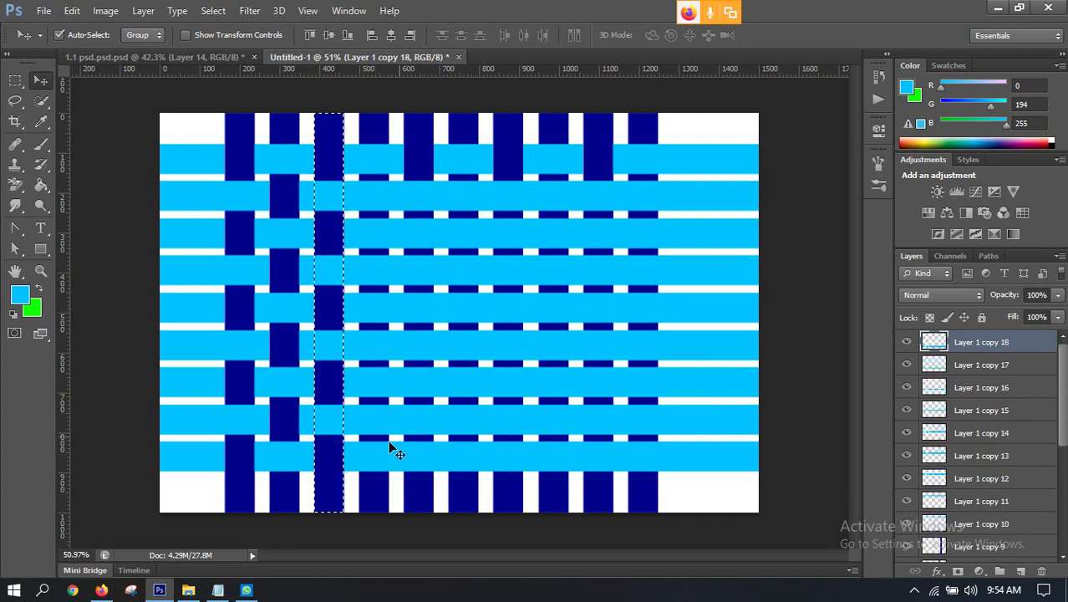
key(ctrl+d)
Load the fourth vertical stripe, Layer 1 copy 3, as a selection across the light blue stripes and deselect.
scroll(504, 379, down, 2)
scroll(421, 305, up, 4)
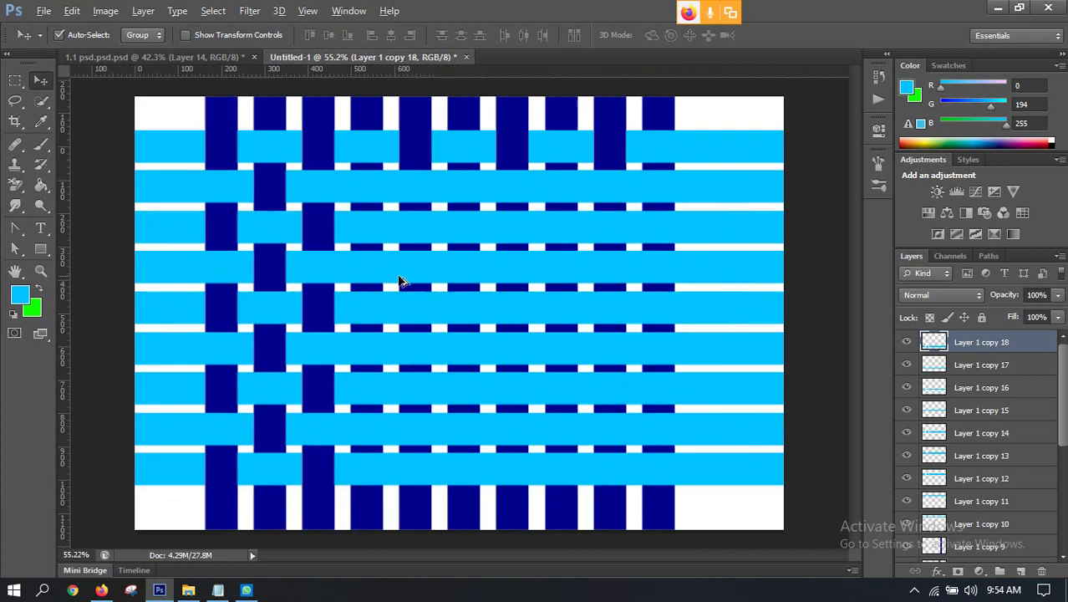
scroll(424, 205, down, 2)
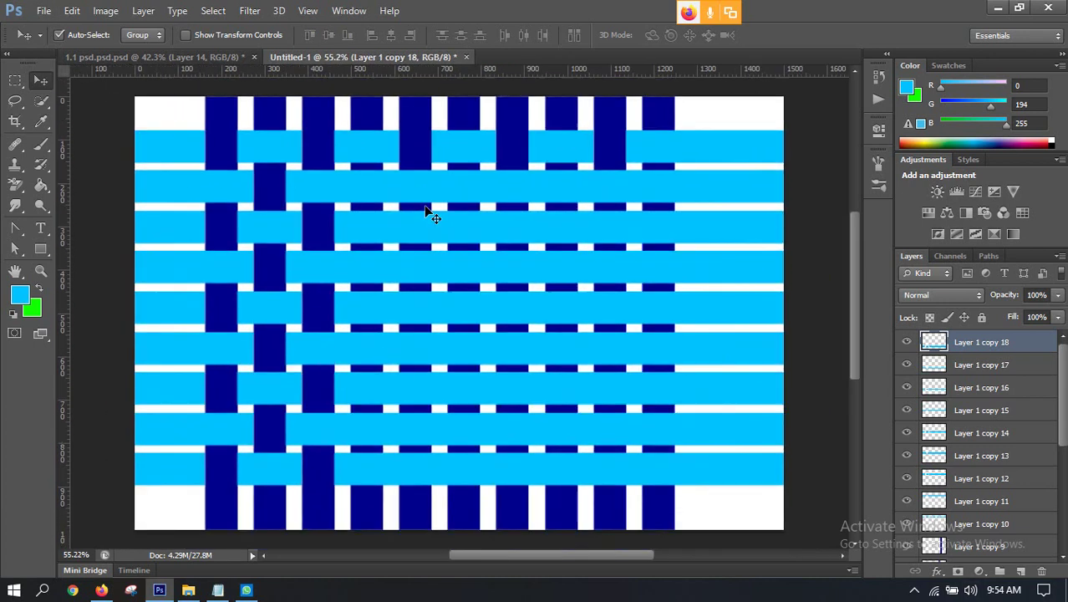
key(alt)
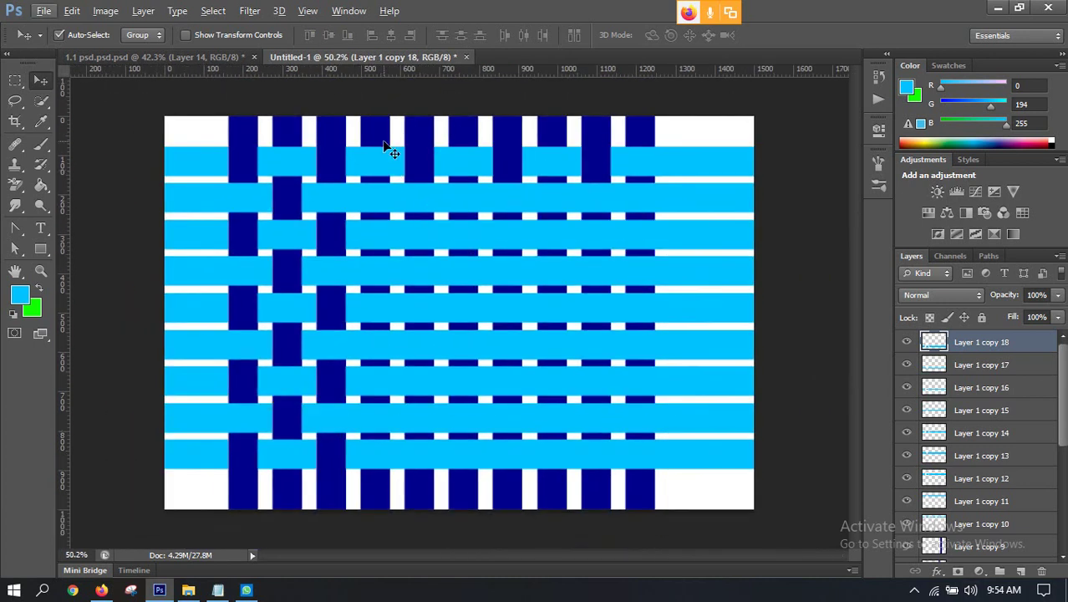
click(382, 133)
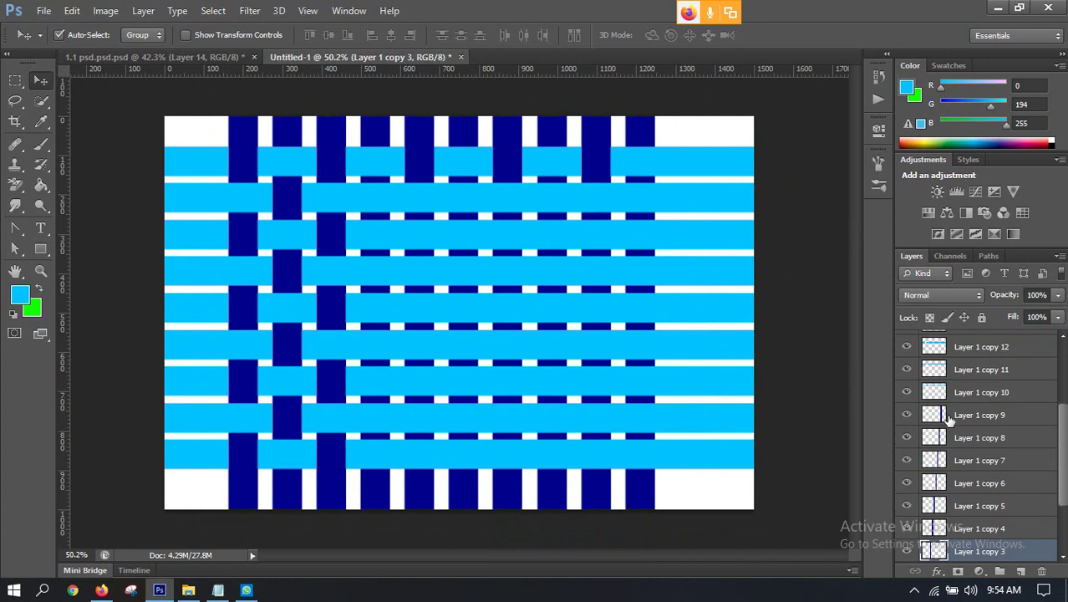
ctrl+click(933, 550)
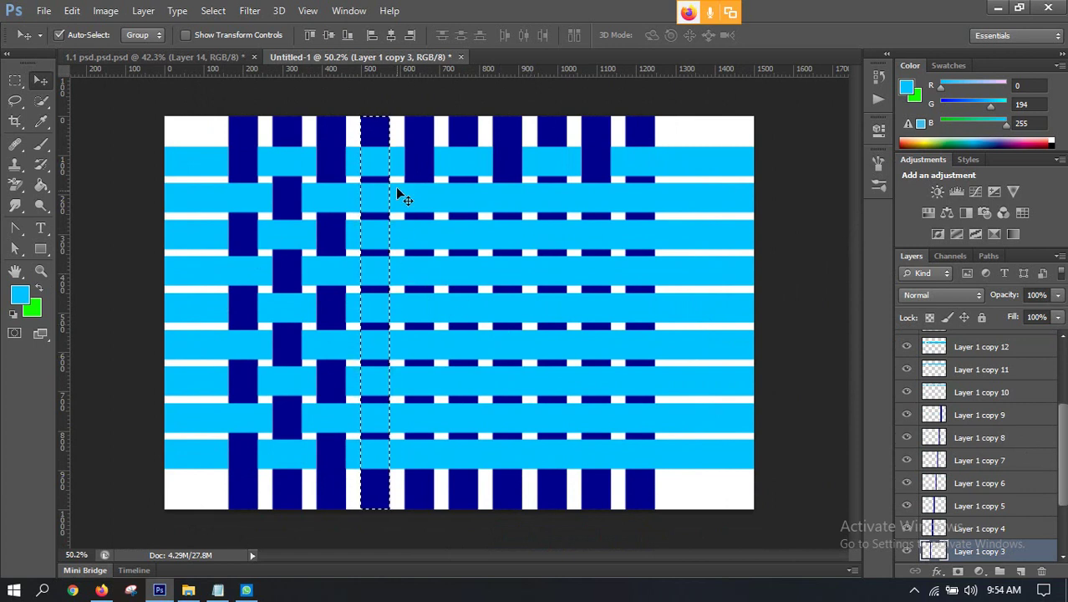
click(415, 202)
drag(413, 203, 425, 415)
key(ctrl+d)
scroll(433, 294, down, 1)
scroll(429, 271, up, 1)
Switch to the Google Meet call in Firefox and stop presenting the screen.
click(103, 590)
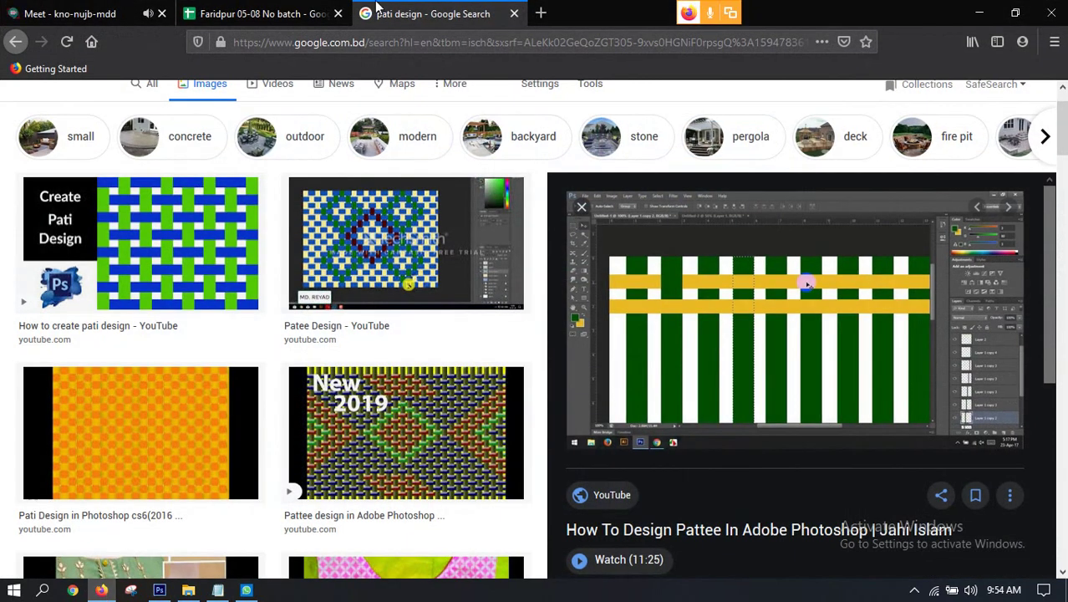
click(99, 14)
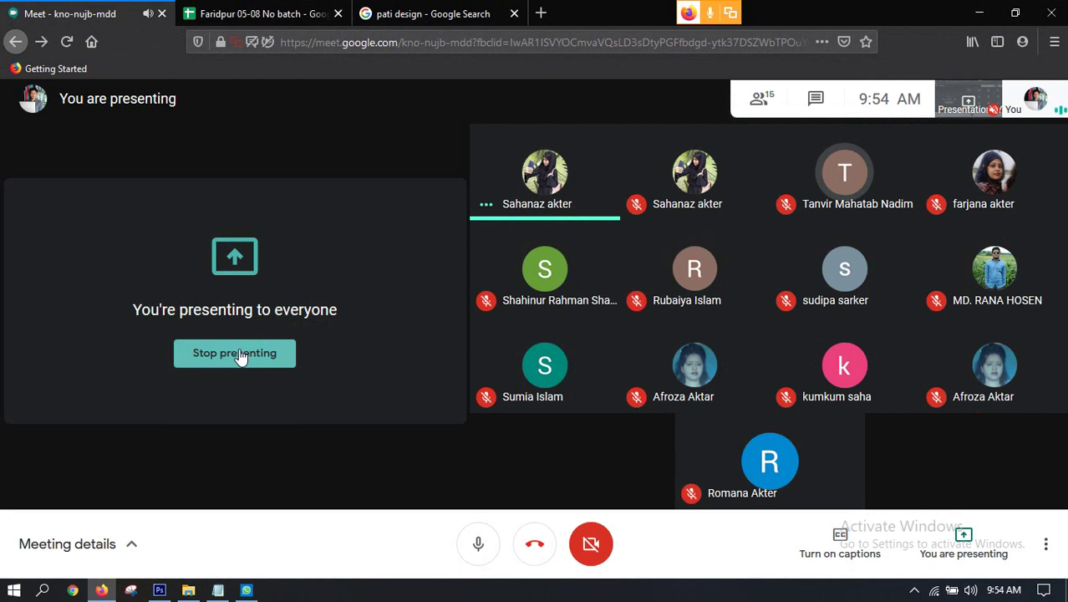
click(239, 354)
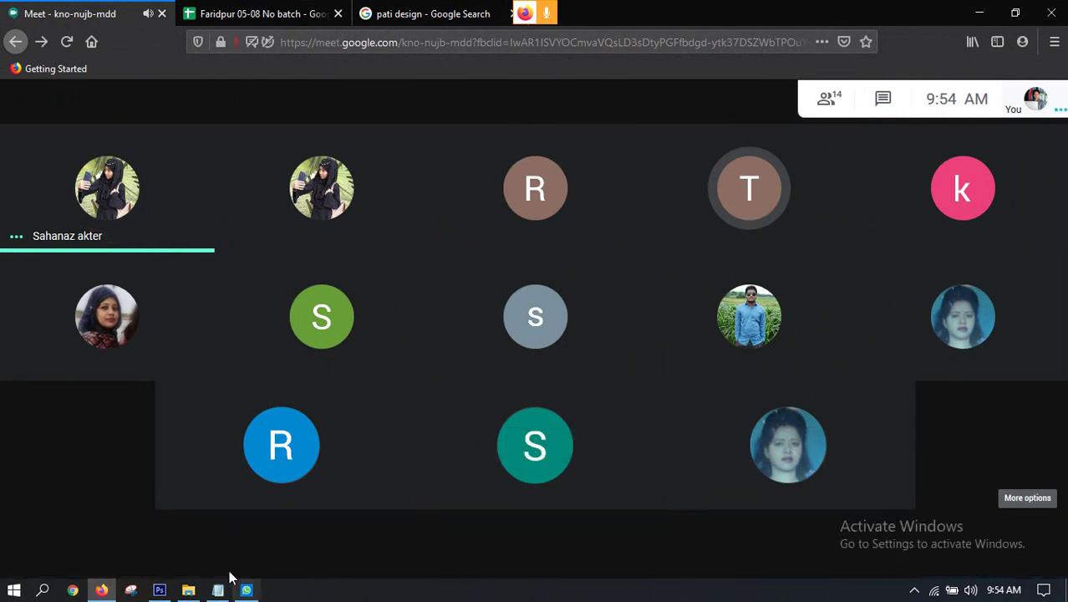
mouse_move(249, 585)
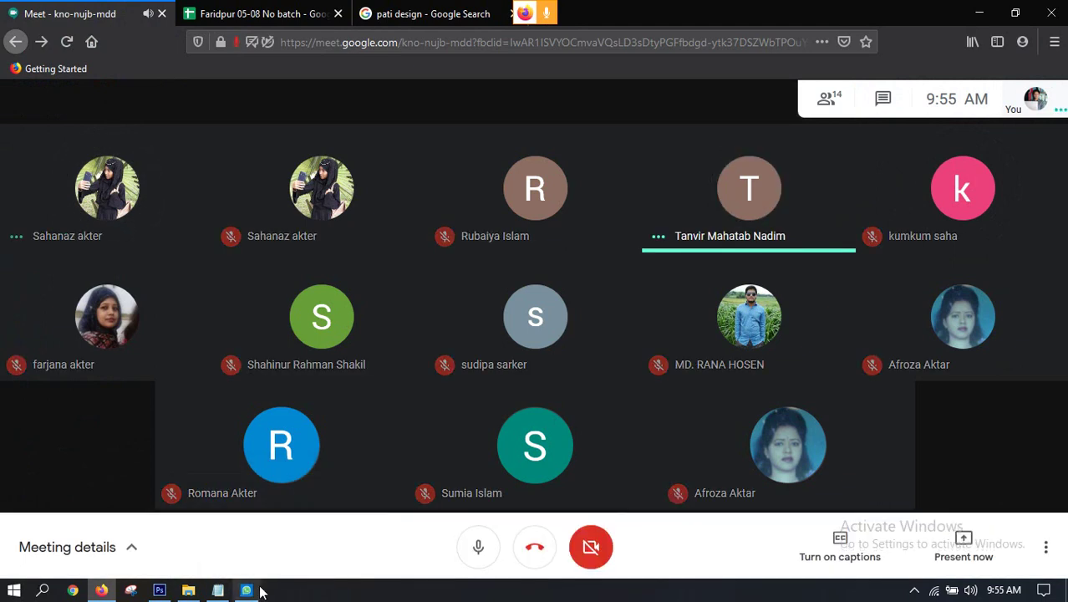
click(249, 590)
click(248, 590)
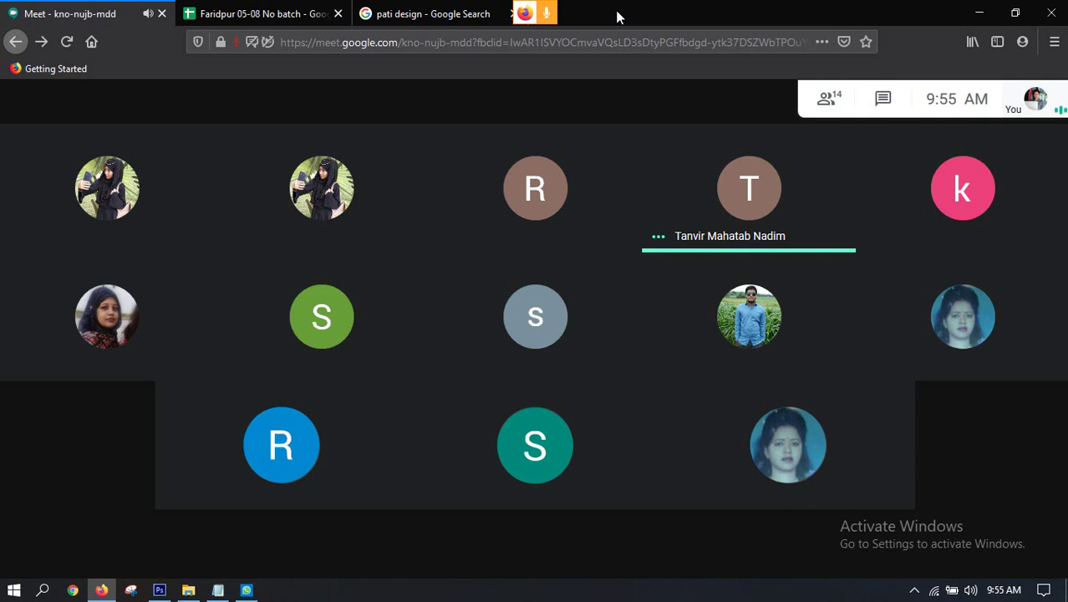
mouse_move(492, 447)
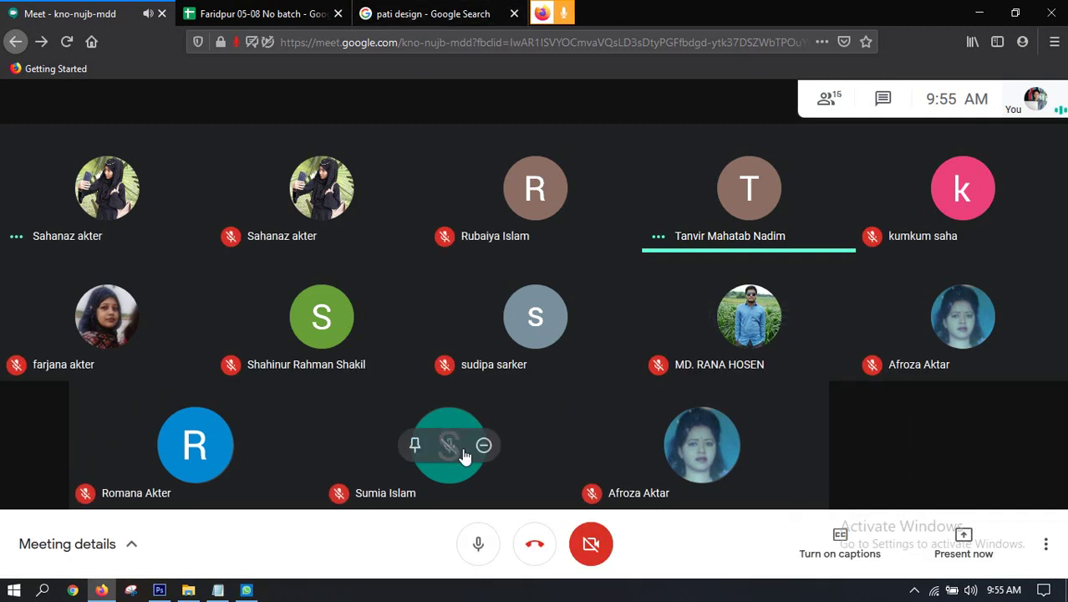